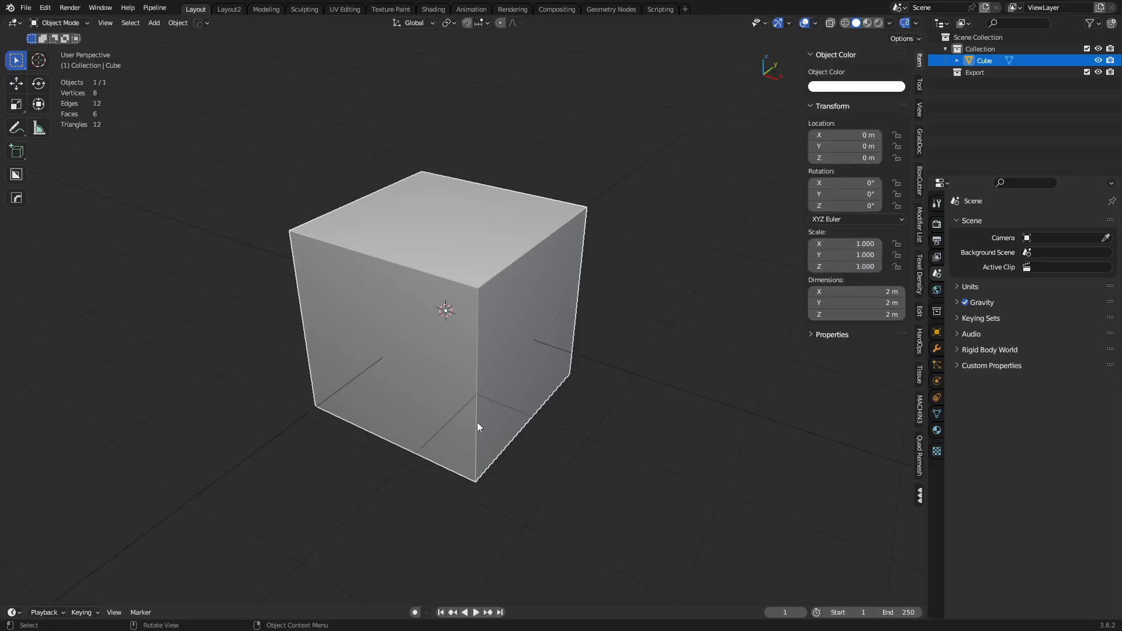
# - Delete the default cube
pyautogui.press('Delete')
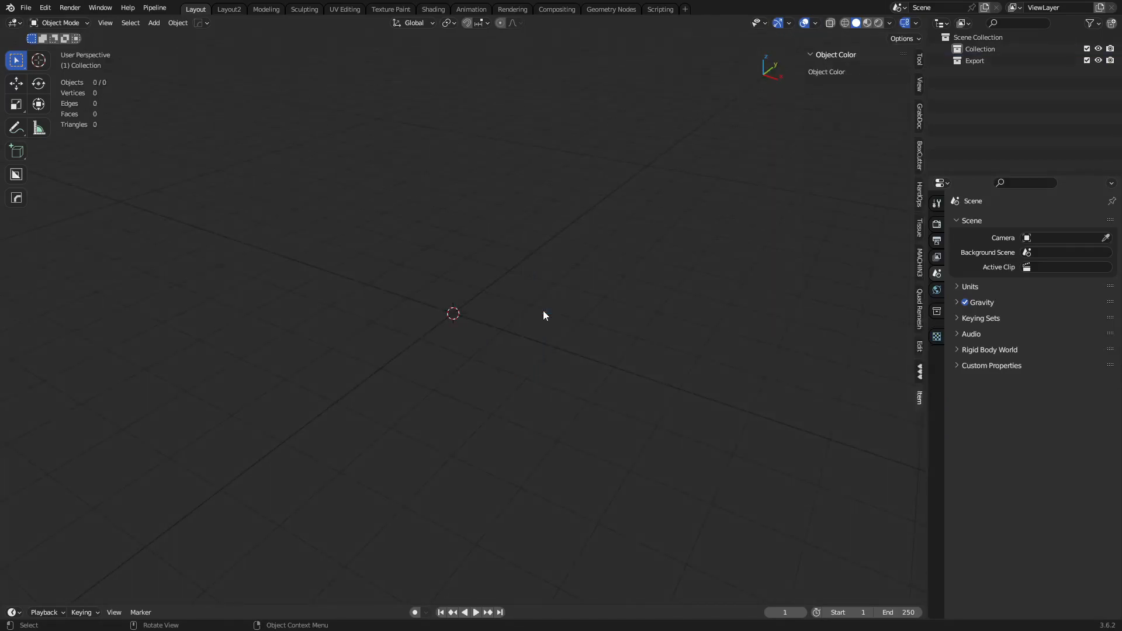
# - Draw a box about 4.04 × 5.28 × 3.22 m on the floor grid with the Add Cube tool and delete it
pyautogui.click(15, 154)
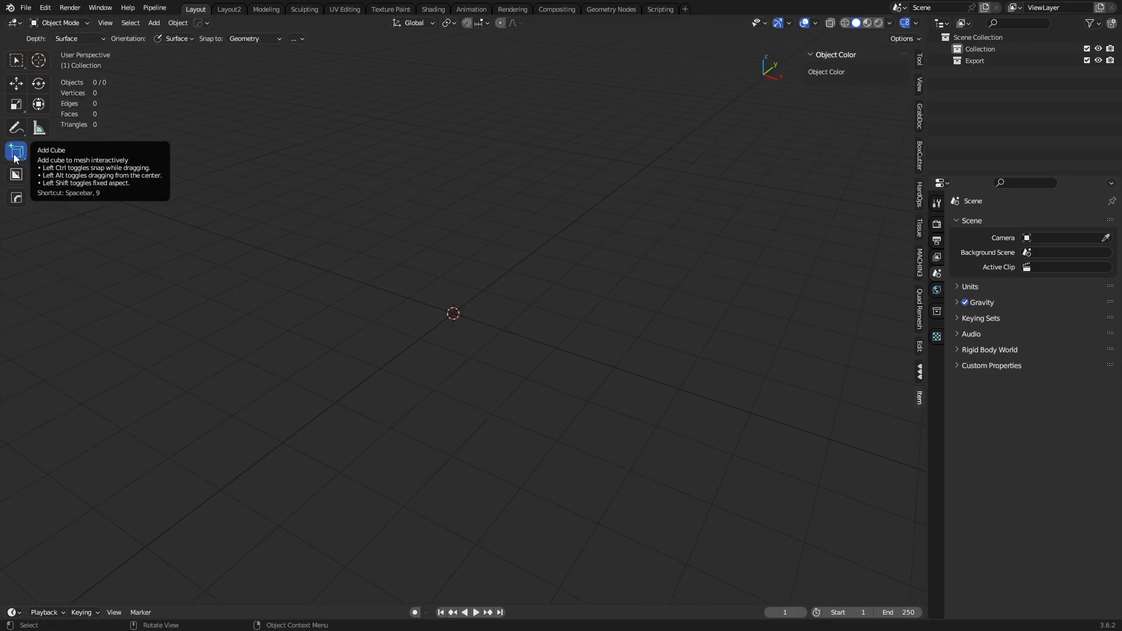
pyautogui.moveTo(633, 276); pyautogui.dragTo(289, 343)
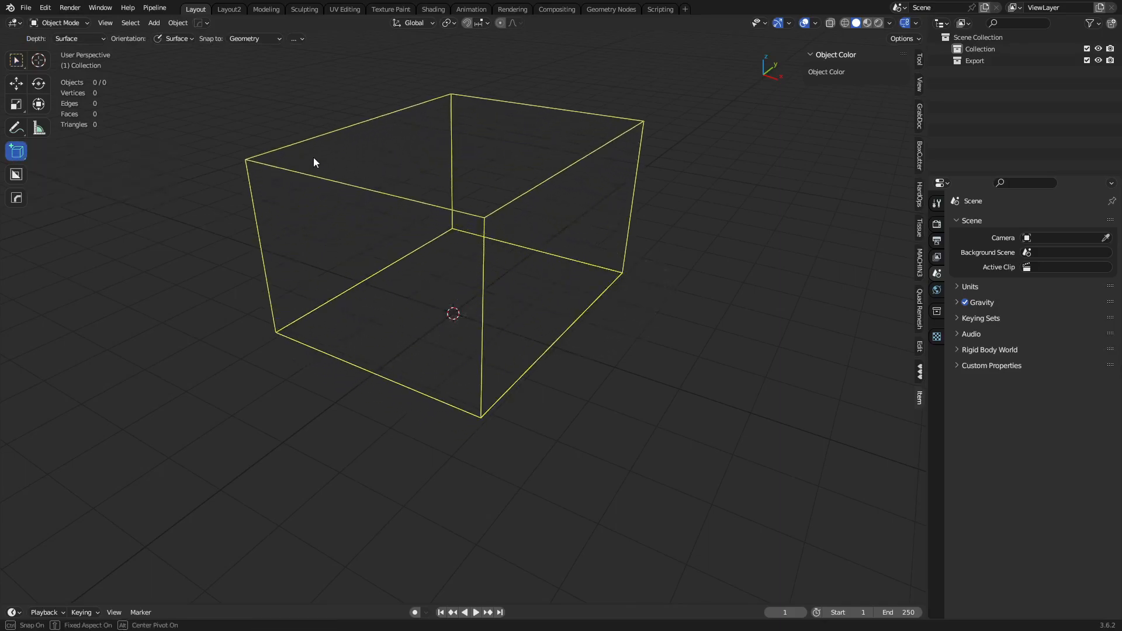
pyautogui.click(315, 144)
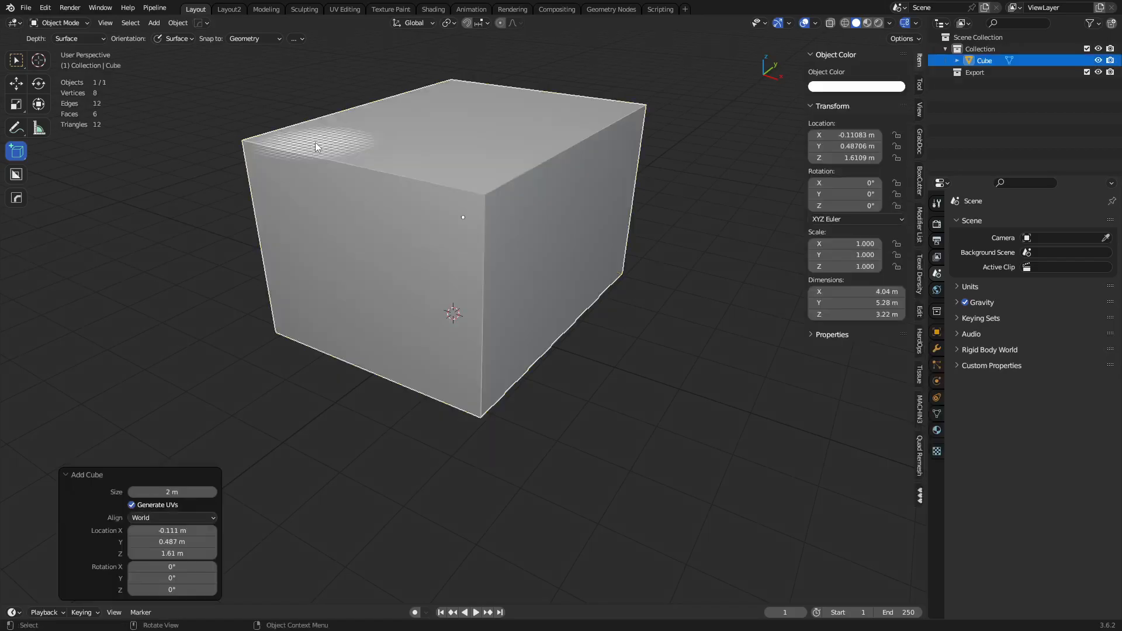
pyautogui.press('x')
pyautogui.click(542, 315)
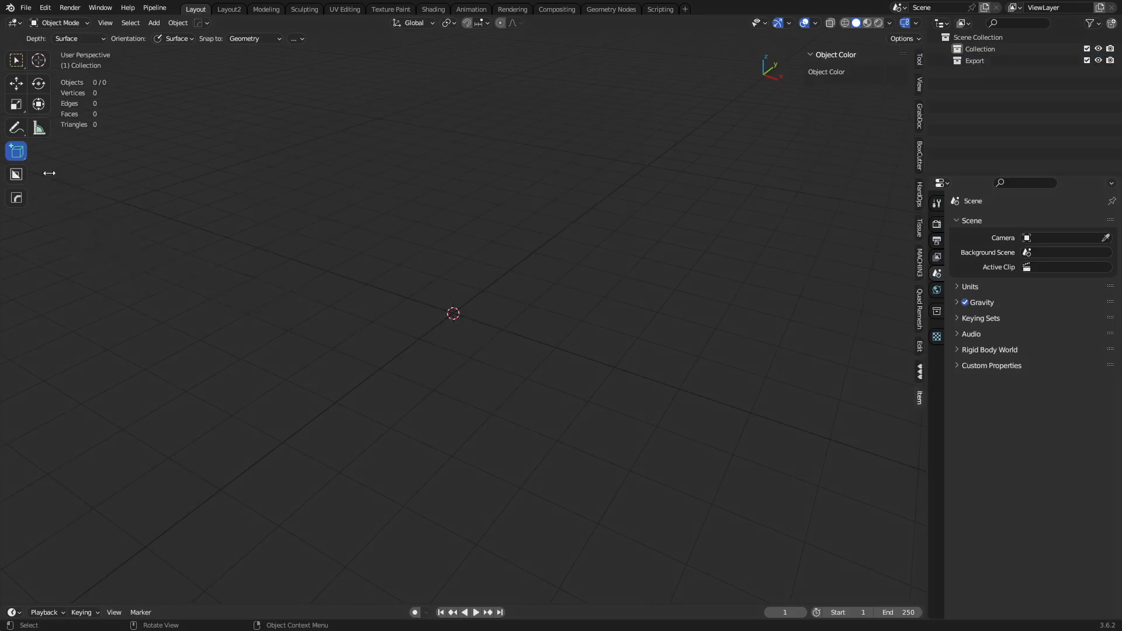
# - Draw a cylinder about 2.85 m in diameter and 3.67 m high with the Add Cylinder tool, and undo it
pyautogui.click(11, 157)
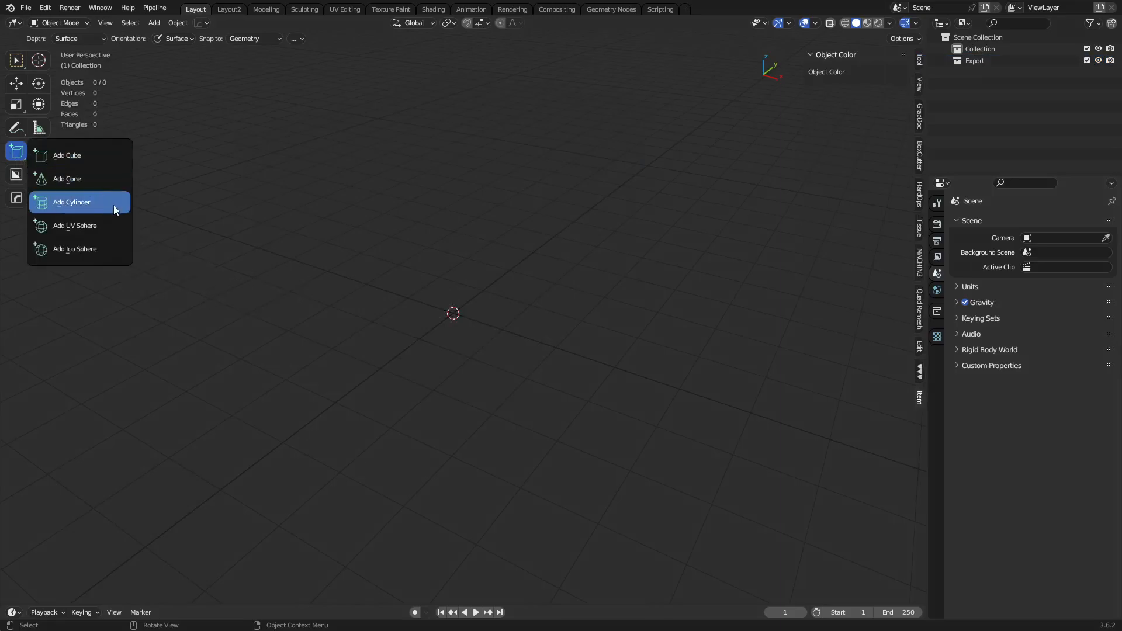
pyautogui.click(108, 205)
pyautogui.moveTo(551, 311); pyautogui.dragTo(619, 458)
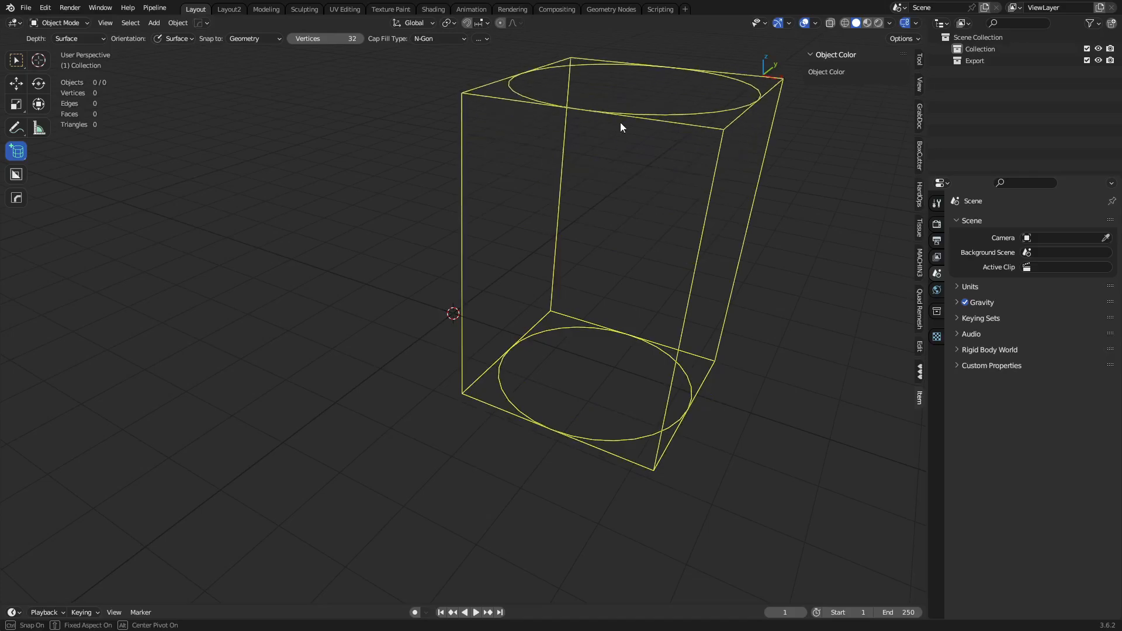
pyautogui.click(622, 178)
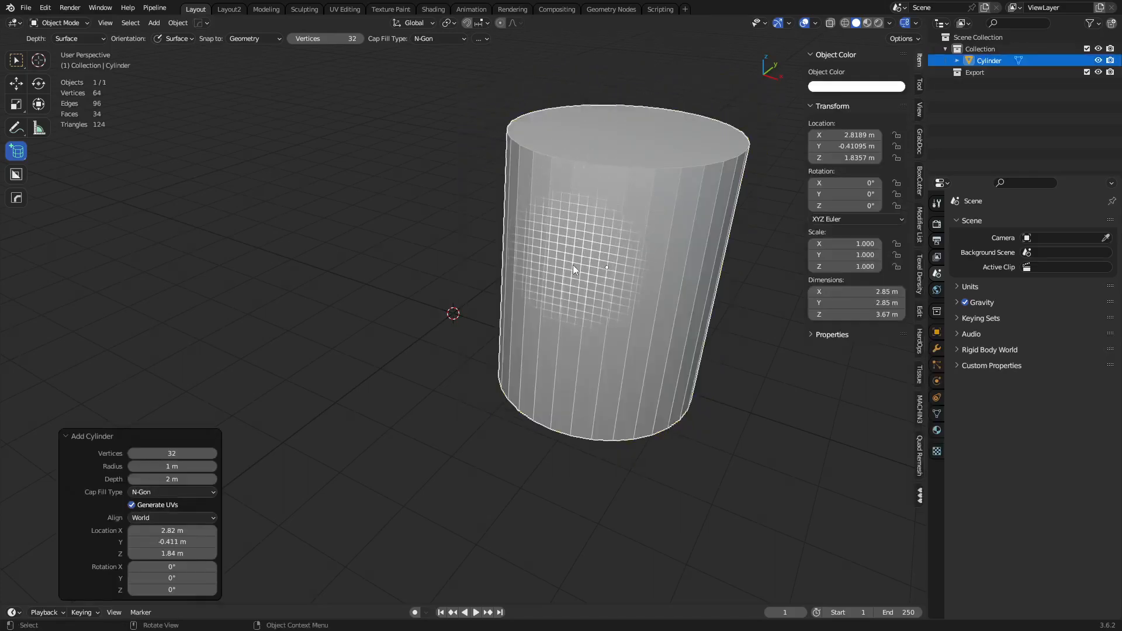
pyautogui.hotkey('ctrl', 'z')
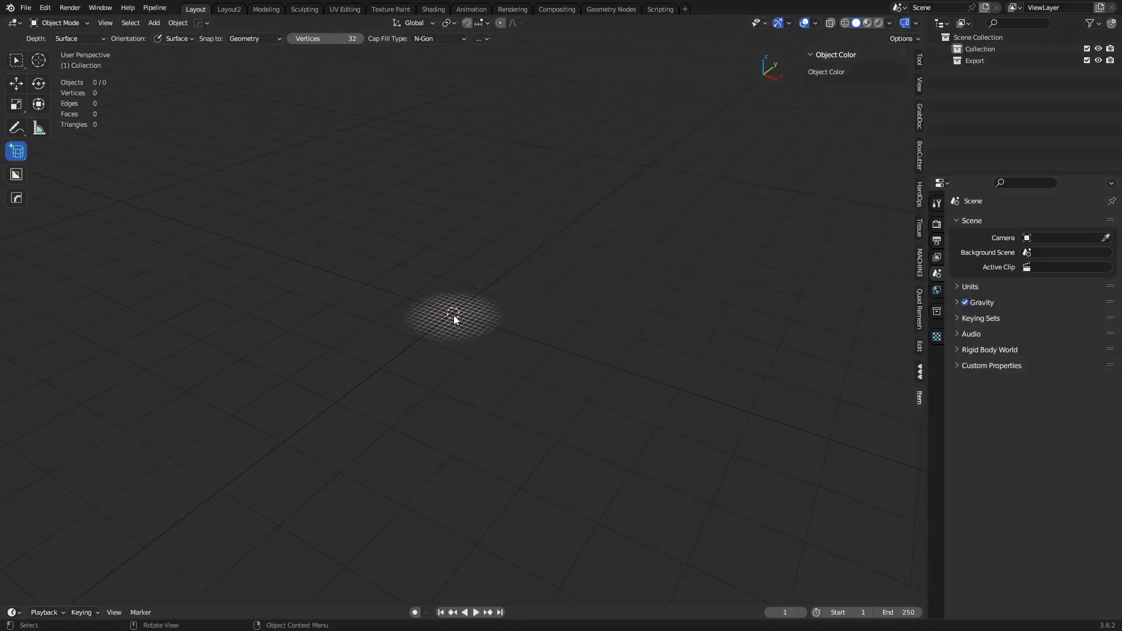
# - Draw a cylinder outward from its centre at the world origin, and undo it
pyautogui.moveTo(454, 314); pyautogui.dragTo(496, 399)
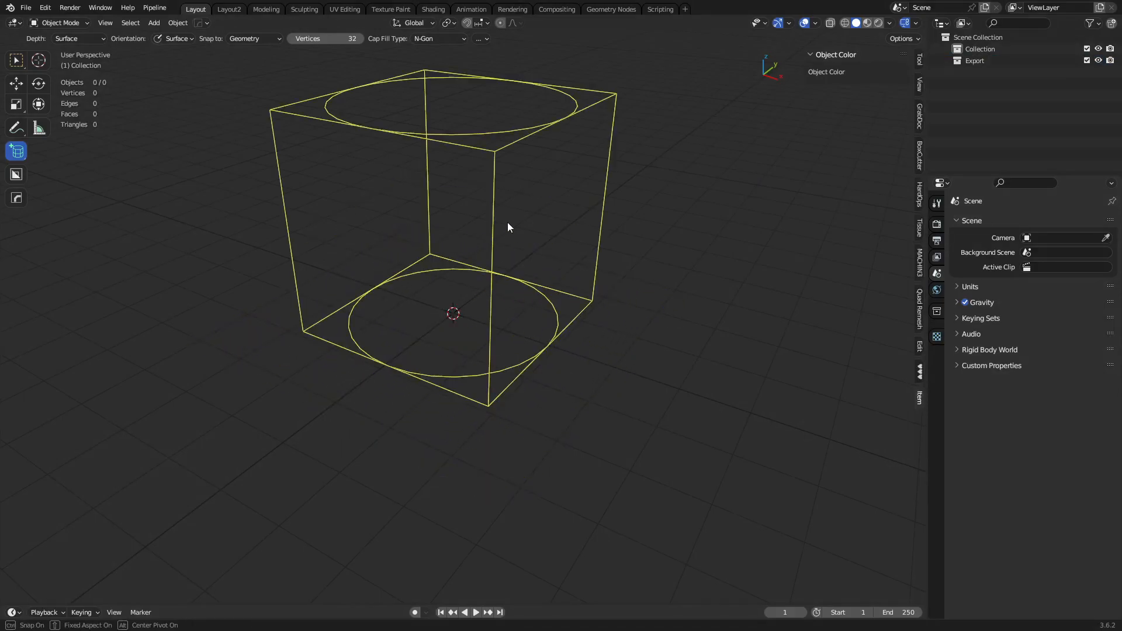
pyautogui.click(522, 159)
pyautogui.hotkey('ctrl', 'z')
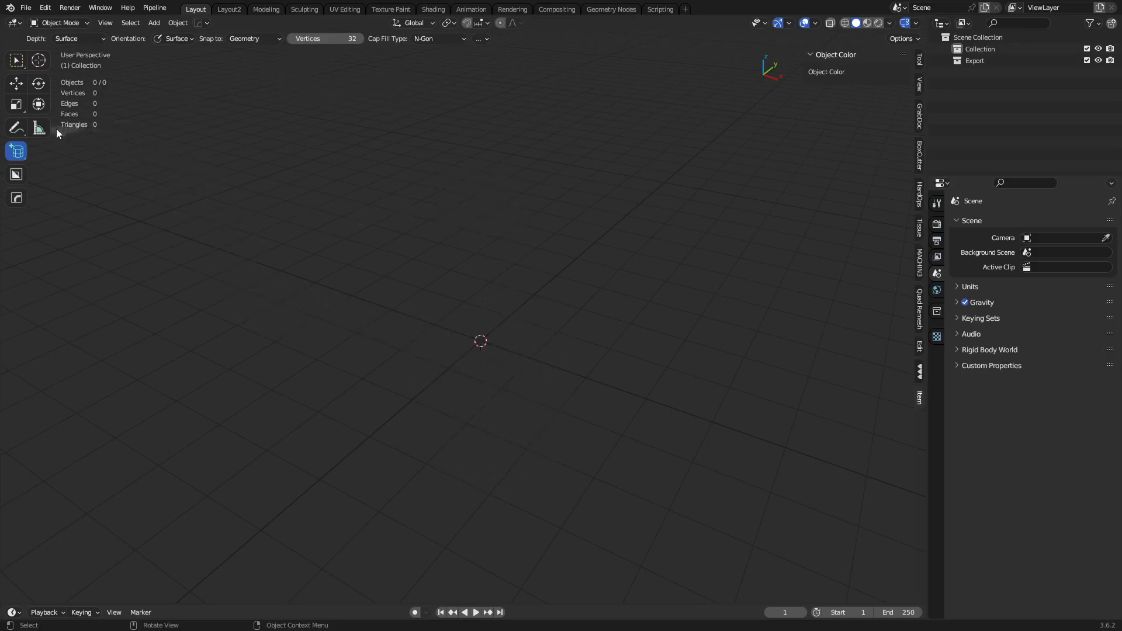
# - Set the Add Cylinder tool's vertex count to 64
pyautogui.click(326, 38)
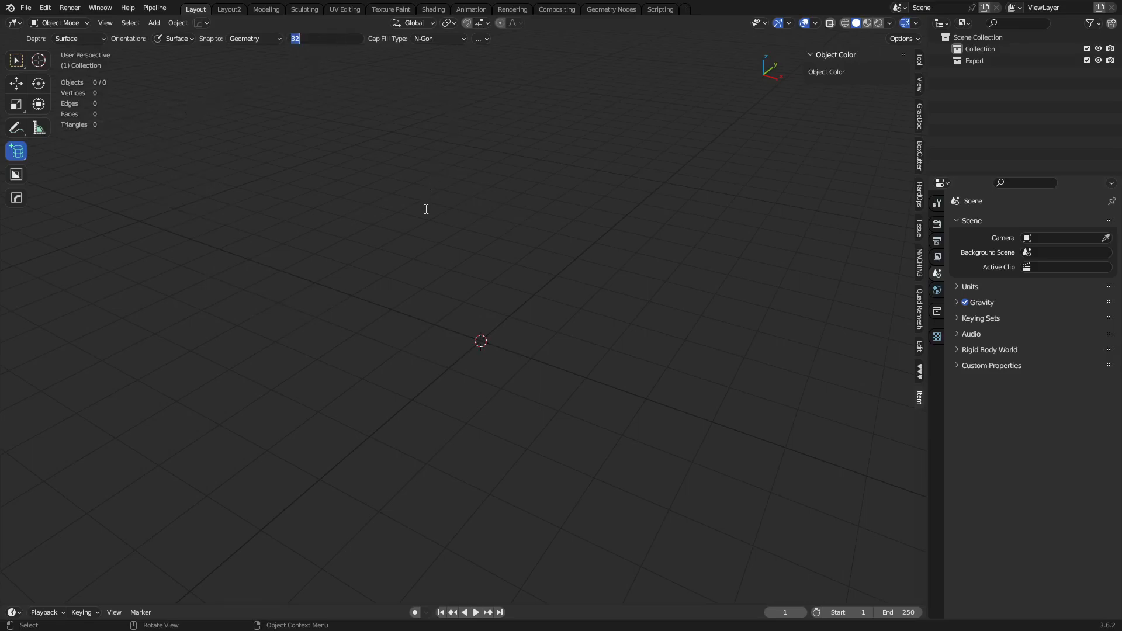
pyautogui.write('64')
pyautogui.press('Return')
# - Draw a 64-sided cylinder about 4.17 m in diameter and 4.17 m high on the floor grid, and delete it
pyautogui.moveTo(404, 274); pyautogui.dragTo(511, 413)
pyautogui.click(465, 167)
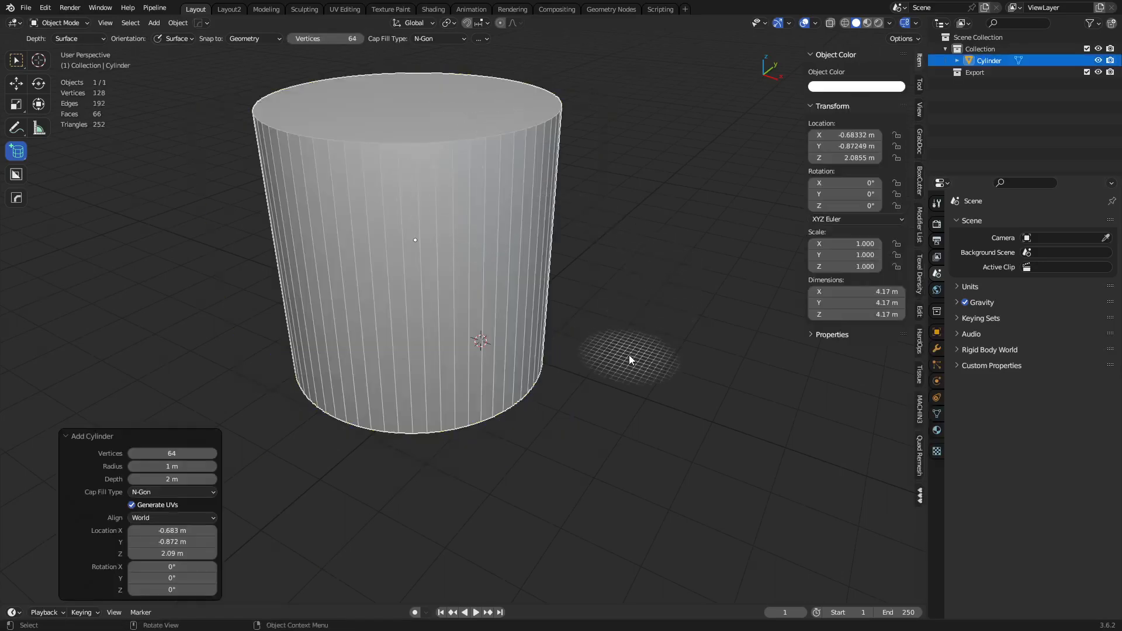
pyautogui.press('x')
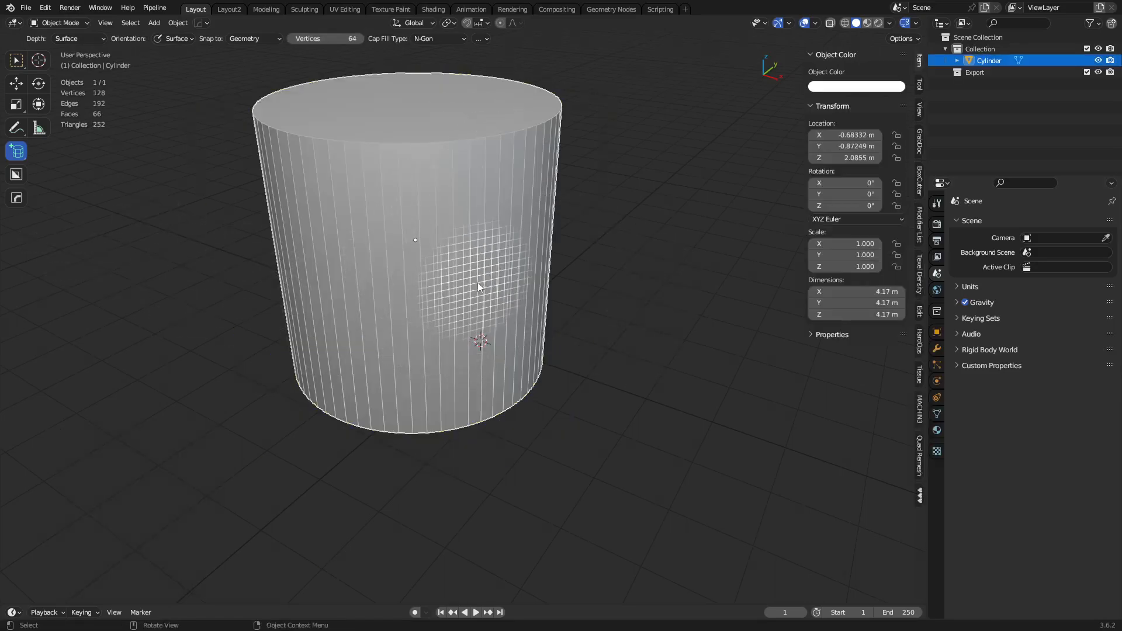
pyautogui.press('x')
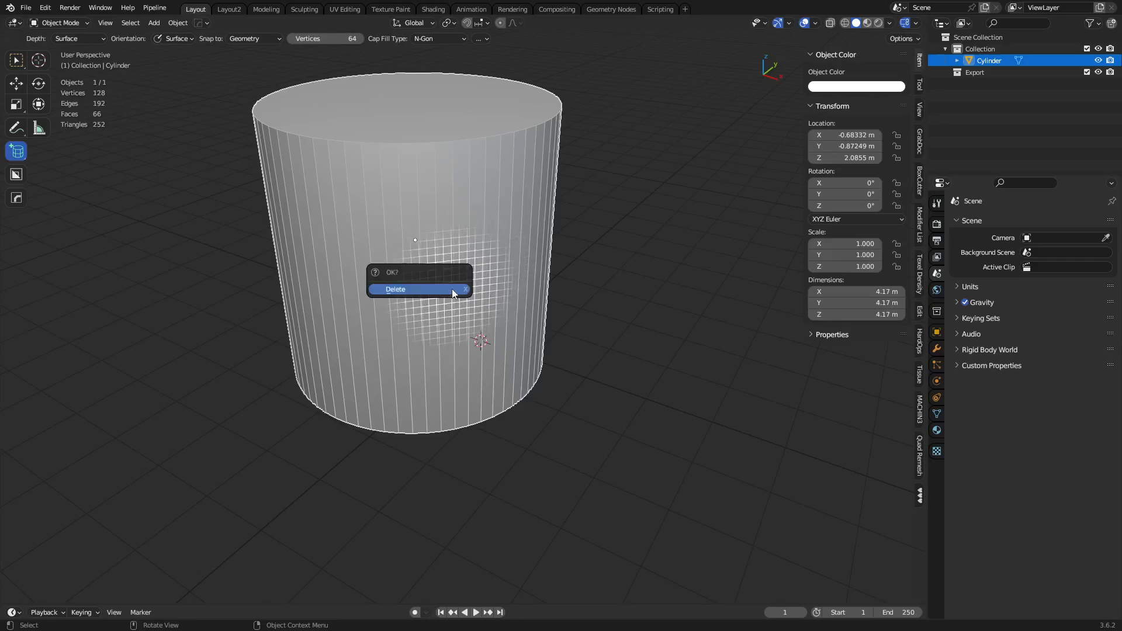
pyautogui.click(452, 289)
# - Switch to the Add Cube tool and draw a box about 3.72 × 5.08 × 3.27 m near the world origin
pyautogui.click(17, 152)
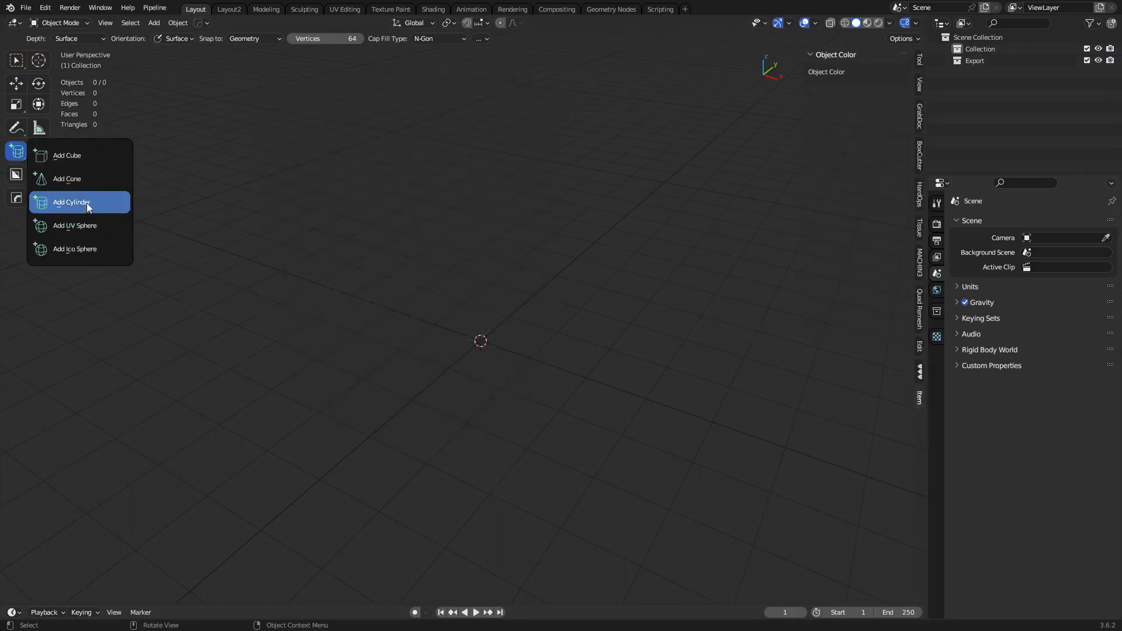
pyautogui.click(99, 160)
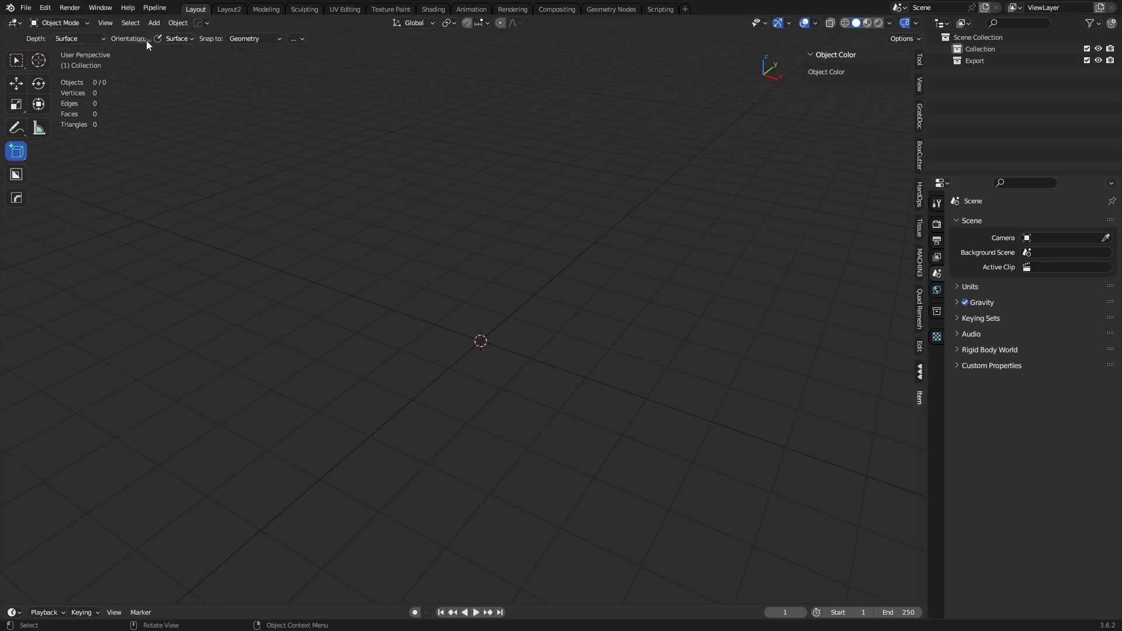
pyautogui.click(183, 40)
pyautogui.click(169, 40)
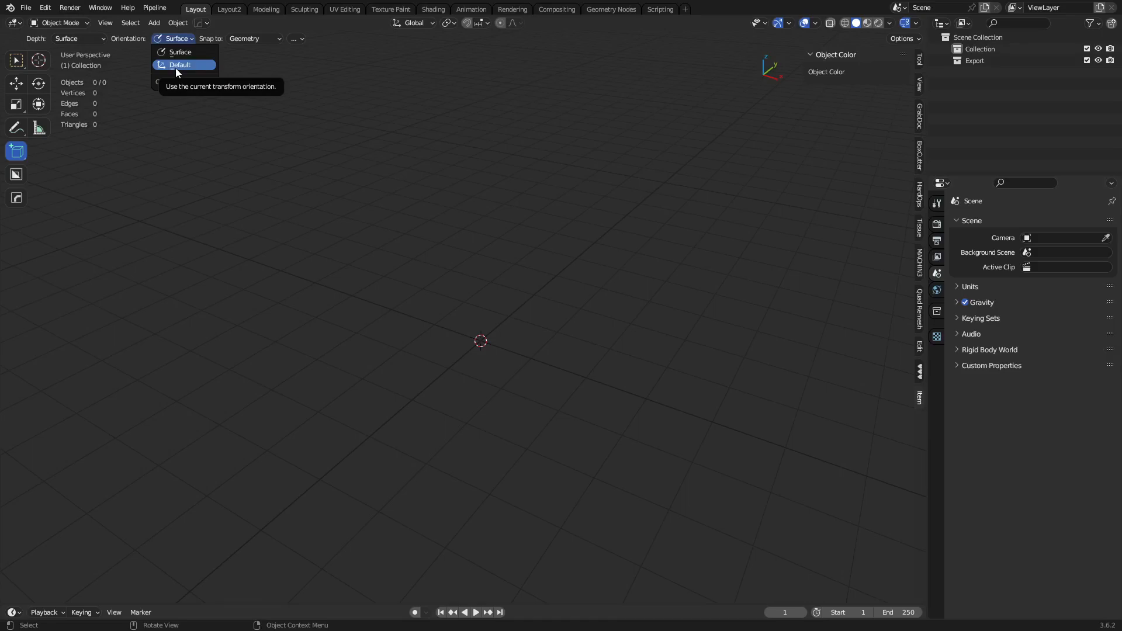
pyautogui.click(251, 39)
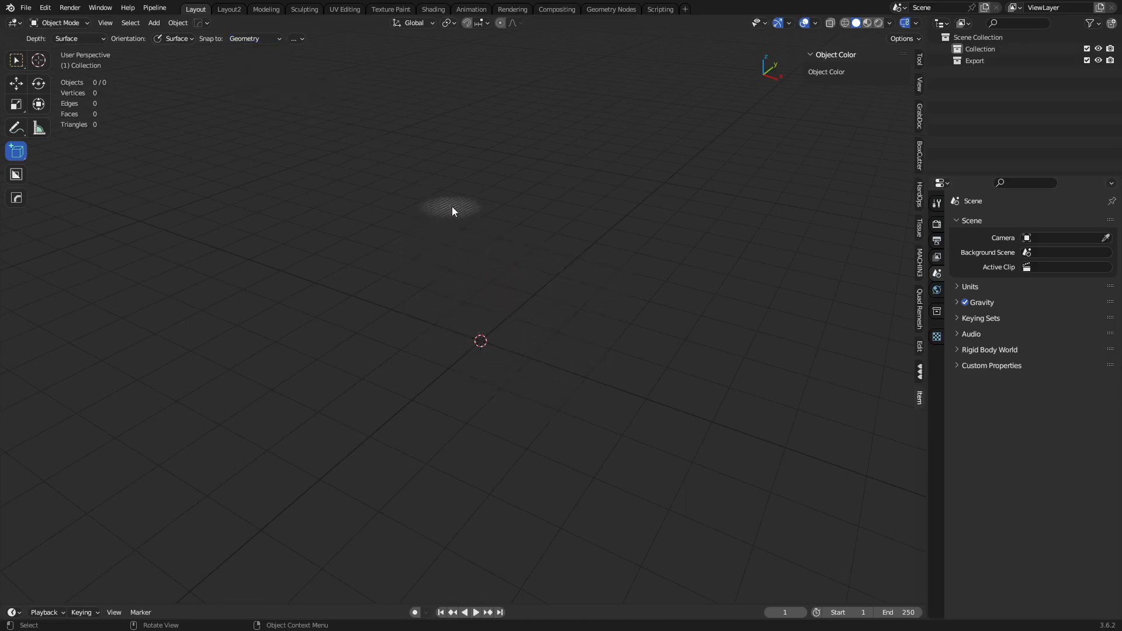
pyautogui.moveTo(455, 253); pyautogui.dragTo(500, 328)
pyautogui.click(523, 153)
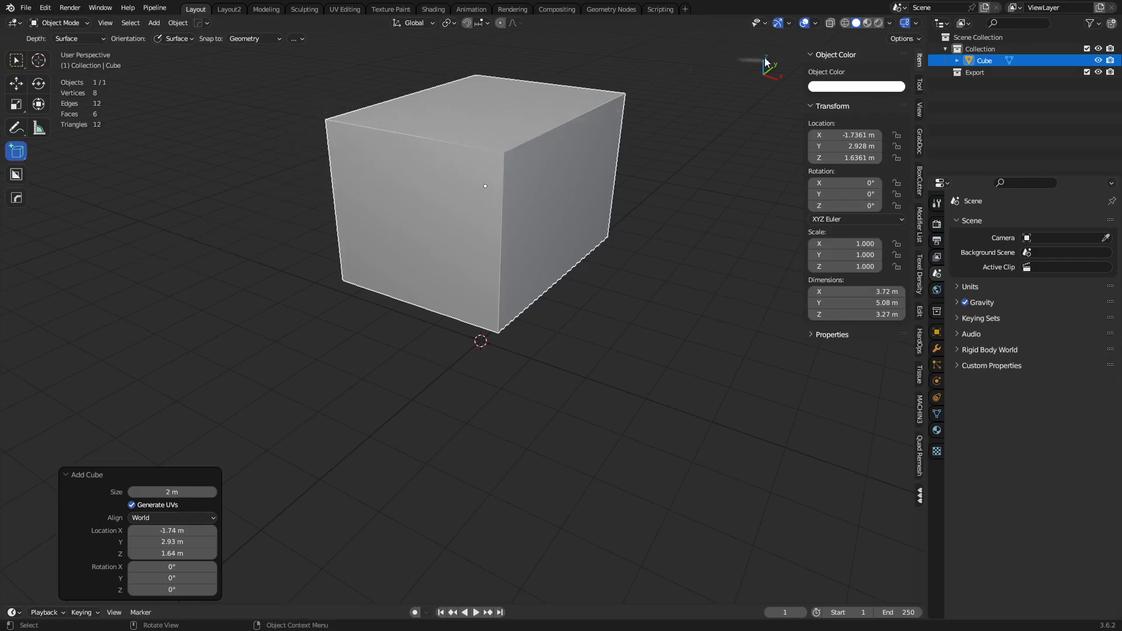
# - Change the viewport shading to a darker grey matcap with Material colouring
pyautogui.click(890, 22)
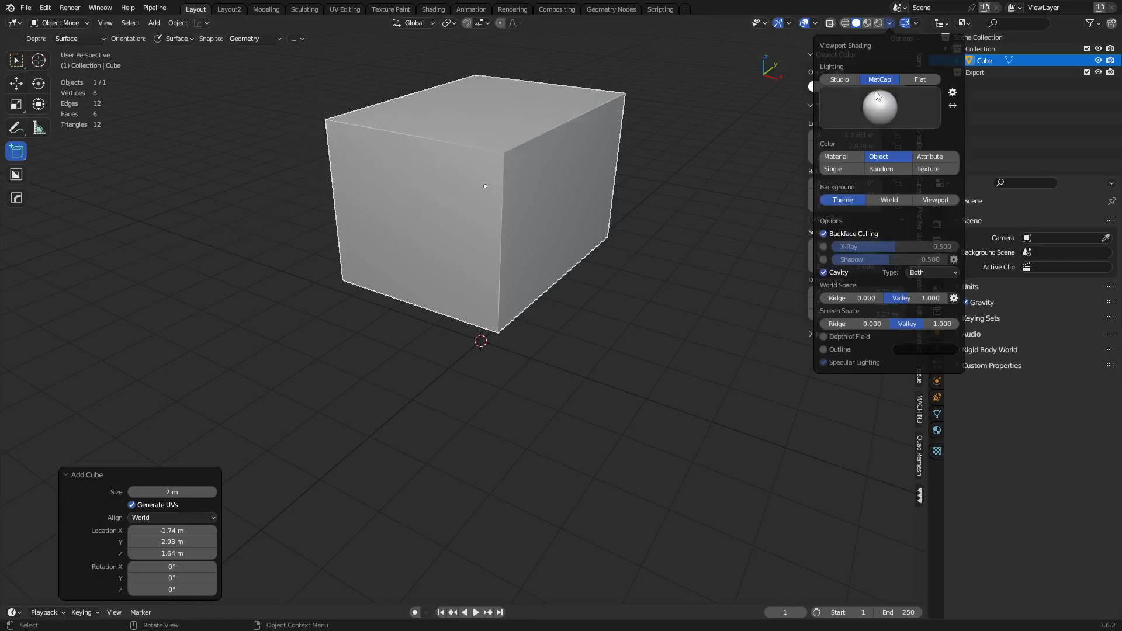
pyautogui.click(870, 117)
pyautogui.click(710, 288)
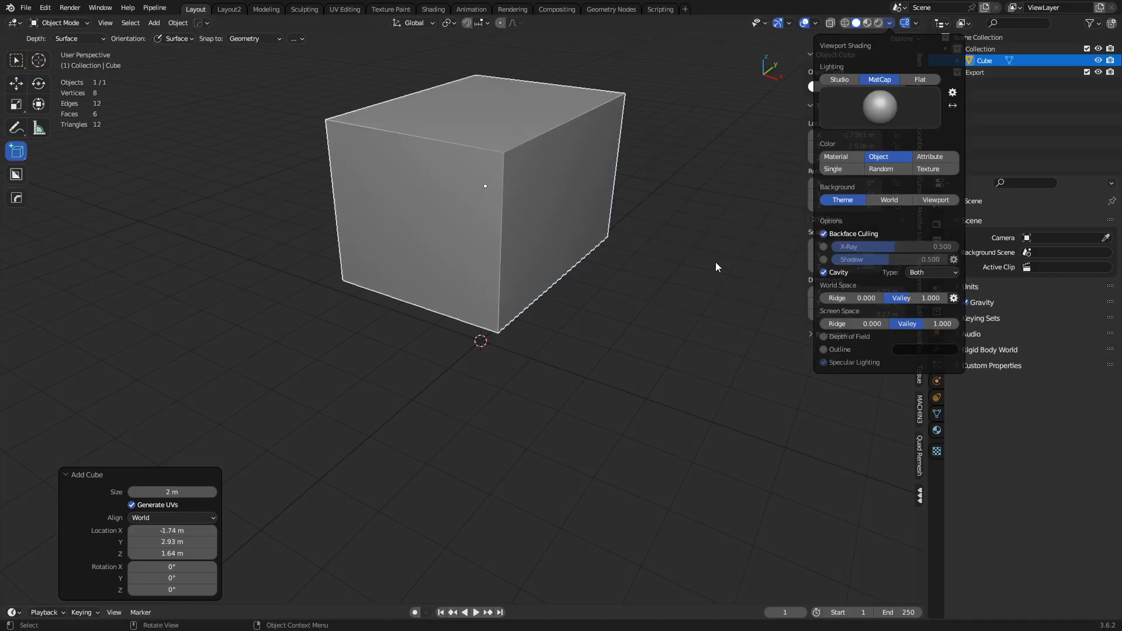
pyautogui.click(848, 157)
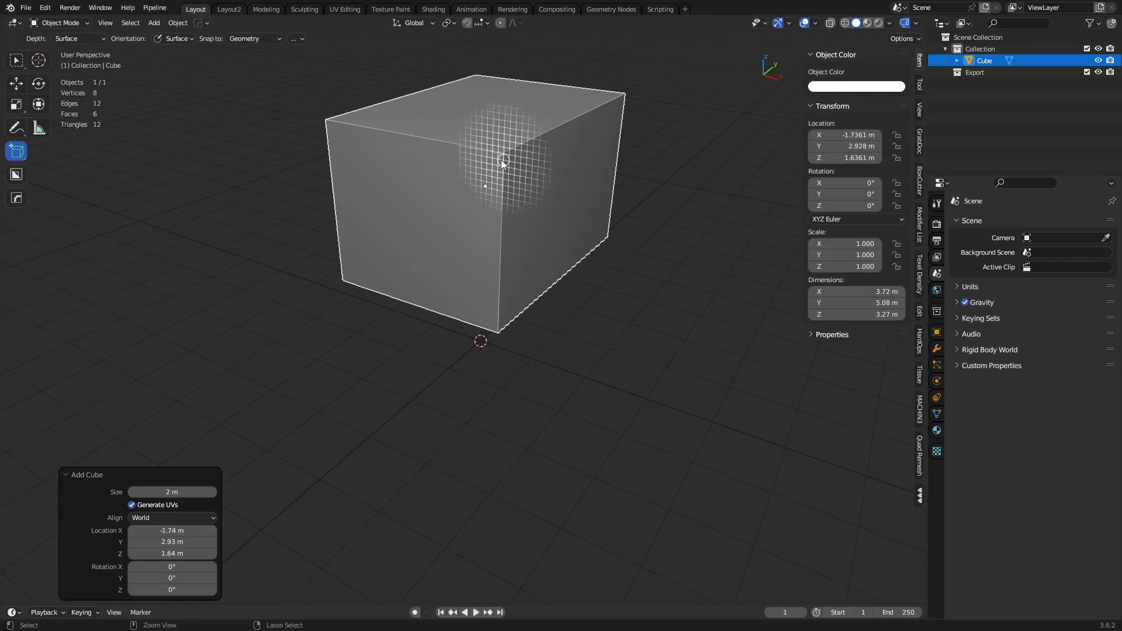
# - Draw a slab about 0.89 m thick outward 3.17 m from the box's front face, snapped to its corner and bottom edge
pyautogui.moveTo(503, 157); pyautogui.dragTo(457, 321)
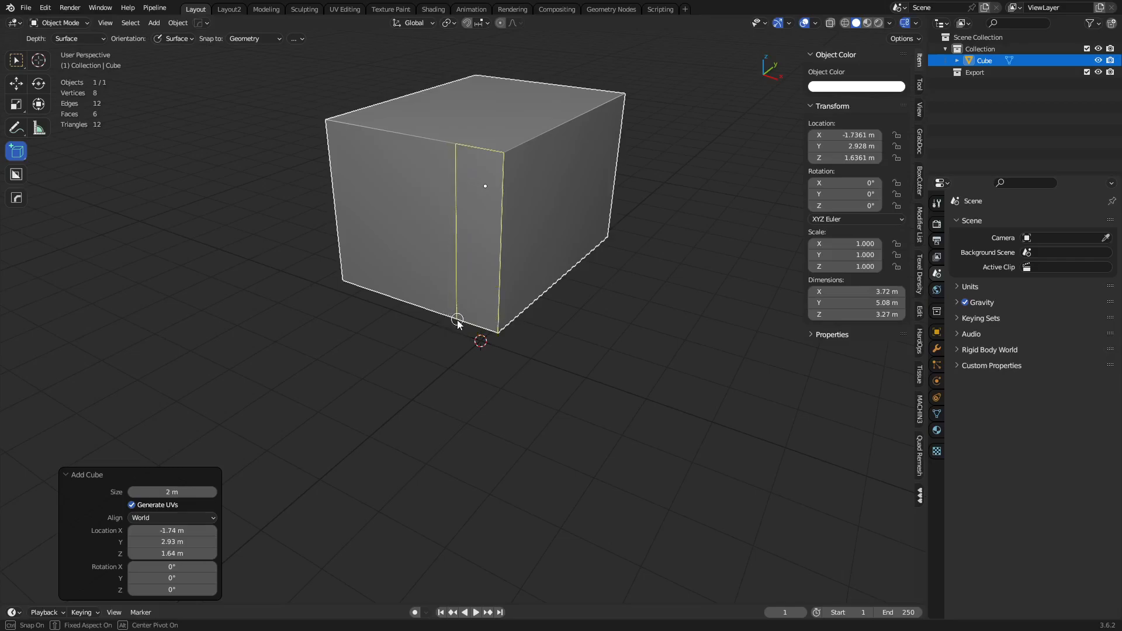
pyautogui.click(316, 384)
pyautogui.moveTo(486, 378); pyautogui.dragTo(553, 371, button='middle')
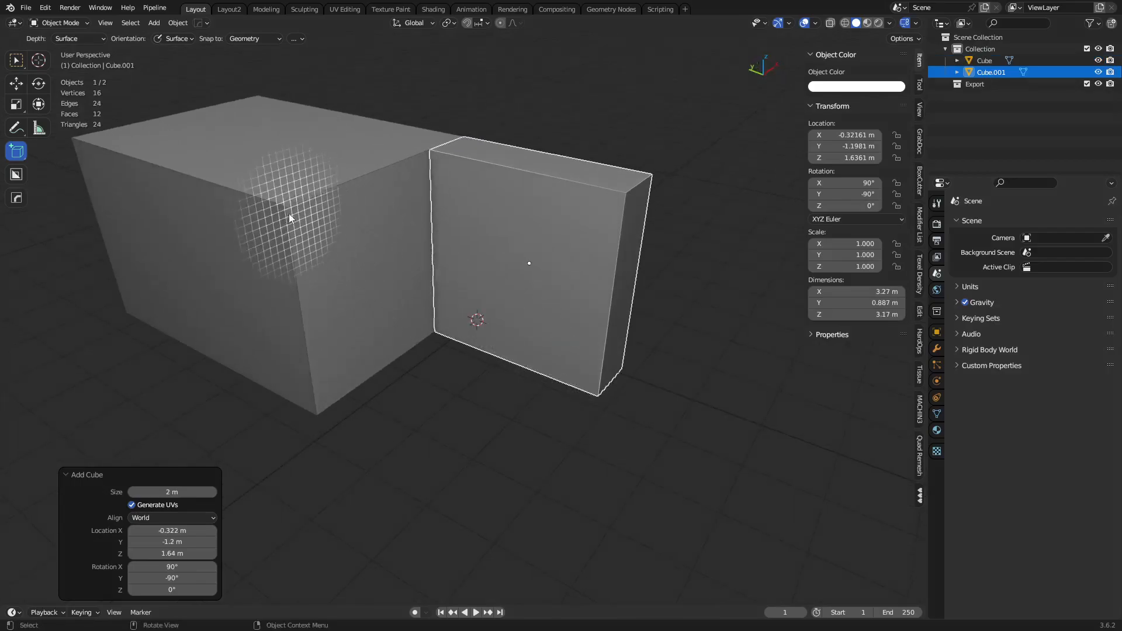
# - Draw a second slab about 0.58 m thick from the opposite corner of the same face, extending 3.17 m like the first slab
pyautogui.moveTo(290, 216); pyautogui.dragTo(376, 376)
pyautogui.rightClick(376, 374)
pyautogui.keyDown('ctrl'); pyautogui.moveTo(287, 207); pyautogui.dragTo(346, 393); pyautogui.keyUp('ctrl')
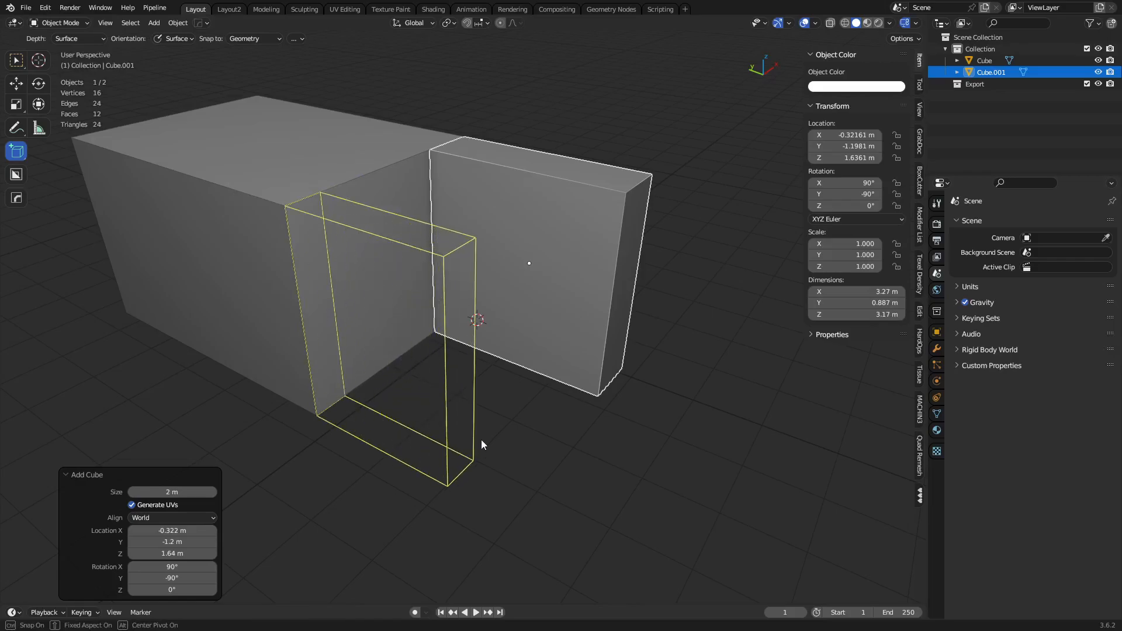
pyautogui.click(611, 286)
# - Select both protruding slabs and delete them
pyautogui.moveTo(633, 480); pyautogui.dragTo(489, 446, button='middle')
pyautogui.moveTo(475, 396); pyautogui.dragTo(562, 281, button='middle')
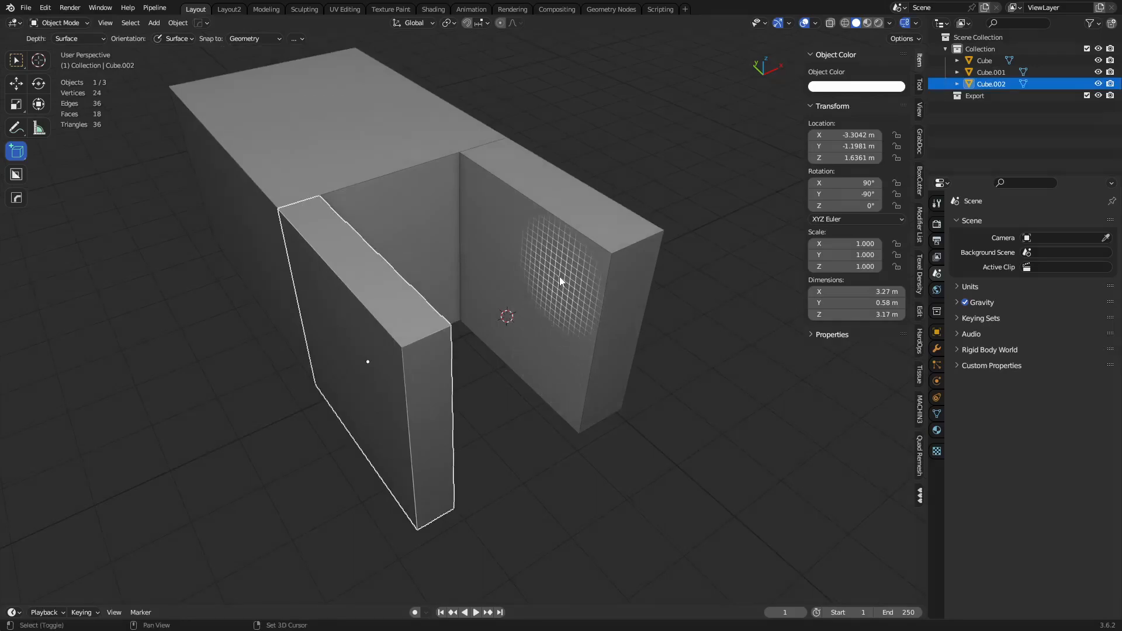
pyautogui.keyDown('shift'); pyautogui.click(560, 276); pyautogui.keyUp('shift')
pyautogui.press('x')
pyautogui.click(560, 277)
# - Delete the remaining large box
pyautogui.moveTo(522, 283); pyautogui.dragTo(418, 311, button='middle')
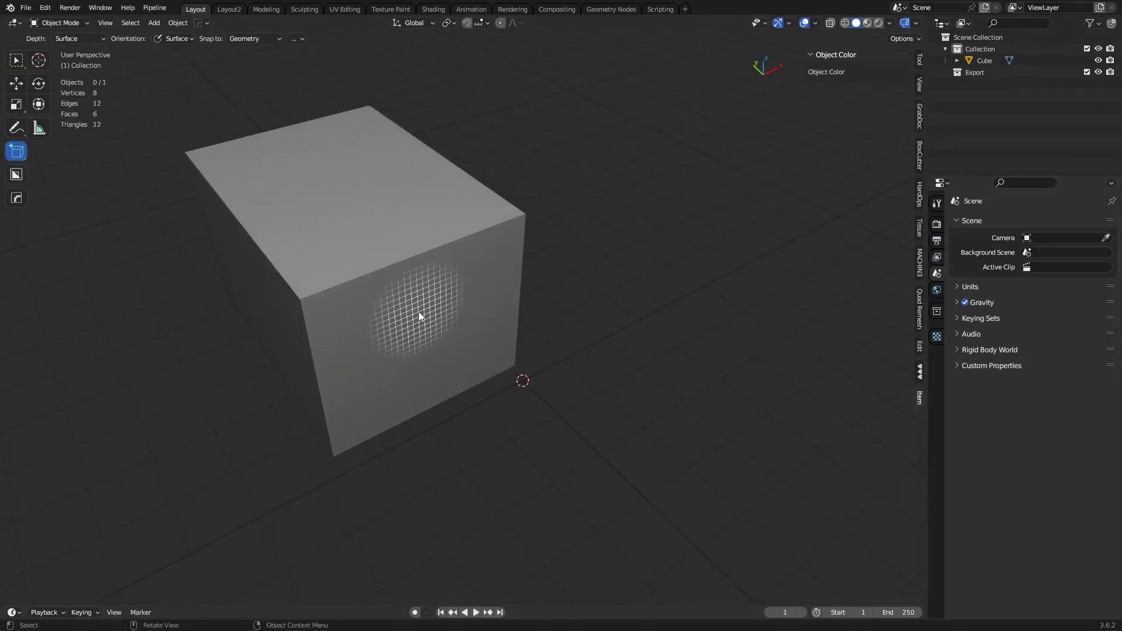
pyautogui.click(419, 311)
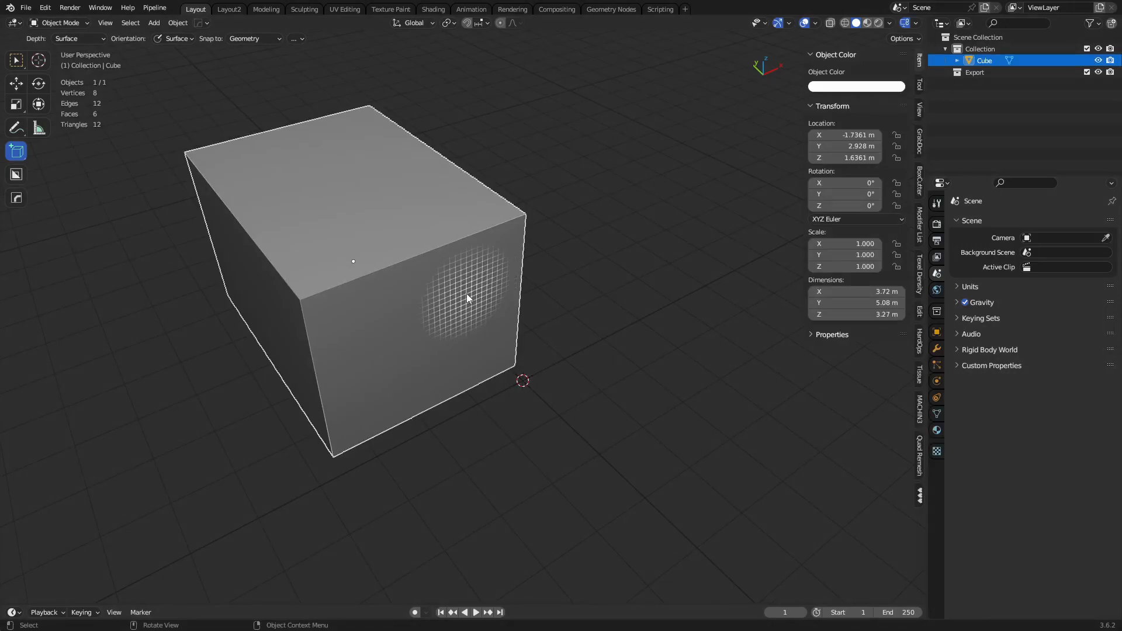
pyautogui.press('x')
pyautogui.click(467, 293)
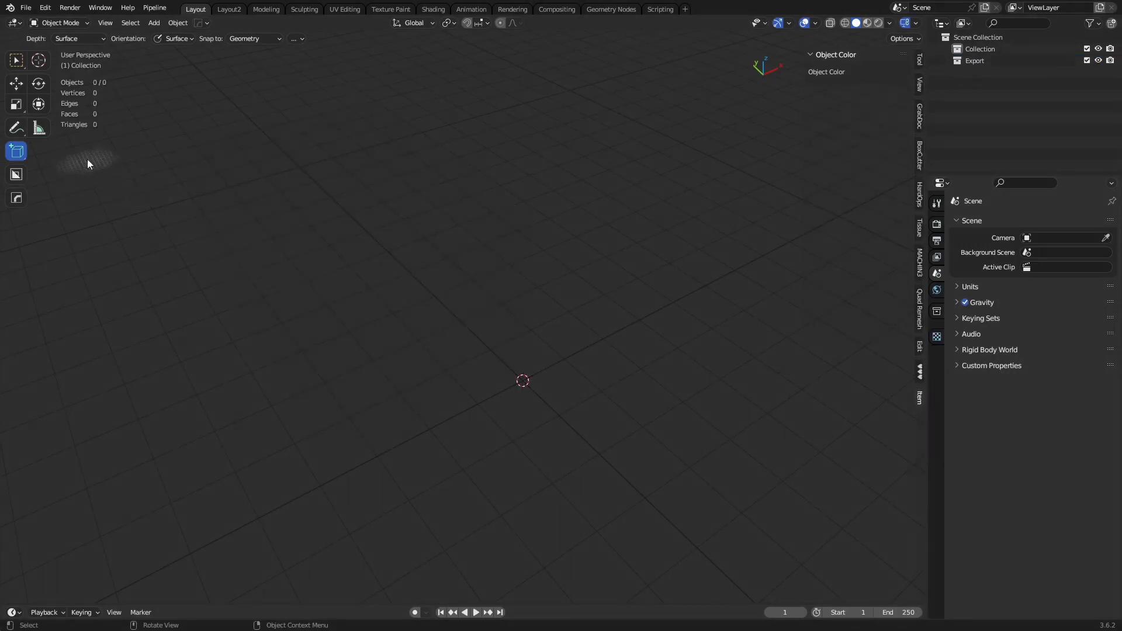
# - Set the Add Cube tool's snapping to Default and the viewport grid scale to 0.5
pyautogui.click(252, 38)
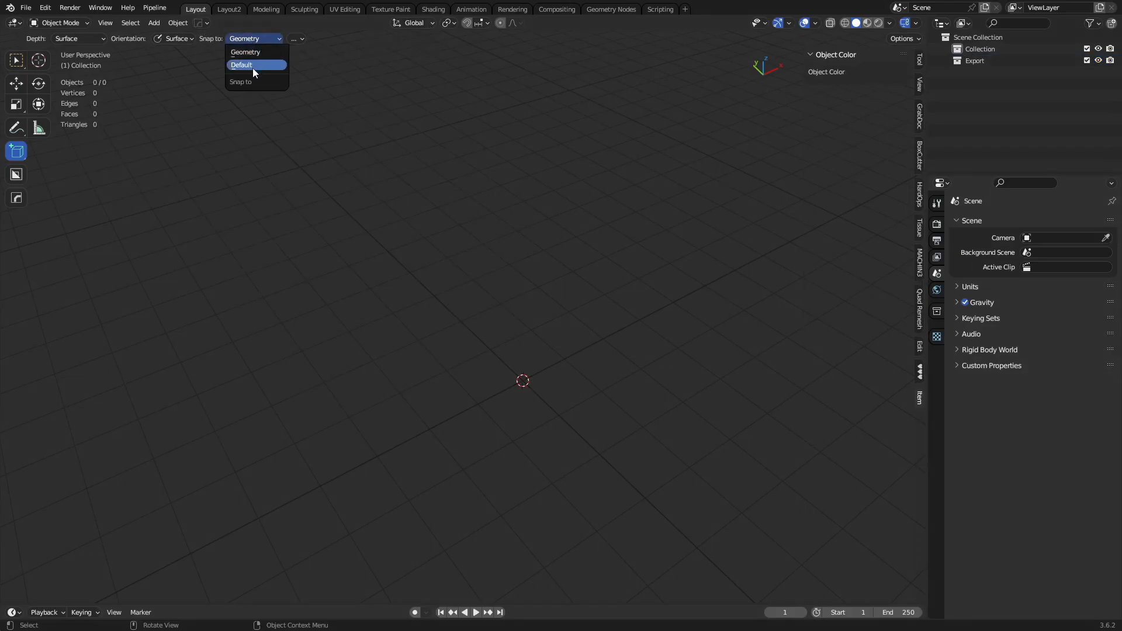
pyautogui.click(253, 66)
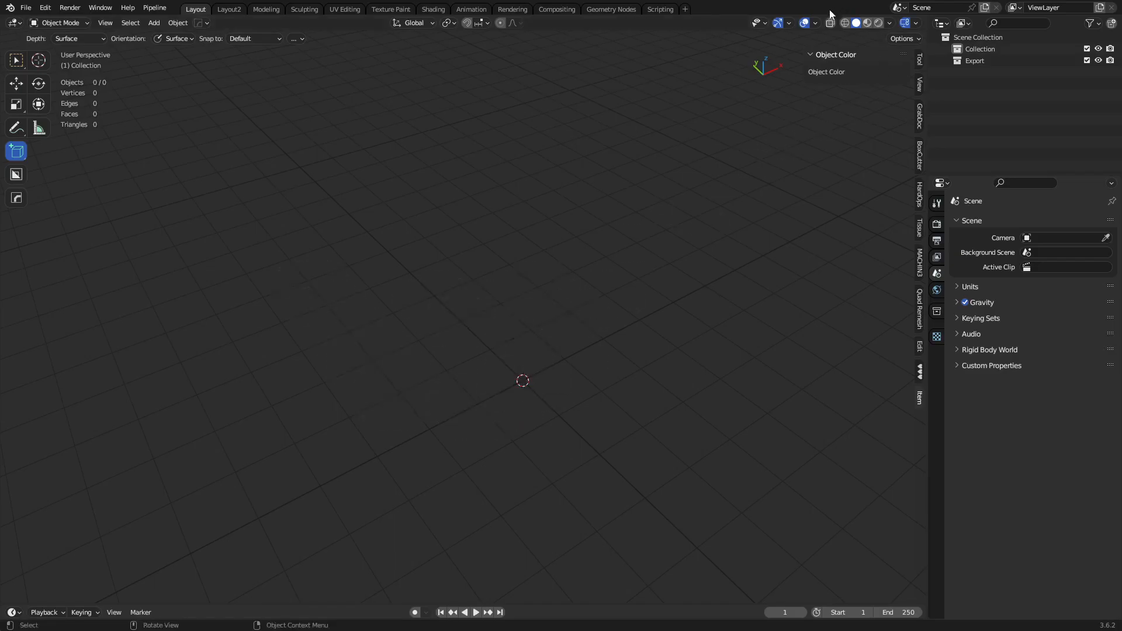
pyautogui.click(817, 23)
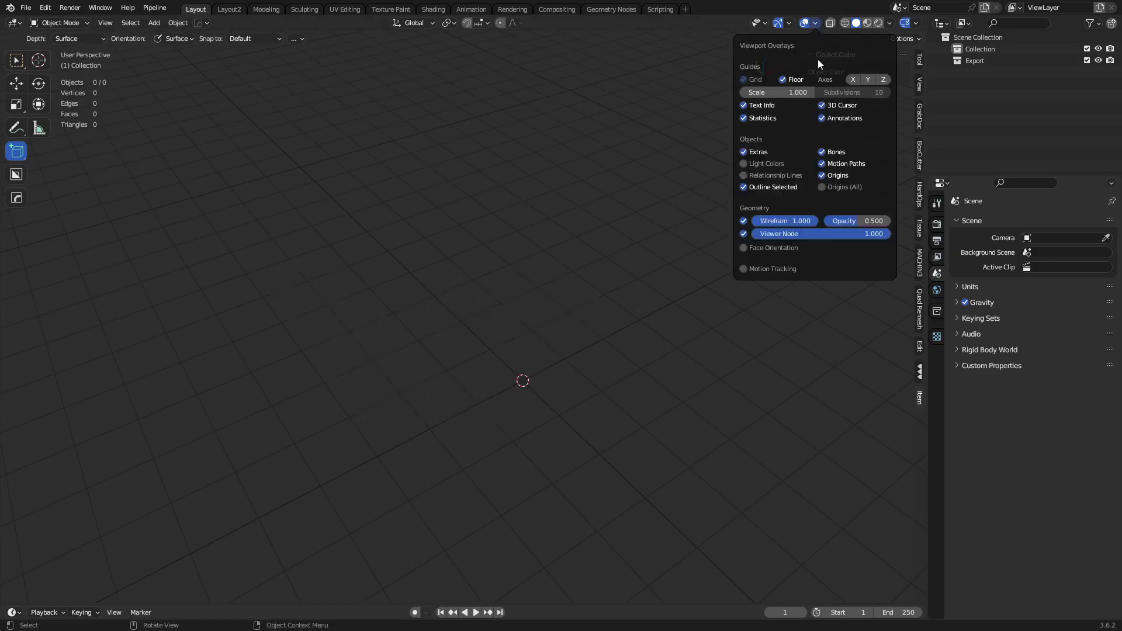
pyautogui.click(799, 94)
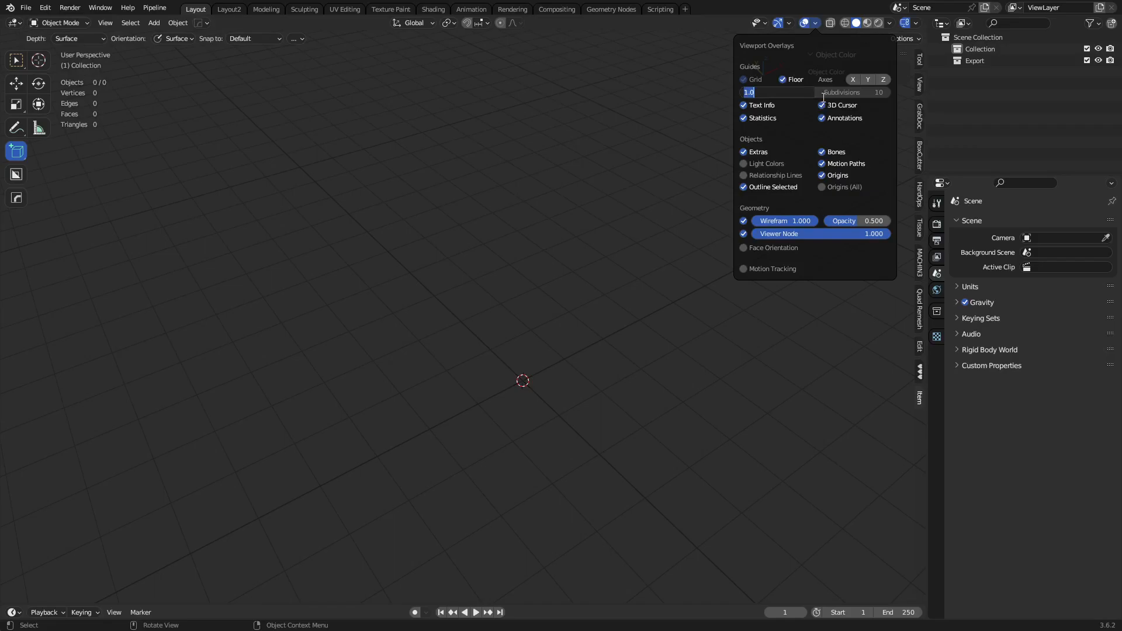
pyautogui.write('.5')
pyautogui.hotkey('ctrl', 'a')
pyautogui.press('Return')
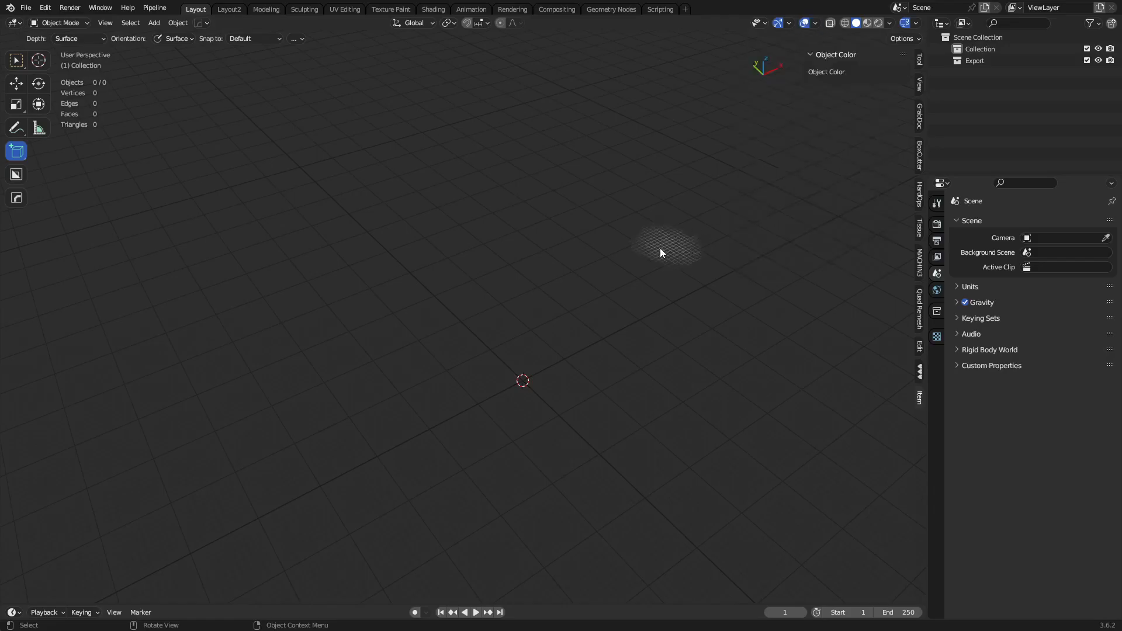
# - Set the viewport grid scale to 1
pyautogui.click(790, 25)
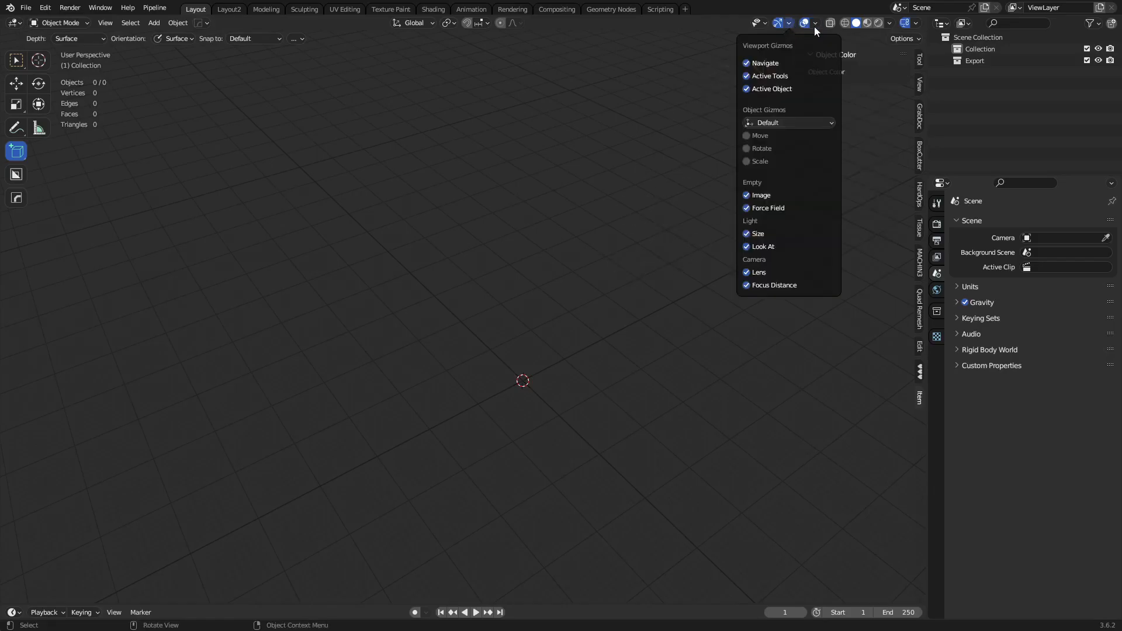
pyautogui.moveTo(812, 26)
pyautogui.click(795, 93)
pyautogui.write('1')
pyautogui.press('Return')
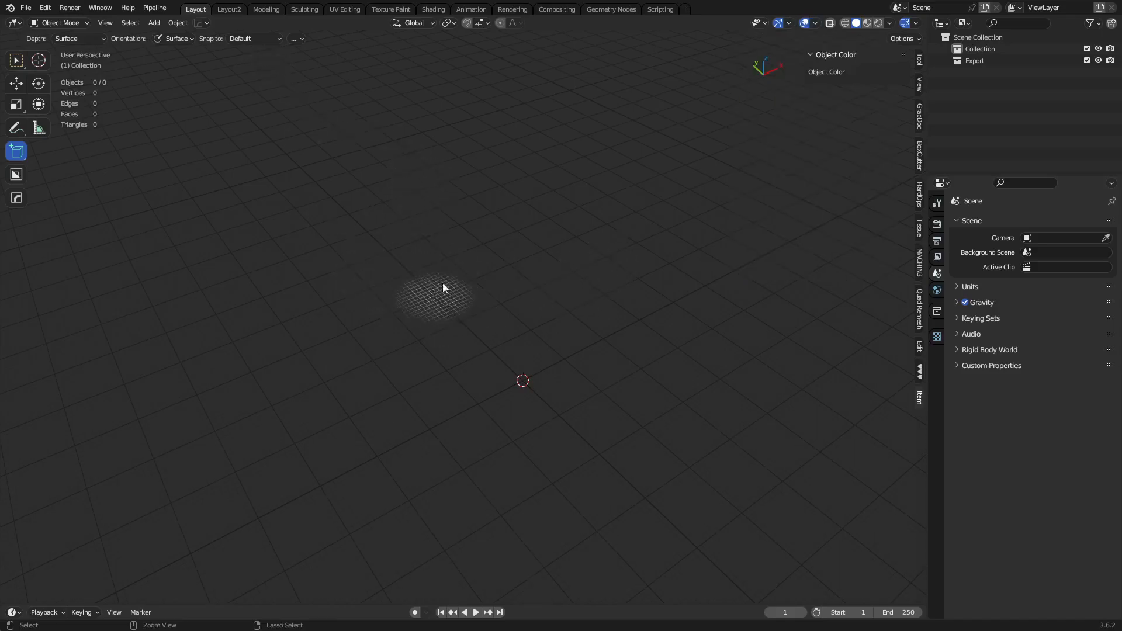
# - Draw a grid-snapped 1 × 7 × 4 m box on the floor with one corner at the world origin and view it from the left
pyautogui.moveTo(351, 215); pyautogui.dragTo(556, 355)
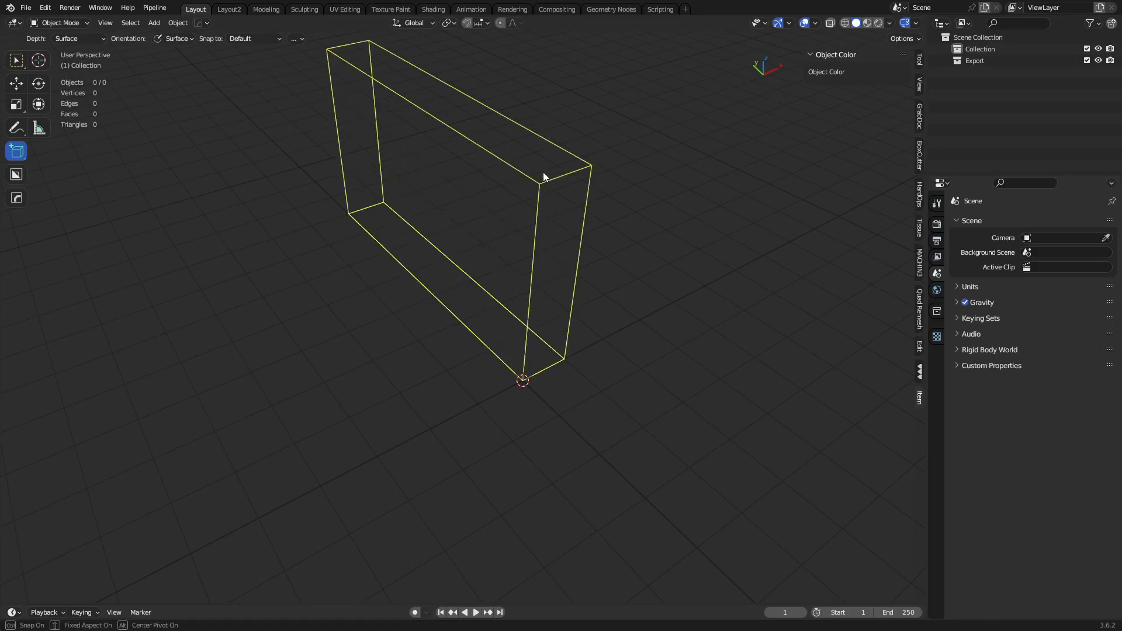
pyautogui.click(542, 172)
pyautogui.moveTo(542, 172); pyautogui.dragTo(473, 292, button='middle')
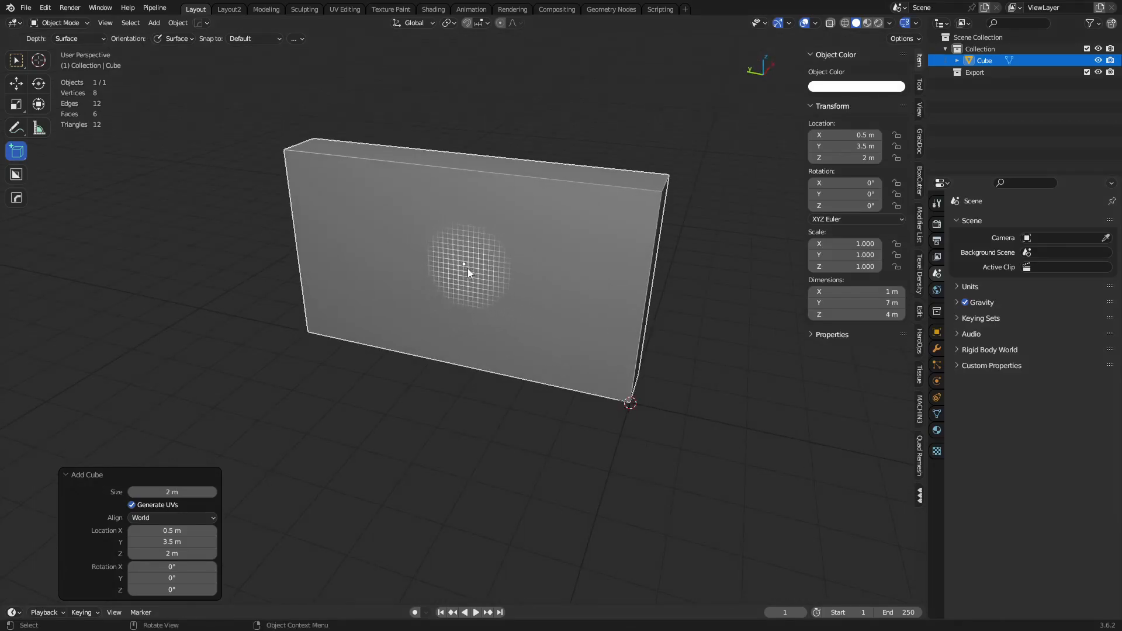
pyautogui.moveTo(475, 271); pyautogui.dragTo(537, 259, button='middle')
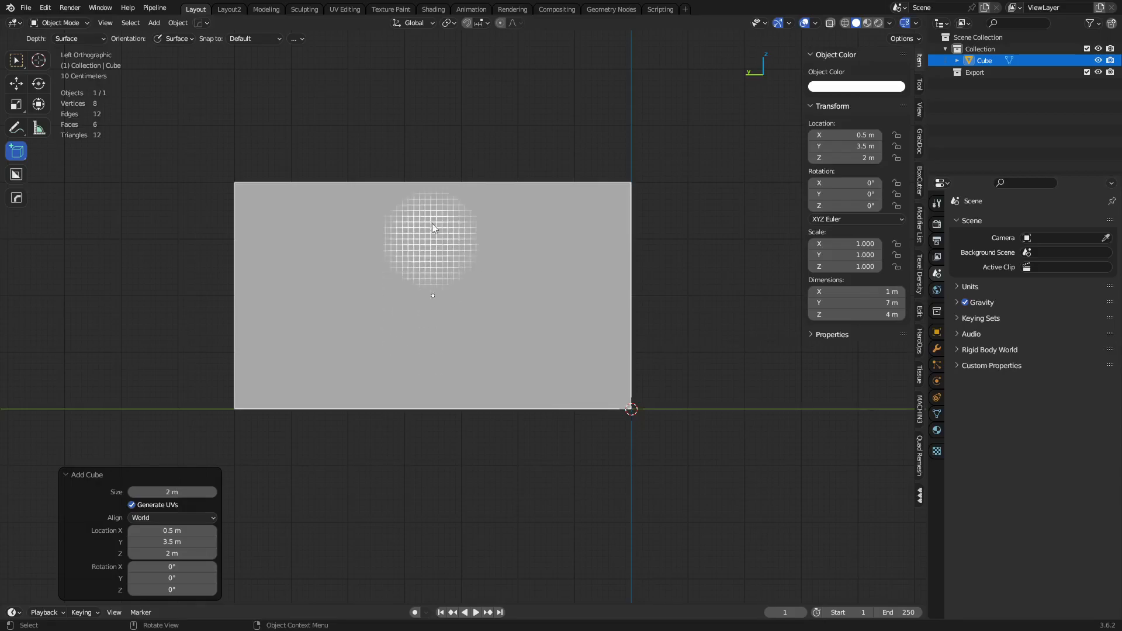
# - Move the 1 m thick box freely in the left view, and delete it
pyautogui.press('g')
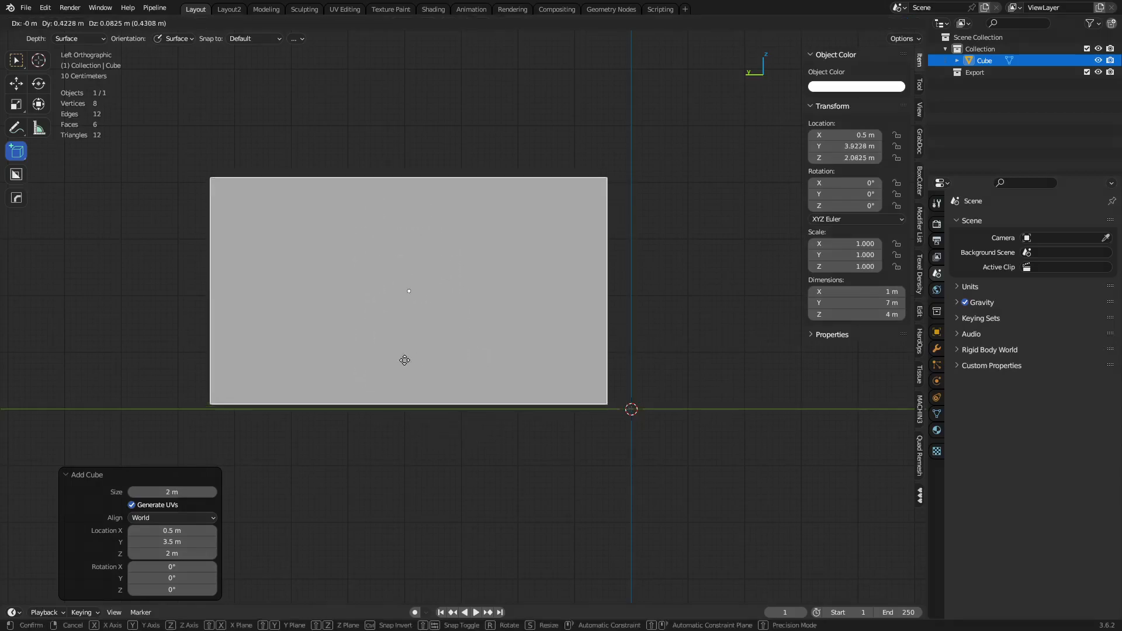
pyautogui.click(576, 374)
pyautogui.press('x')
pyautogui.click(544, 370)
# - Draw a grid-snapped 2 × 7 × 4 m box with one corner at the world origin and check it against the grid in X-ray
pyautogui.moveTo(601, 367); pyautogui.dragTo(578, 418, button='middle')
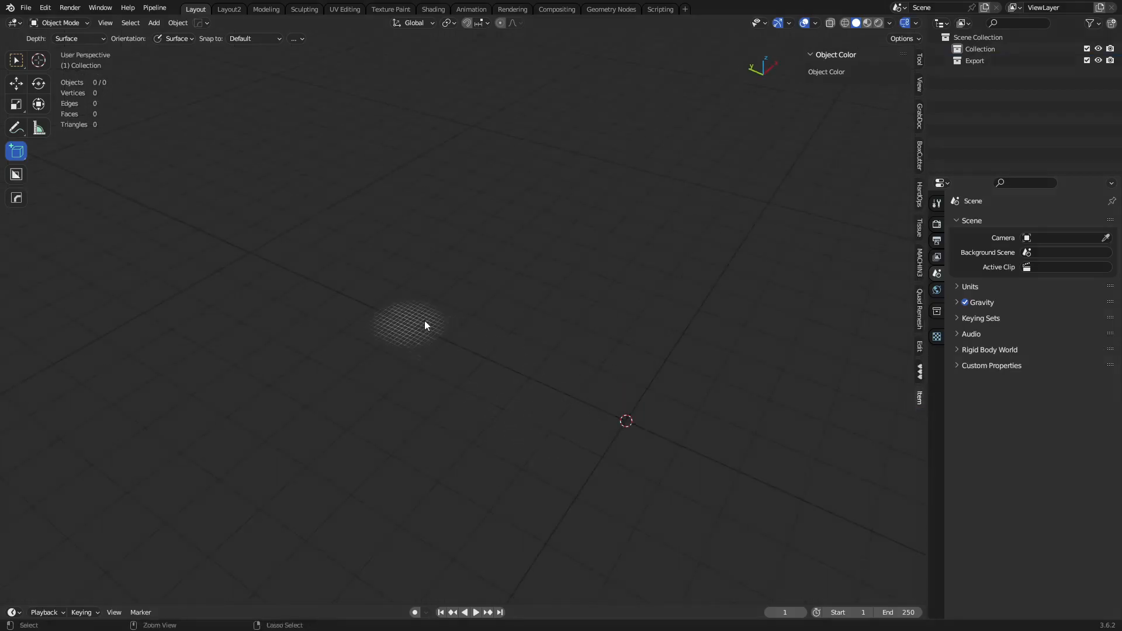
pyautogui.moveTo(351, 291)
pyautogui.mouseDown()
pyautogui.moveTo(444, 293)
pyautogui.moveTo(660, 366)
pyautogui.mouseUp()
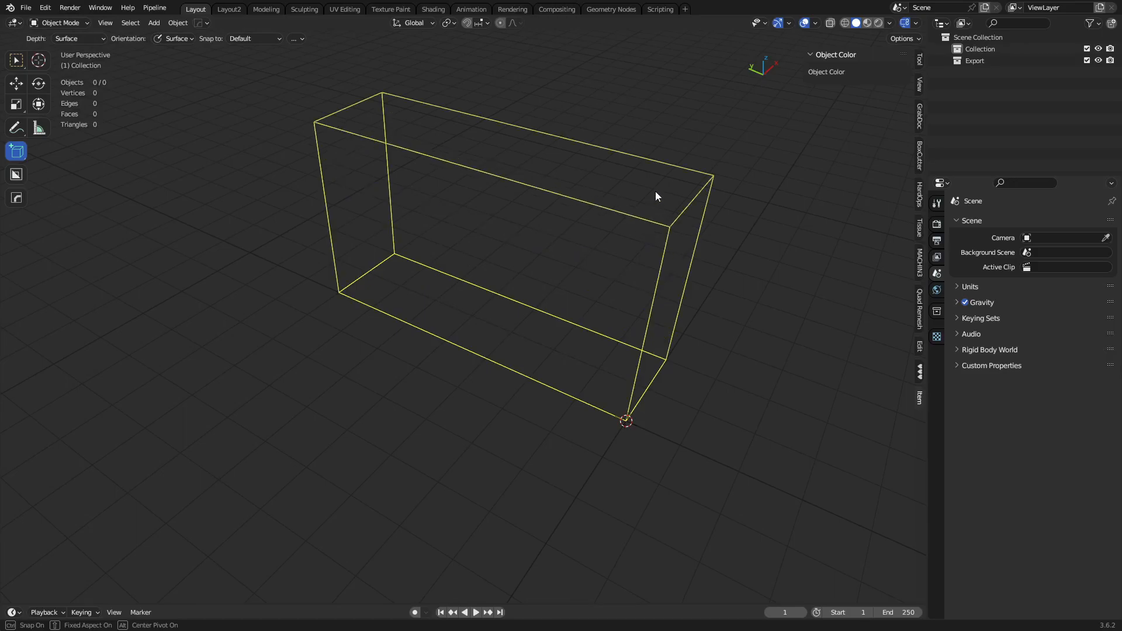
pyautogui.click(655, 190)
pyautogui.keyDown('alt'); pyautogui.moveTo(636, 329); pyautogui.dragTo(657, 310, button='middle'); pyautogui.keyUp('alt')
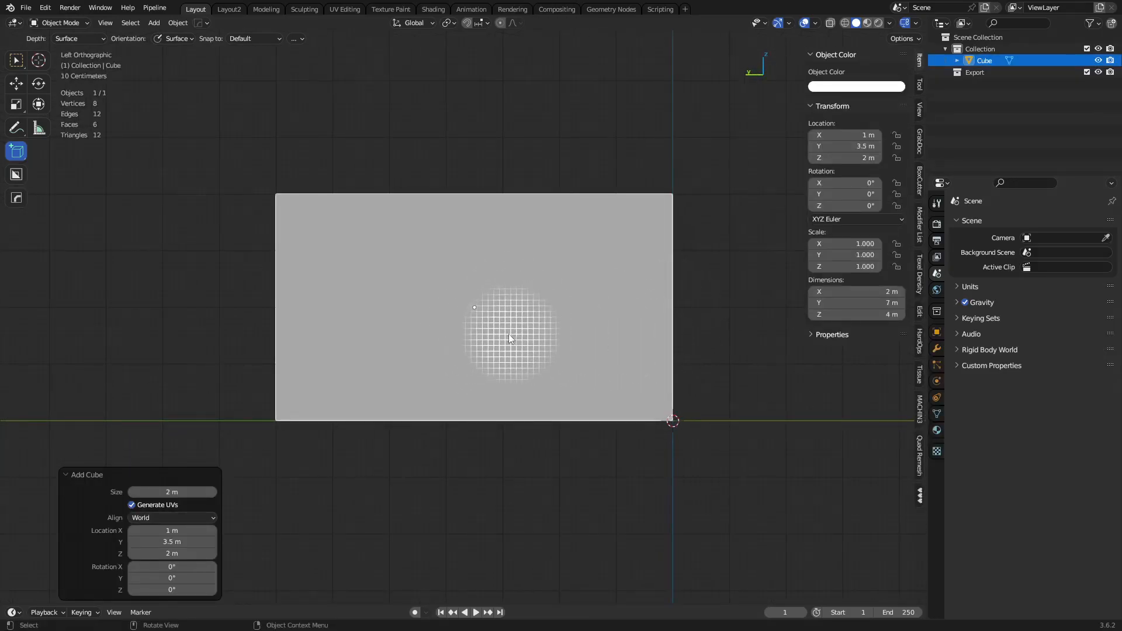
pyautogui.hotkey('alt', 'z')
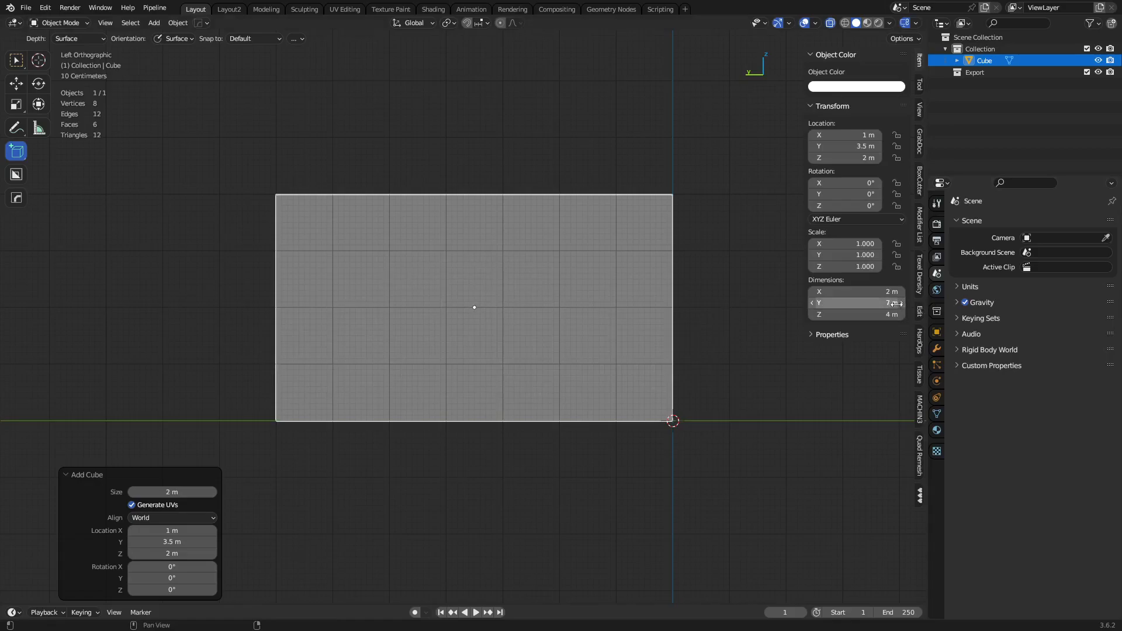
pyautogui.moveTo(679, 351); pyautogui.dragTo(577, 384, button='middle')
pyautogui.hotkey('alt', 'z')
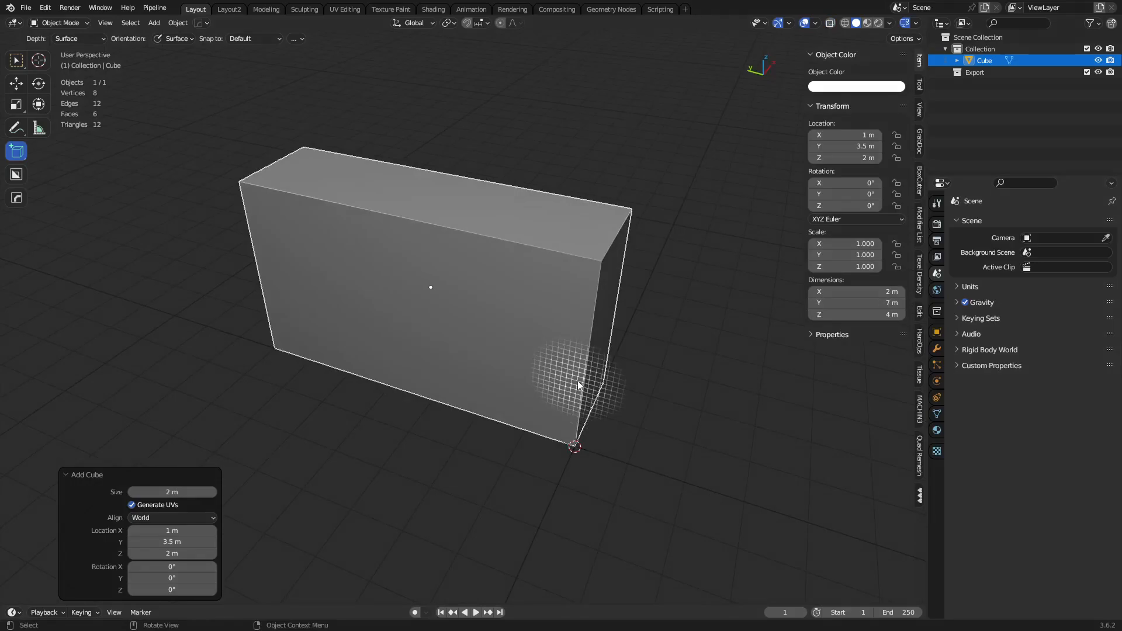
# - In Edit Mode, set the box's origin to its corner vertex at the world origin, and return to Object Mode
pyautogui.hotkey('ctrl', 'Tab')
pyautogui.click(644, 417)
pyautogui.keyDown('shift'); pyautogui.moveTo(640, 421); pyautogui.dragTo(616, 389, button='middle'); pyautogui.keyUp('shift')
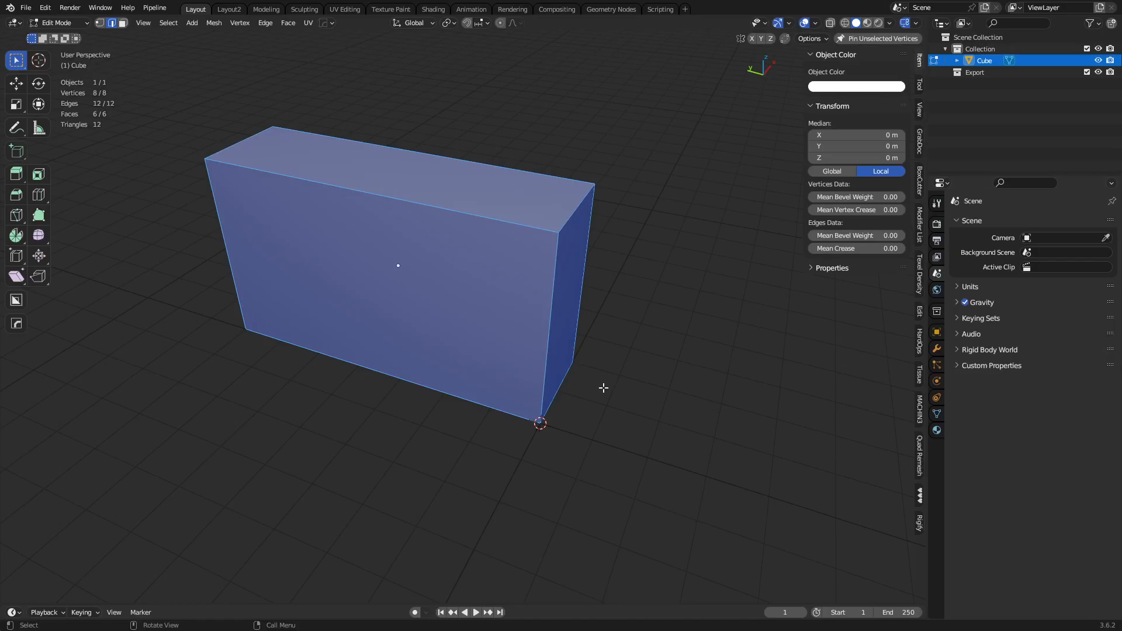
pyautogui.moveTo(617, 388)
pyautogui.mouseDown(button='middle')
pyautogui.moveTo(561, 390)
pyautogui.moveTo(599, 381)
pyautogui.moveTo(615, 395)
pyautogui.mouseUp(button='middle')
pyautogui.click(530, 386)
pyautogui.click(503, 420)
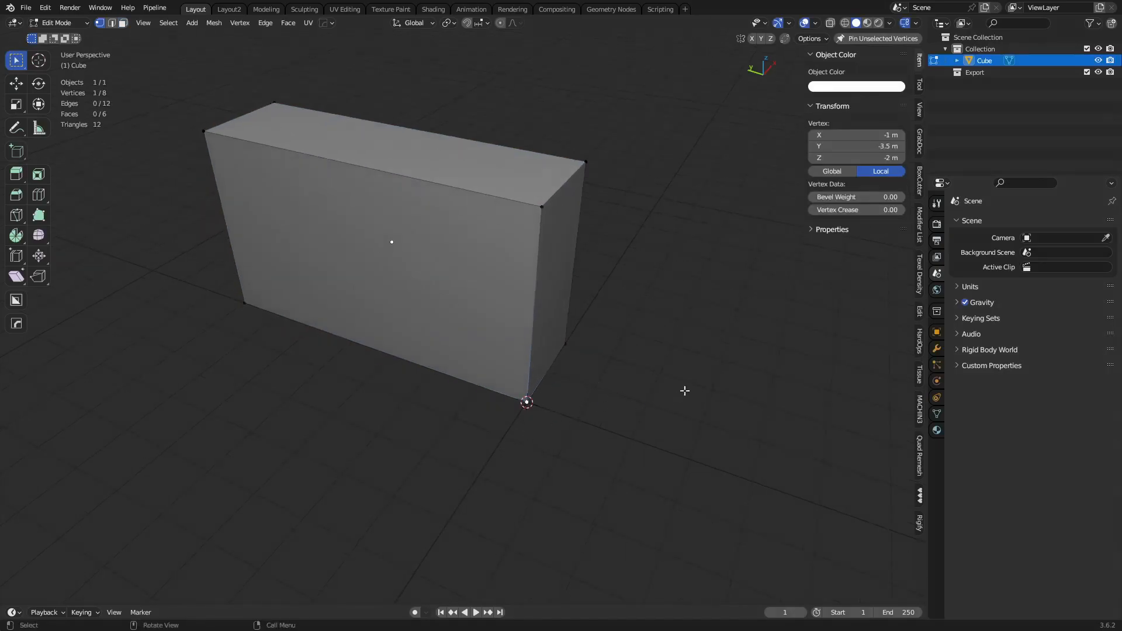
pyautogui.hotkey('shift', 's')
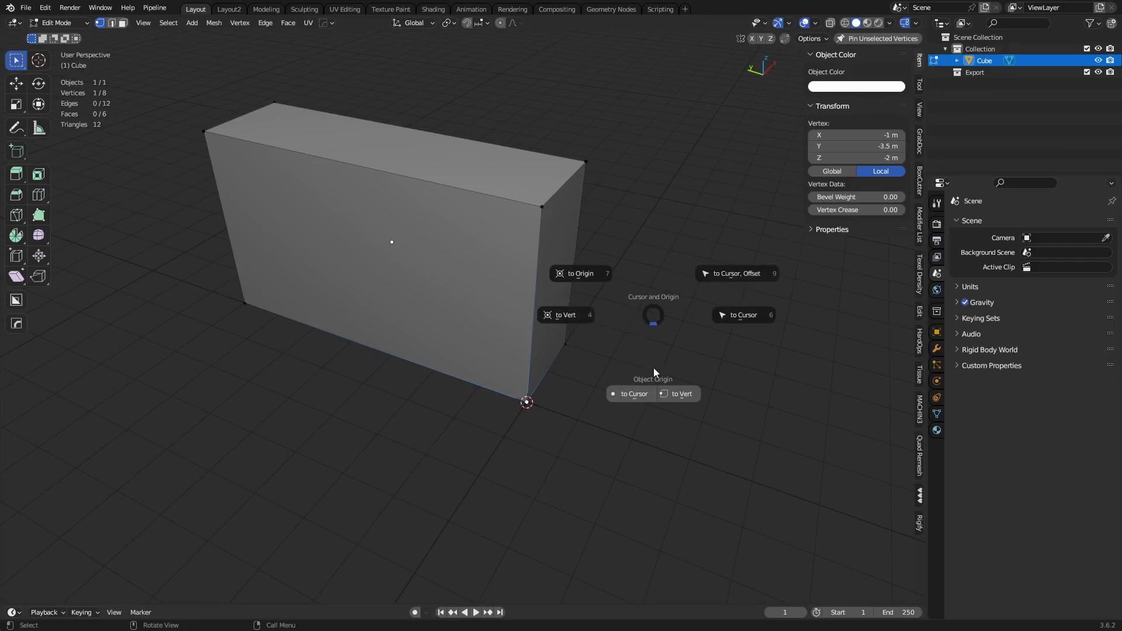
pyautogui.click(673, 396)
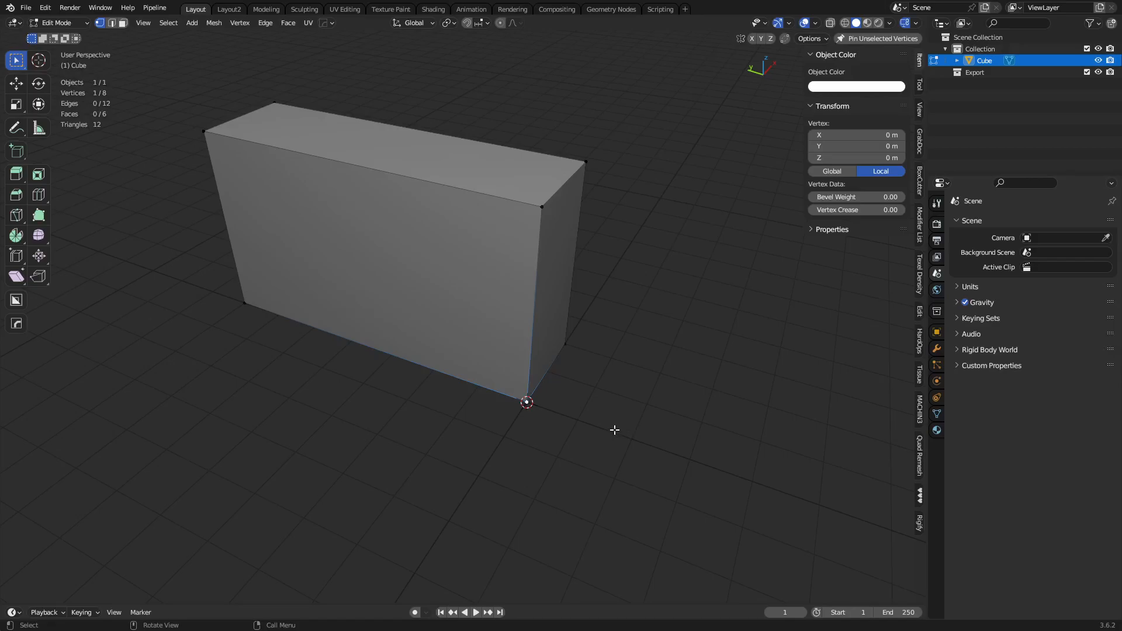
pyautogui.press('Tab')
pyautogui.click(552, 416)
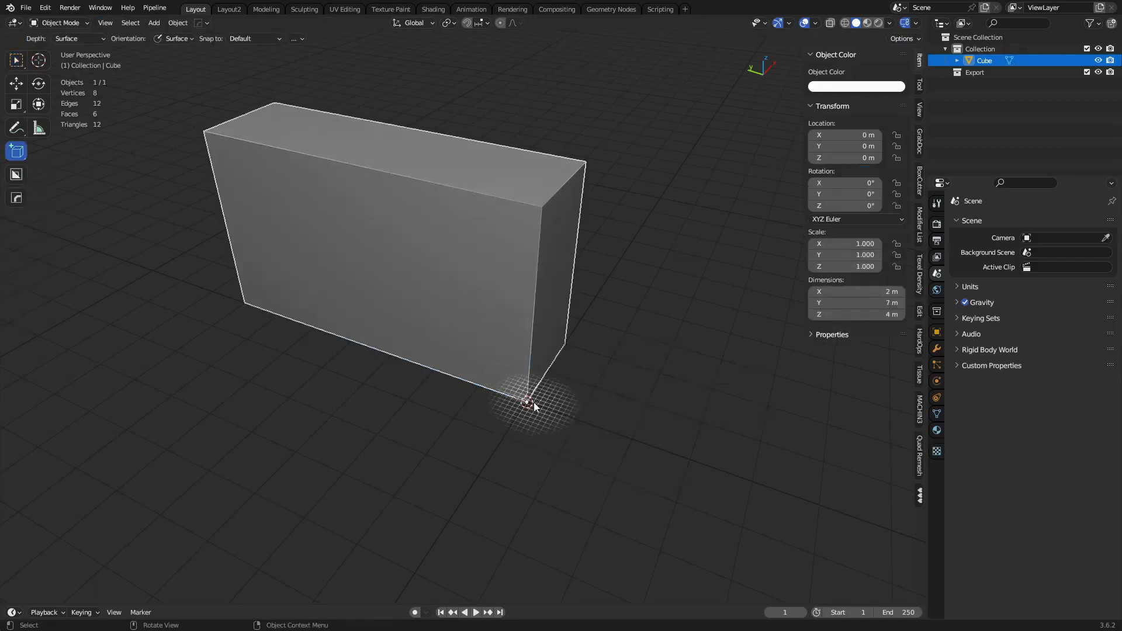
# - Try moving the box from its corner origin, and delete it
pyautogui.press('g')
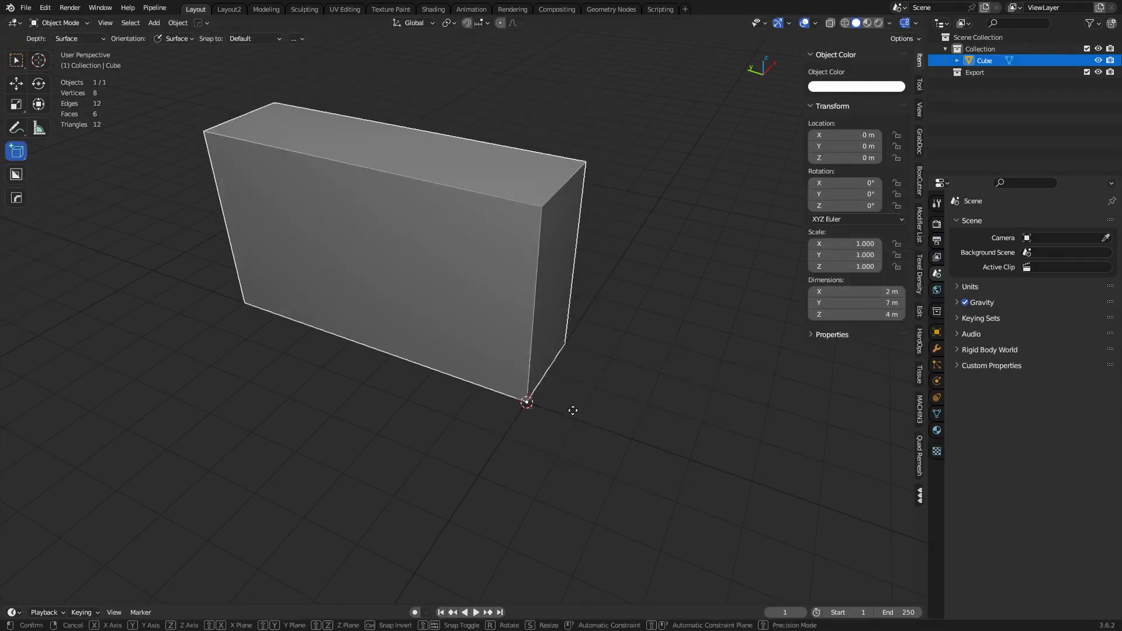
pyautogui.click(572, 397)
pyautogui.press('x')
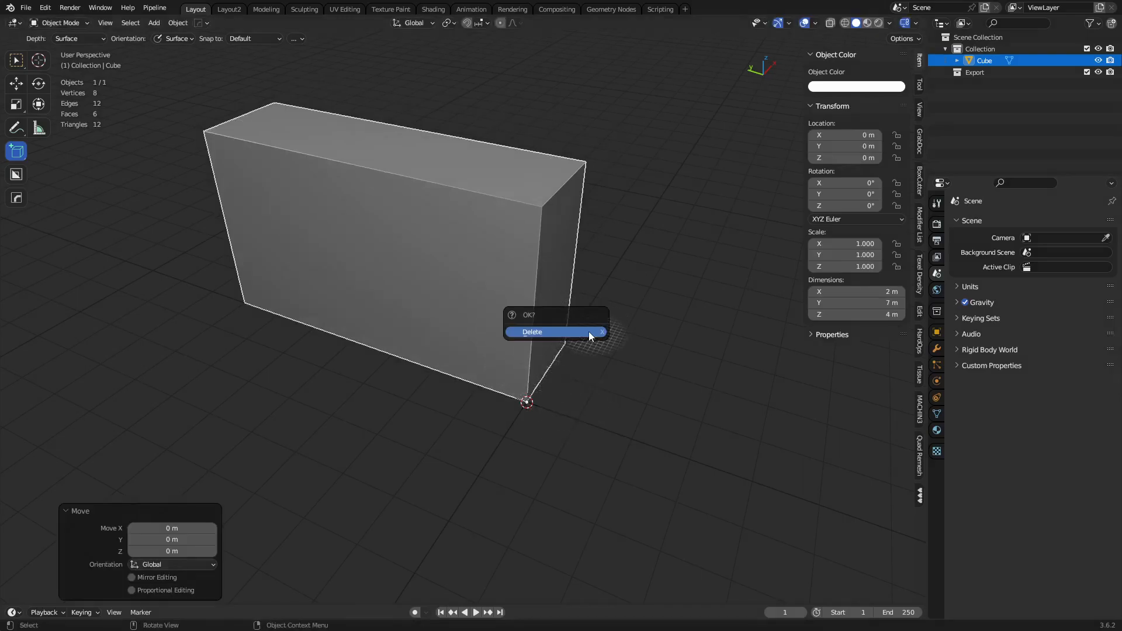
pyautogui.click(586, 332)
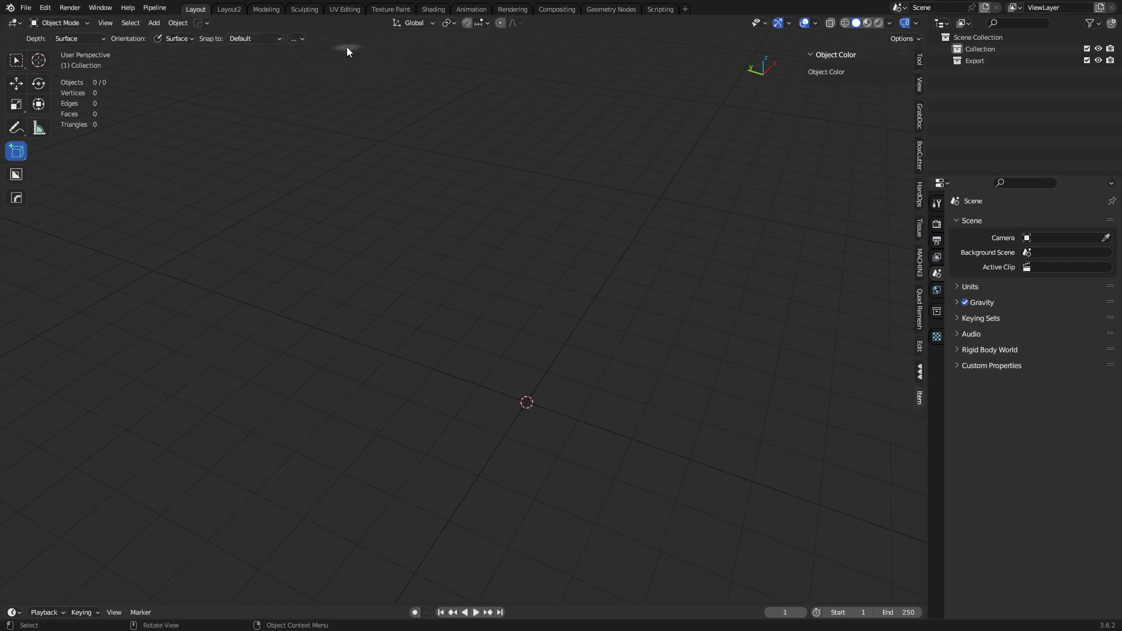
# - Turn on increment snapping and test it with a 1 × 6 × 4 m box at the world origin, undoing the box
pyautogui.click(469, 24)
pyautogui.click(481, 23)
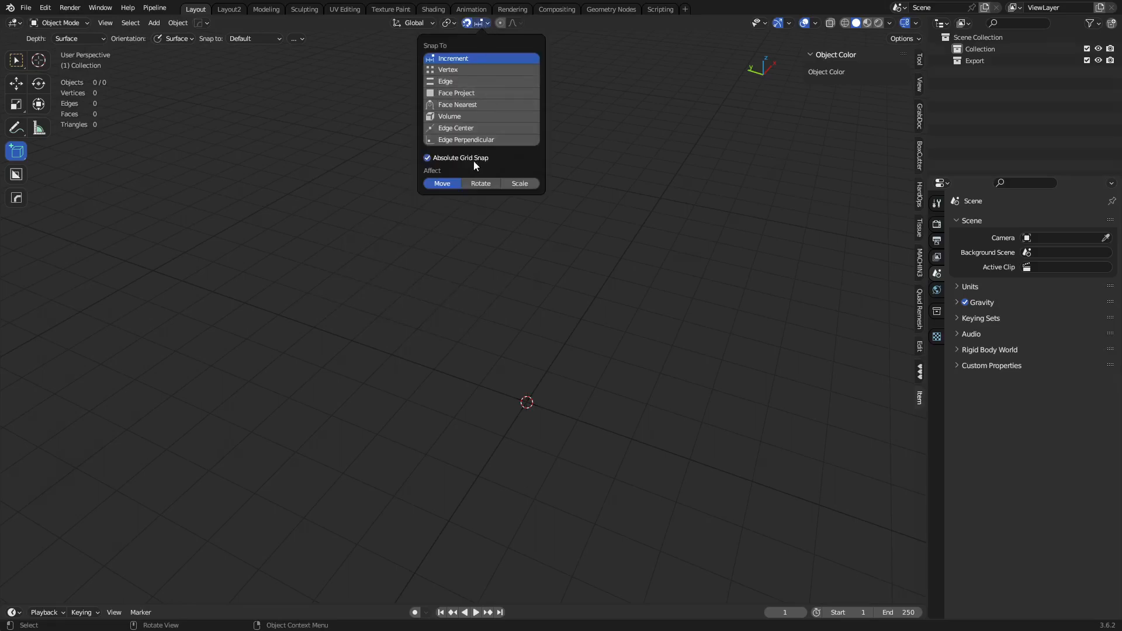
pyautogui.moveTo(279, 315); pyautogui.dragTo(544, 379)
pyautogui.click(549, 201)
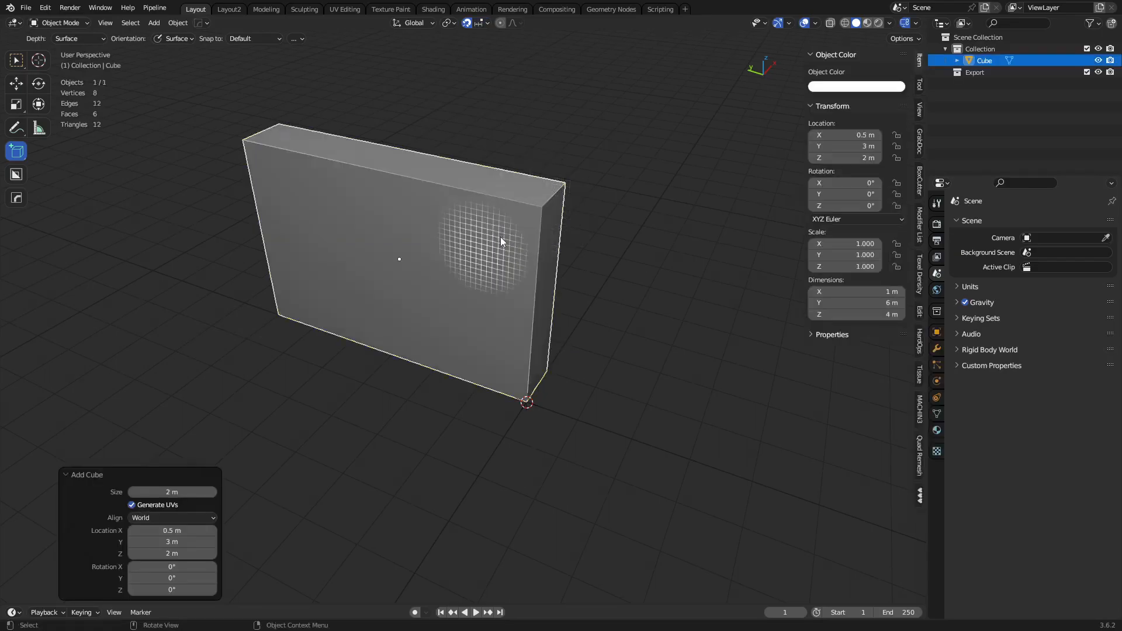
pyautogui.hotkey('ctrl', 'z')
# - Draw a 2 × 2 × 5 m box centred on the world origin, and delete it
pyautogui.moveTo(525, 402); pyautogui.dragTo(482, 375)
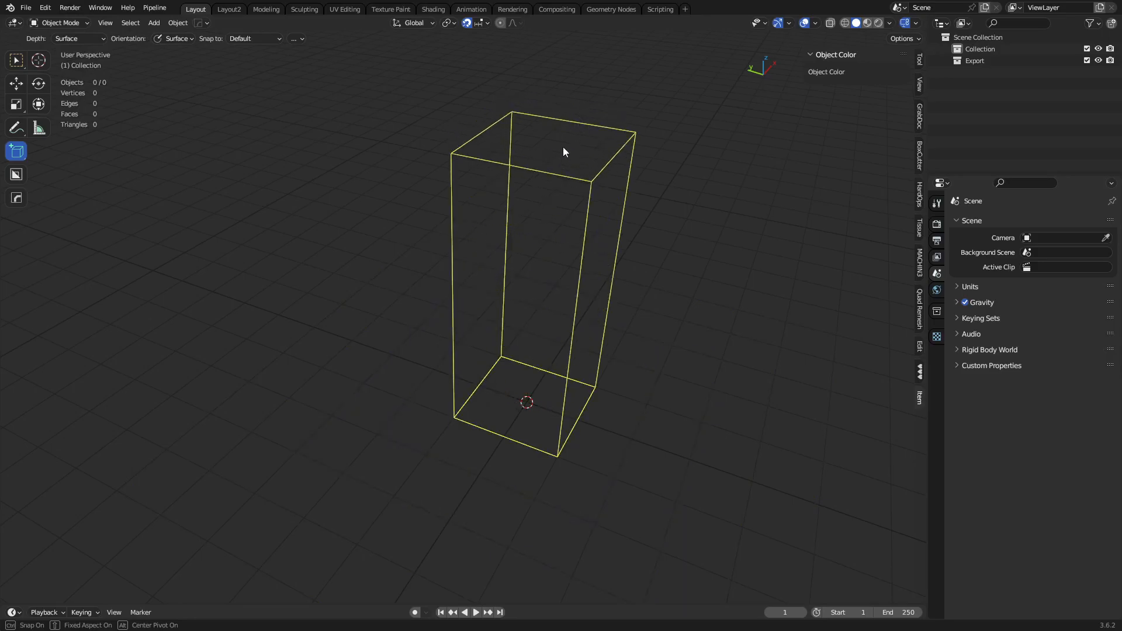
pyautogui.click(597, 139)
pyautogui.scroll(-2, 545, 273)
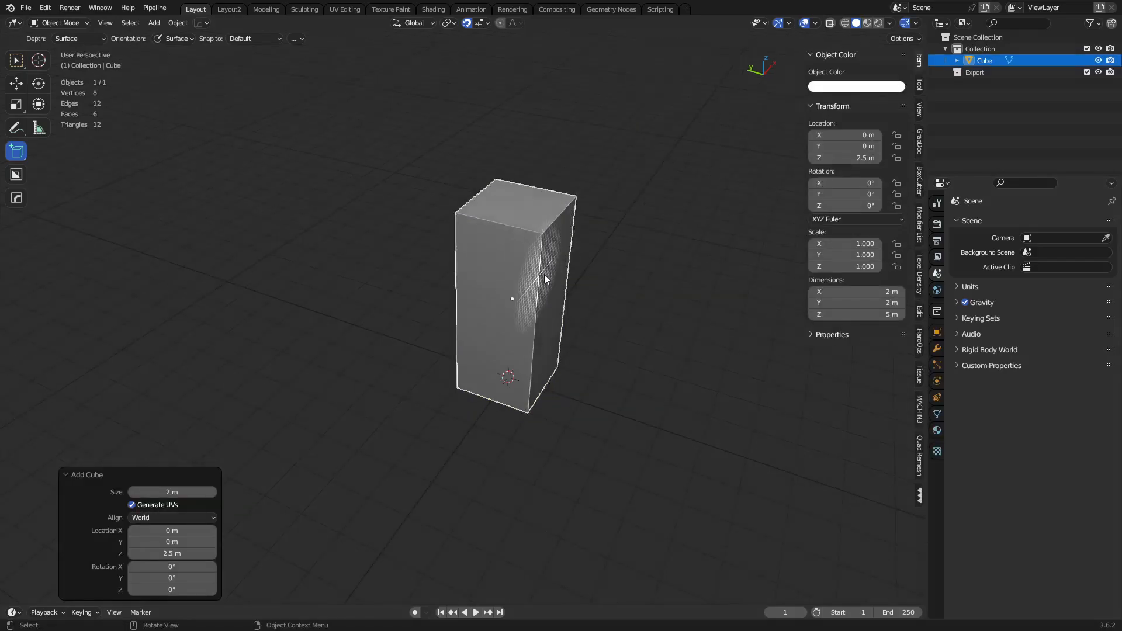
pyautogui.moveTo(545, 275); pyautogui.dragTo(584, 247, button='middle')
pyautogui.press('x')
pyautogui.click(578, 243)
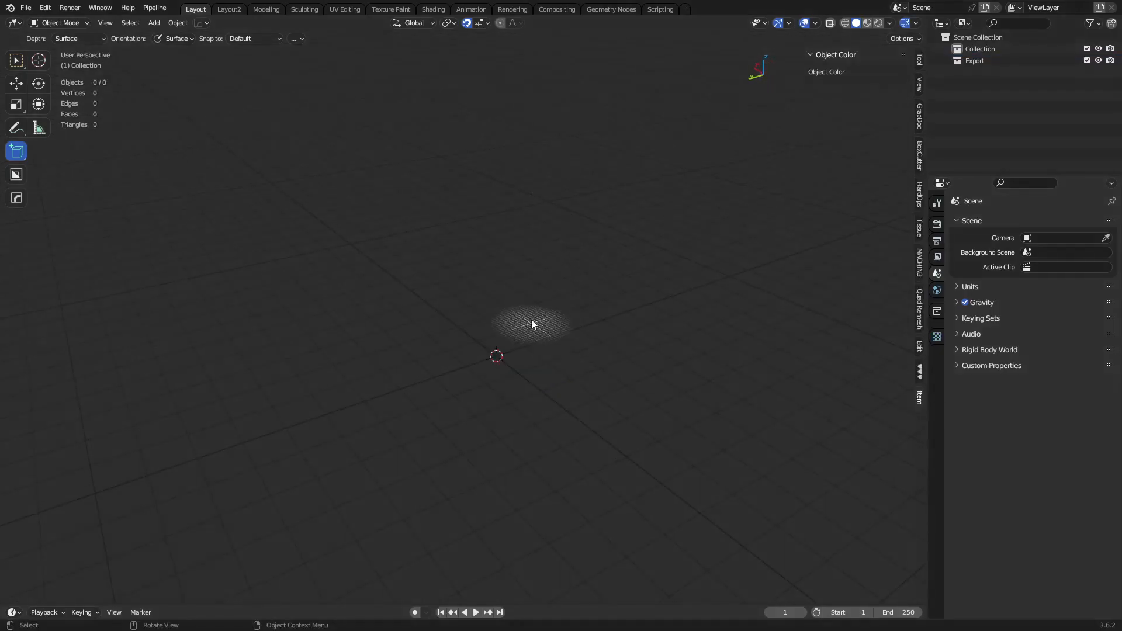
# - Draw a snapped box of 2 × 5 × 6 m on the floor with one corner at the world origin
pyautogui.keyDown('shift'); pyautogui.moveTo(464, 240); pyautogui.dragTo(584, 254, button='middle'); pyautogui.keyUp('shift')
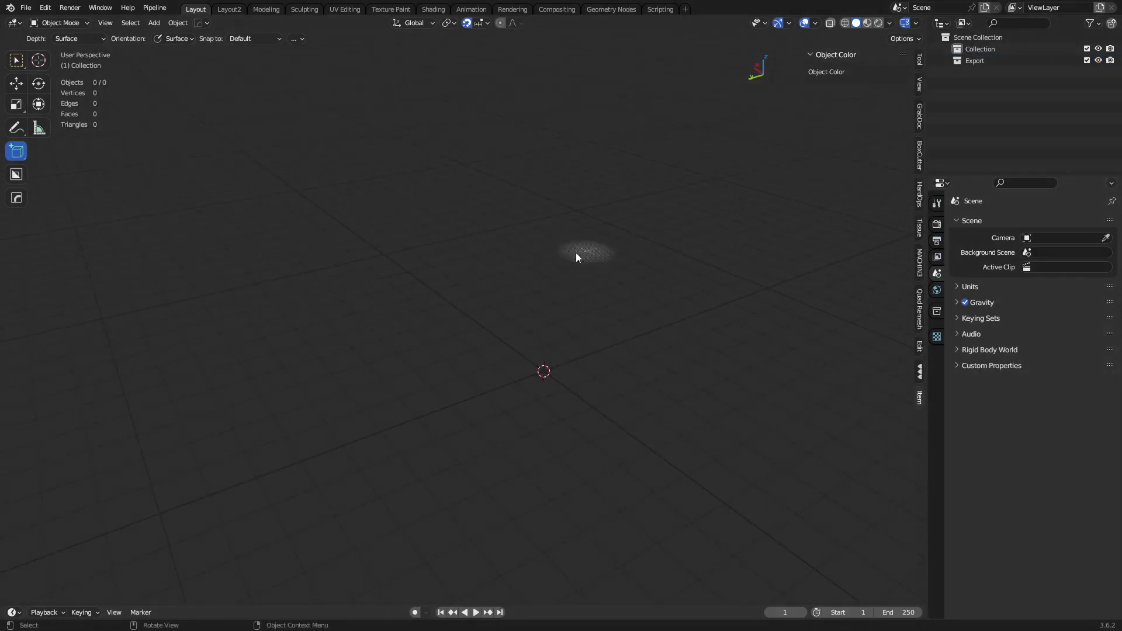
pyautogui.moveTo(596, 328)
pyautogui.keyDown('shift'); pyautogui.mouseDown(button='middle')
pyautogui.moveTo(406, 307)
pyautogui.moveTo(451, 351)
pyautogui.moveTo(597, 323)
pyautogui.mouseUp(button='middle'); pyautogui.keyUp('shift')
pyautogui.moveTo(604, 348); pyautogui.dragTo(418, 392)
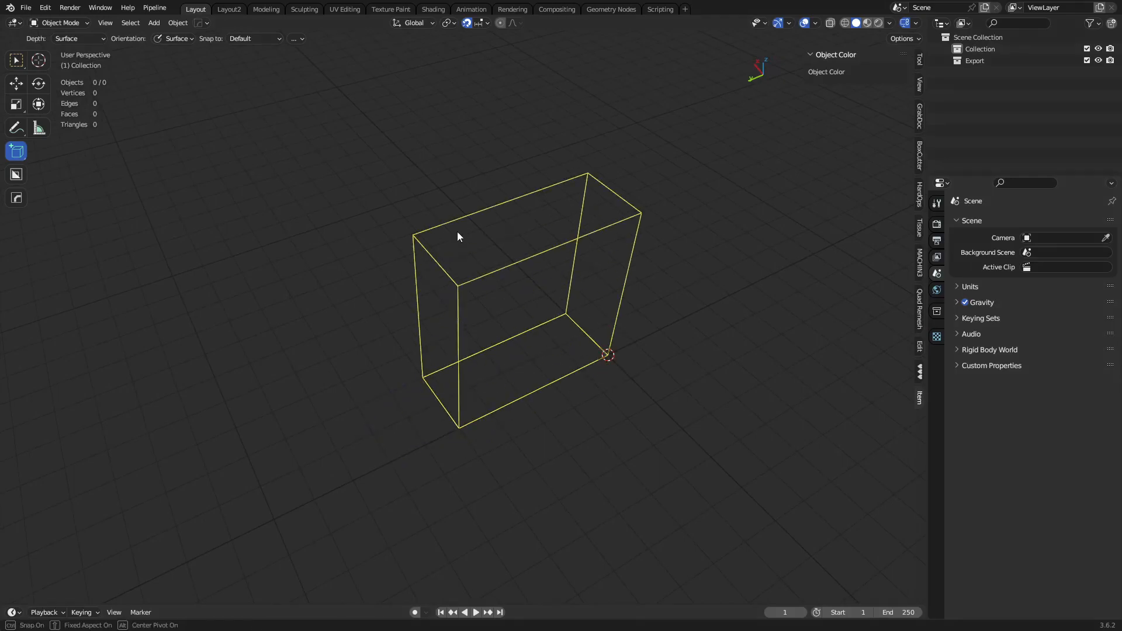
pyautogui.click(468, 198)
pyautogui.moveTo(636, 290); pyautogui.dragTo(544, 296, button='middle')
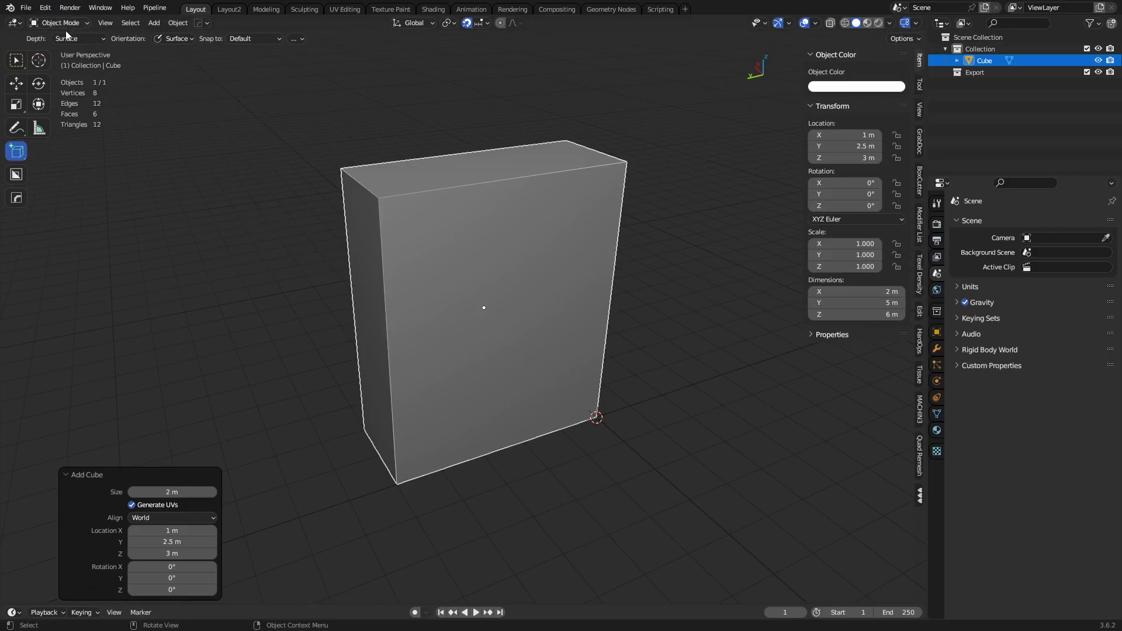
# - Search the add-on preferences for "bool", inspect the Bool Tool add-on's details, and close the preferences
pyautogui.click(46, 9)
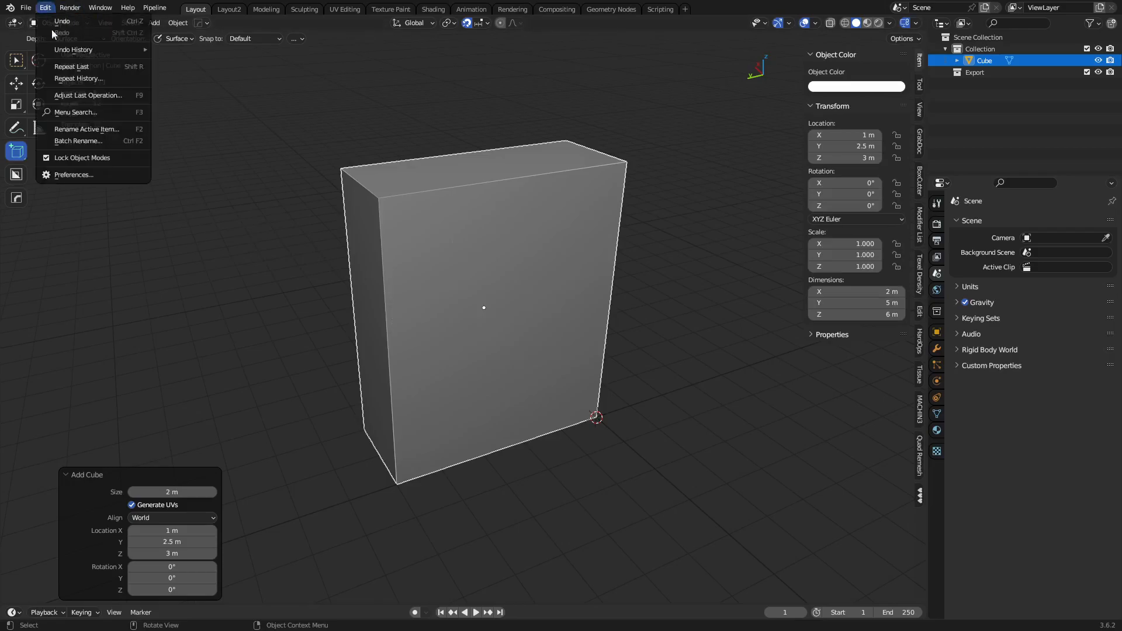
pyautogui.click(92, 174)
pyautogui.write('bool')
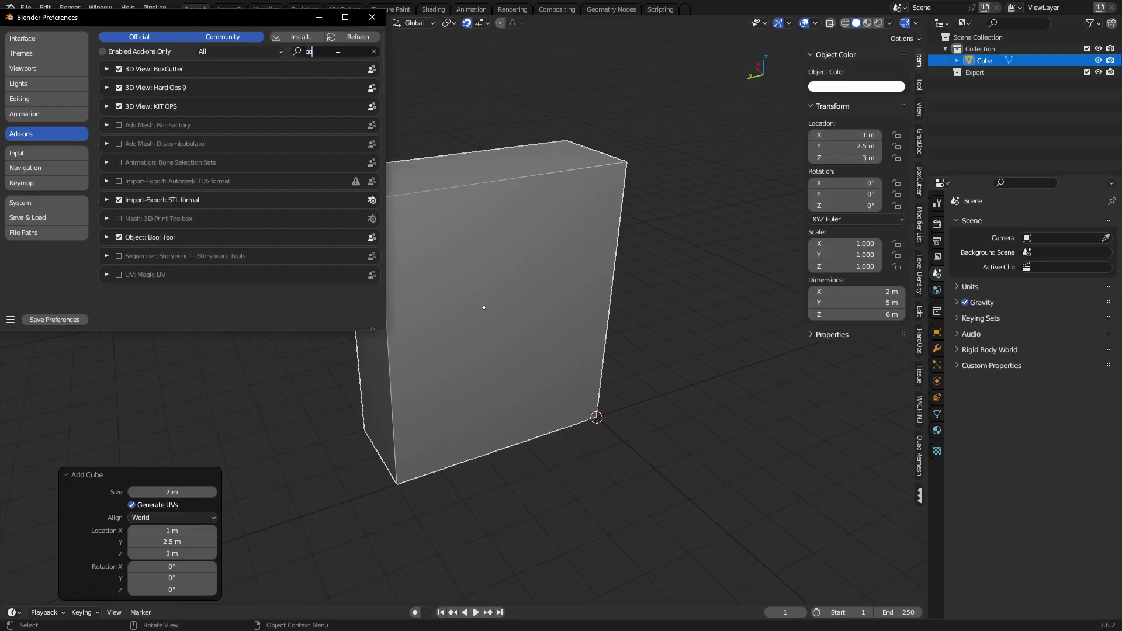
pyautogui.click(107, 70)
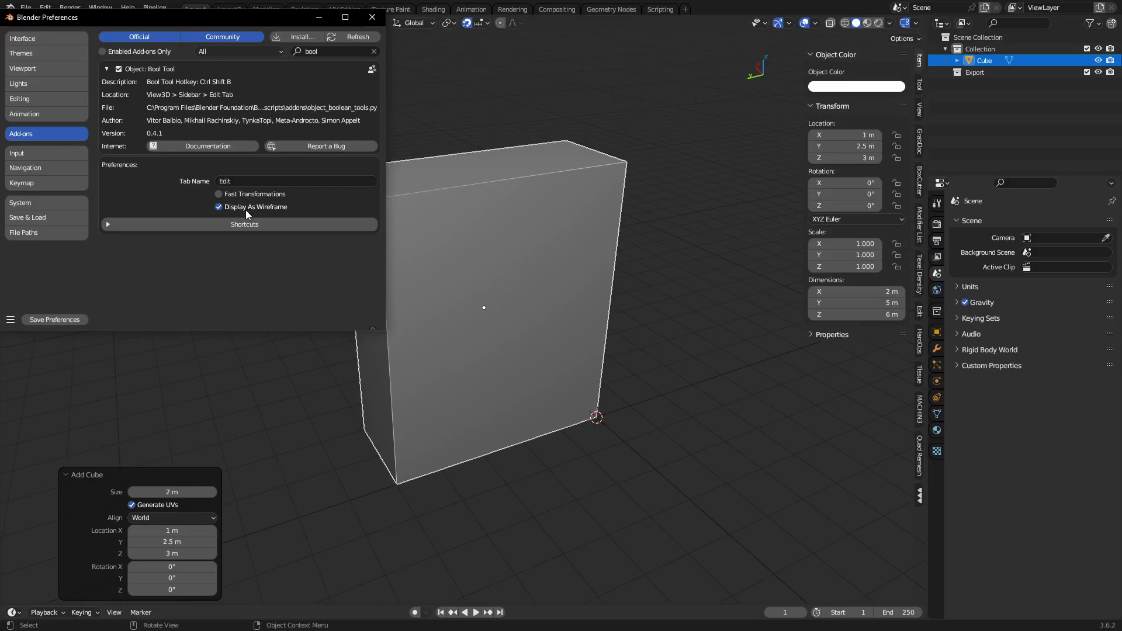
pyautogui.click(372, 16)
# - Change the grid scale in the viewport overlay settings
pyautogui.keyDown('shift'); pyautogui.moveTo(658, 251); pyautogui.dragTo(592, 247, button='middle'); pyautogui.keyUp('shift')
pyautogui.keyDown('shift'); pyautogui.moveTo(483, 250); pyautogui.dragTo(493, 251, button='middle'); pyautogui.keyUp('shift')
pyautogui.moveTo(493, 251)
pyautogui.mouseDown(button='middle')
pyautogui.moveTo(513, 255)
pyautogui.moveTo(494, 251)
pyautogui.mouseUp(button='middle')
pyautogui.click(789, 23)
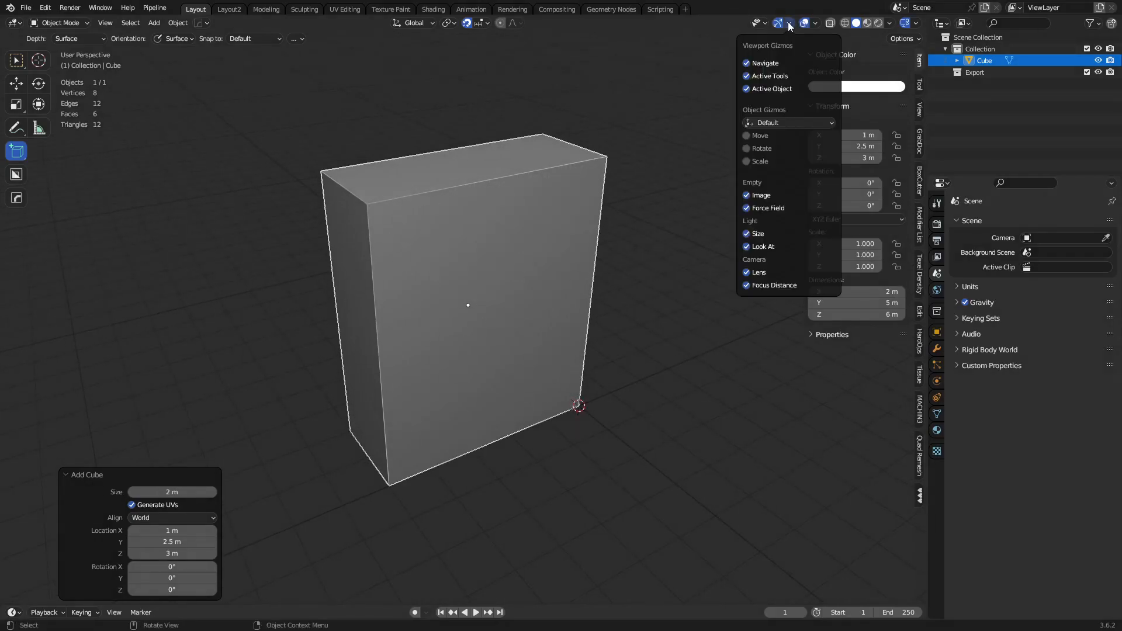
pyautogui.moveTo(819, 22)
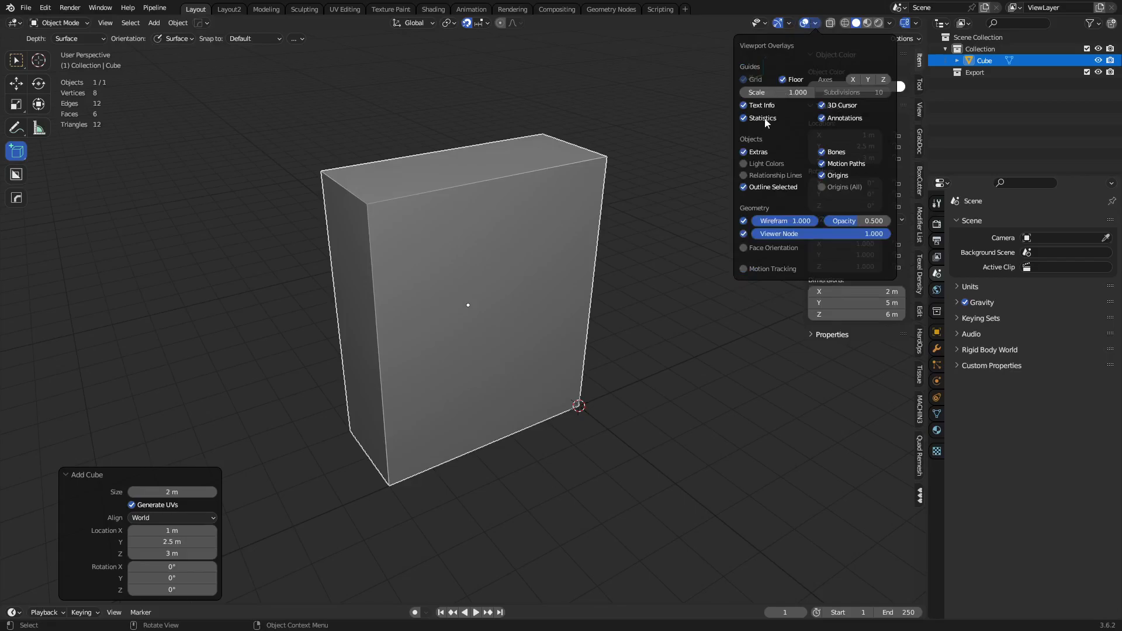
pyautogui.click(797, 94)
pyautogui.press('BackSpace')
pyautogui.press('Return')
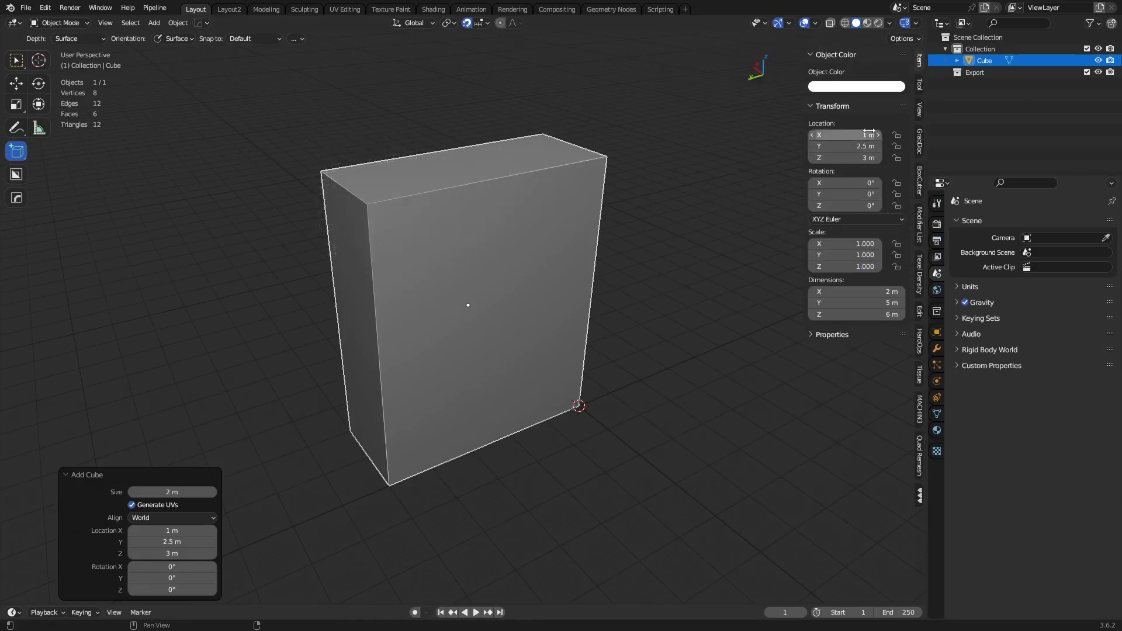
# - Bring up the Bool Tool add-on's Auto Boolean and Brush Boolean operations
pyautogui.click(921, 311)
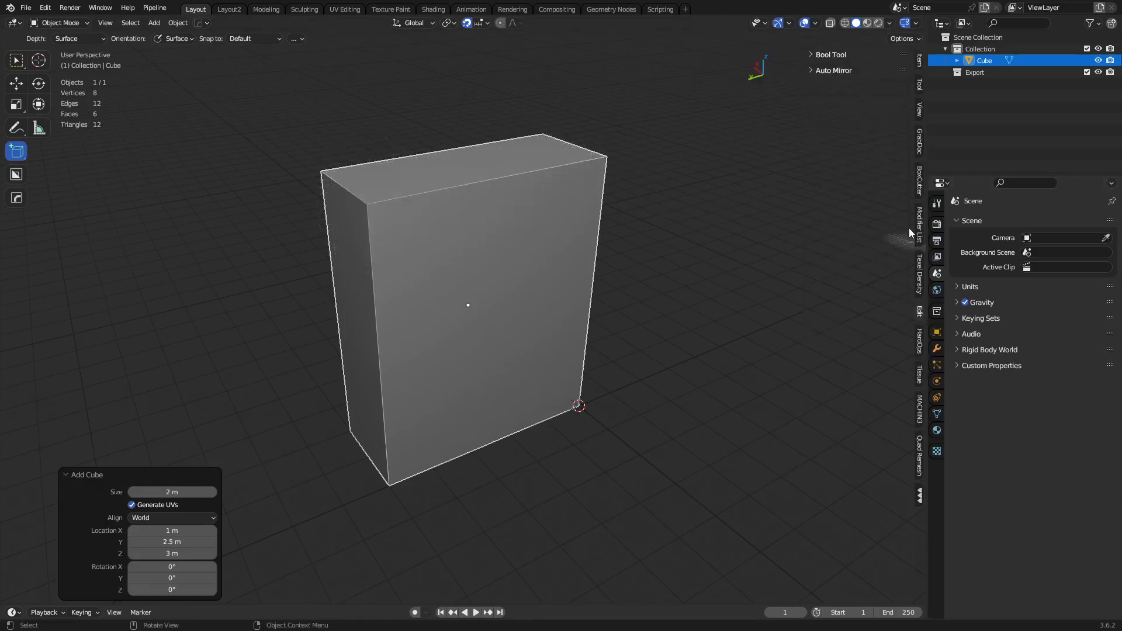
pyautogui.click(816, 55)
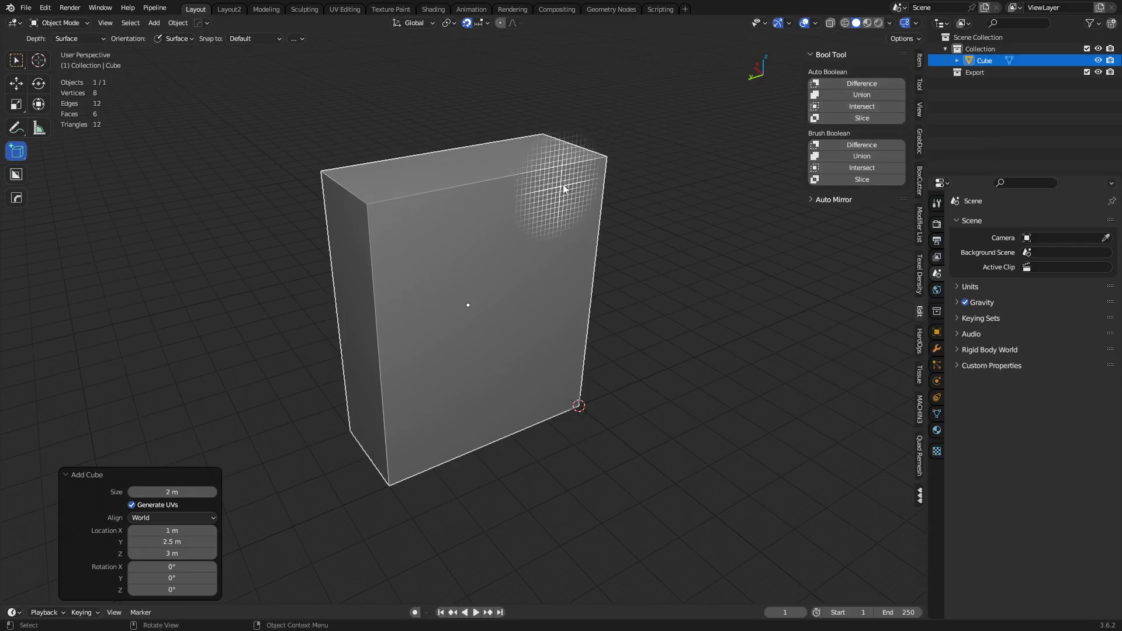
# - Draw a thin box over the large front face, overhanging its lower edge, and subtract it with Brush Boolean Difference
pyautogui.hotkey('shift', 'ctrl', 'b')
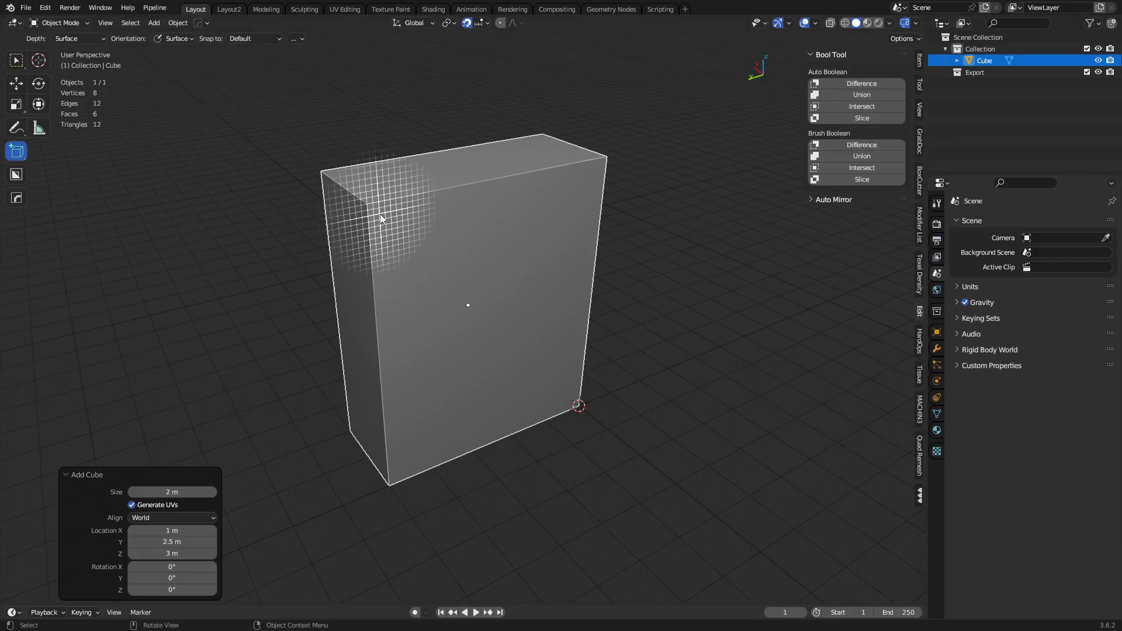
pyautogui.moveTo(379, 214); pyautogui.dragTo(567, 425)
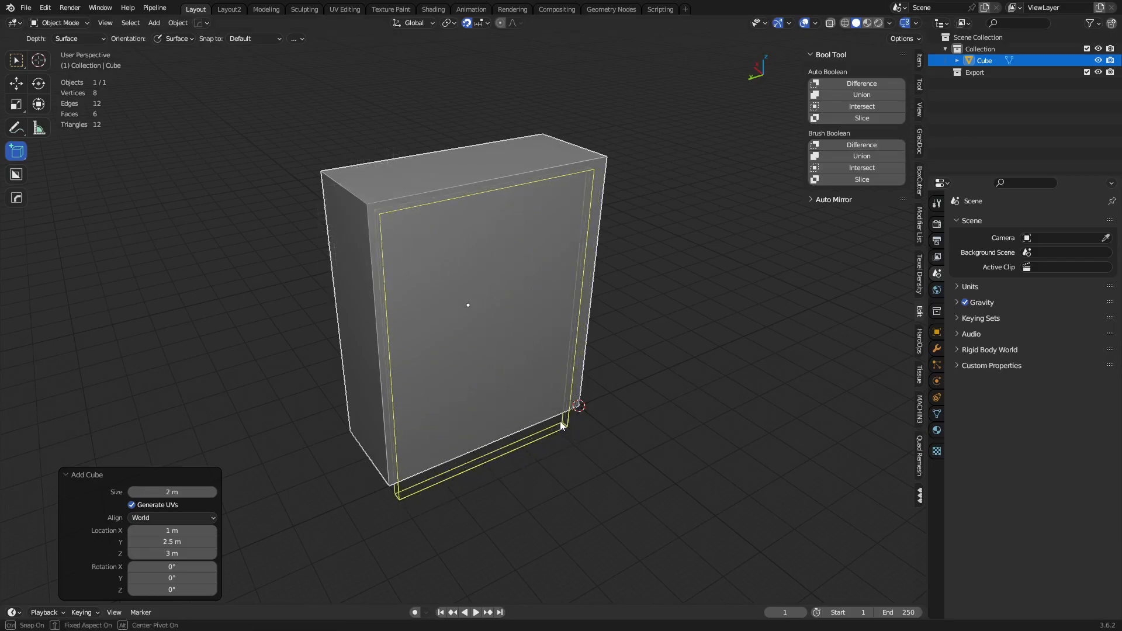
pyautogui.click(553, 419)
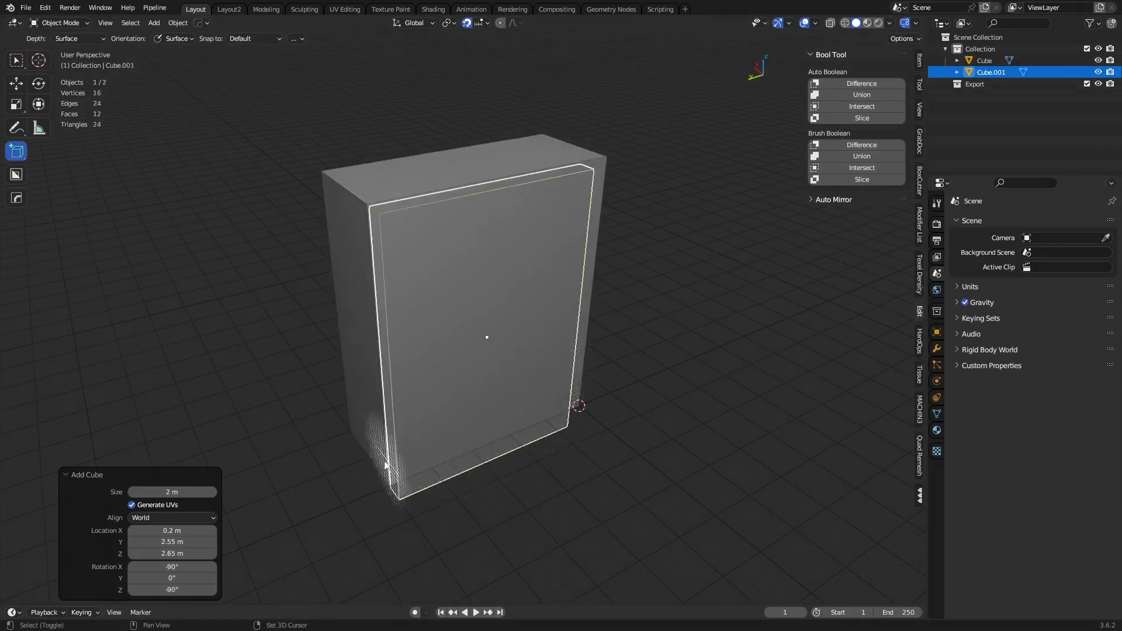
pyautogui.keyDown('shift'); pyautogui.click(350, 269); pyautogui.keyUp('shift')
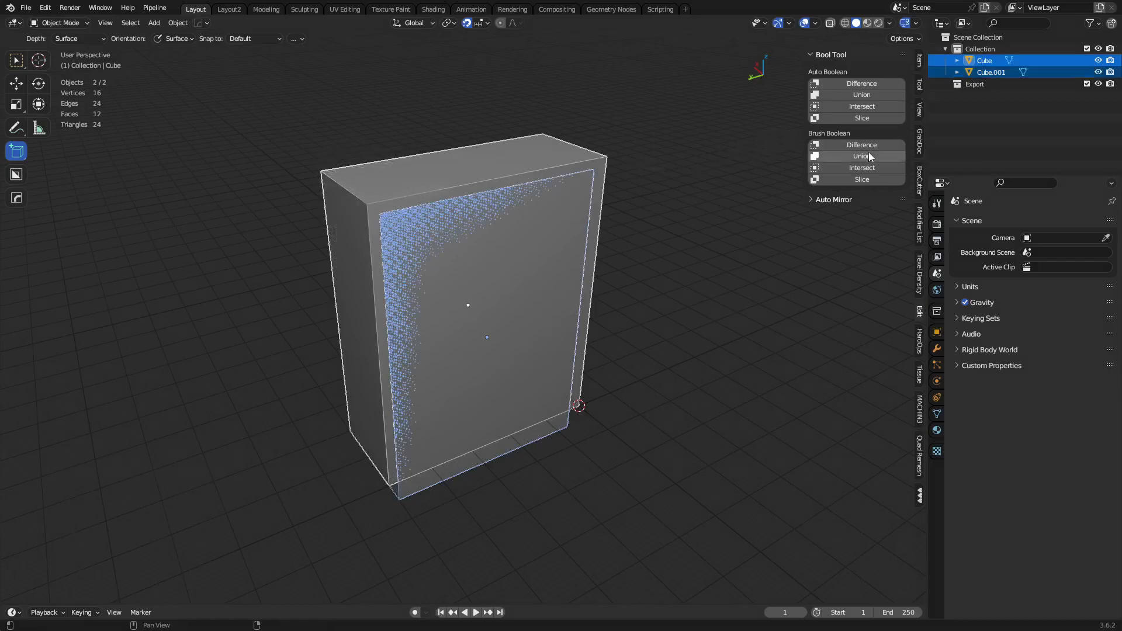
pyautogui.click(852, 146)
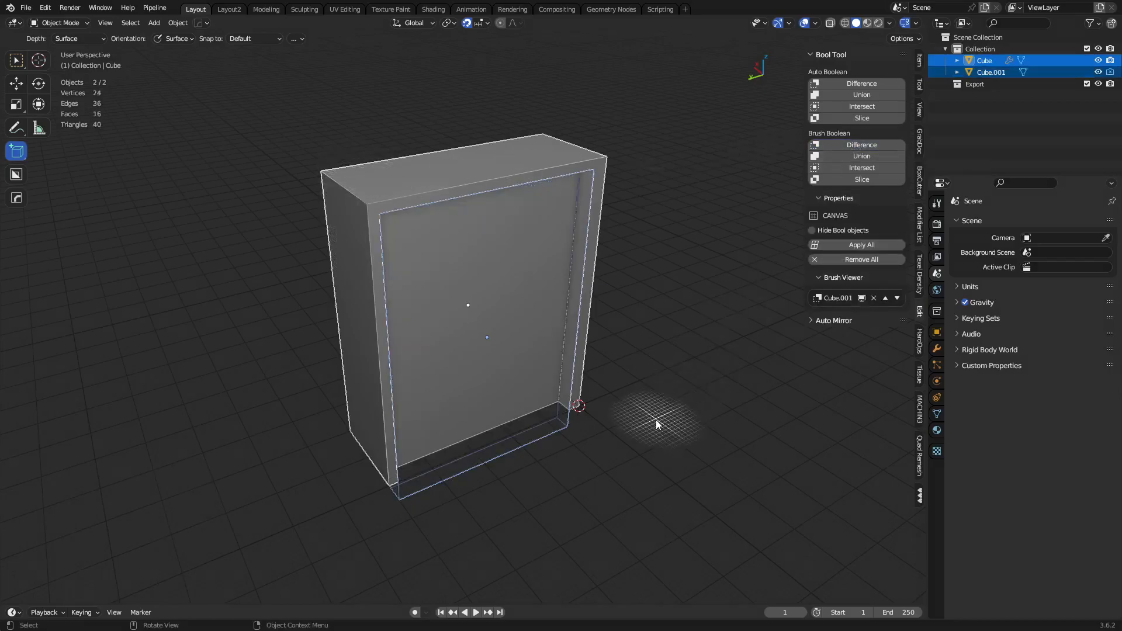
# - Draw a second thin box inset on the narrow side face and subtract it from the main box with a brush difference
pyautogui.moveTo(626, 367); pyautogui.dragTo(497, 343, button='middle')
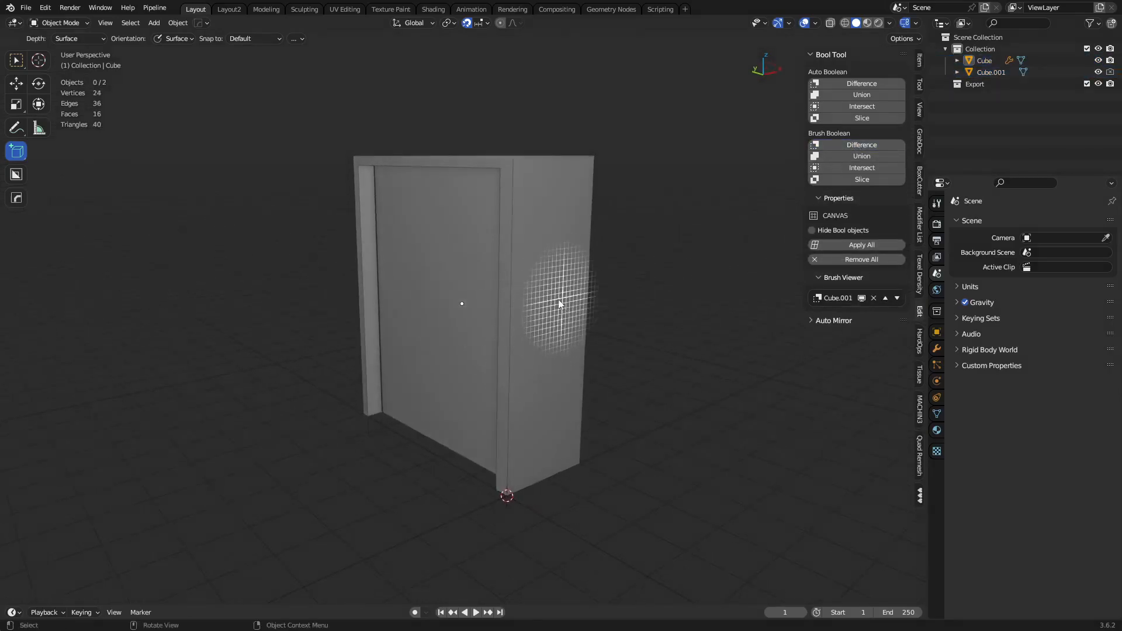
pyautogui.moveTo(561, 304); pyautogui.dragTo(484, 183, button='middle')
pyautogui.moveTo(463, 158); pyautogui.dragTo(545, 494)
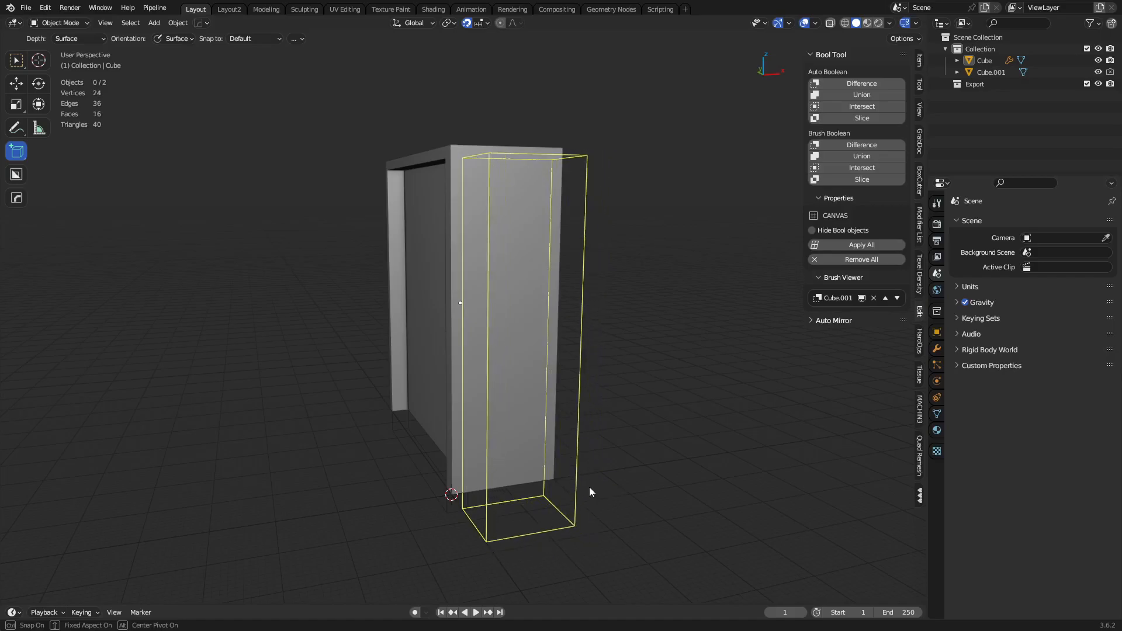
pyautogui.click(545, 482)
pyautogui.moveTo(625, 396); pyautogui.dragTo(650, 455, button='middle')
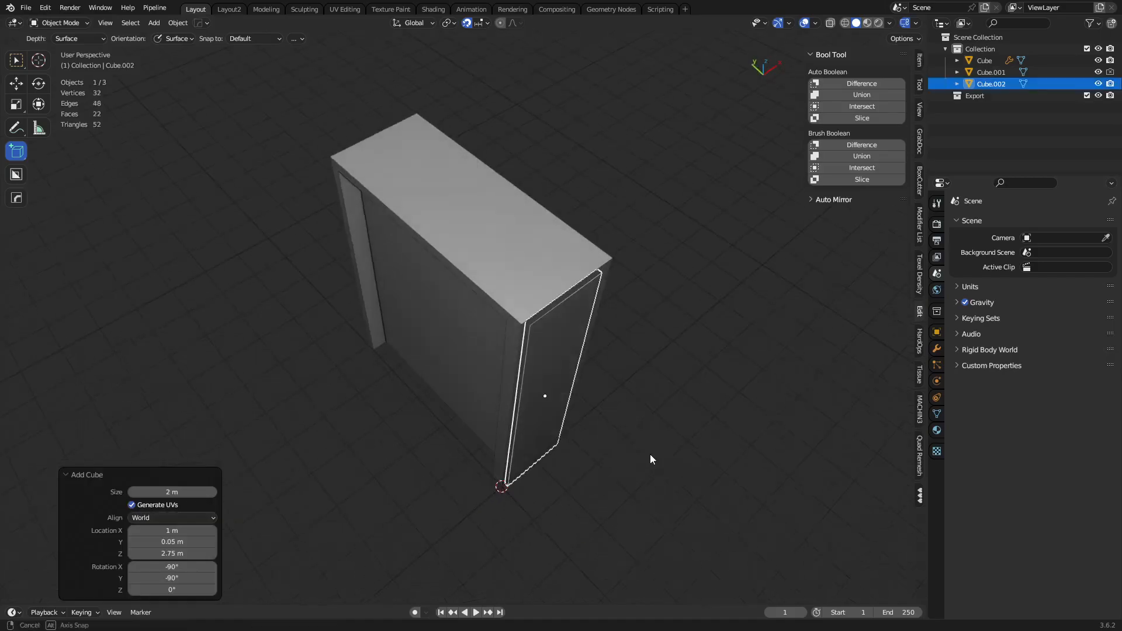
pyautogui.keyDown('shift'); pyautogui.click(570, 252); pyautogui.keyUp('shift')
pyautogui.press('ctrl+KP_Subtract')
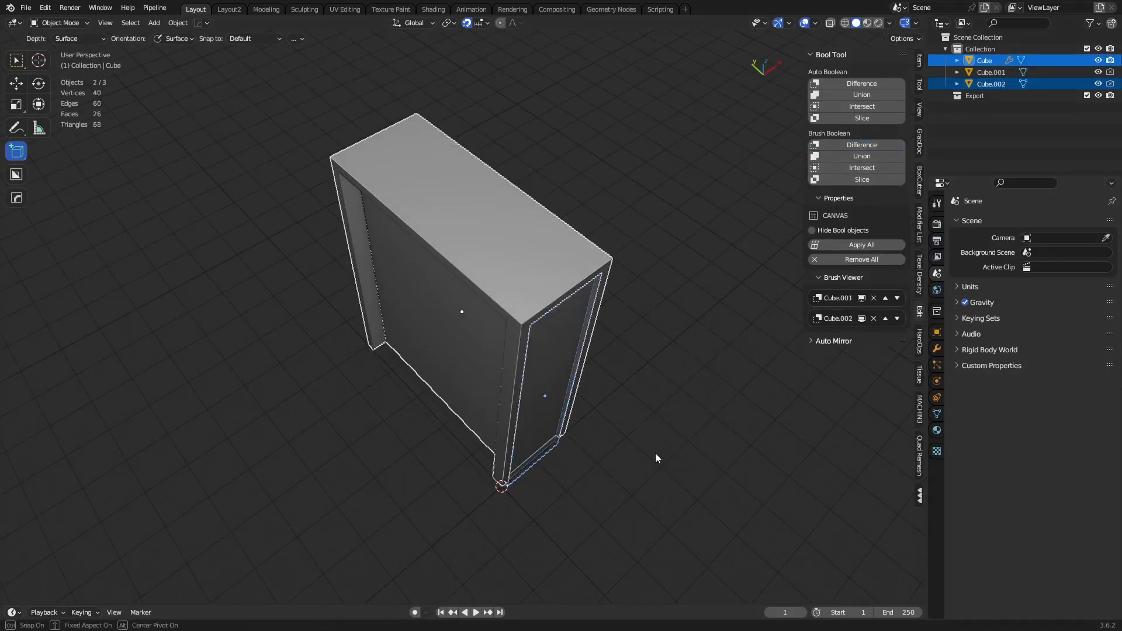
# - Deselect everything and inspect the two recesses cut into the box
pyautogui.moveTo(619, 467); pyautogui.dragTo(587, 436, button='middle')
pyautogui.hotkey('ctrl', 'Tab')
pyautogui.click(546, 448)
pyautogui.click(636, 404)
pyautogui.moveTo(475, 414); pyautogui.dragTo(540, 410, button='middle')
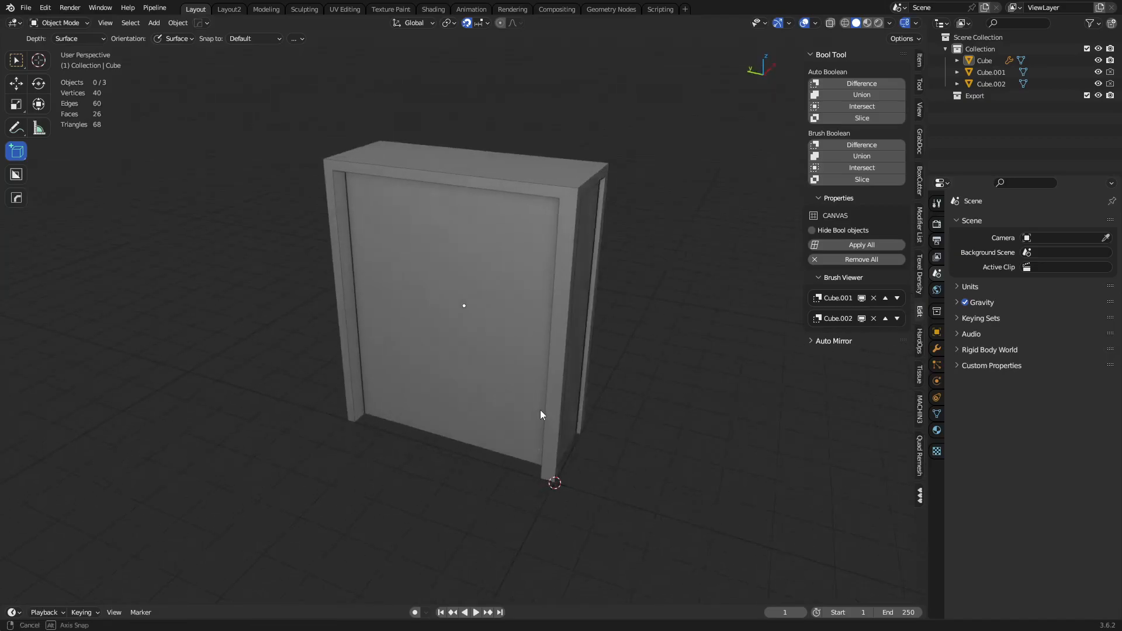
pyautogui.hotkey('ctrl', 'Tab')
pyautogui.click(418, 437)
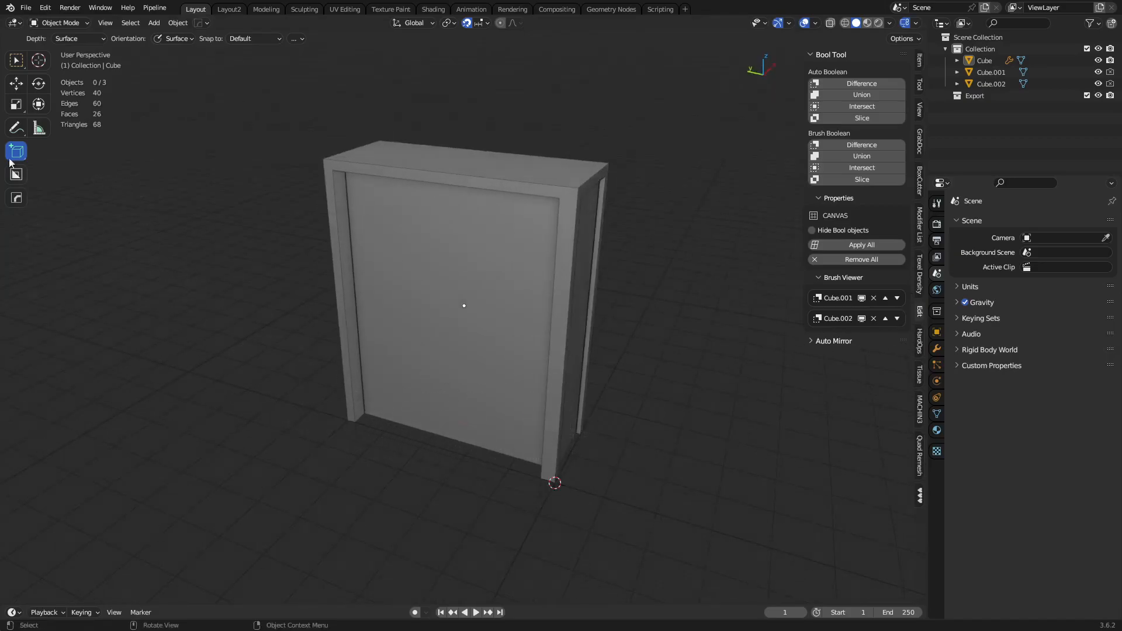
# - Change the grid scale in the viewport overlay settings and draw a long box 5 m tall on the floor beside the recessed box
pyautogui.moveTo(13, 155); pyautogui.dragTo(77, 160)
pyautogui.moveTo(544, 319); pyautogui.dragTo(542, 339, button='middle')
pyautogui.keyDown('shift'); pyautogui.moveTo(543, 339); pyautogui.dragTo(322, 326, button='middle'); pyautogui.keyUp('shift')
pyautogui.keyDown('shift'); pyautogui.moveTo(547, 458); pyautogui.dragTo(465, 377, button='middle'); pyautogui.keyUp('shift')
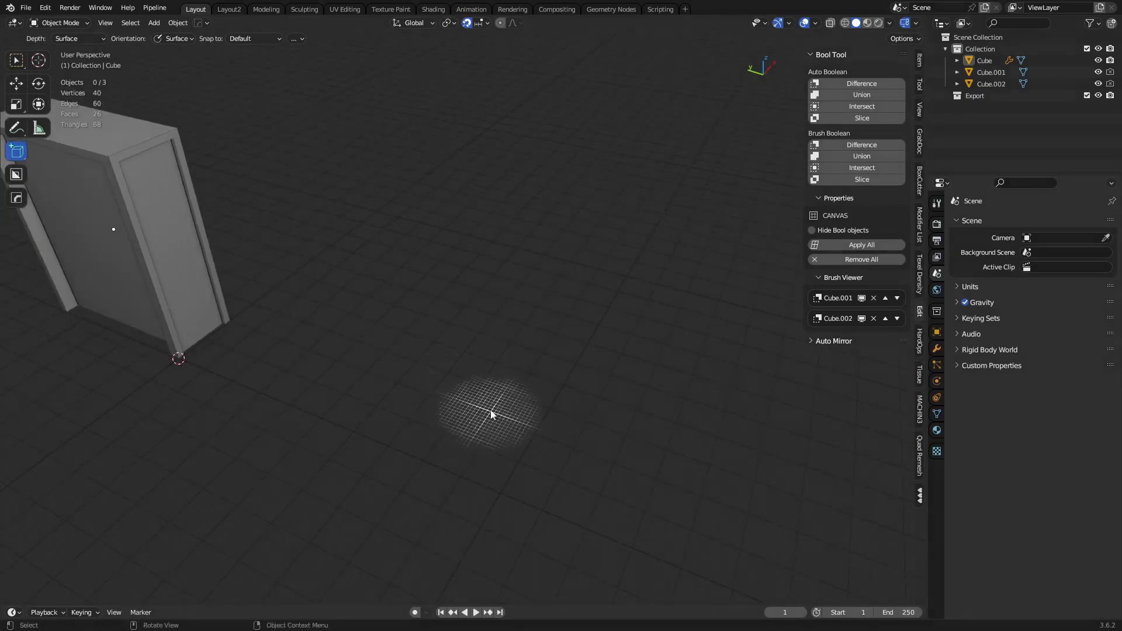
pyautogui.click(818, 23)
pyautogui.press('Return')
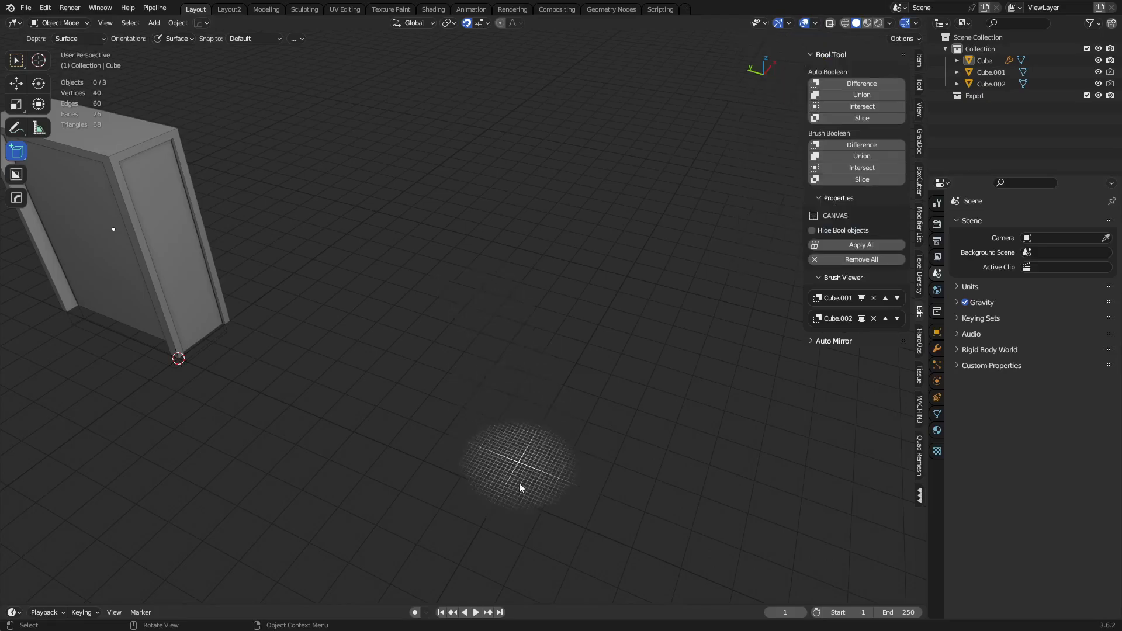
pyautogui.moveTo(521, 464); pyautogui.dragTo(550, 144)
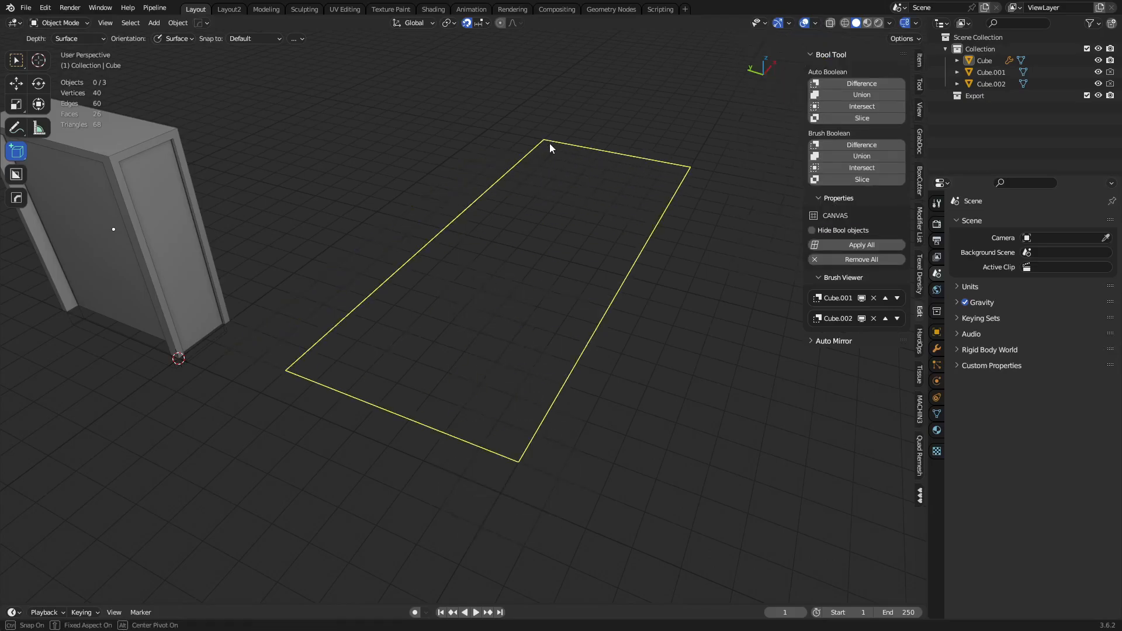
pyautogui.click(564, 33)
# - Draw a taller box on the floor crossing the long box
pyautogui.moveTo(561, 250)
pyautogui.mouseDown(button='middle')
pyautogui.moveTo(566, 327)
pyautogui.moveTo(515, 433)
pyautogui.mouseUp(button='middle')
pyautogui.moveTo(608, 507); pyautogui.dragTo(383, 261)
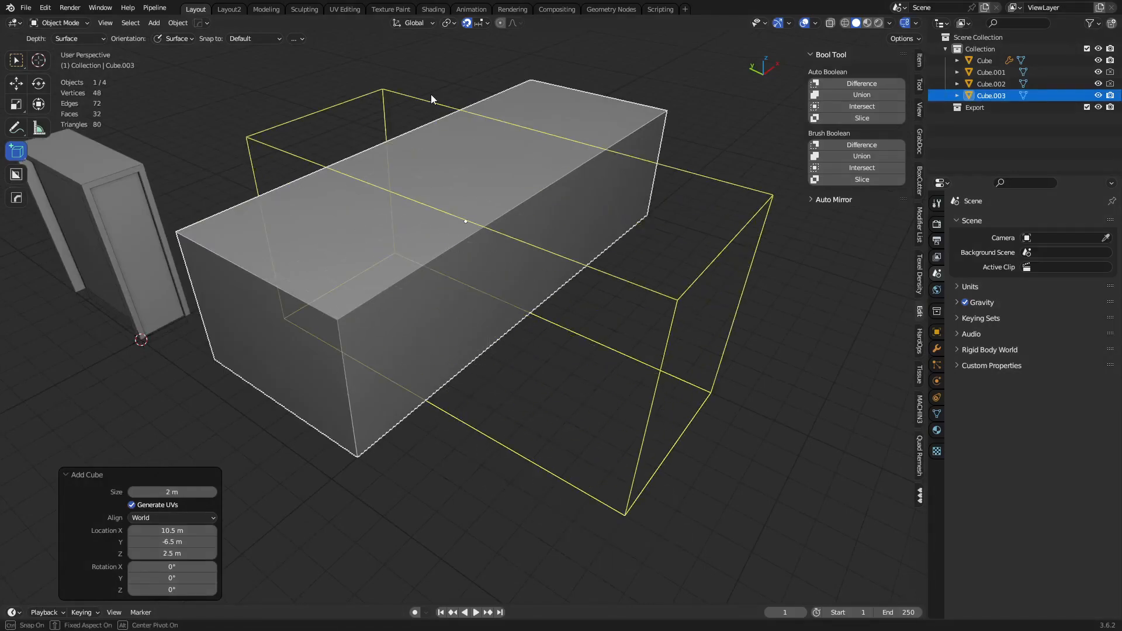
pyautogui.click(431, 65)
# - Round one end of the taller box by beveling its two vertical edges with a width of 6.35 m and 16 segments
pyautogui.hotkey('ctrl', 'Tab')
pyautogui.click(637, 314)
pyautogui.click(670, 313)
pyautogui.hotkey('ctrl', 'b')
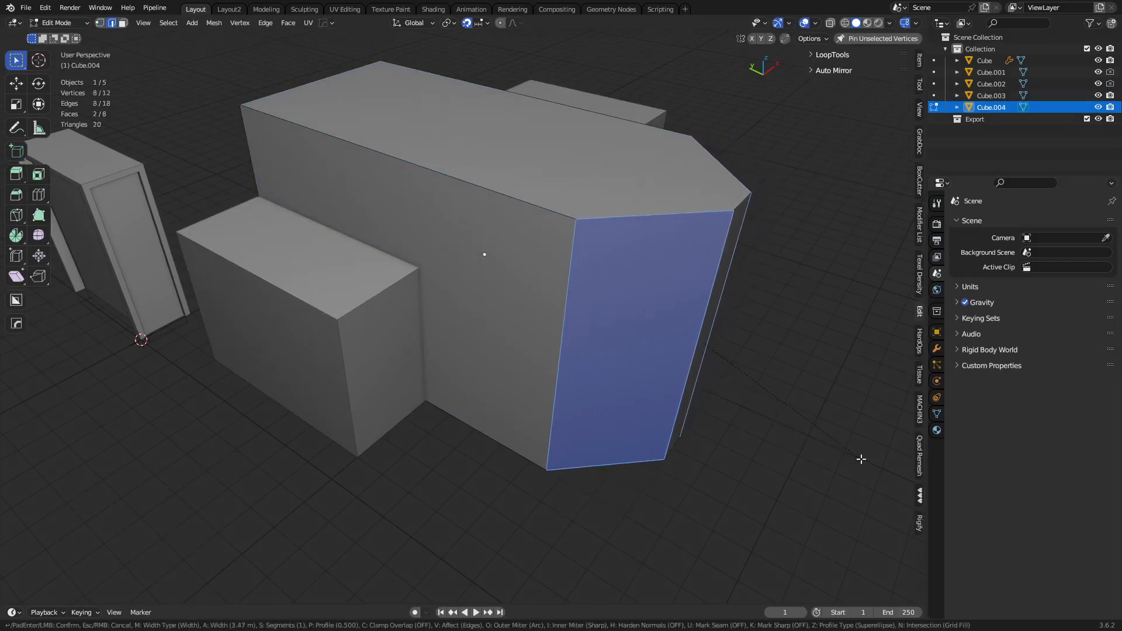
pyautogui.press('c')
pyautogui.scroll(1, 64, 461)
pyautogui.scroll(6, 65, 461)
pyautogui.click(52, 467)
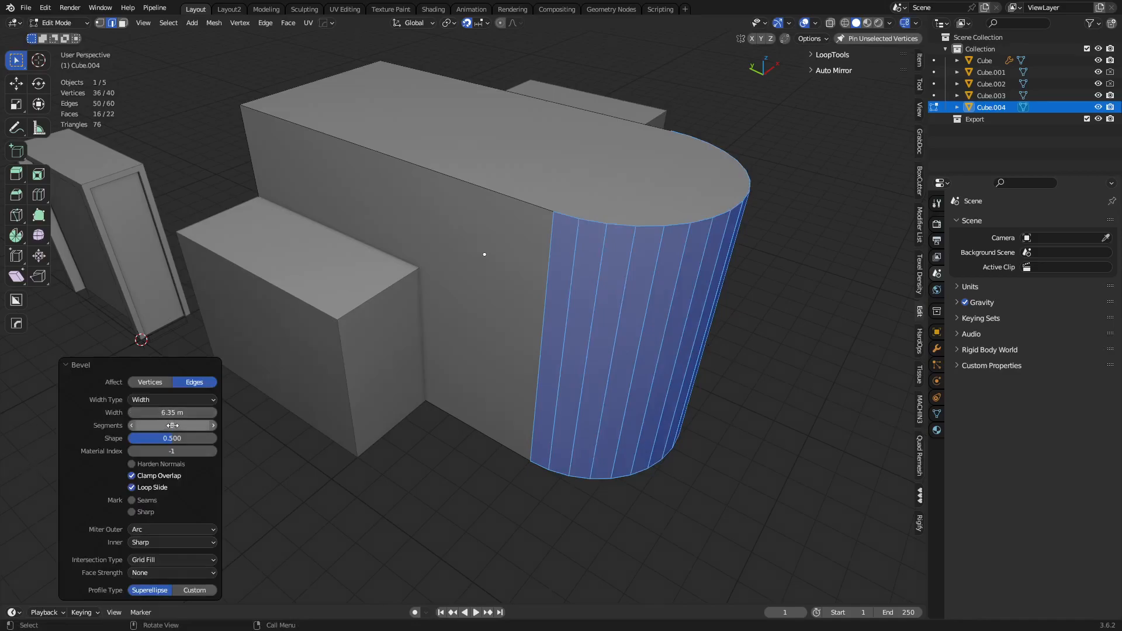
pyautogui.press('Return')
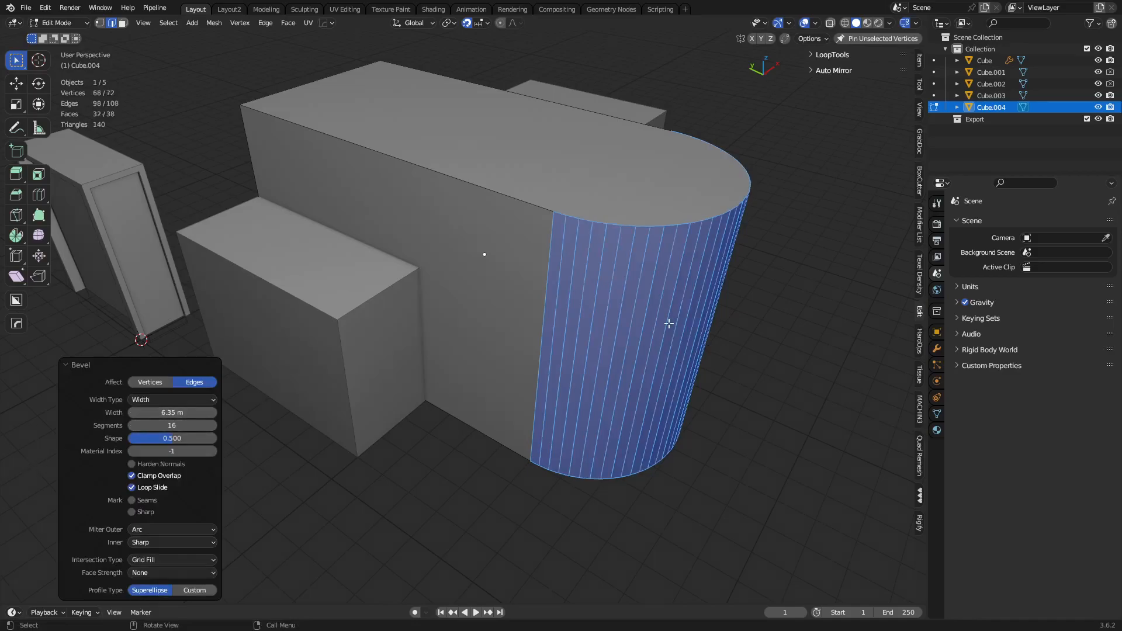
pyautogui.moveTo(650, 320); pyautogui.dragTo(616, 315, button='middle')
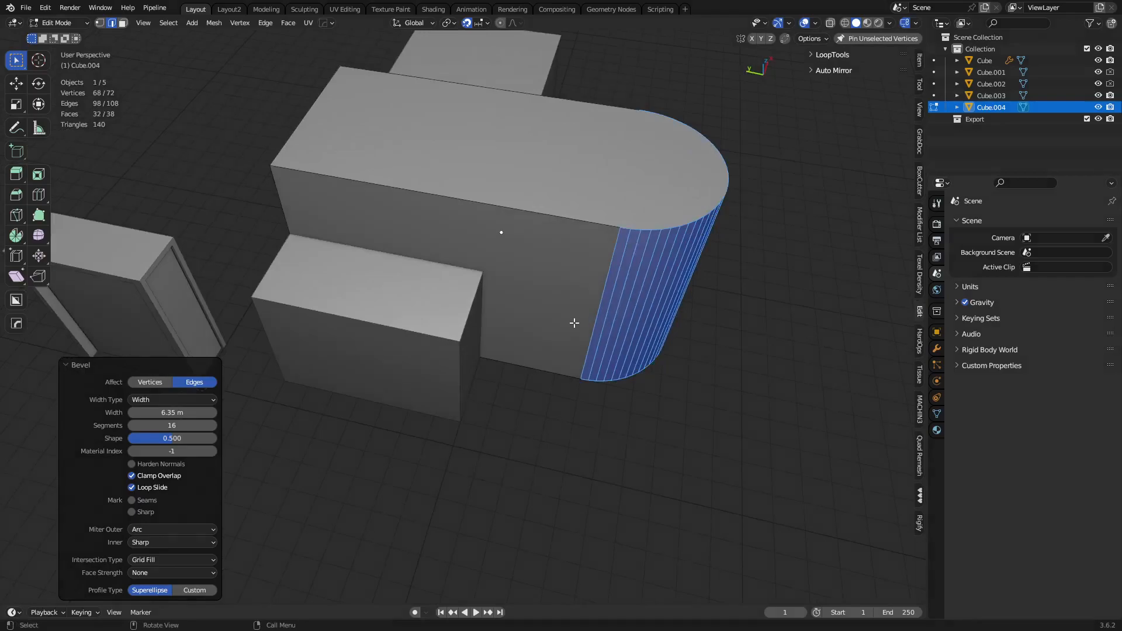
# - Switch to editing the lower long box and add a centred lengthwise loop cut
pyautogui.press('Tab')
pyautogui.hotkey('ctrl', 'Tab')
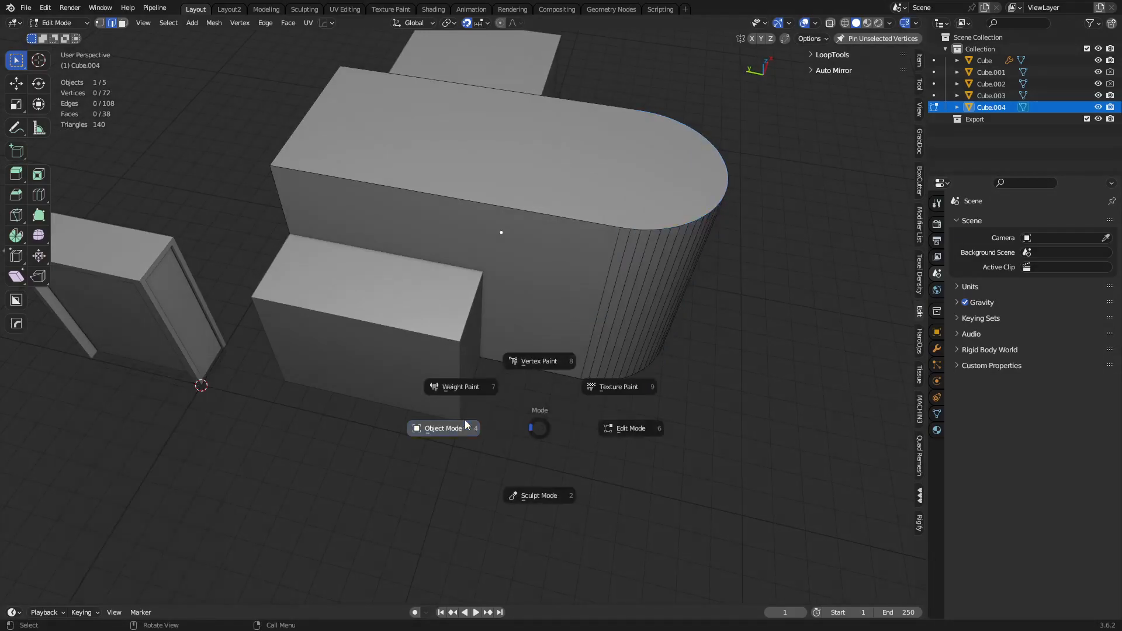
pyautogui.click(393, 313)
pyautogui.hotkey('ctrl', 'Tab')
pyautogui.click(483, 310)
pyautogui.hotkey('ctrl', 'r')
pyautogui.click(370, 309)
pyautogui.rightClick(367, 311)
# - Select the centre edge on top of the long box and raise it along Z with increment snapping to form a gable ridge
pyautogui.click(368, 290)
pyautogui.moveTo(499, 321); pyautogui.dragTo(515, 292, button='middle')
pyautogui.click(482, 22)
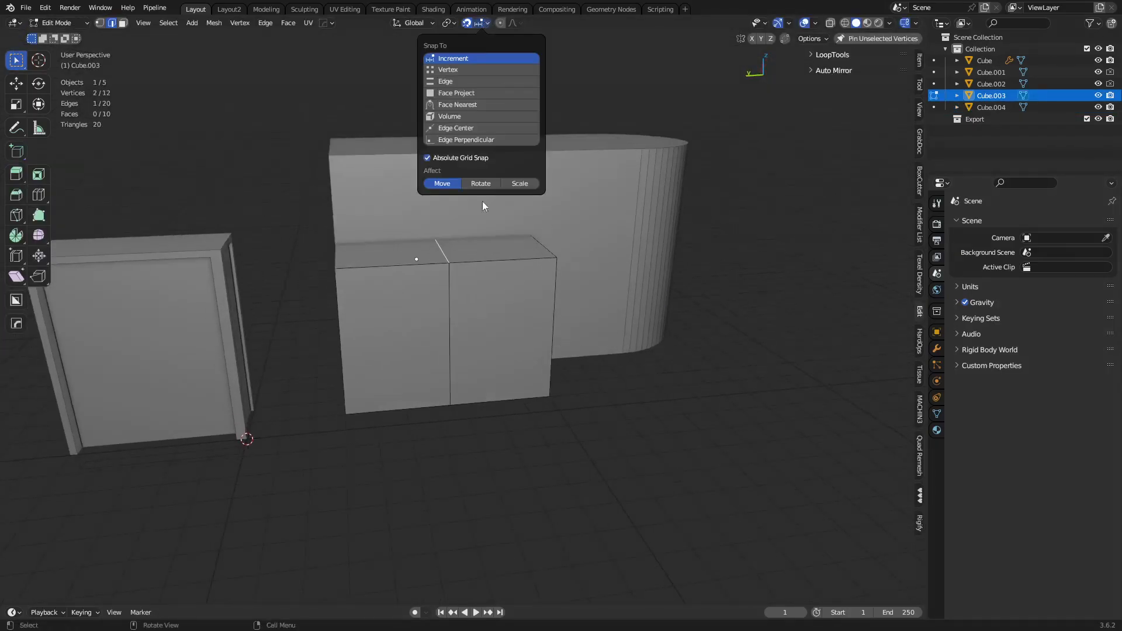
pyautogui.click(488, 24)
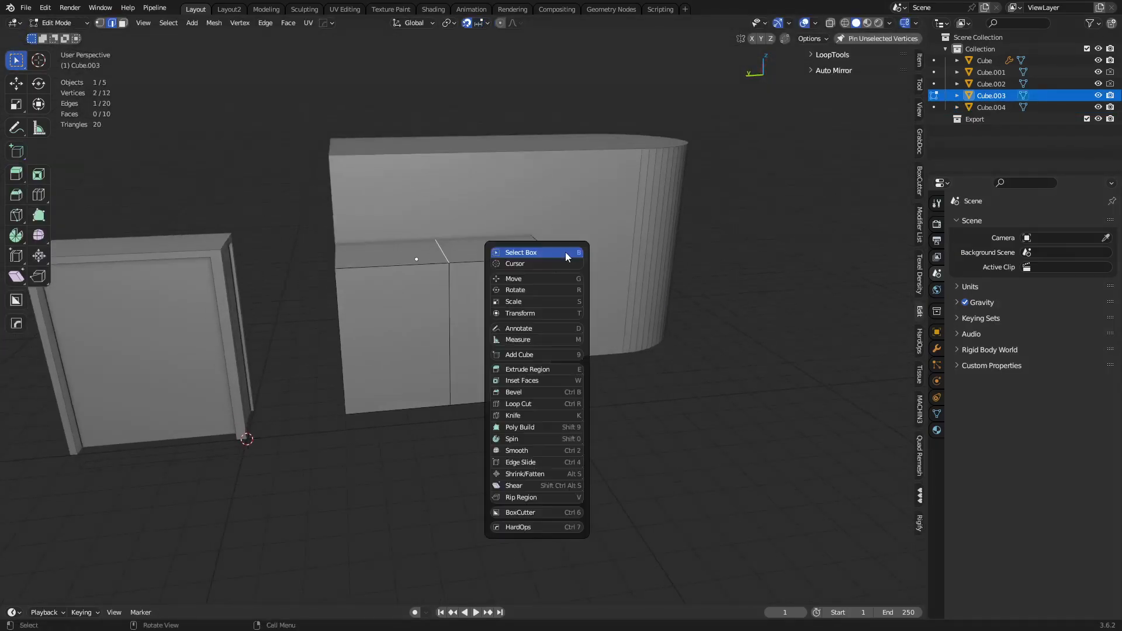
pyautogui.hotkey('shift', 'space')
pyautogui.press('g')
pyautogui.moveTo(415, 164); pyautogui.dragTo(432, 108)
# - Select the long side face of the gabled box that faces the recessed box
pyautogui.moveTo(603, 314); pyautogui.dragTo(553, 323, button='middle')
pyautogui.press('3')
pyautogui.click(553, 323)
pyautogui.click(472, 263)
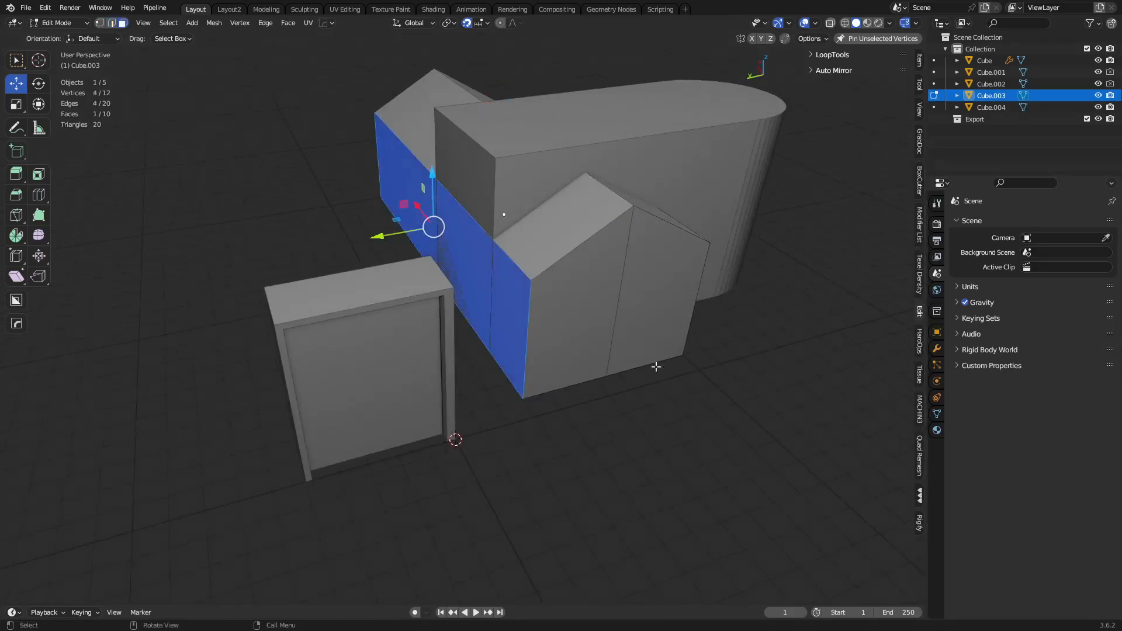
pyautogui.moveTo(637, 350); pyautogui.dragTo(612, 448, button='middle')
# - Try to extend the selected side face along the roof slope with an unclamped edge slide, factor -0.6
pyautogui.press('g')
pyautogui.press('g')
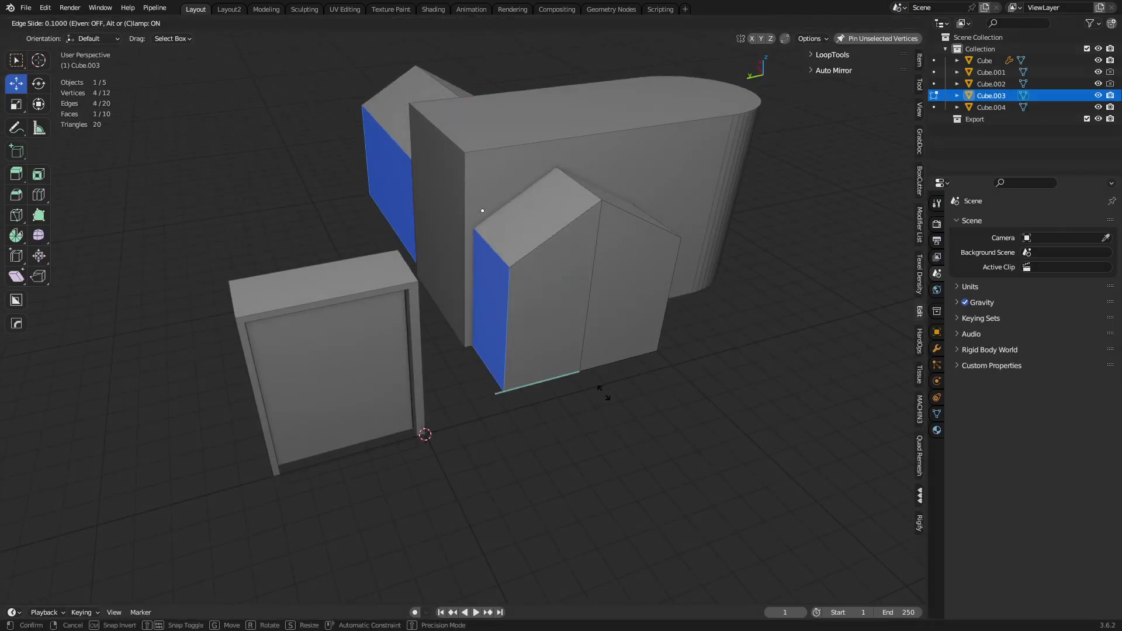
pyautogui.press('c')
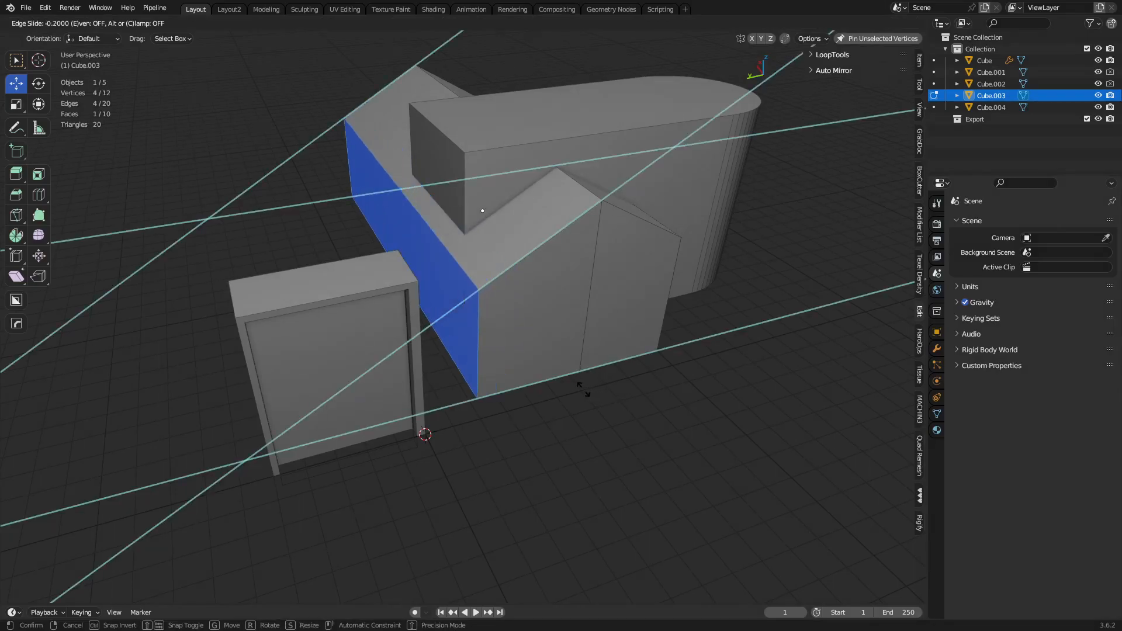
pyautogui.click(553, 384)
pyautogui.moveTo(551, 384); pyautogui.dragTo(462, 376, button='middle')
pyautogui.scroll(3, 461, 376)
pyautogui.moveTo(480, 454); pyautogui.dragTo(494, 420, button='middle')
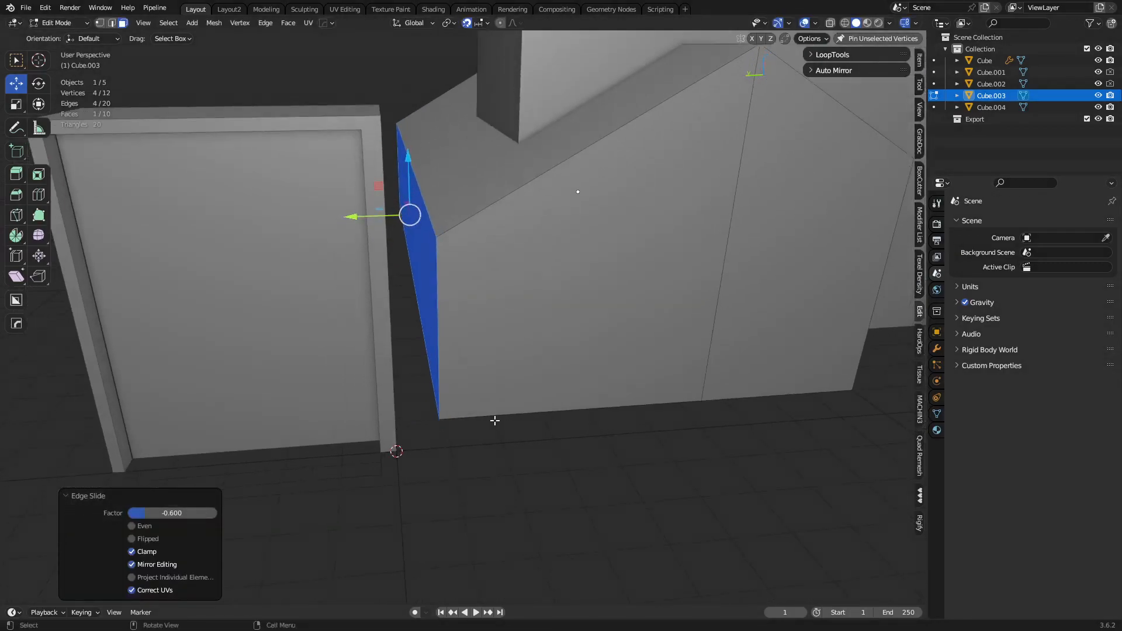
pyautogui.press('g')
pyautogui.press('g')
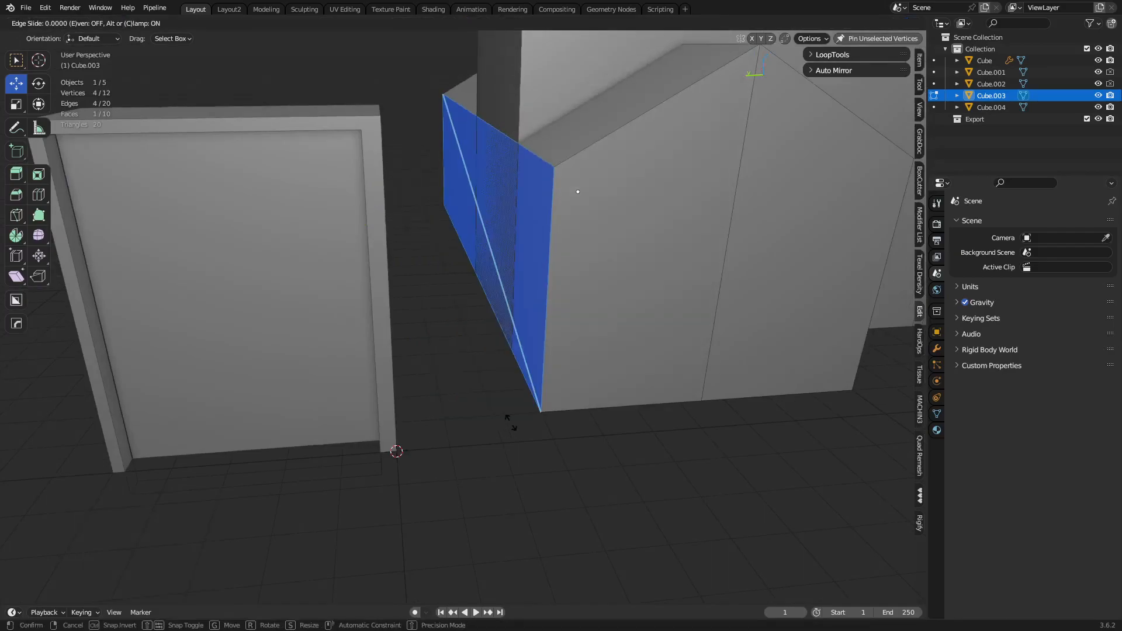
pyautogui.rightClick(538, 423)
pyautogui.press('g')
pyautogui.rightClick(641, 471)
pyautogui.moveTo(641, 471); pyautogui.dragTo(629, 441, button='middle')
# - Edge slide the selected side face outward along the roof slope with clamping off and a factor of 0.6
pyautogui.press('g')
pyautogui.press('g')
pyautogui.press('c')
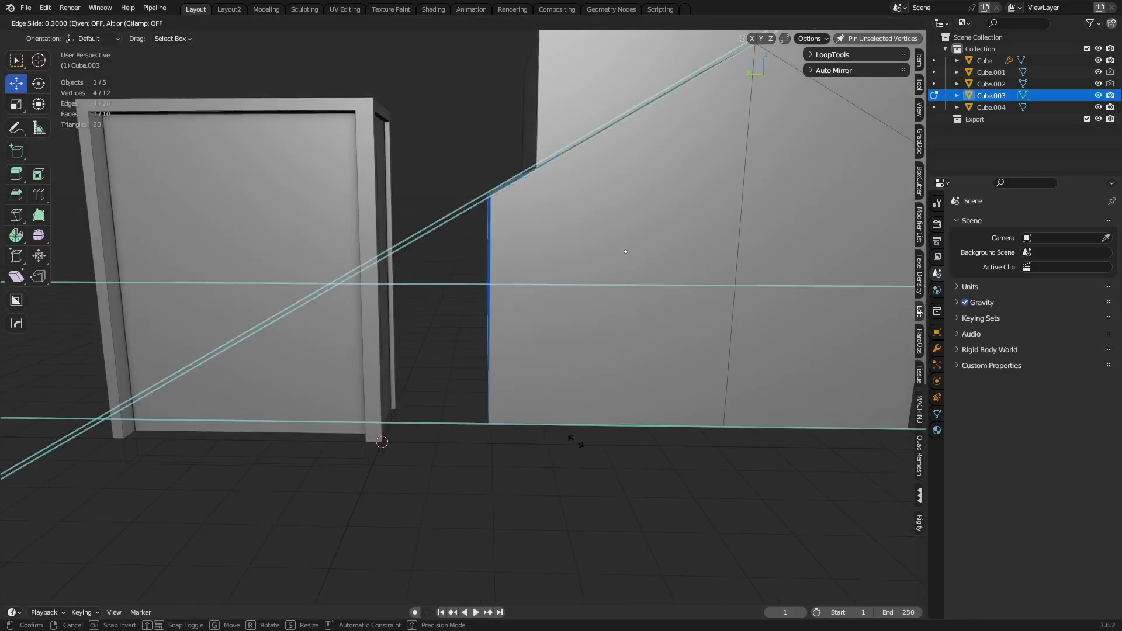
pyautogui.click(540, 438)
pyautogui.moveTo(531, 461); pyautogui.dragTo(548, 455, button='middle')
# - Try to reposition the extended wall's vertices along Y and Z with X-ray on, undo the shift and leave mesh editing
pyautogui.press('ctrl+KP_3')
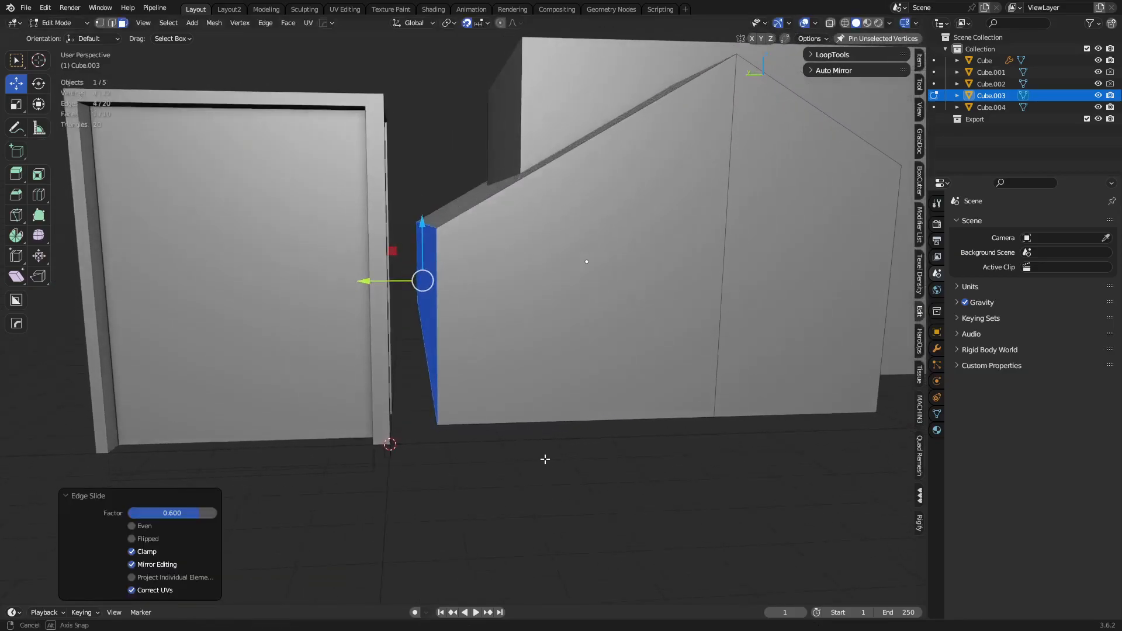
pyautogui.press('1')
pyautogui.hotkey('alt', 'z')
pyautogui.moveTo(401, 476); pyautogui.dragTo(460, 199)
pyautogui.moveTo(390, 329); pyautogui.dragTo(396, 329)
pyautogui.moveTo(427, 276); pyautogui.dragTo(441, 179)
pyautogui.keyDown('shift'); pyautogui.moveTo(688, 255); pyautogui.dragTo(524, 321, button='middle'); pyautogui.keyUp('shift')
pyautogui.moveTo(709, 283); pyautogui.dragTo(734, 240)
pyautogui.hotkey('ctrl', 'z')
pyautogui.scroll(-3, 674, 325)
pyautogui.press('Tab')
# - Bevel the gable ridge edge of the lower box with 16 segments to turn the roof into an arch
pyautogui.moveTo(530, 353); pyautogui.dragTo(507, 353, button='middle')
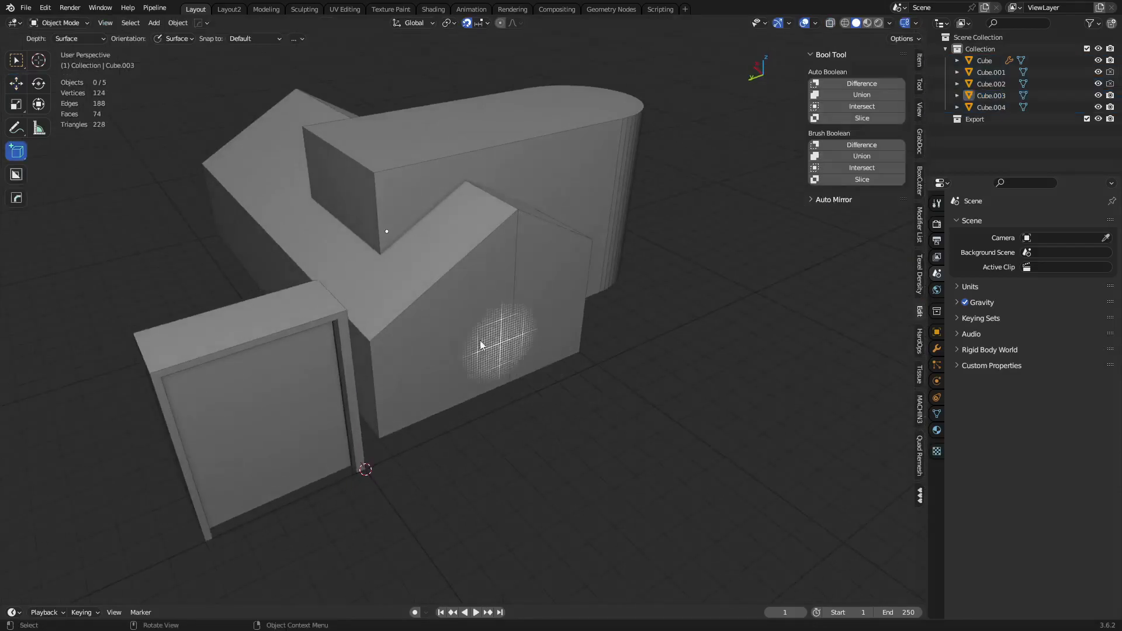
pyautogui.click(465, 334)
pyautogui.press('Tab')
pyautogui.click(489, 197)
pyautogui.hotkey('ctrl', 'b')
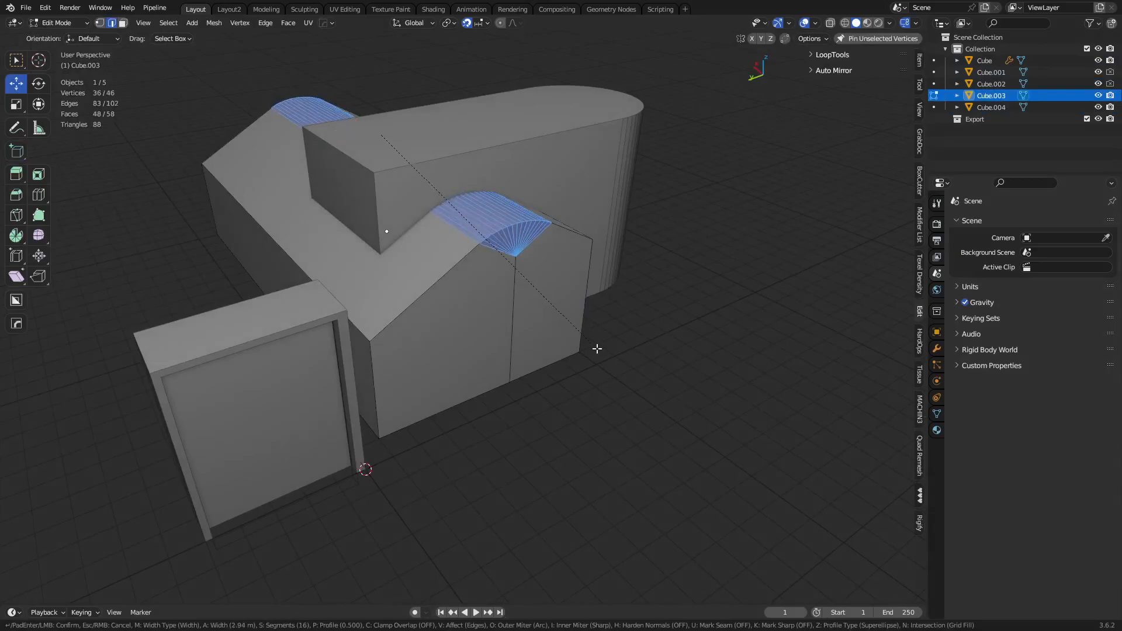
pyautogui.click(676, 422)
pyautogui.press('Tab')
# - Chamfer the upper edge at the tall box's square end by 2.22 m, then round the chamfer's edges with a second bevel
pyautogui.click(373, 182)
pyautogui.press('Tab')
pyautogui.click(367, 167)
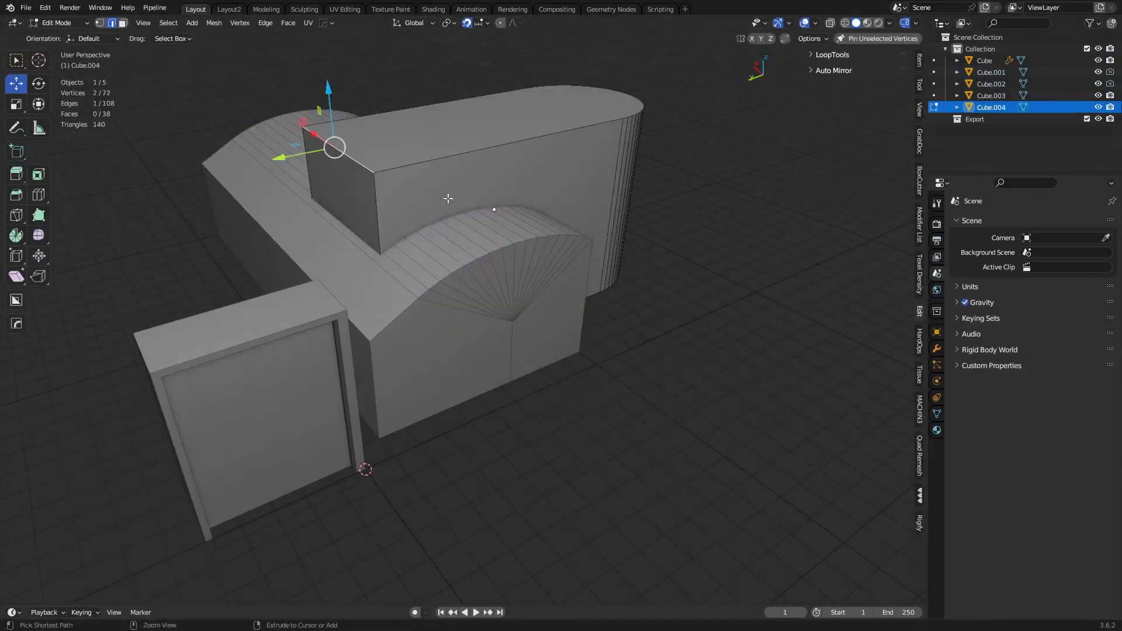
pyautogui.hotkey('ctrl', 'b')
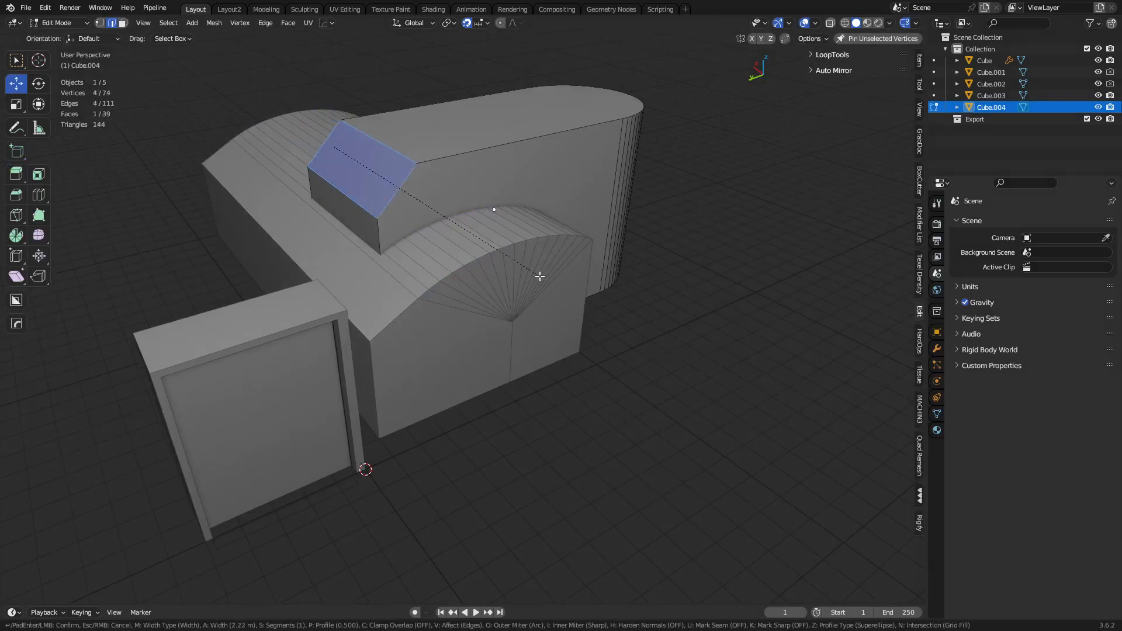
pyautogui.click(539, 276)
pyautogui.hotkey('ctrl', 'b')
pyautogui.scroll(1, 543, 261)
pyautogui.click(548, 263)
pyautogui.press('Tab')
pyautogui.hotkey('alt', 'a')
# - Run Limited Dissolve with a Max Angle of 0.05° on the geometry of all objects, return to Object Mode and deselect everything
pyautogui.moveTo(576, 419); pyautogui.dragTo(246, 309, button='middle')
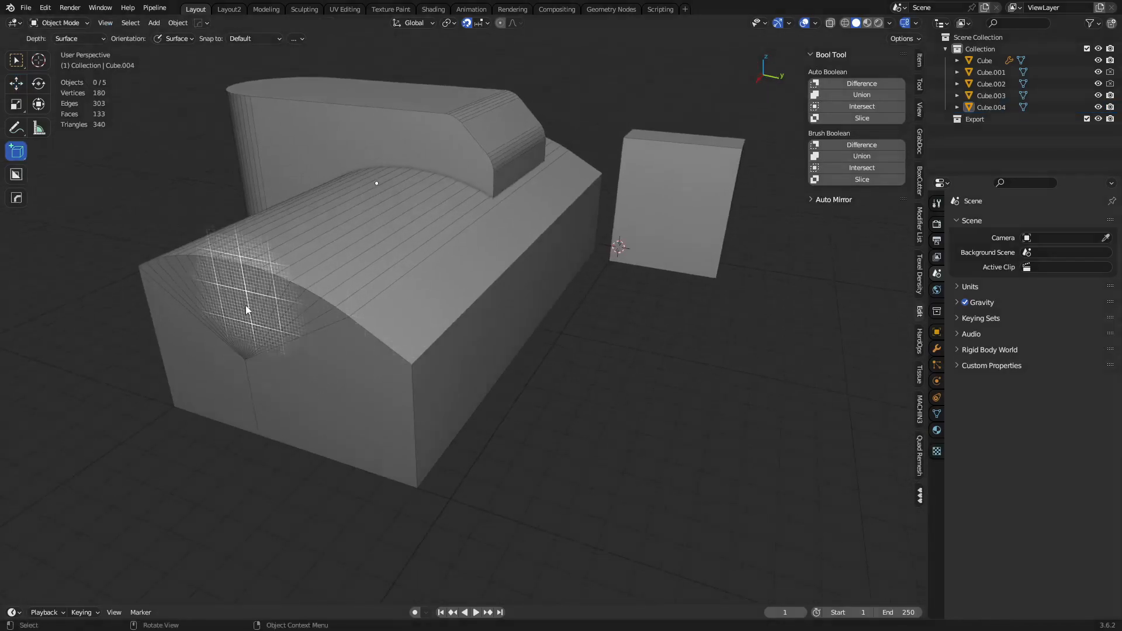
pyautogui.click(451, 380)
pyautogui.press('a')
pyautogui.press('x')
pyautogui.hotkey('ctrl', 'Tab')
pyautogui.click(534, 345)
pyautogui.press('x')
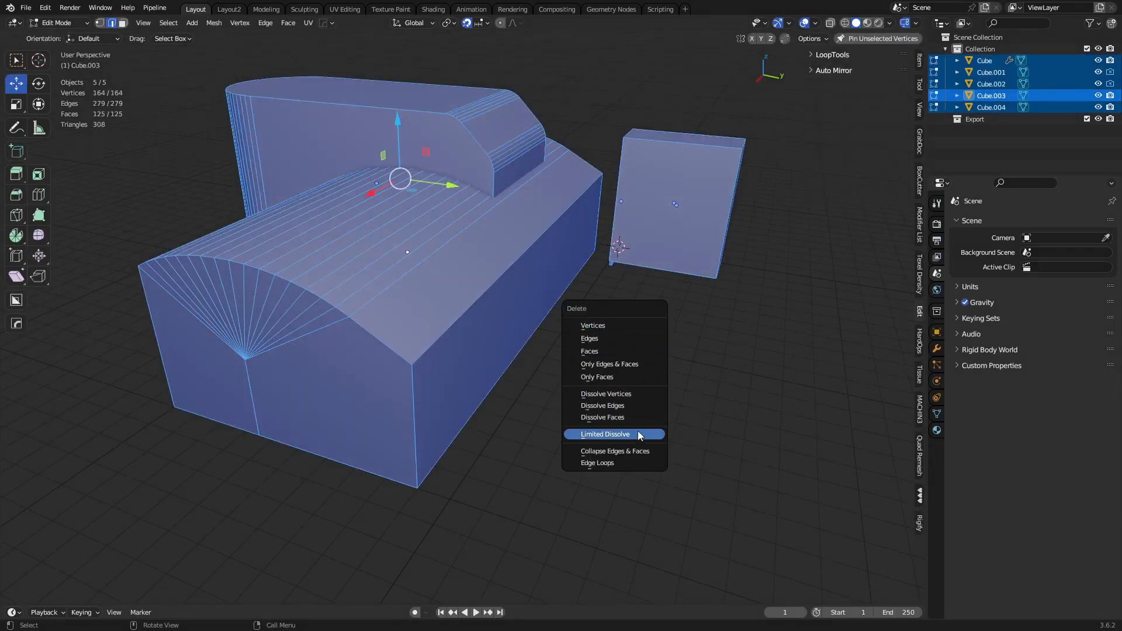
pyautogui.click(640, 434)
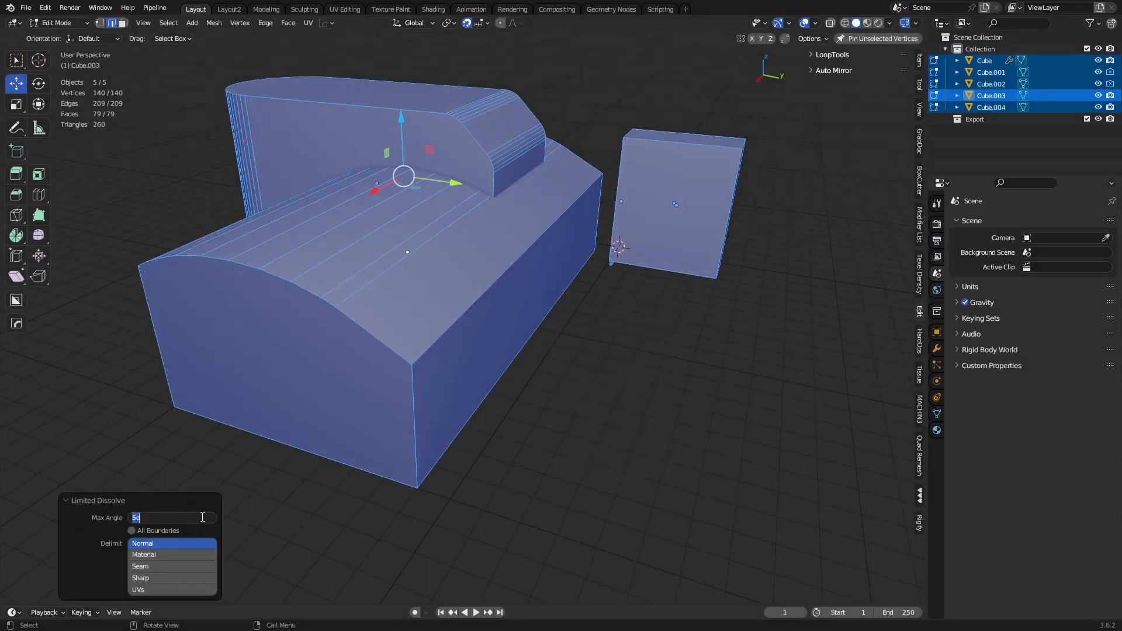
pyautogui.press('Return')
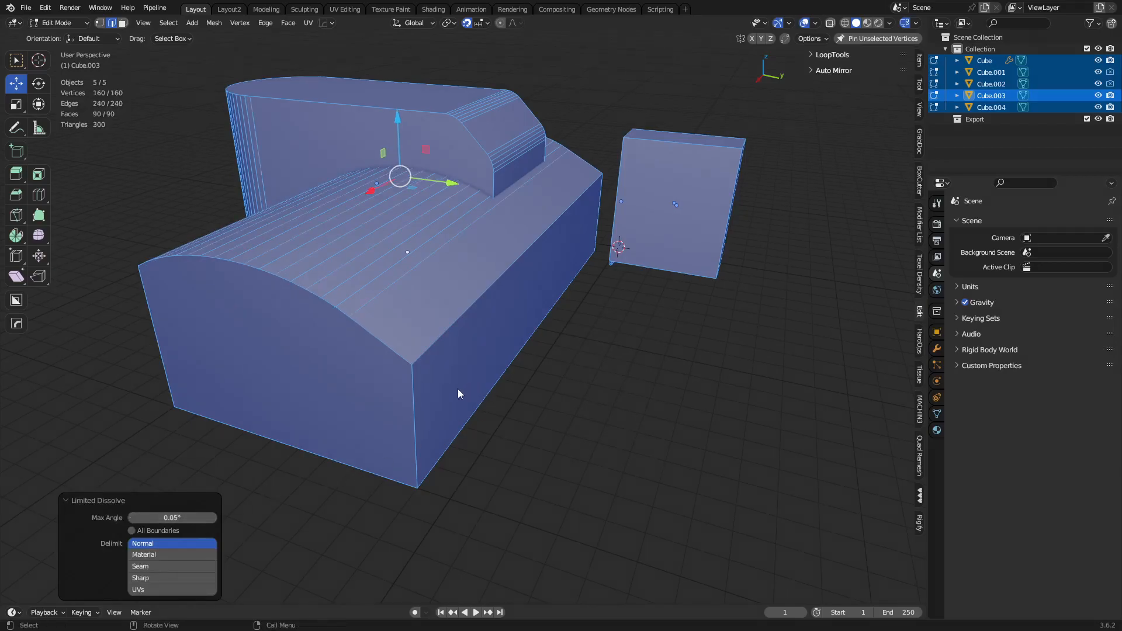
pyautogui.hotkey('ctrl', 'Tab')
pyautogui.click(459, 326)
pyautogui.click(750, 408)
# - Draw a wide trial box outward from the arched building's long eave with Add Cube, then delete it
pyautogui.moveTo(751, 408); pyautogui.dragTo(500, 381, button='middle')
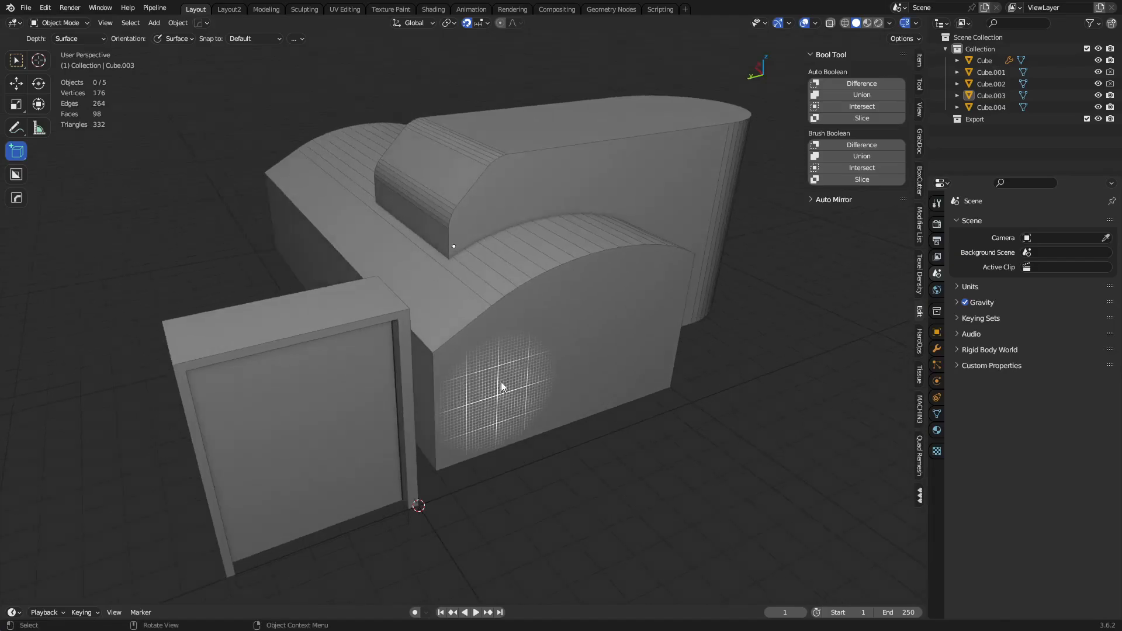
pyautogui.click(333, 348)
pyautogui.moveTo(396, 380); pyautogui.dragTo(320, 337, button='middle')
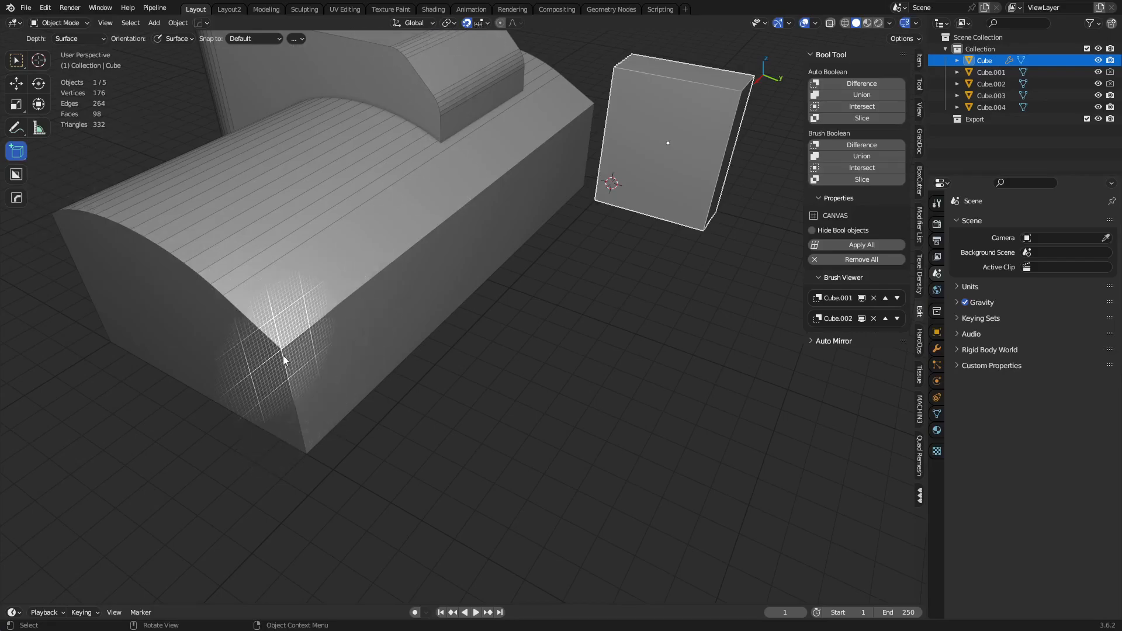
pyautogui.moveTo(285, 356); pyautogui.dragTo(588, 127)
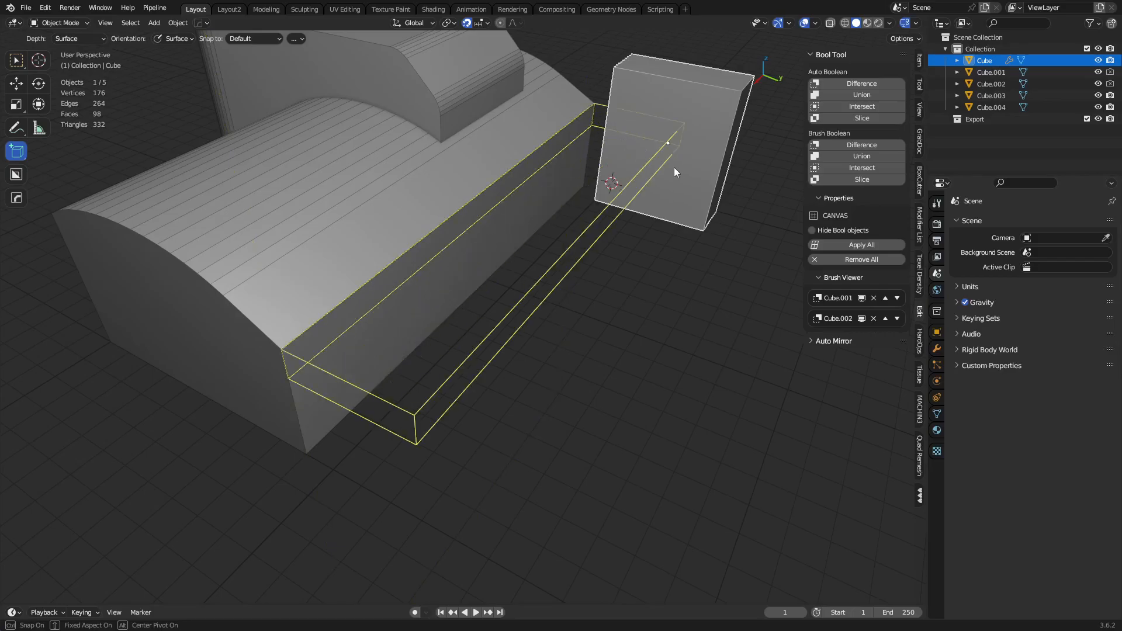
pyautogui.click(654, 170)
pyautogui.moveTo(651, 201); pyautogui.dragTo(659, 286, button='middle')
pyautogui.press('x')
pyautogui.click(630, 267)
pyautogui.moveTo(560, 293); pyautogui.dragTo(528, 296, button='middle')
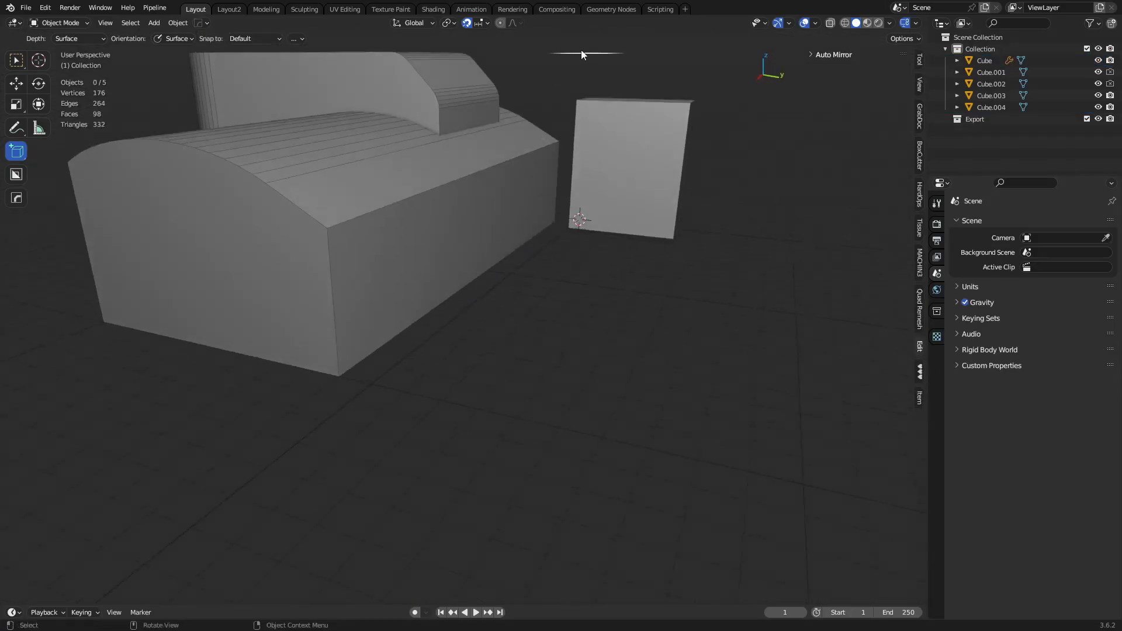
# - Check the overlay grid scale and add a thin gutter box along the full length of the arched building's eave
pyautogui.click(816, 23)
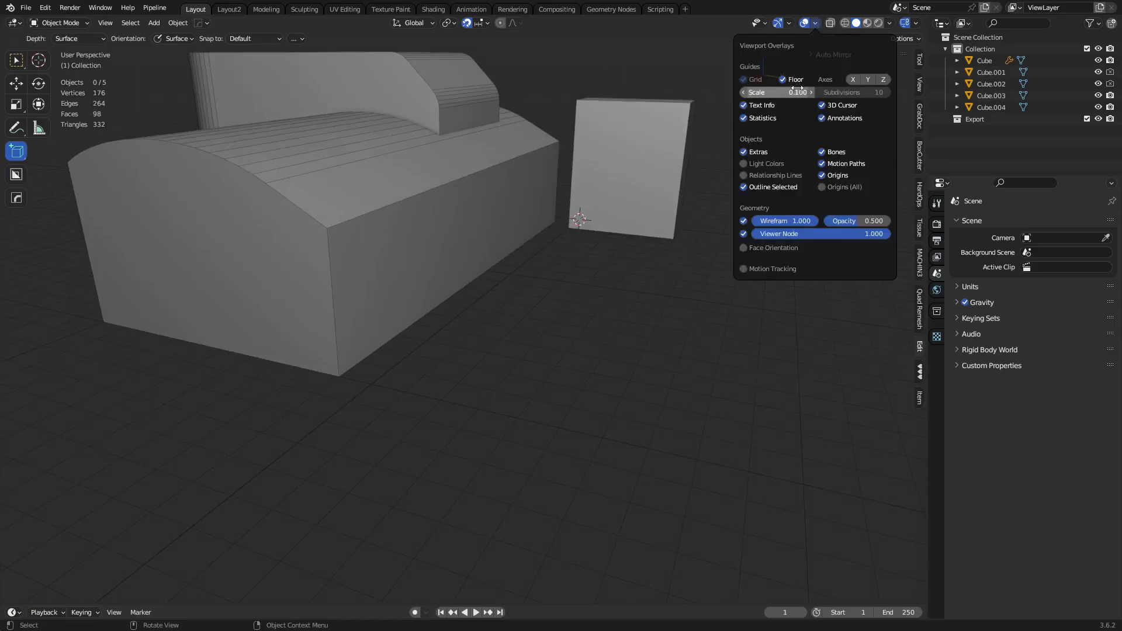
pyautogui.moveTo(658, 180); pyautogui.dragTo(602, 229, button='middle')
pyautogui.moveTo(434, 274); pyautogui.dragTo(495, 248, button='middle')
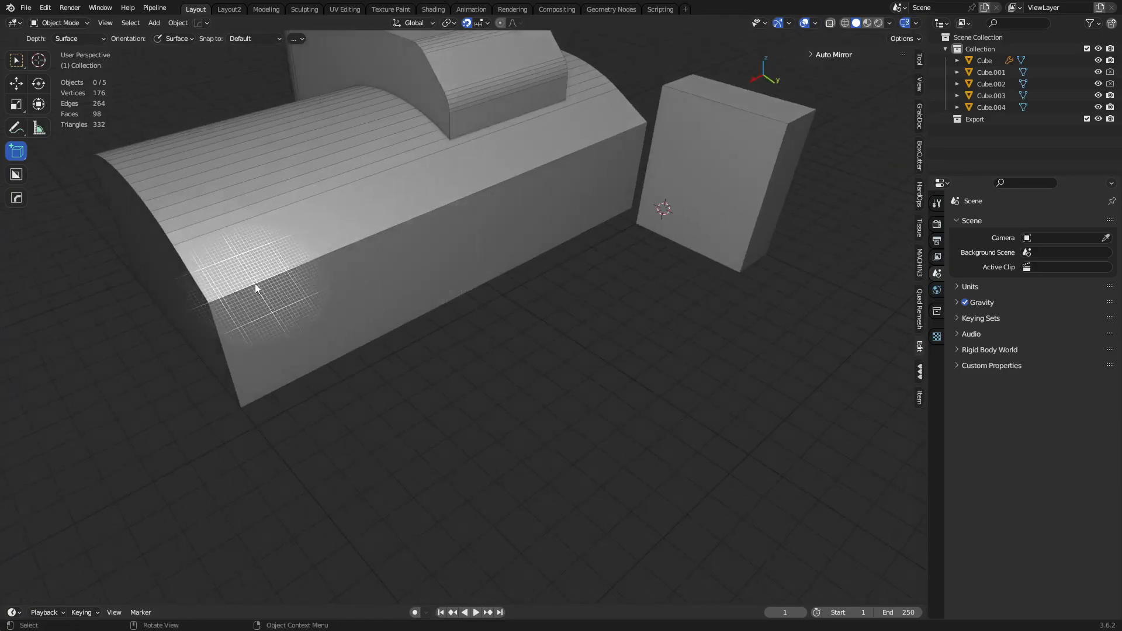
pyautogui.moveTo(214, 301); pyautogui.dragTo(620, 146)
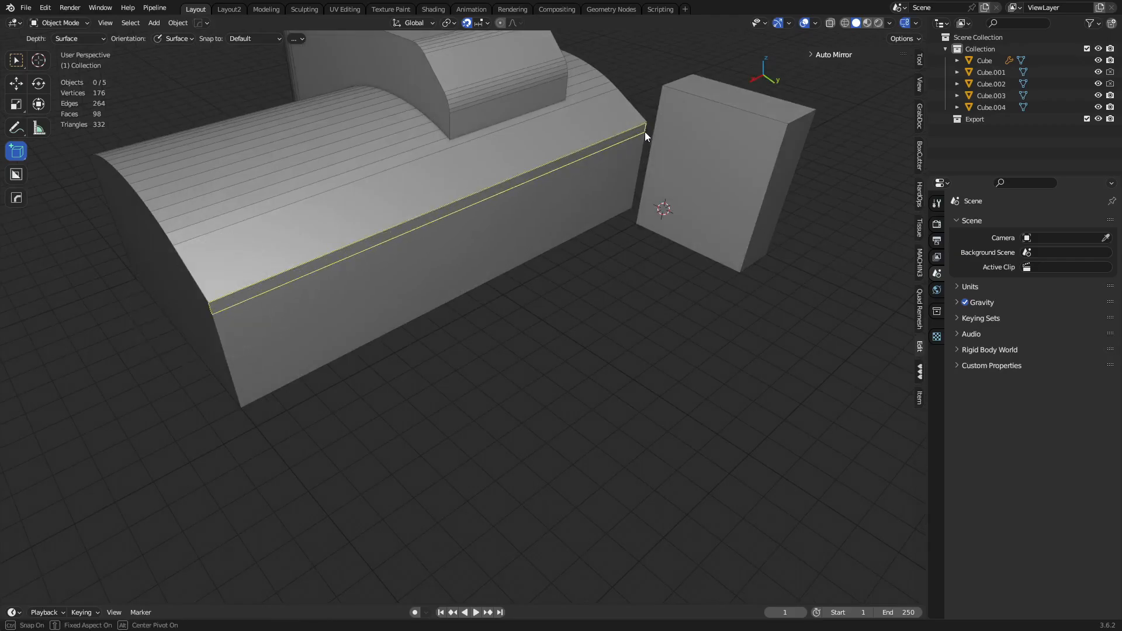
pyautogui.moveTo(645, 131); pyautogui.dragTo(646, 132)
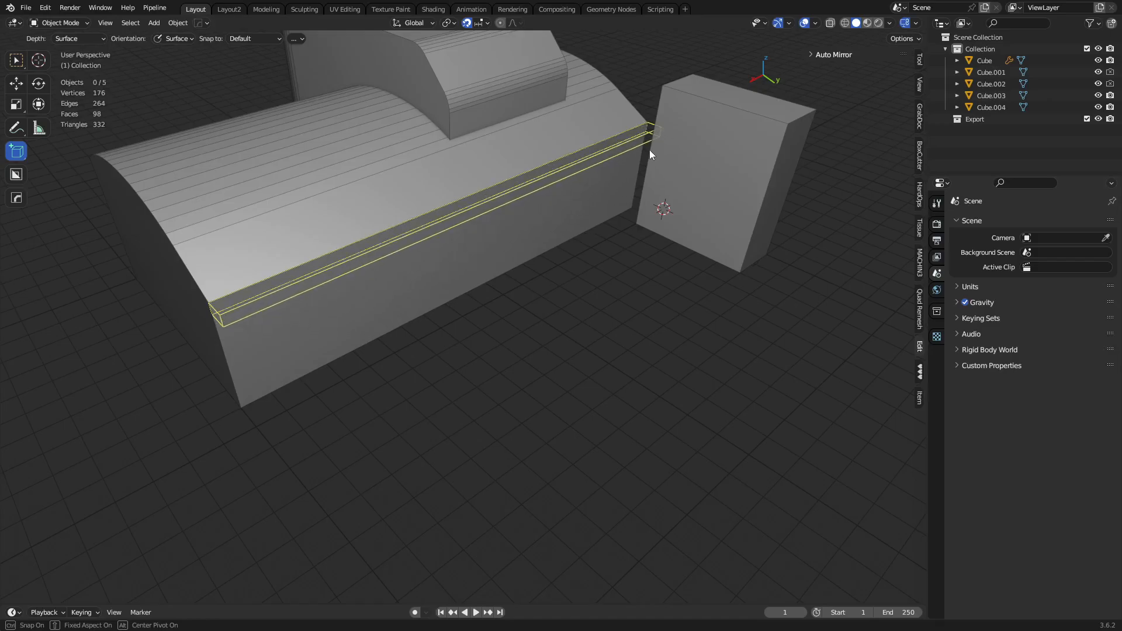
pyautogui.click(648, 151)
pyautogui.moveTo(473, 233); pyautogui.dragTo(578, 263, button='middle')
# - Inset the gutter box's top face by about 0.08 m, sink it with a depth-only inset, and leave mesh editing
pyautogui.press('Tab')
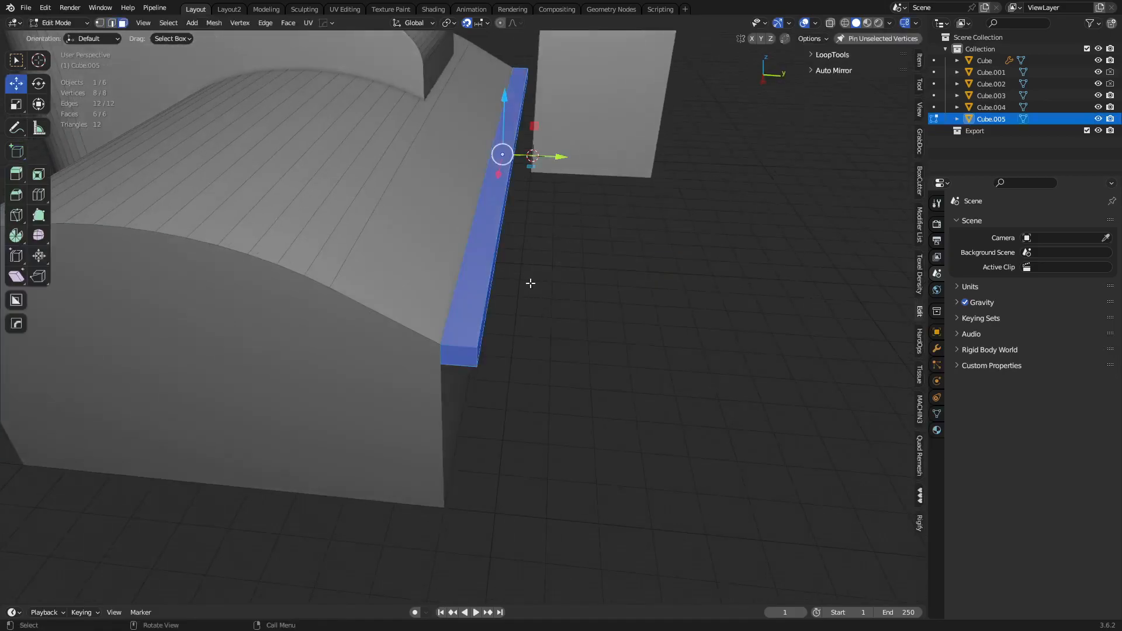
pyautogui.click(480, 273)
pyautogui.press('i')
pyautogui.click(634, 336)
pyautogui.press('i')
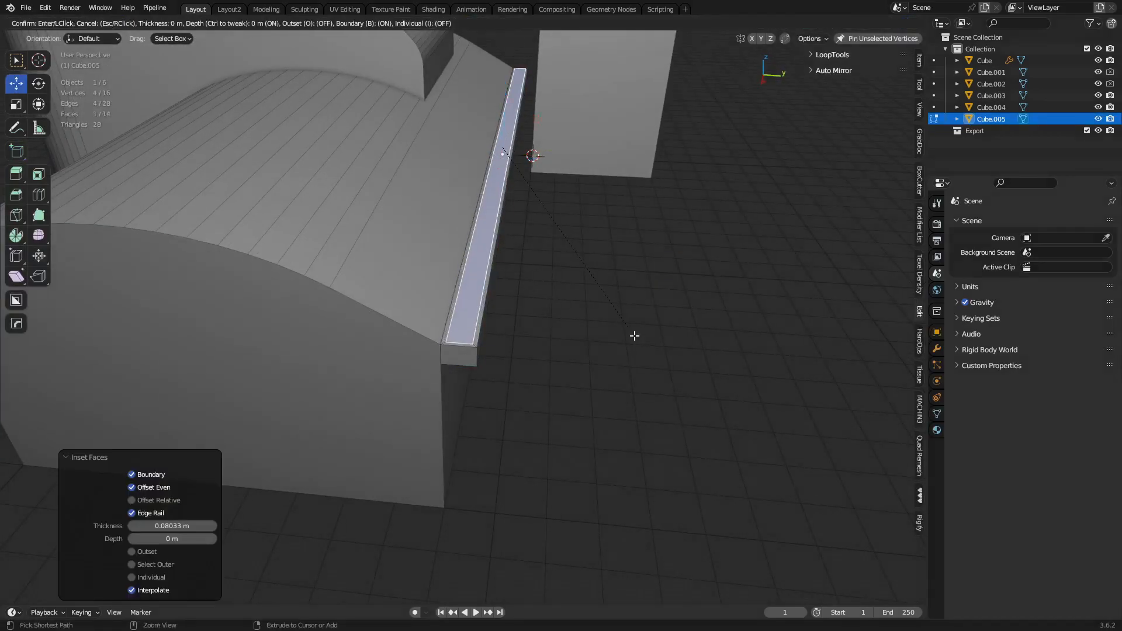
pyautogui.click(626, 333)
pyautogui.press('Tab')
pyautogui.click(673, 305)
pyautogui.moveTo(708, 301); pyautogui.dragTo(631, 315, button='middle')
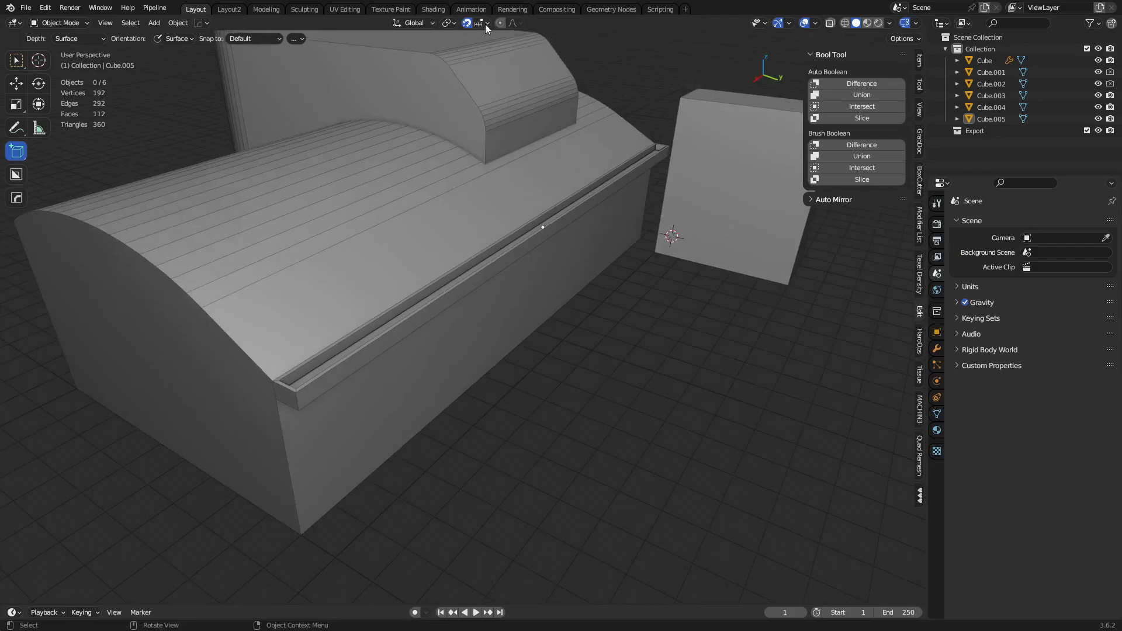
# - Switch to the BoxCutter tool and review its snapping, behavior and display settings
pyautogui.click(814, 24)
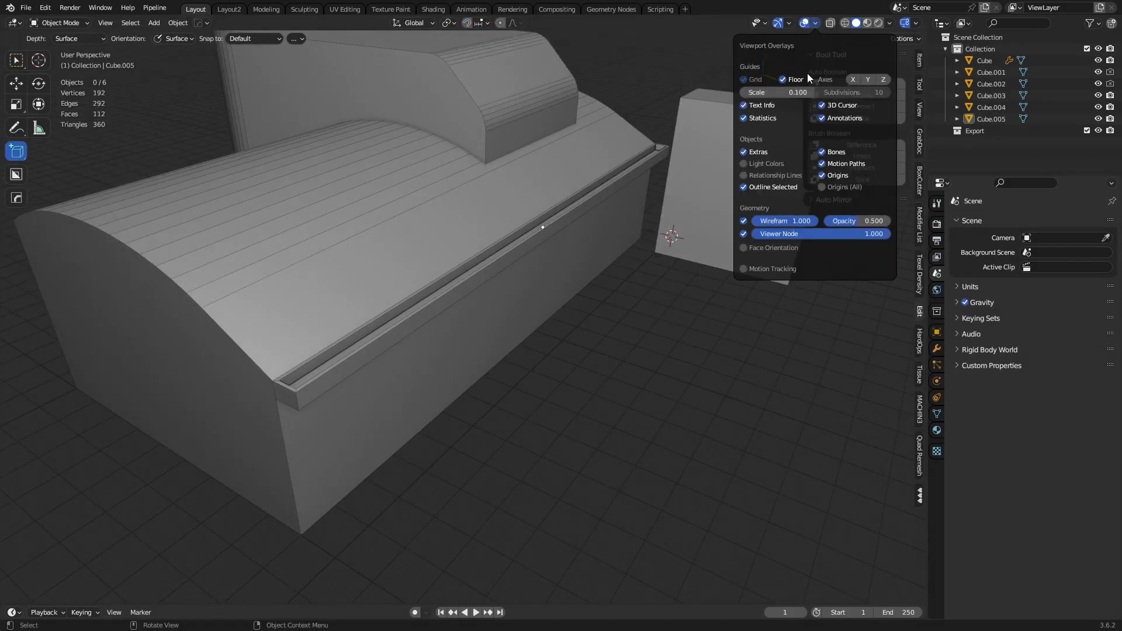
pyautogui.click(14, 175)
pyautogui.scroll(-3, 505, 254)
pyautogui.keyDown('shift'); pyautogui.moveTo(617, 266); pyautogui.dragTo(539, 278, button='middle'); pyautogui.keyUp('shift')
pyautogui.click(449, 297)
pyautogui.keyDown('shift'); pyautogui.moveTo(581, 345); pyautogui.dragTo(507, 325, button='middle'); pyautogui.keyUp('shift')
pyautogui.click(503, 314)
pyautogui.keyDown('shift'); pyautogui.moveTo(507, 324); pyautogui.dragTo(487, 312, button='middle'); pyautogui.keyUp('shift')
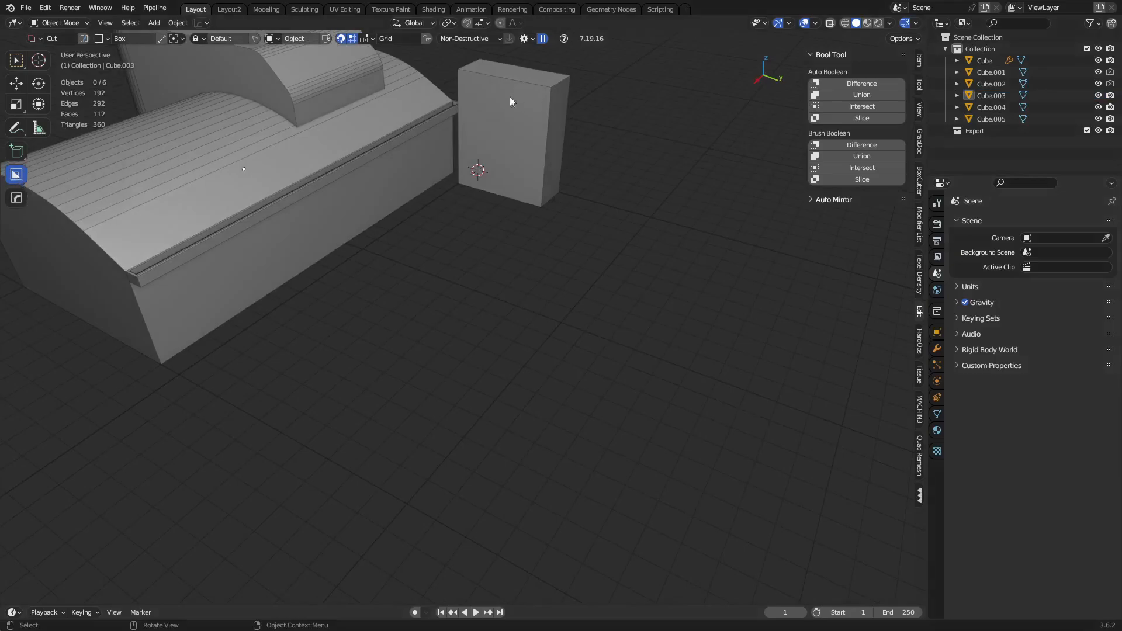
pyautogui.hotkey('ctrl', 'd')
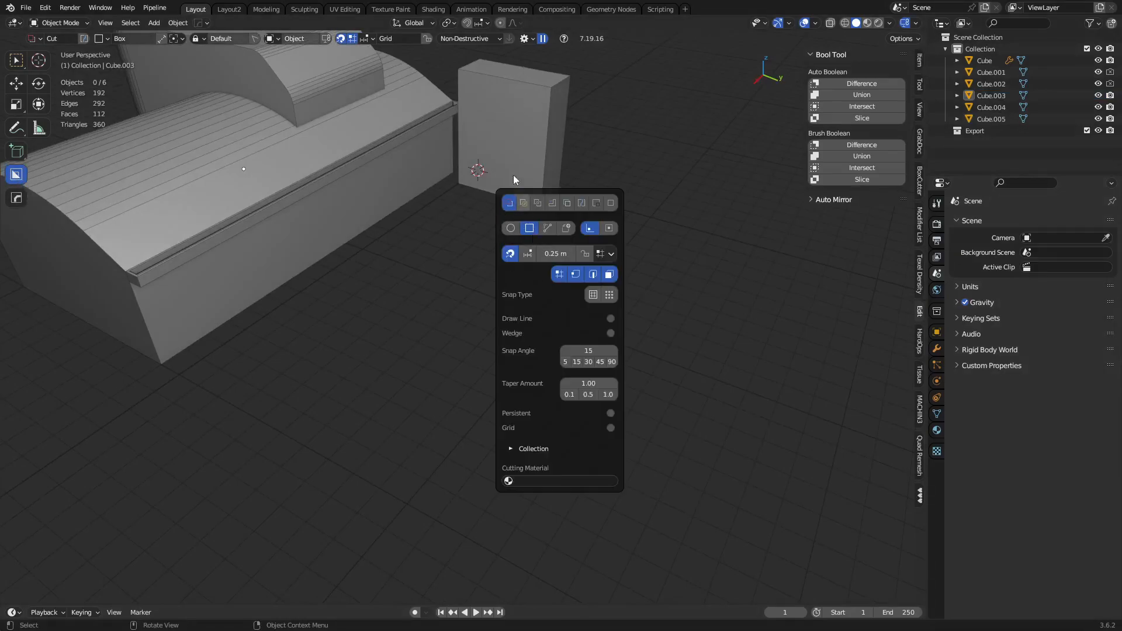
pyautogui.click(526, 39)
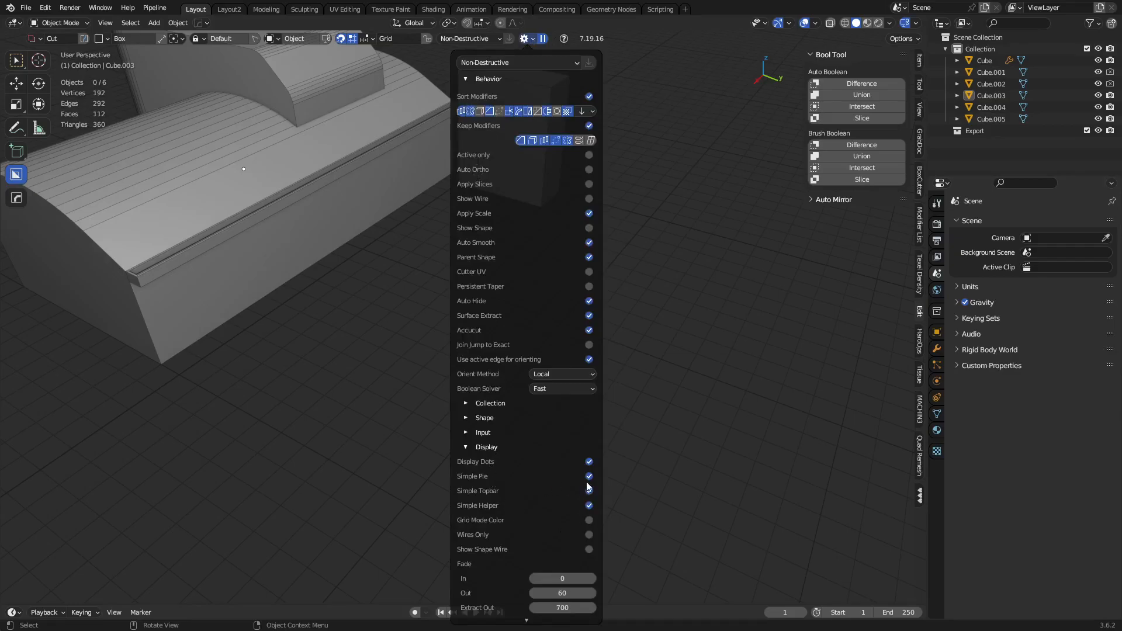
pyautogui.hotkey('ctrl', 'd')
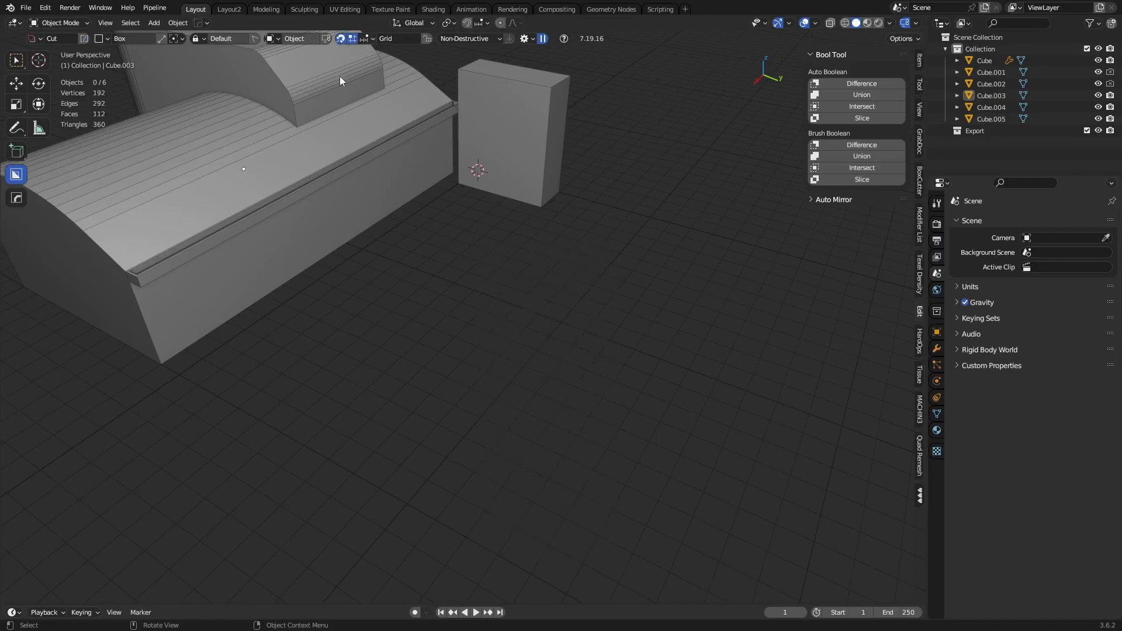
pyautogui.click(339, 39)
# - Enlarge the BoxCutter grid, make a trial box on the floor beside the building with world-aligned snapping, then delete it
pyautogui.keyDown('shift'); pyautogui.moveTo(404, 94); pyautogui.dragTo(453, 134, button='middle'); pyautogui.keyUp('shift')
pyautogui.moveTo(456, 152); pyautogui.dragTo(523, 286, button='middle')
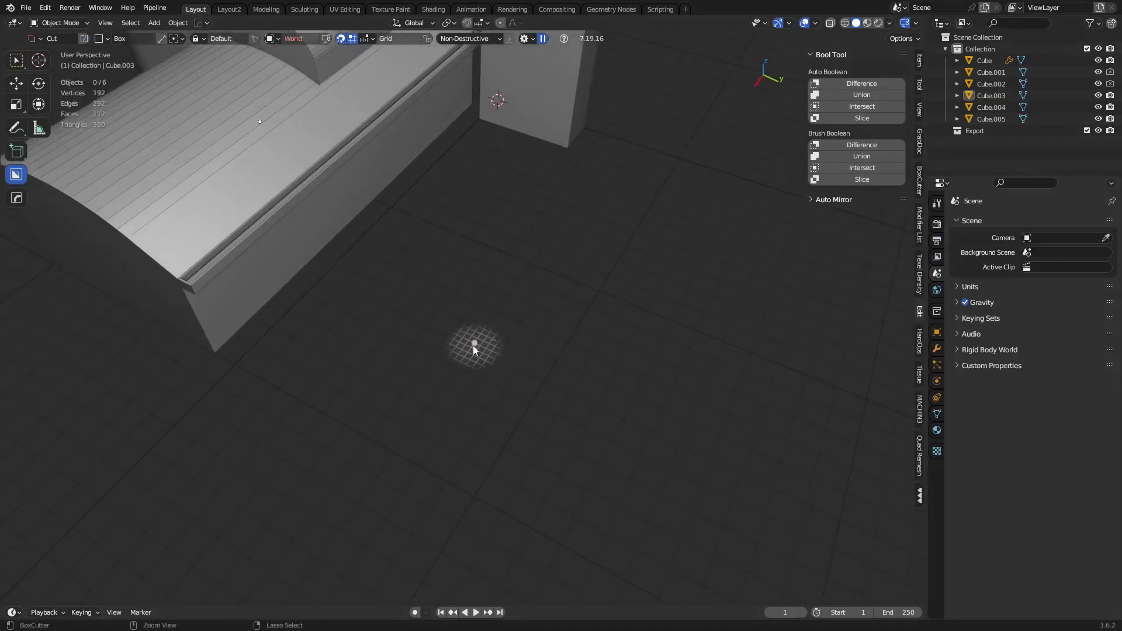
pyautogui.keyDown('ctrl'); pyautogui.scroll(-1, 510, 367); pyautogui.keyUp('ctrl')
pyautogui.keyDown('ctrl'); pyautogui.scroll(3, 510, 367); pyautogui.keyUp('ctrl')
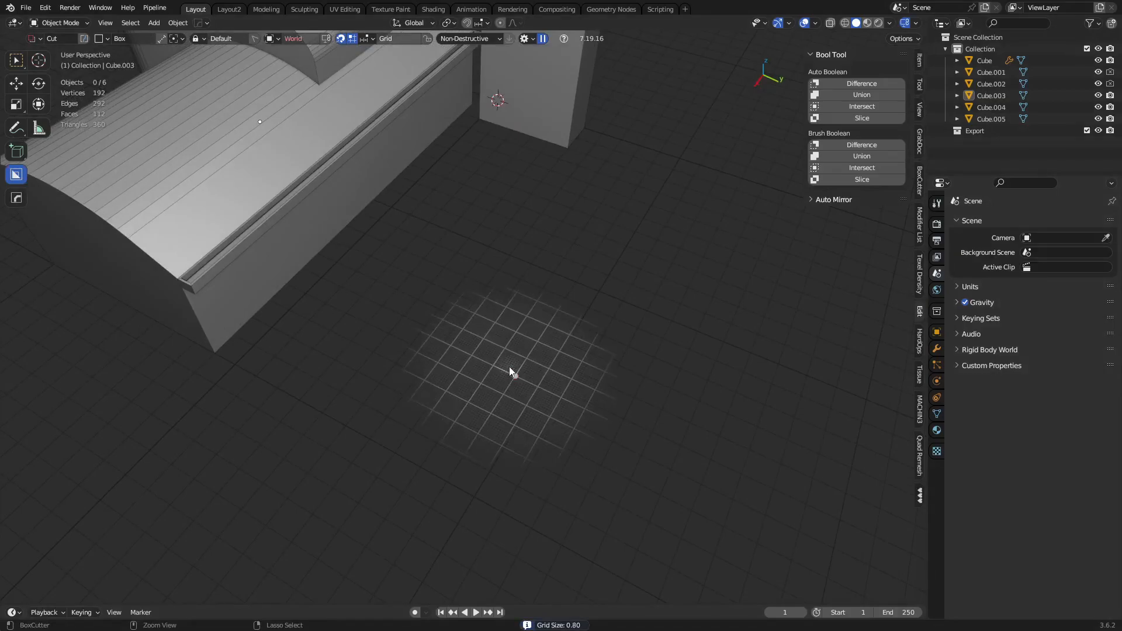
pyautogui.moveTo(476, 492)
pyautogui.mouseDown()
pyautogui.moveTo(467, 366)
pyautogui.moveTo(437, 266)
pyautogui.moveTo(442, 225)
pyautogui.mouseUp()
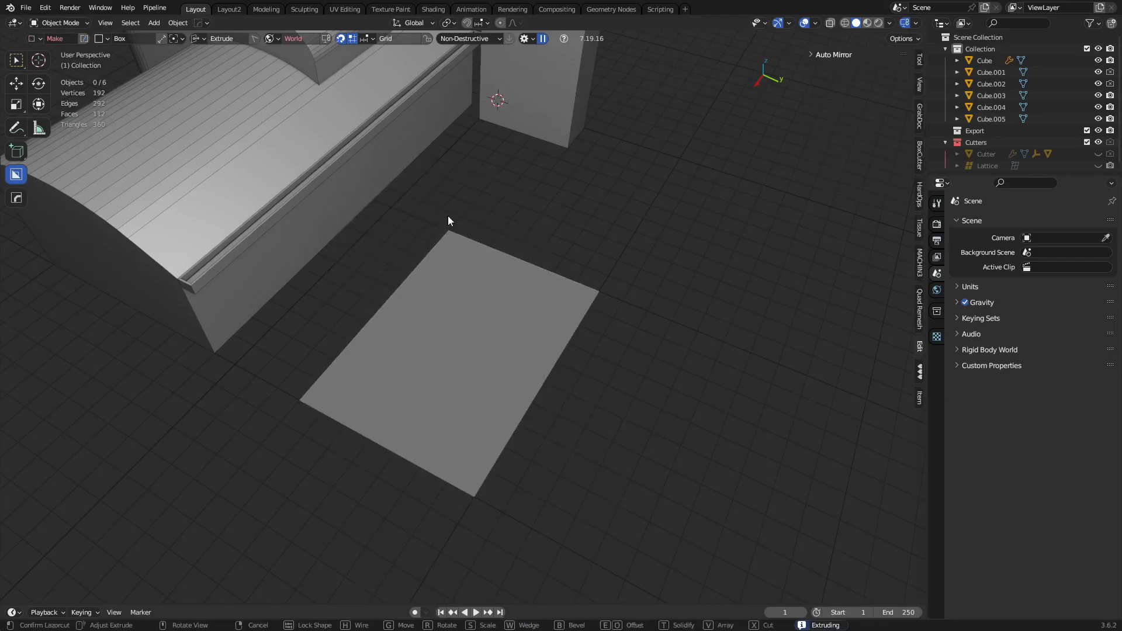
pyautogui.moveTo(532, 349); pyautogui.dragTo(548, 264, button='middle')
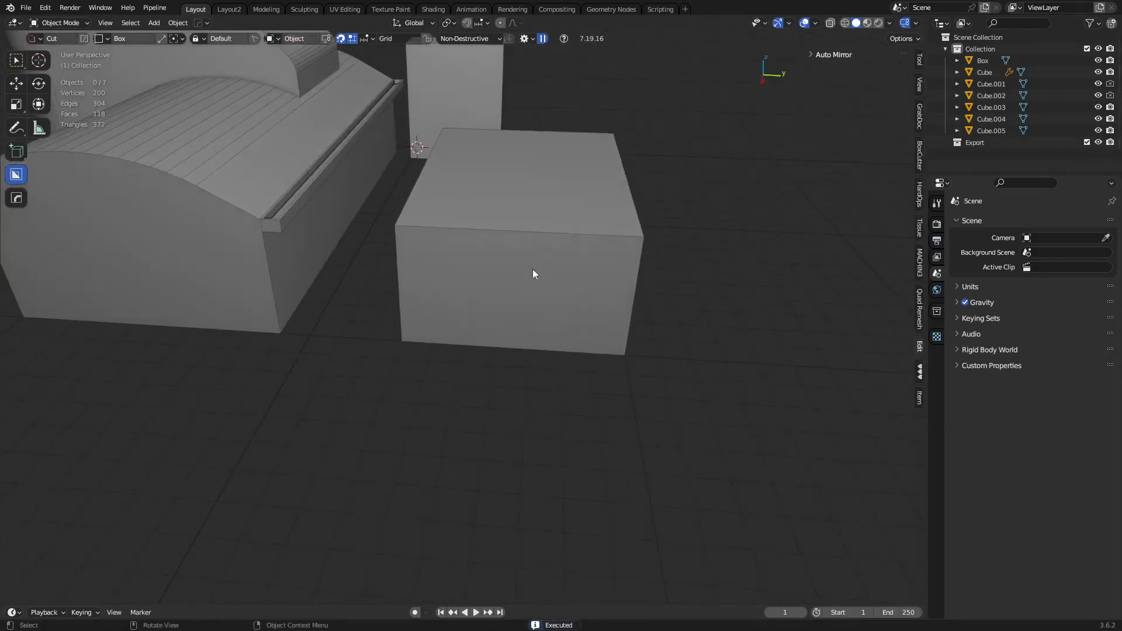
pyautogui.click(495, 281)
pyautogui.press('x')
pyautogui.click(496, 280)
# - Set the BoxCutter operation to Make and select the tall block with the rounded end
pyautogui.moveTo(508, 320); pyautogui.dragTo(556, 324, button='middle')
pyautogui.hotkey('ctrl', 'd')
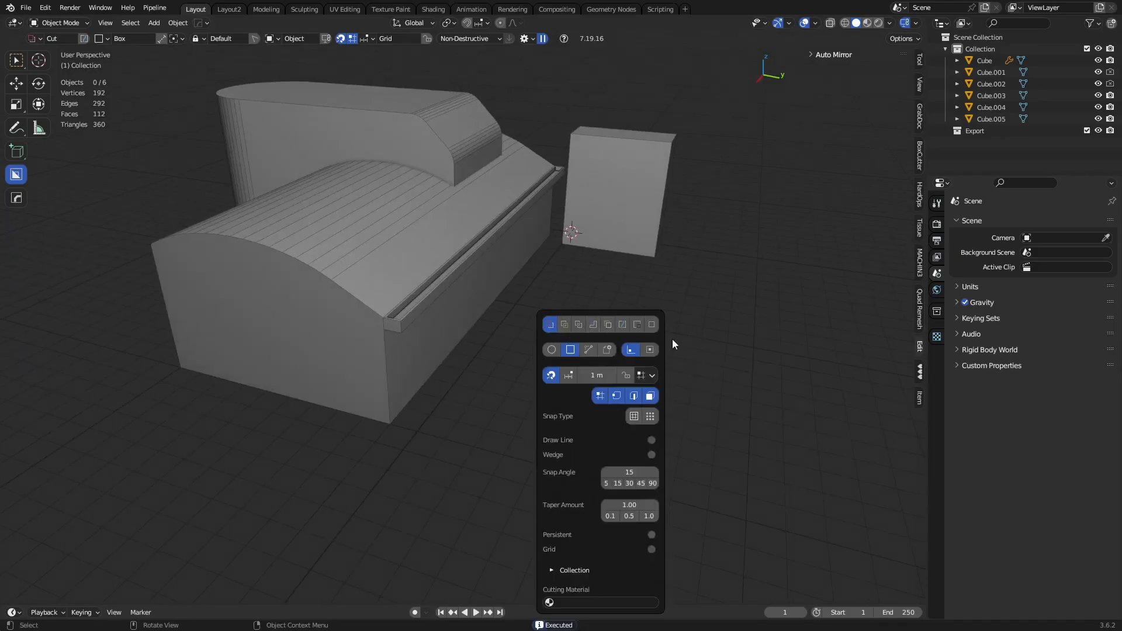
pyautogui.click(653, 325)
pyautogui.moveTo(391, 208); pyautogui.dragTo(392, 238, button='middle')
pyautogui.click(392, 238)
# - Make a BoxCutter box extruded outward from the tall block's side wall, flush with its top, then delete it
pyautogui.scroll(2, 556, 262)
pyautogui.moveTo(556, 261)
pyautogui.mouseDown(button='middle')
pyautogui.moveTo(556, 231)
pyautogui.moveTo(602, 191)
pyautogui.mouseUp(button='middle')
pyautogui.moveTo(659, 181)
pyautogui.mouseDown()
pyautogui.moveTo(416, 248)
pyautogui.moveTo(378, 243)
pyautogui.moveTo(436, 245)
pyautogui.mouseUp()
pyautogui.moveTo(436, 245); pyautogui.dragTo(503, 261, button='middle')
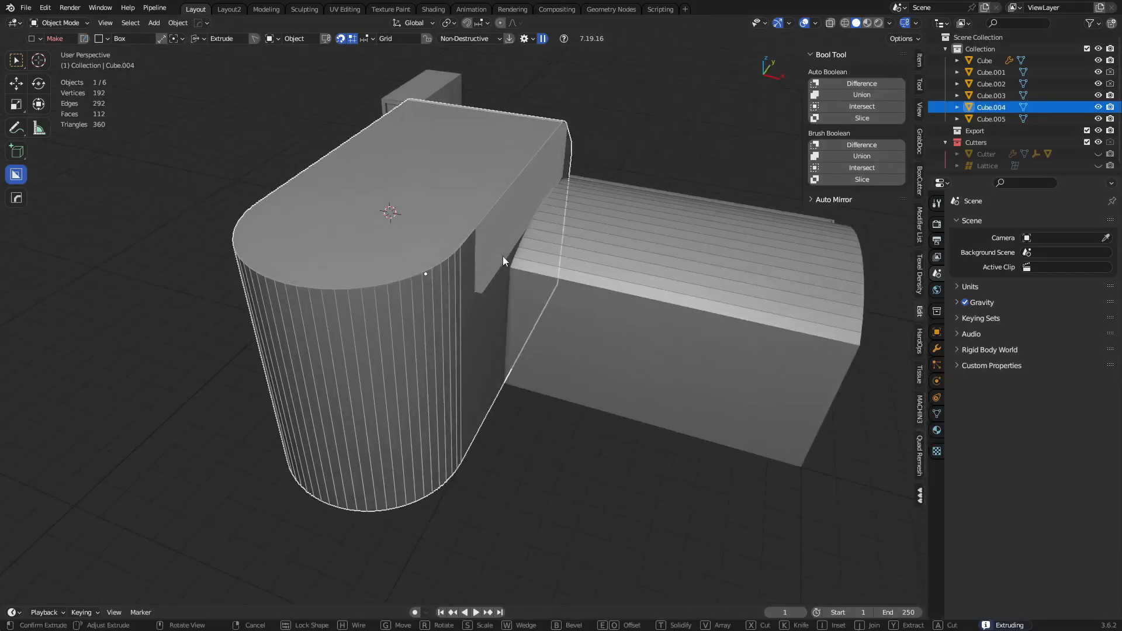
pyautogui.click(587, 272)
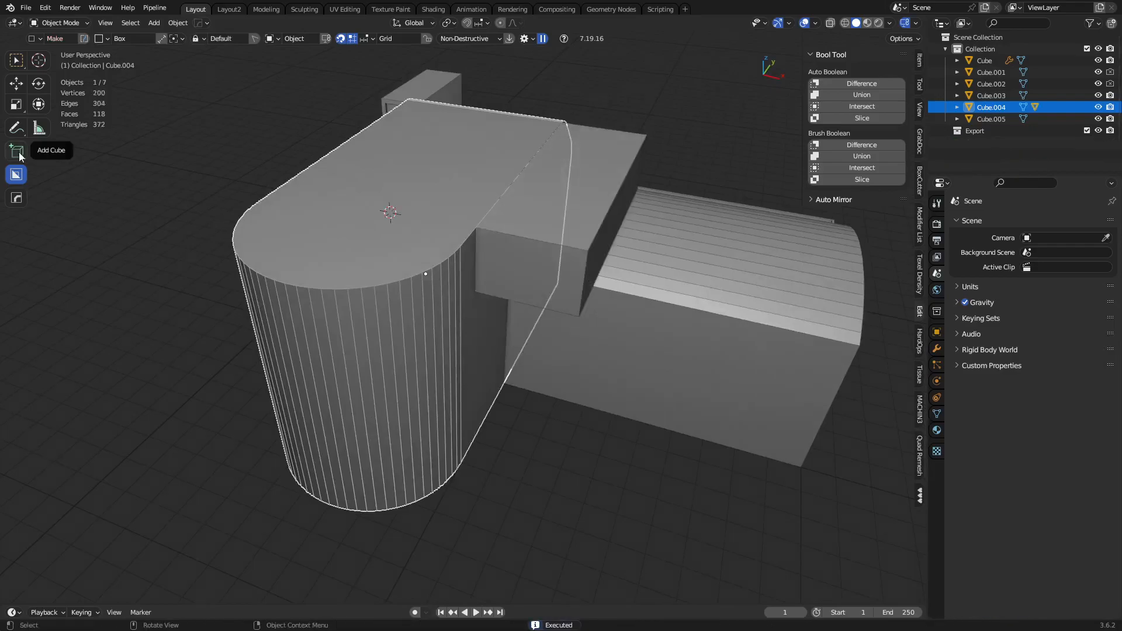
pyautogui.moveTo(616, 317); pyautogui.dragTo(521, 320, button='middle')
pyautogui.scroll(2, 520, 320)
pyautogui.click(402, 240)
pyautogui.press('x')
pyautogui.click(643, 298)
# - Connect the two vertices across the tall block's top face where the rounded end meets the straight sides, and return to Object Mode
pyautogui.moveTo(643, 298); pyautogui.dragTo(525, 319, button='middle')
pyautogui.click(489, 352)
pyautogui.hotkey('ctrl', 'Tab')
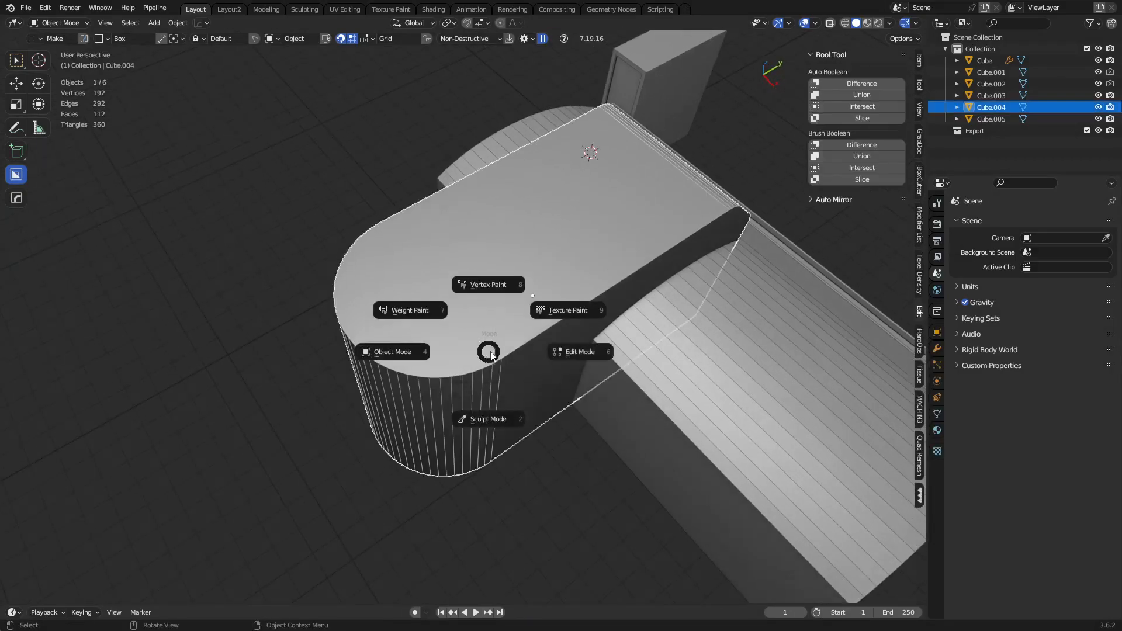
pyautogui.click(565, 351)
pyautogui.click(501, 358)
pyautogui.keyDown('shift'); pyautogui.click(383, 221); pyautogui.keyUp('shift')
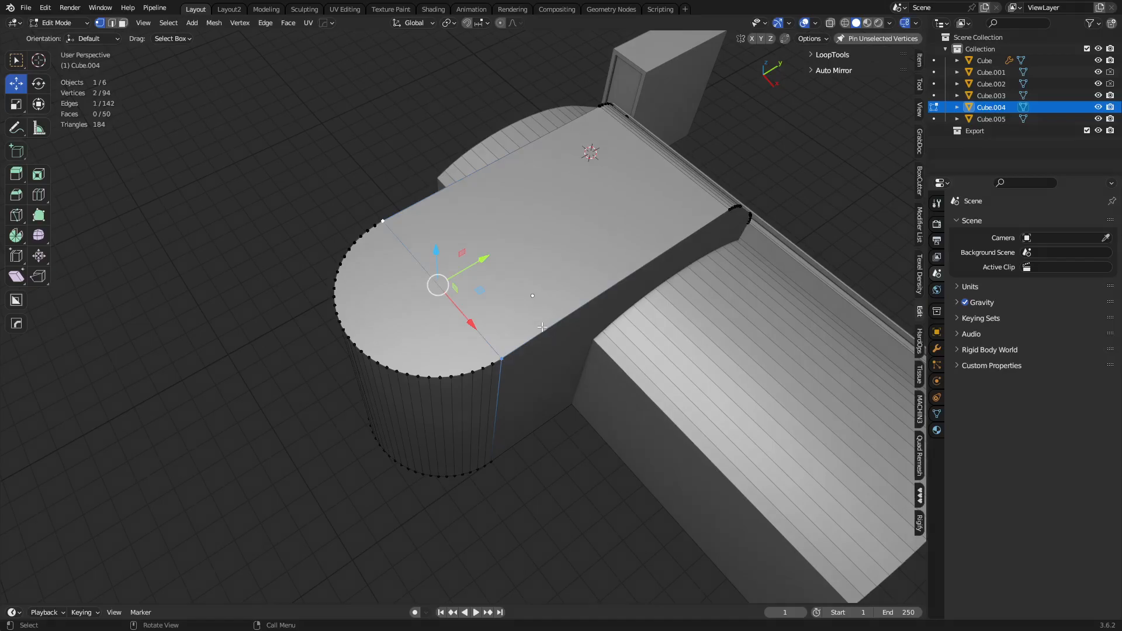
pyautogui.moveTo(519, 330); pyautogui.dragTo(428, 321, button='middle')
pyautogui.hotkey('ctrl', 'Tab')
pyautogui.click(400, 316)
pyautogui.hotkey('alt', 'a')
# - Adjust the BoxCutter snap grid to a size of 2.00 and dismiss the object context menu
pyautogui.press('ctrl')
pyautogui.keyDown('ctrl'); pyautogui.scroll(-1, 493, 279); pyautogui.keyUp('ctrl')
pyautogui.keyDown('ctrl'); pyautogui.scroll(2, 493, 280); pyautogui.keyUp('ctrl')
pyautogui.keyDown('ctrl'); pyautogui.scroll(-1, 493, 281); pyautogui.keyUp('ctrl')
pyautogui.keyDown('ctrl'); pyautogui.scroll(1, 493, 281); pyautogui.keyUp('ctrl')
pyautogui.rightClick(491, 278)
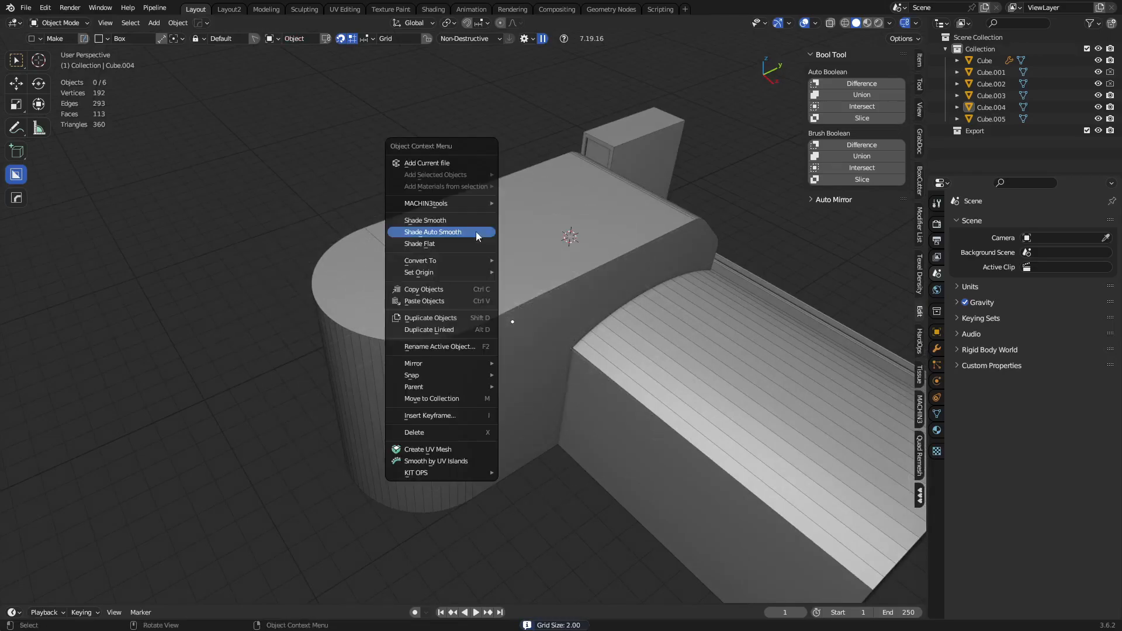
# - Reset the BoxCutter snap increment to its default value, then enlarge the snap grid to 4.00 over the tall block's top
pyautogui.click(365, 37)
pyautogui.click(347, 65)
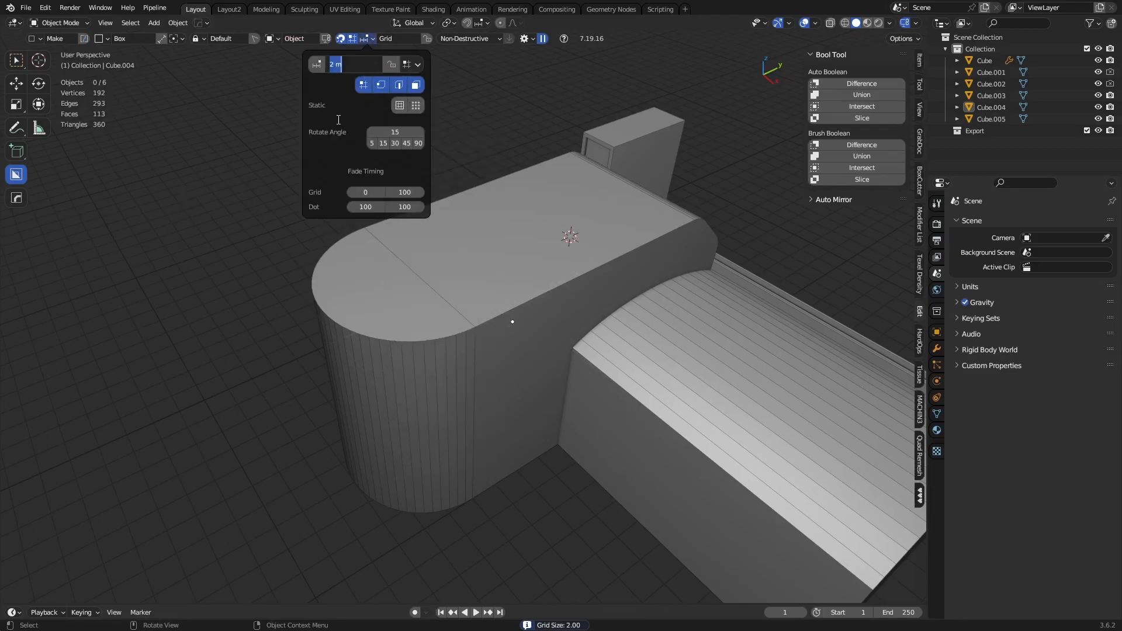
pyautogui.press('Escape')
pyautogui.rightClick(339, 65)
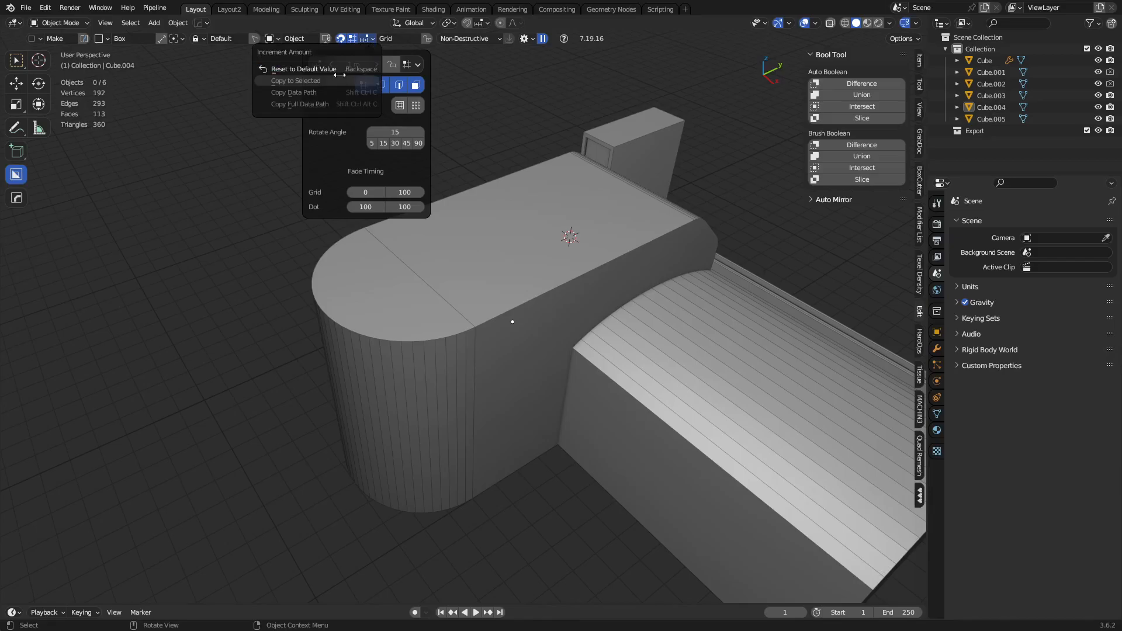
pyautogui.click(338, 71)
pyautogui.click(420, 65)
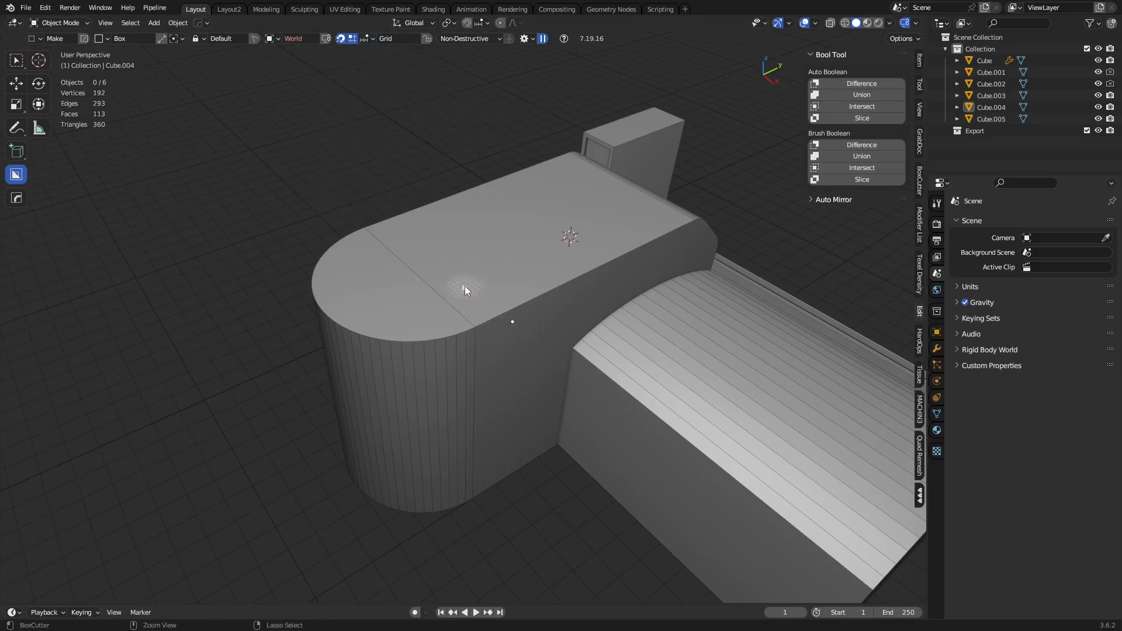
pyautogui.scroll(4, 488, 316)
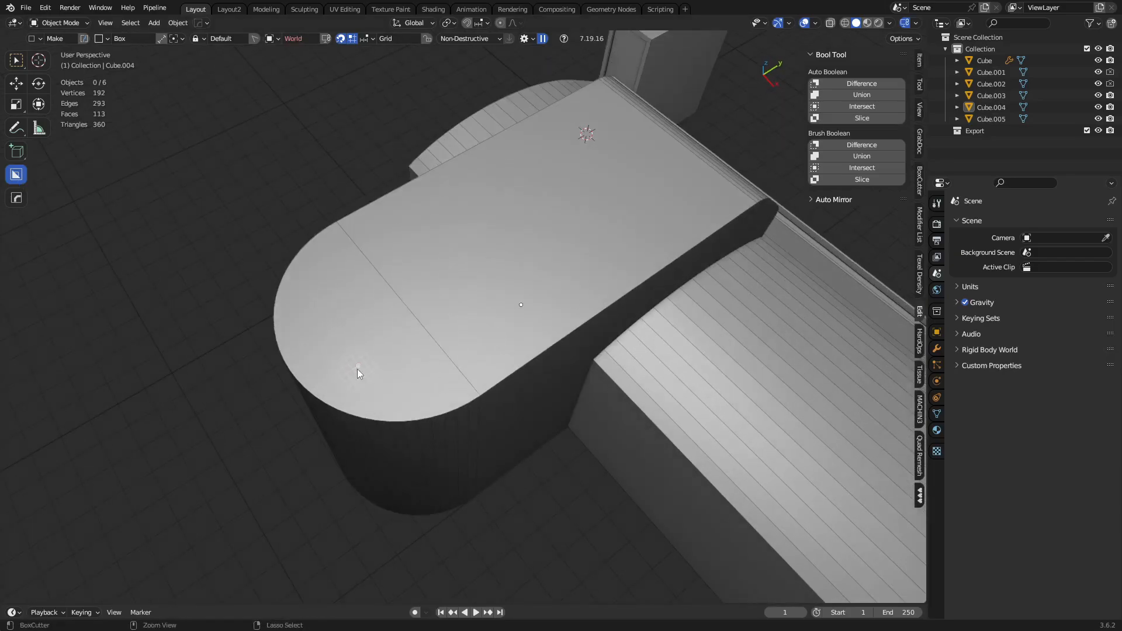
pyautogui.press('ctrl')
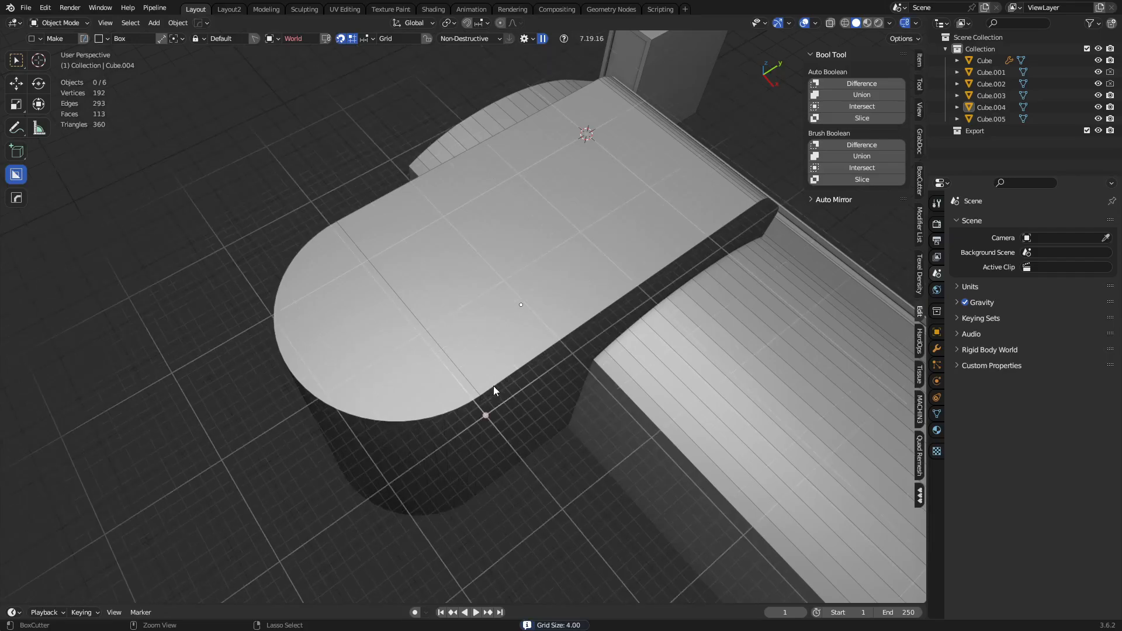
# - Set the BoxCutter snap grid size to 2.00, examine the tall block from several angles, and select it
pyautogui.click(364, 44)
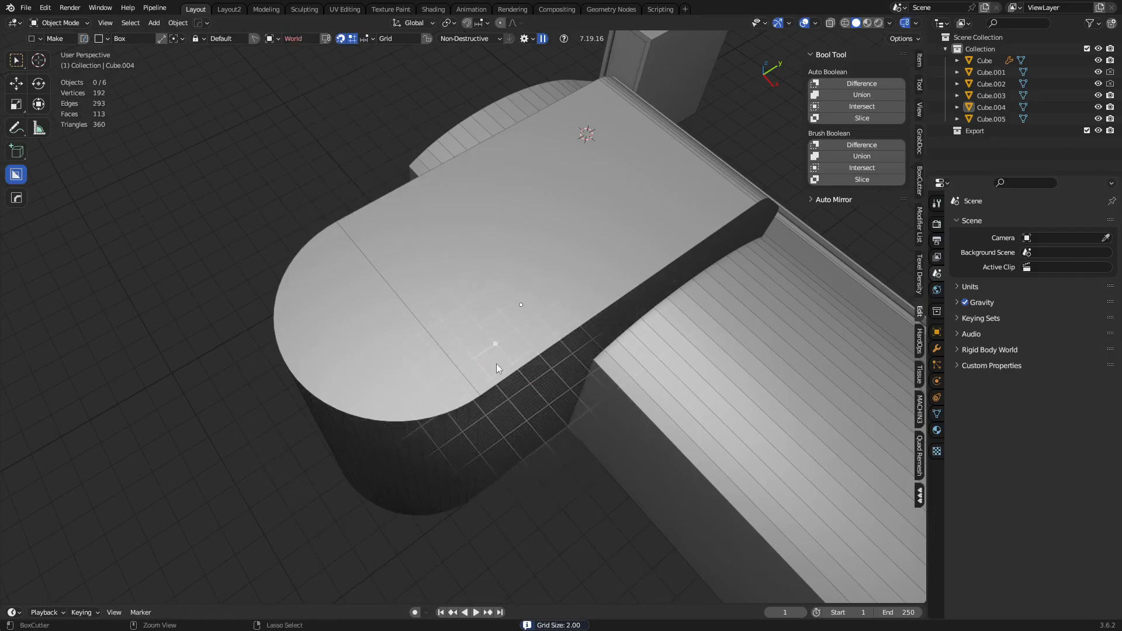
pyautogui.moveTo(514, 541); pyautogui.dragTo(476, 401, button='middle')
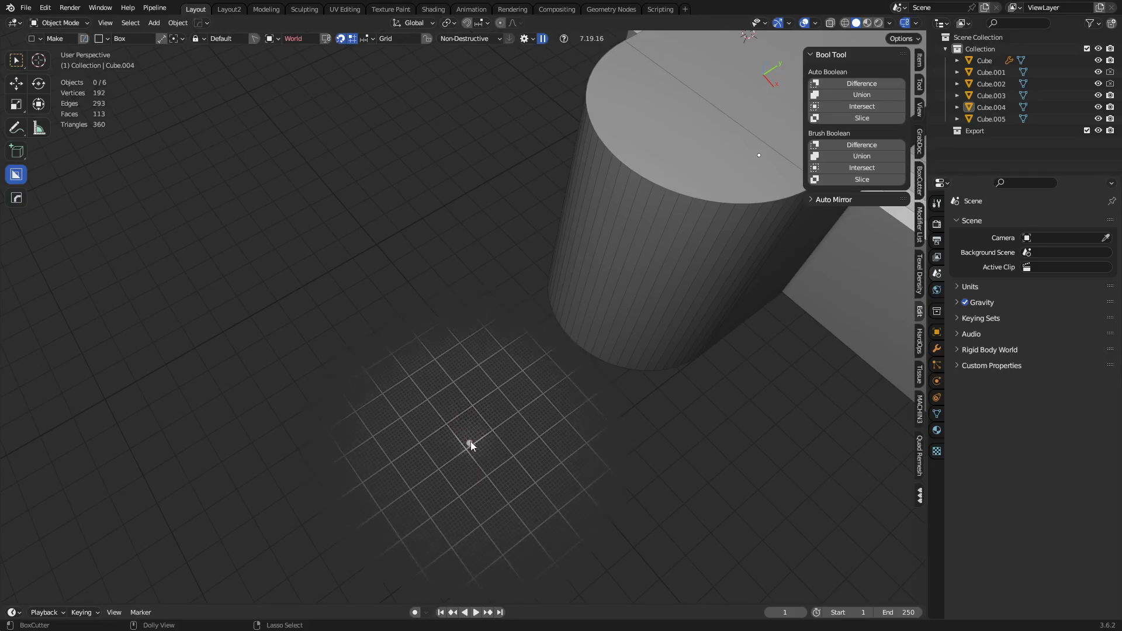
pyautogui.keyDown('shift'); pyautogui.moveTo(606, 409); pyautogui.dragTo(471, 448, button='middle'); pyautogui.keyUp('shift')
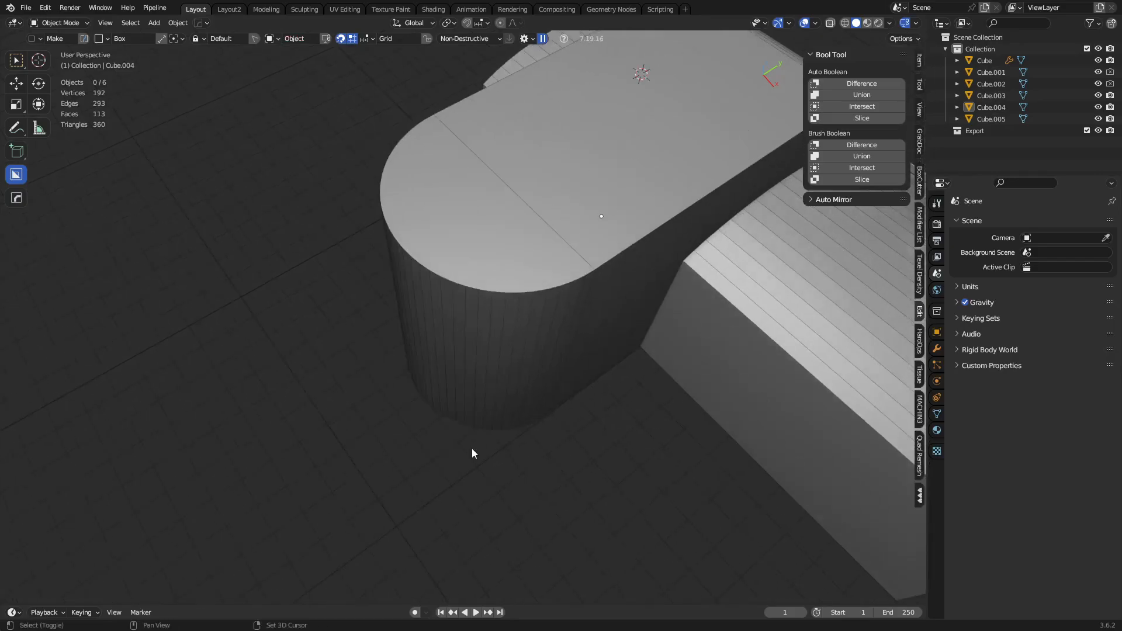
pyautogui.keyDown('shift'); pyautogui.moveTo(535, 392); pyautogui.dragTo(476, 450, button='middle'); pyautogui.keyUp('shift')
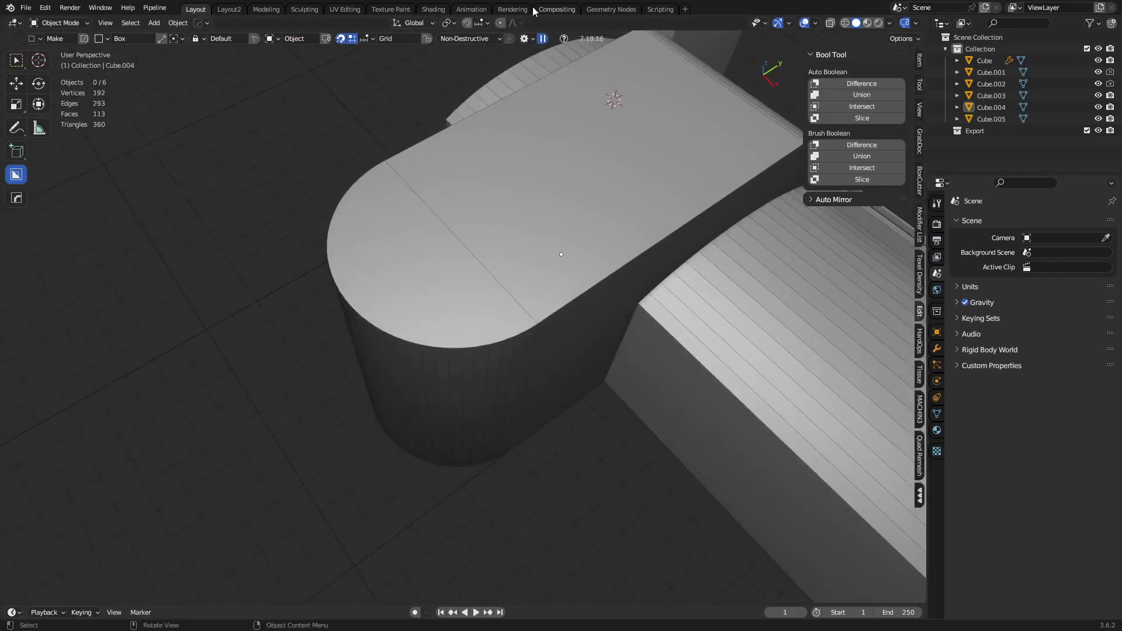
pyautogui.press('ctrl')
pyautogui.keyDown('ctrl'); pyautogui.moveTo(319, 465); pyautogui.dragTo(535, 322, button='middle'); pyautogui.keyUp('ctrl')
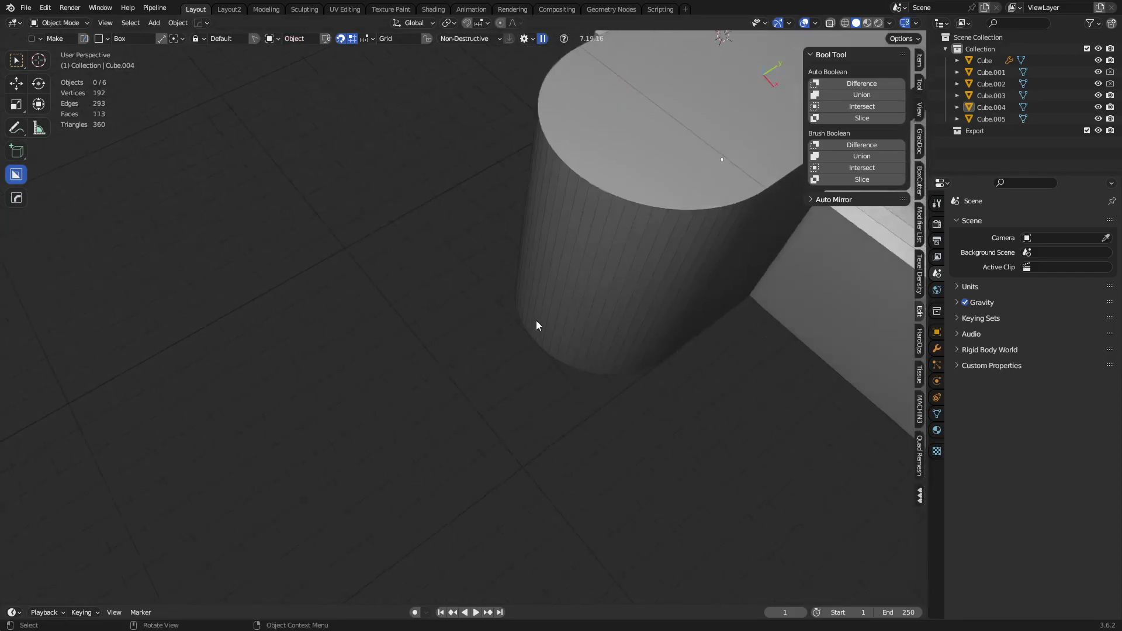
pyautogui.moveTo(469, 362); pyautogui.dragTo(493, 300, button='middle')
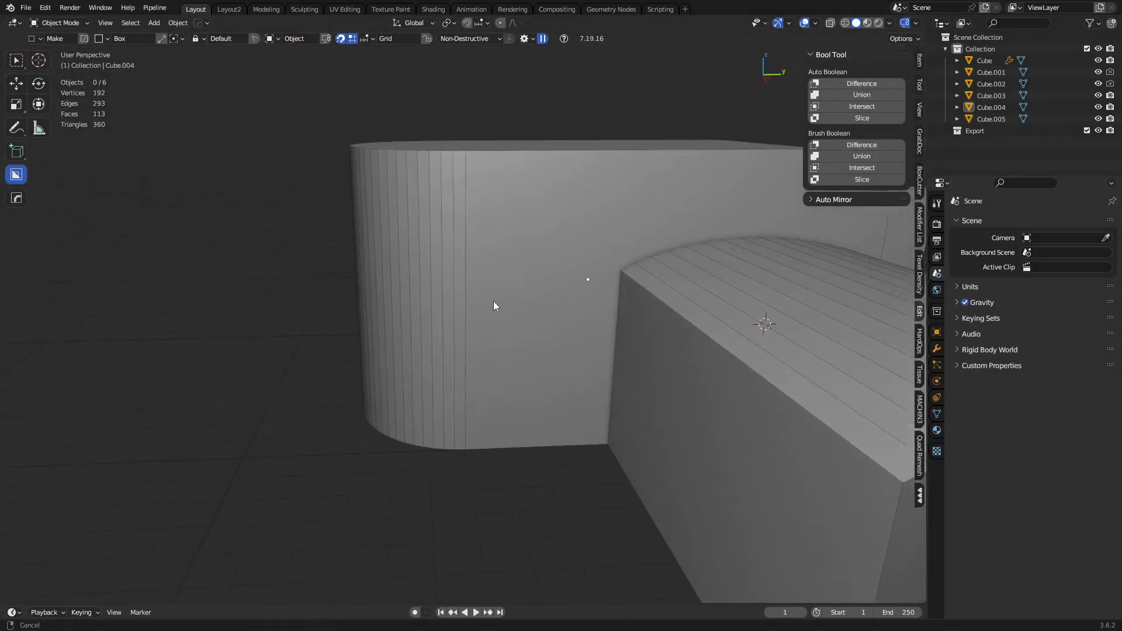
pyautogui.click(472, 278)
pyautogui.keyDown('alt'); pyautogui.moveTo(580, 270); pyautogui.dragTo(495, 294, button='middle'); pyautogui.keyUp('alt')
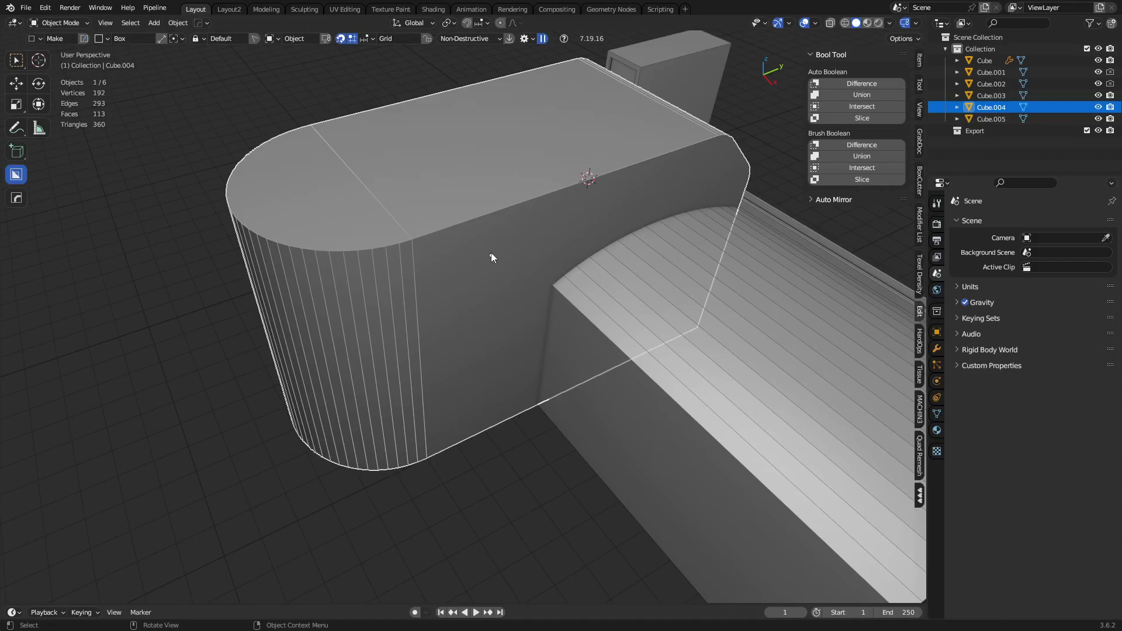
# - Turn on the static grid in BoxCutter's snapping settings for the tall block's side wall
pyautogui.click(367, 39)
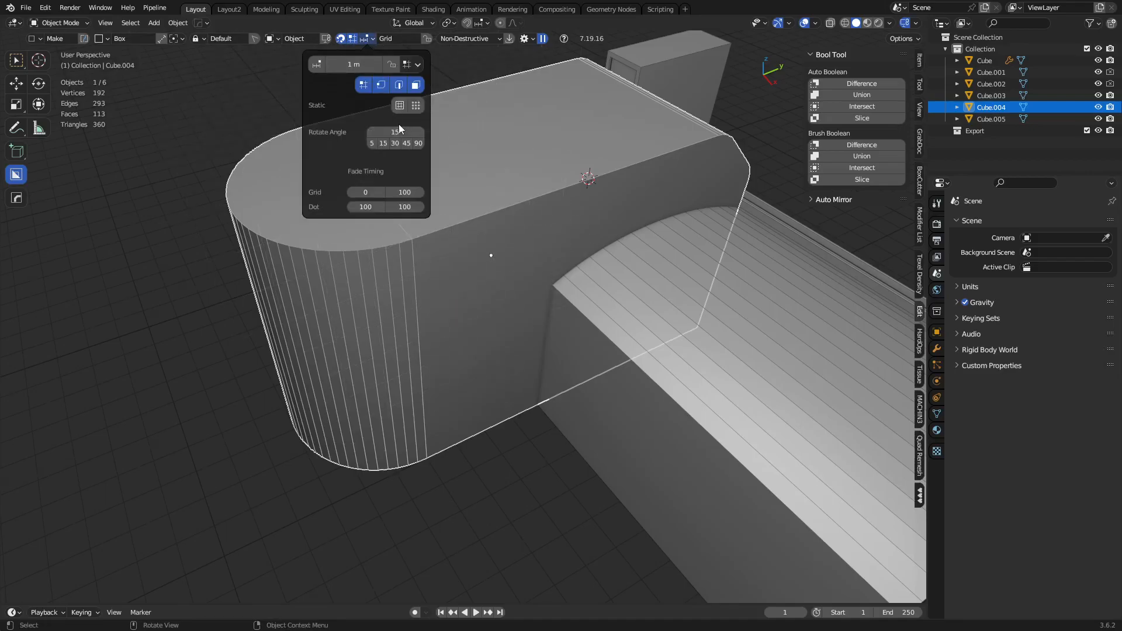
pyautogui.click(414, 64)
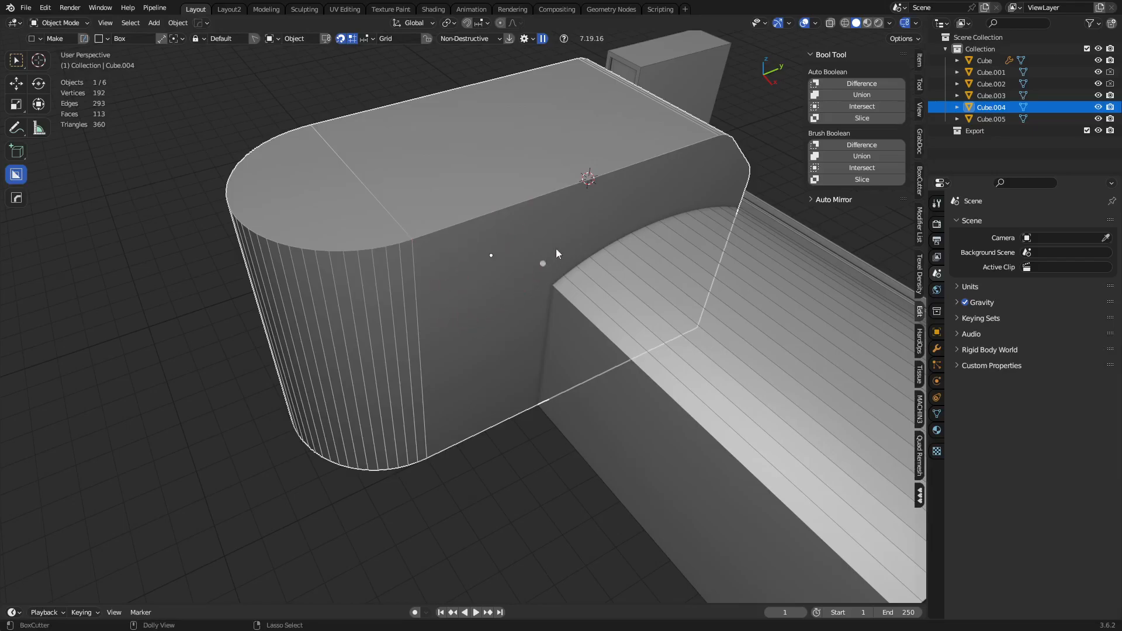
pyautogui.click(370, 38)
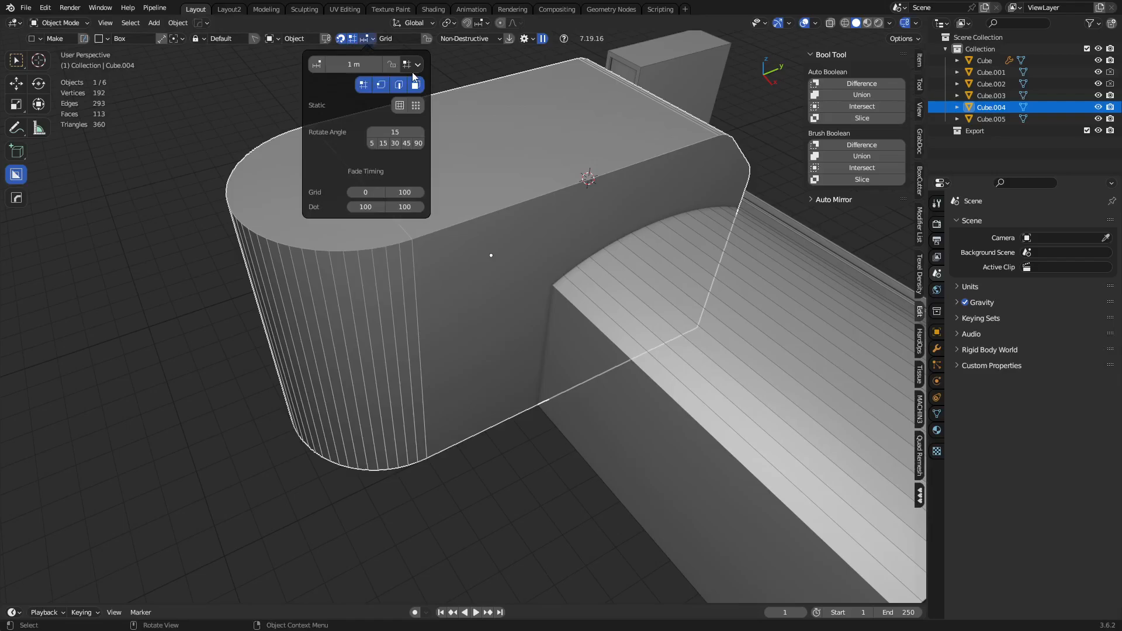
pyautogui.rightClick(403, 94)
pyautogui.click(404, 95)
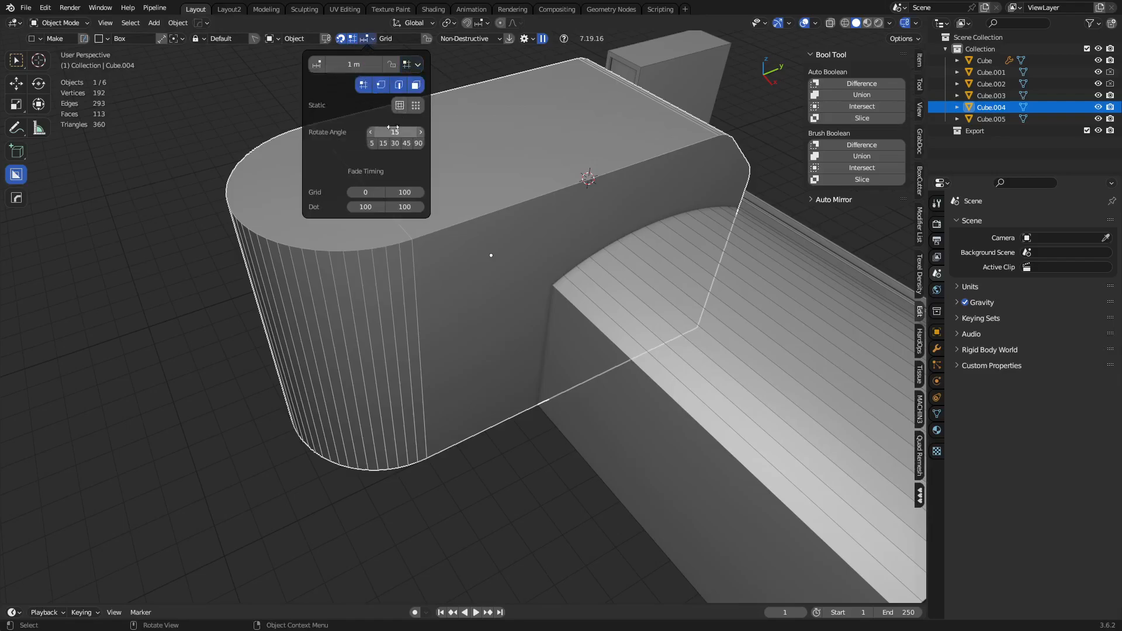
pyautogui.click(399, 106)
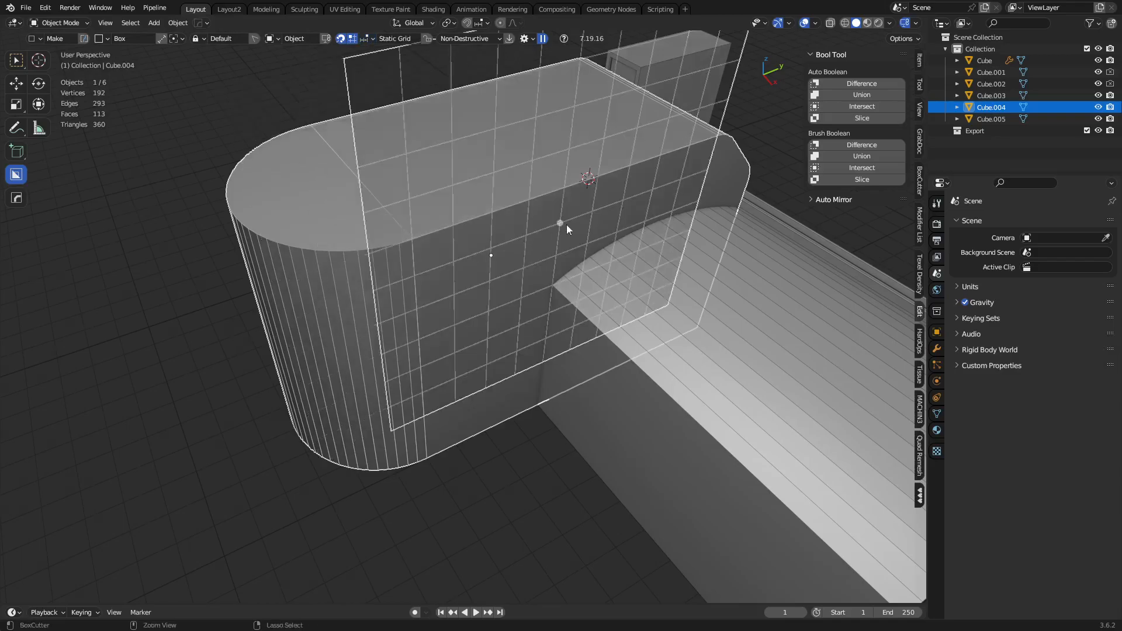
# - Turn off BoxCutter's static grid and switch its snapping to dots, keeping the tall block's top face in view
pyautogui.click(367, 37)
pyautogui.click(400, 106)
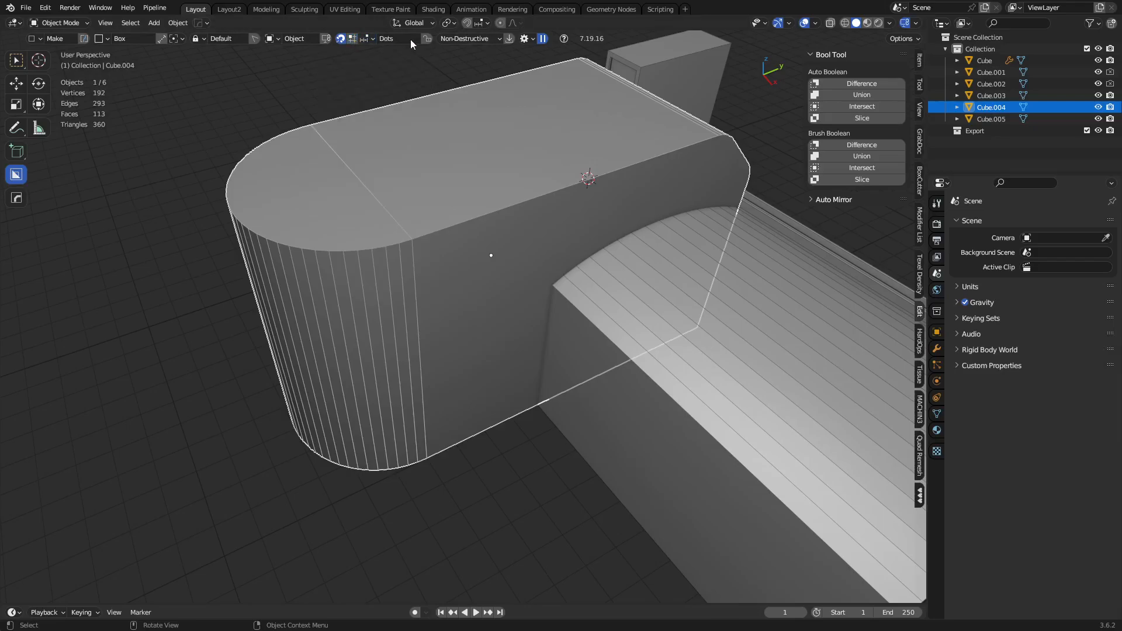
pyautogui.keyDown('shift'); pyautogui.moveTo(467, 216); pyautogui.dragTo(480, 250, button='middle'); pyautogui.keyUp('shift')
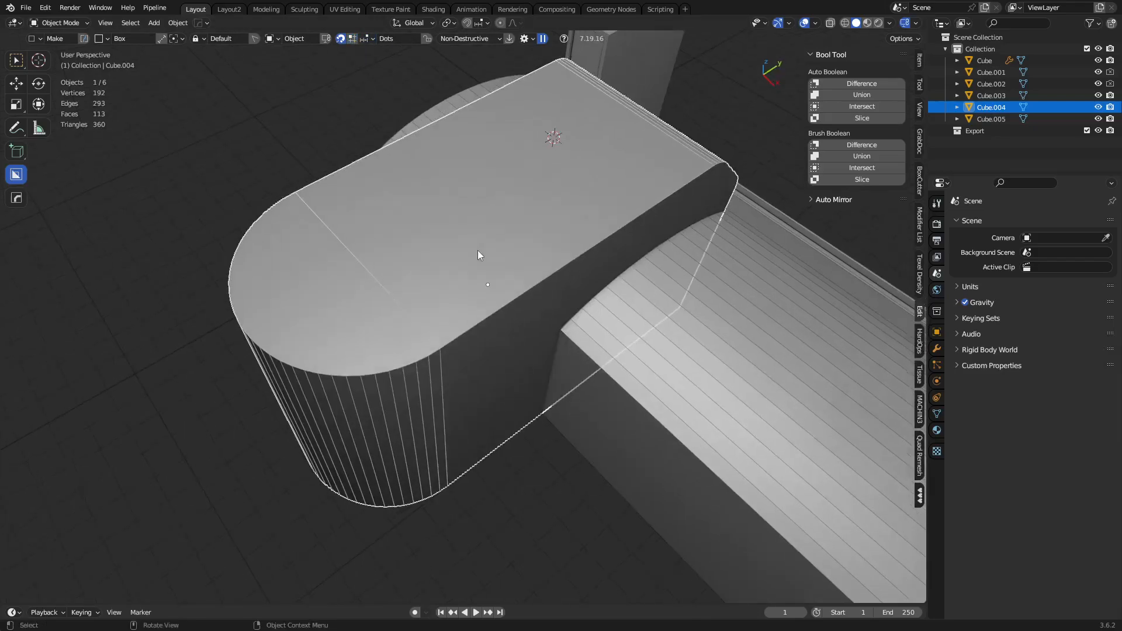
pyautogui.press('ctrl')
pyautogui.moveTo(436, 302); pyautogui.dragTo(417, 283, button='middle')
# - Make a BoxCutter cylinder with the Circle shape, centred on the tall block's top seam and extruded upward, then delete it
pyautogui.press('d')
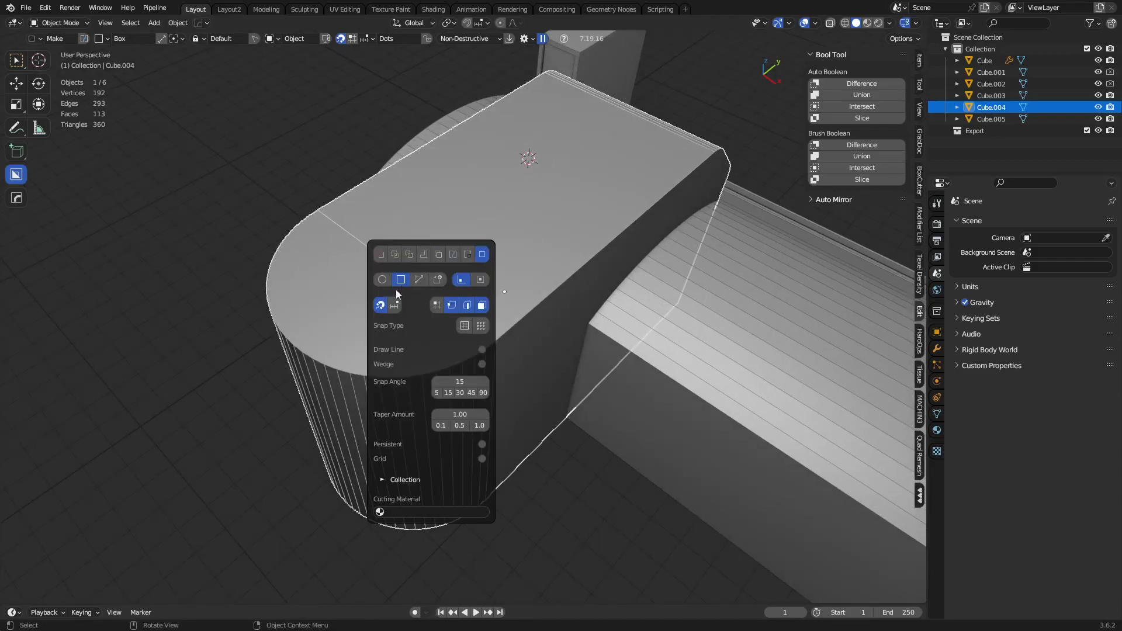
pyautogui.click(382, 280)
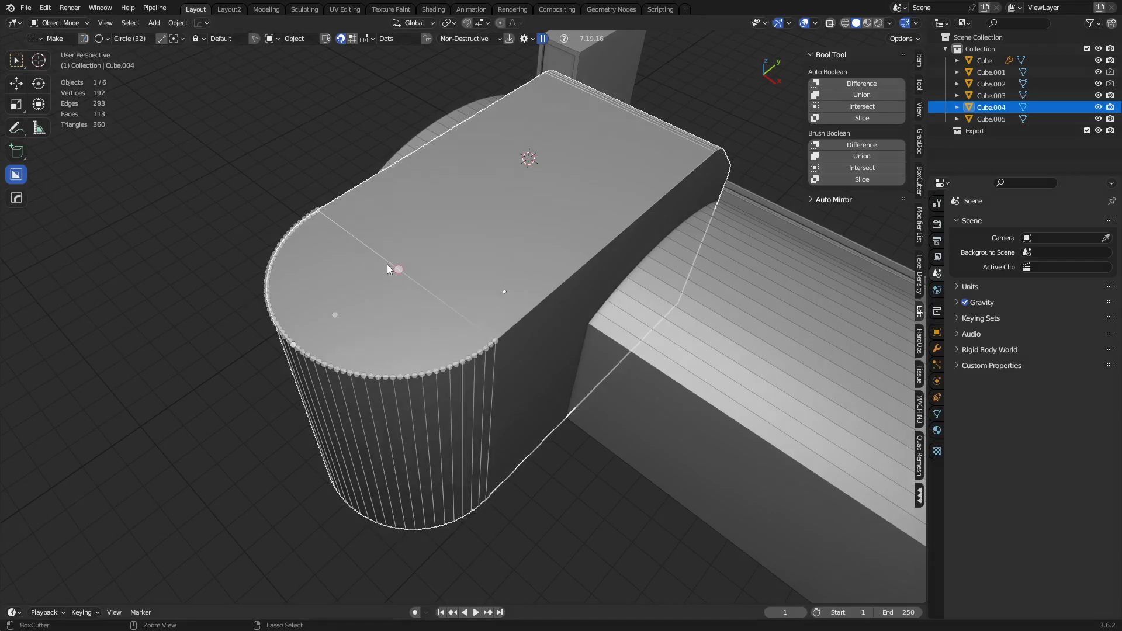
pyautogui.moveTo(399, 271); pyautogui.dragTo(491, 327)
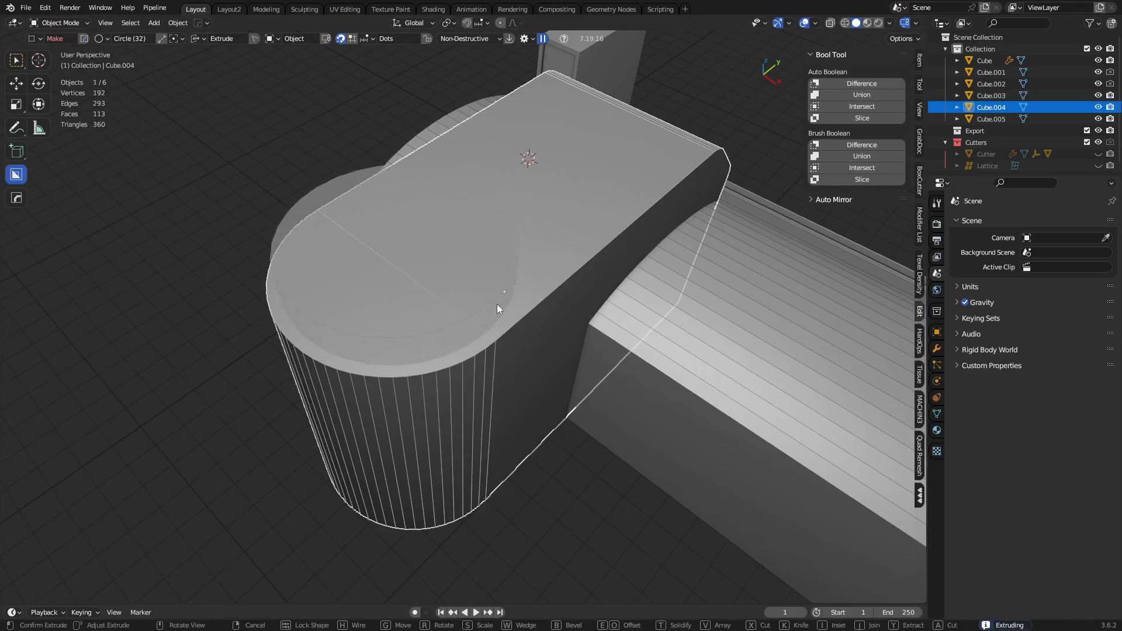
pyautogui.click(500, 306)
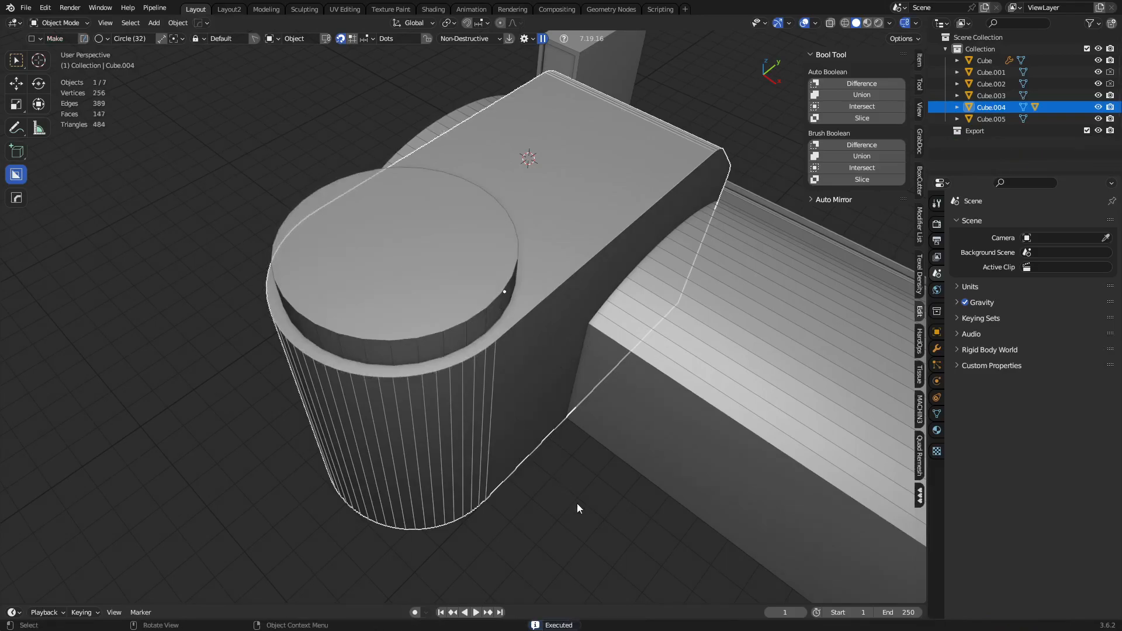
pyautogui.press('x')
pyautogui.click(429, 355)
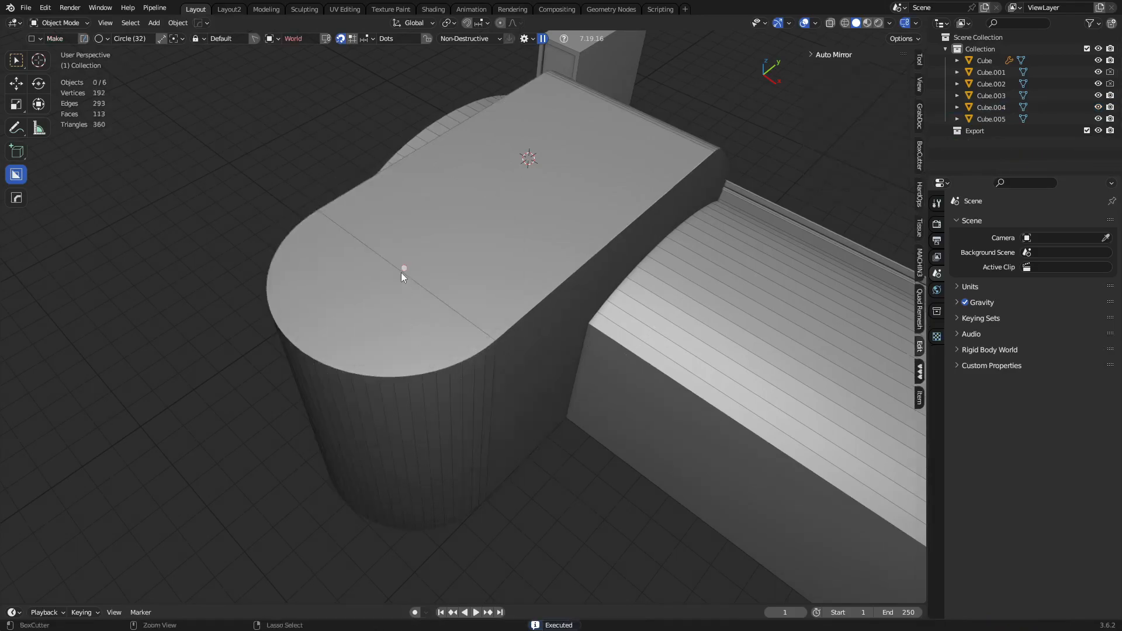
# - Reselect the tall block and try to draw a BoxCutter circle from the midpoint of its top seam
pyautogui.moveTo(402, 270); pyautogui.dragTo(448, 293)
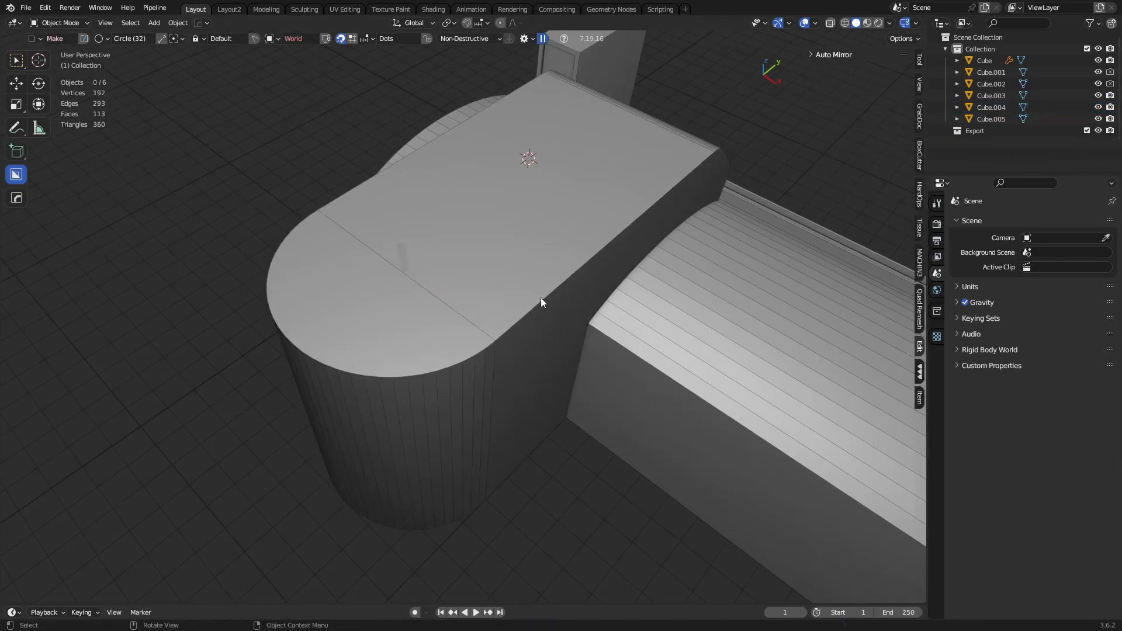
pyautogui.press('Escape')
pyautogui.click(441, 306)
pyautogui.moveTo(402, 267)
pyautogui.mouseDown()
pyautogui.moveTo(507, 316)
pyautogui.moveTo(528, 348)
pyautogui.moveTo(512, 299)
pyautogui.moveTo(584, 275)
pyautogui.moveTo(541, 272)
pyautogui.moveTo(524, 290)
pyautogui.mouseUp()
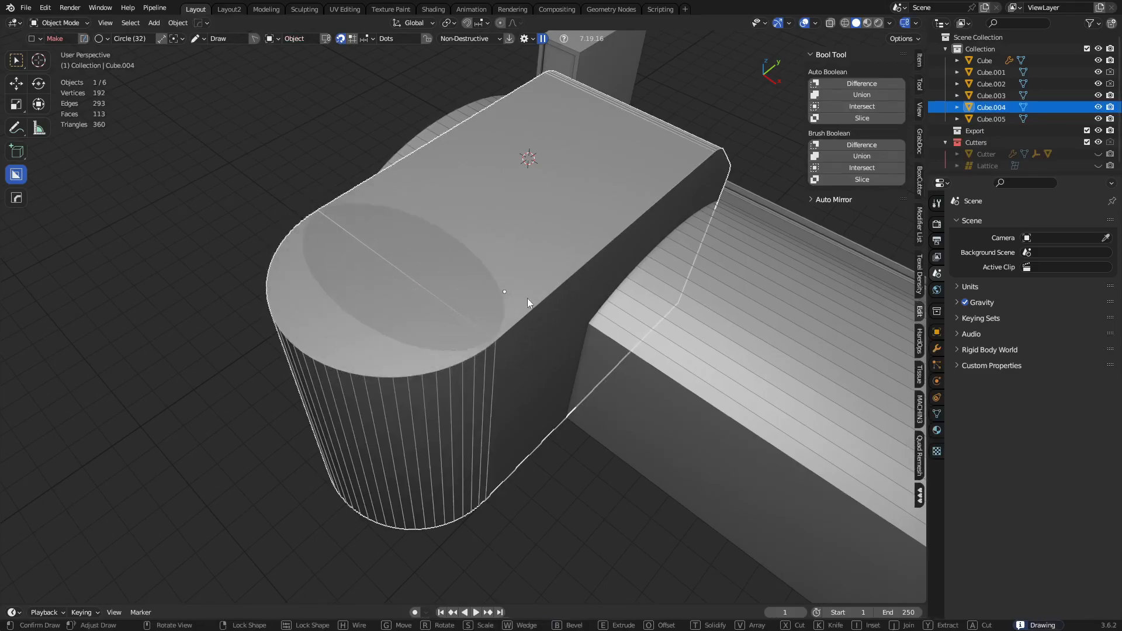
pyautogui.rightClick(497, 284)
# - Switch BoxCutter to the Box shape, make a raised box centred on the tall block's top seam, and delete it
pyautogui.hotkey('ctrl', 'd')
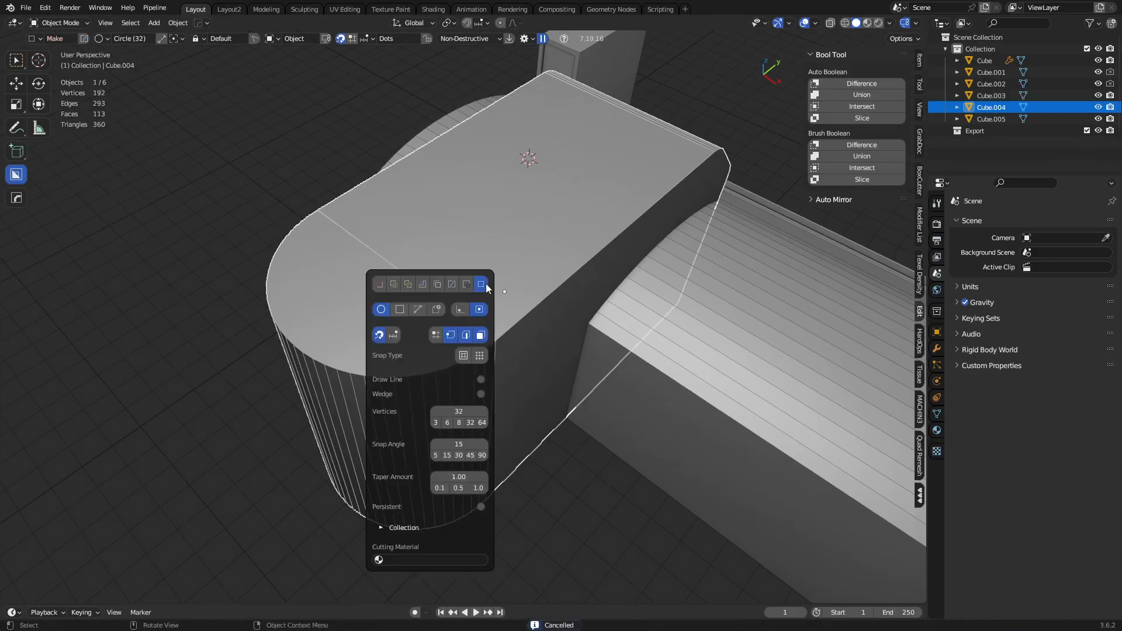
pyautogui.click(400, 309)
pyautogui.moveTo(398, 270)
pyautogui.mouseDown()
pyautogui.moveTo(523, 264)
pyautogui.moveTo(496, 285)
pyautogui.moveTo(491, 270)
pyautogui.moveTo(573, 268)
pyautogui.moveTo(500, 269)
pyautogui.moveTo(511, 273)
pyautogui.mouseUp()
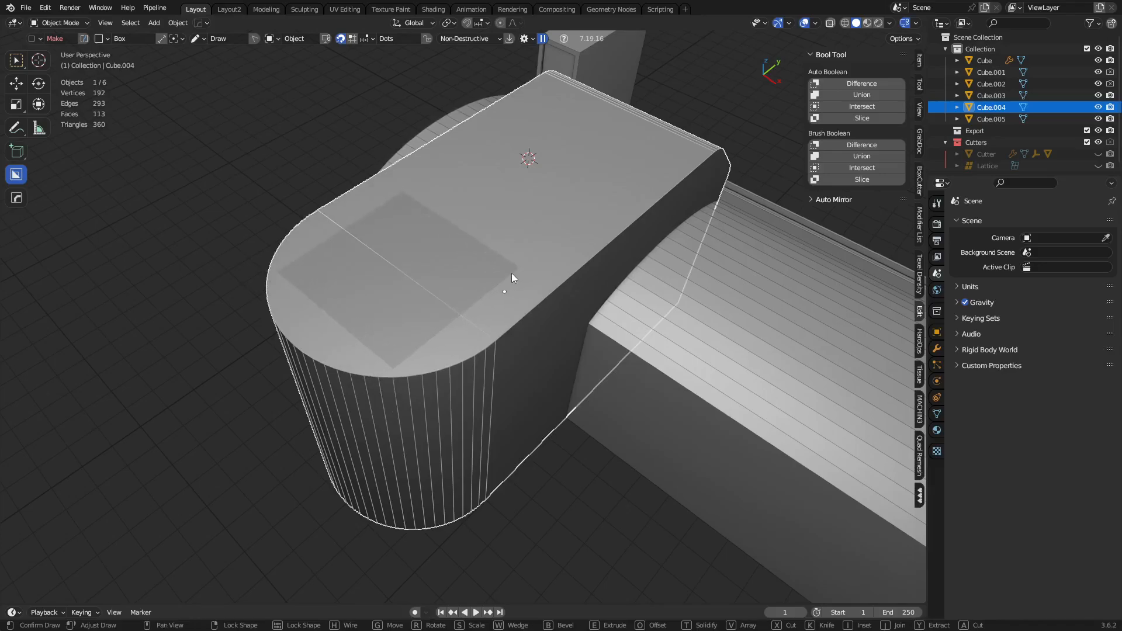
pyautogui.click(503, 206)
pyautogui.click(471, 290)
pyautogui.moveTo(520, 300); pyautogui.dragTo(471, 270, button='middle')
pyautogui.press('x')
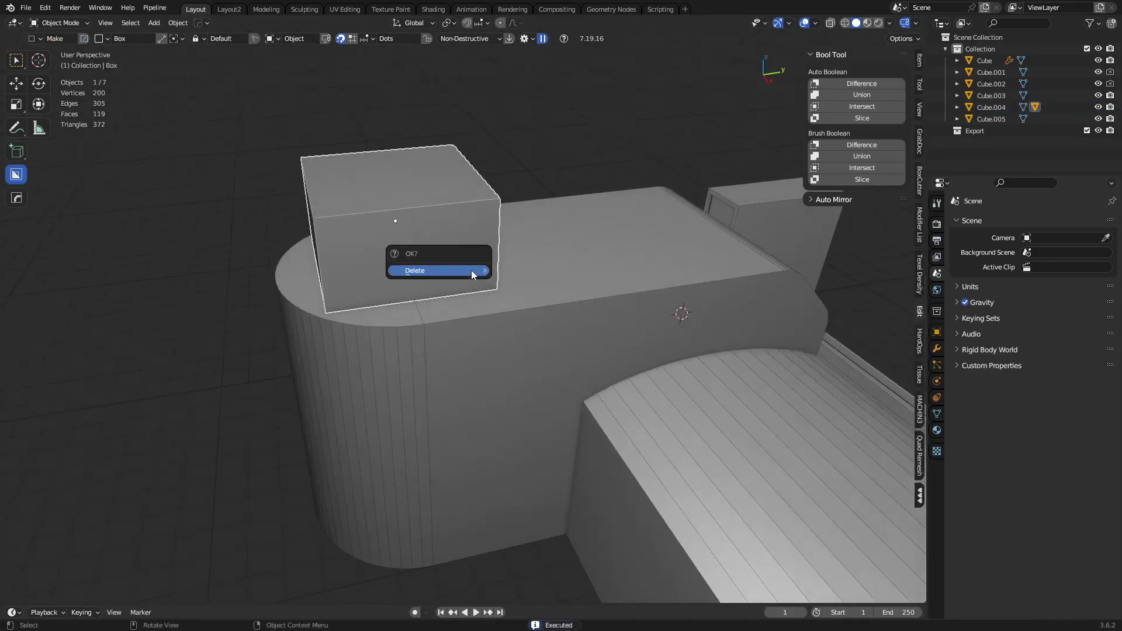
pyautogui.click(472, 270)
# - Select the tall block, draw another centred box from its top seam's midpoint, extrude it, and undo the result
pyautogui.moveTo(371, 271); pyautogui.dragTo(398, 297, button='middle')
pyautogui.click(399, 297)
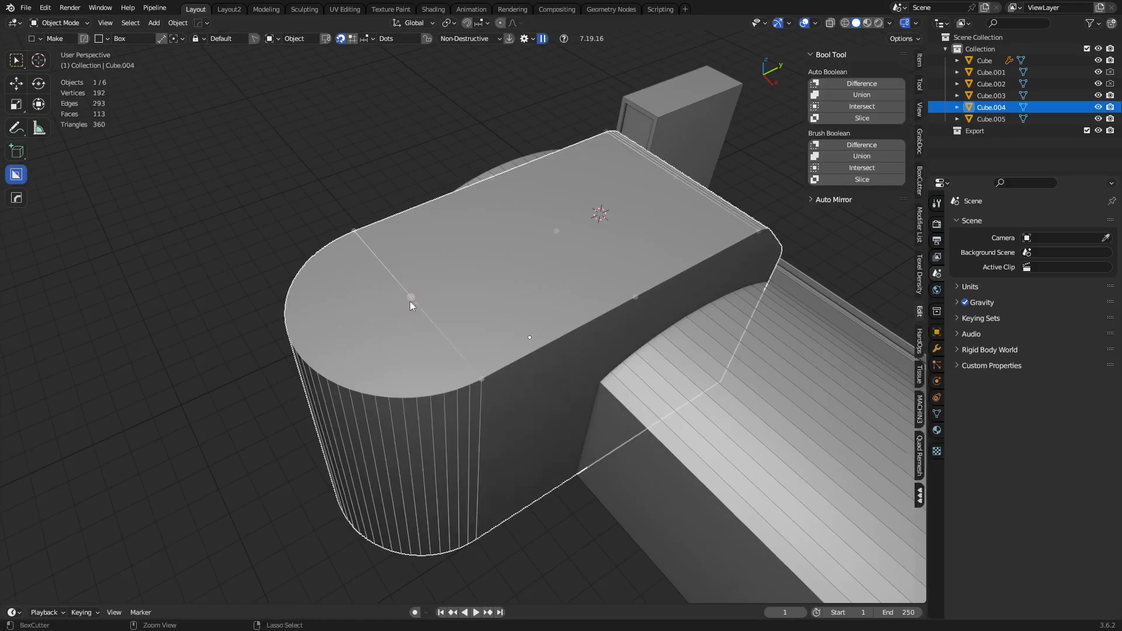
pyautogui.moveTo(409, 296)
pyautogui.mouseDown()
pyautogui.moveTo(493, 325)
pyautogui.moveTo(525, 304)
pyautogui.mouseUp()
pyautogui.click(524, 259)
pyautogui.moveTo(577, 313); pyautogui.dragTo(632, 363, button='middle')
pyautogui.hotkey('ctrl', 'z')
# - Draw a BoxCutter box around the top seam's midpoint, reaching toward the rounded end, and extrude it slightly upward
pyautogui.moveTo(581, 397); pyautogui.dragTo(486, 373, button='middle')
pyautogui.moveTo(415, 325)
pyautogui.mouseDown()
pyautogui.moveTo(461, 384)
pyautogui.moveTo(440, 412)
pyautogui.mouseUp()
pyautogui.moveTo(455, 418); pyautogui.dragTo(459, 425)
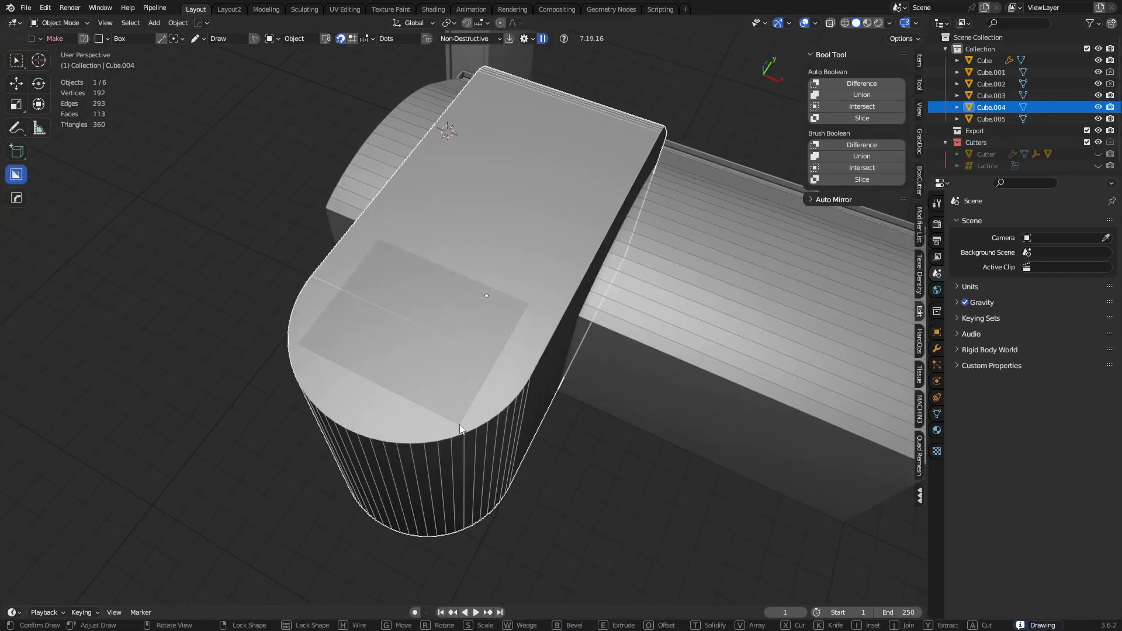
pyautogui.click(459, 392)
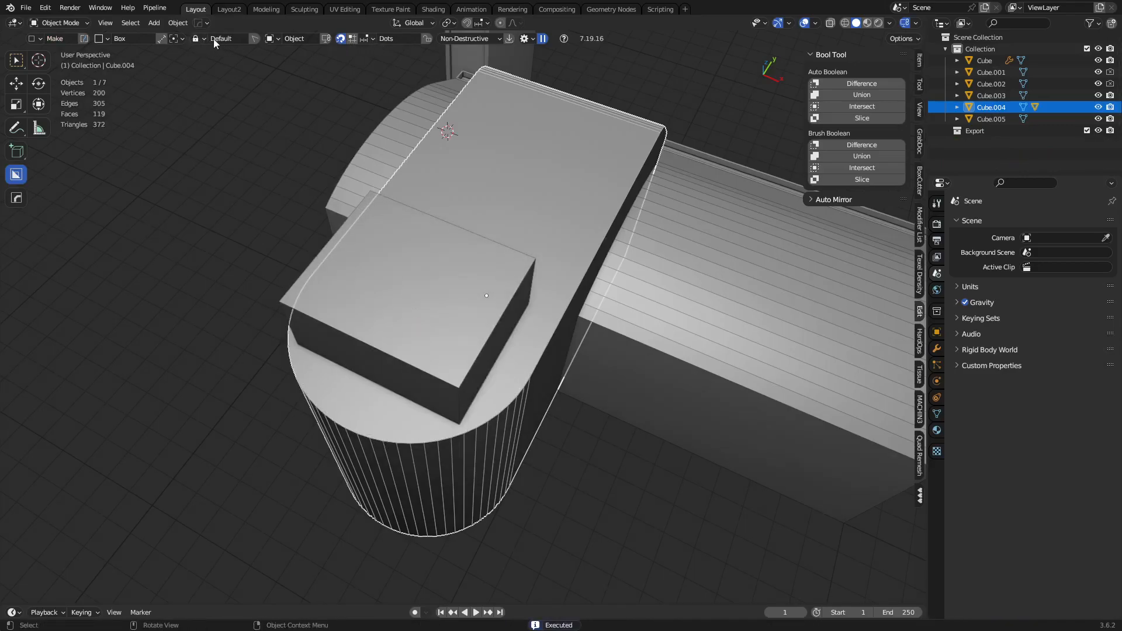
# - Look through BoxCutter's orient methods for object alignment, then delete the raised box from the tall block's top
pyautogui.click(275, 38)
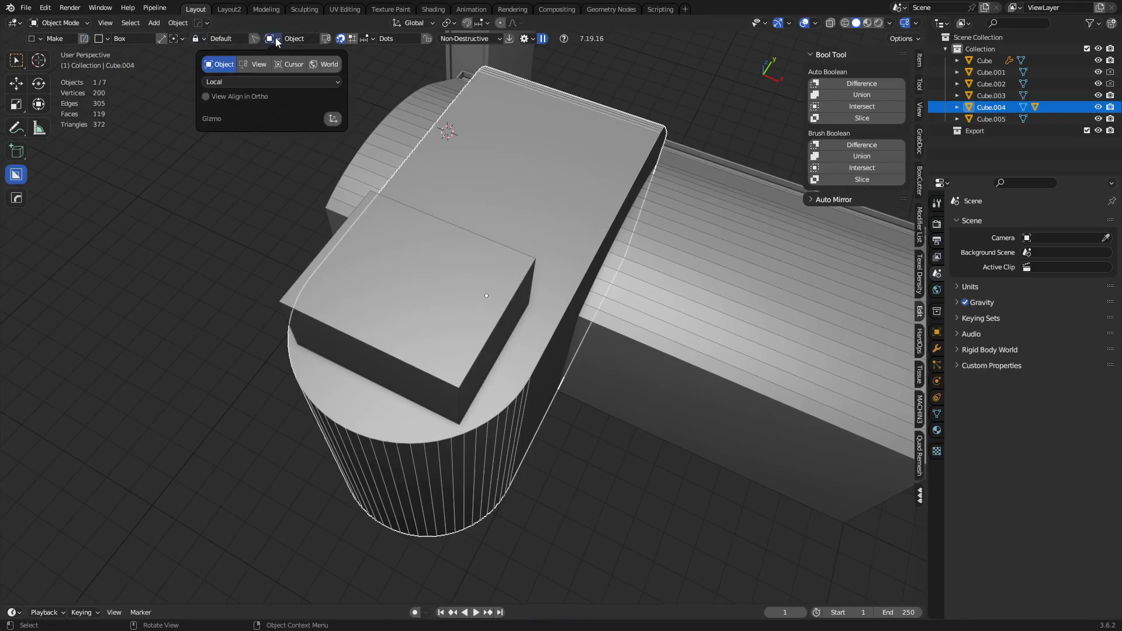
pyautogui.click(228, 84)
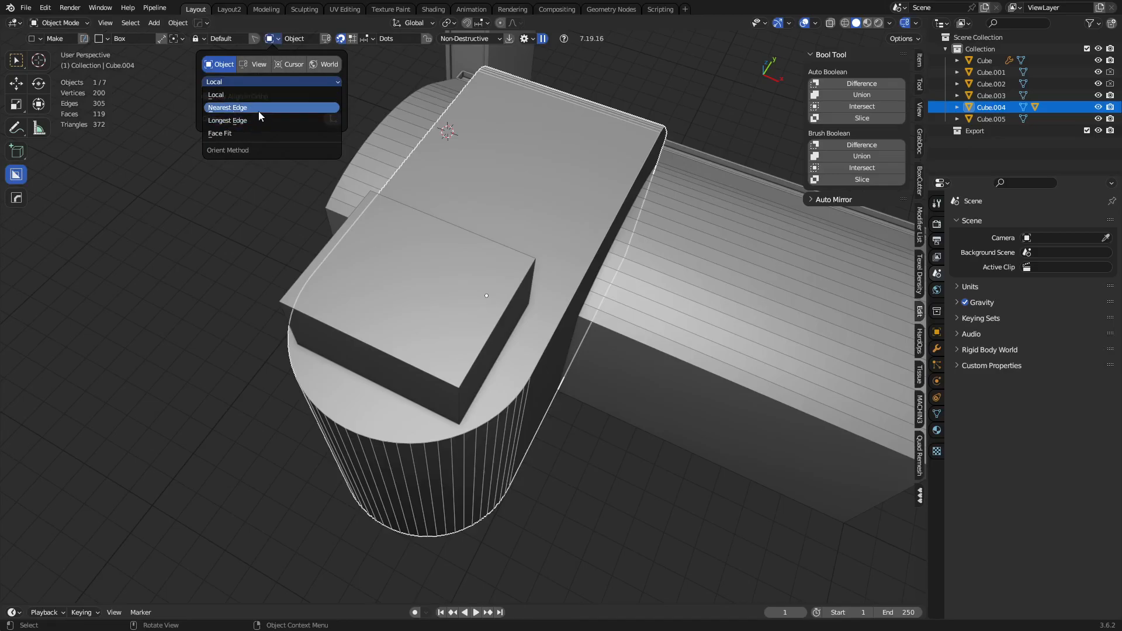
pyautogui.moveTo(534, 361); pyautogui.dragTo(516, 283, button='middle')
pyautogui.click(380, 202)
pyautogui.press('x')
pyautogui.click(473, 236)
# - Make a BoxCutter box centred on the middle snap dot of the tall block's top face and extrude it upward
pyautogui.moveTo(472, 237); pyautogui.dragTo(456, 356, button='middle')
pyautogui.click(397, 355)
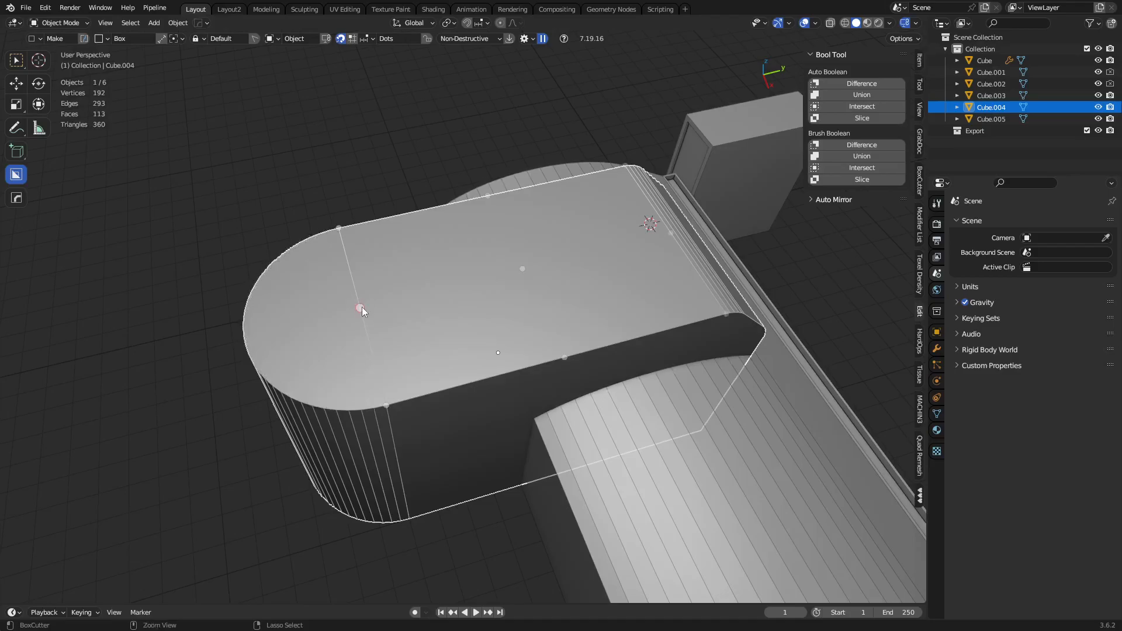
pyautogui.moveTo(524, 267)
pyautogui.mouseDown()
pyautogui.moveTo(480, 311)
pyautogui.moveTo(350, 328)
pyautogui.moveTo(360, 390)
pyautogui.moveTo(361, 381)
pyautogui.mouseUp()
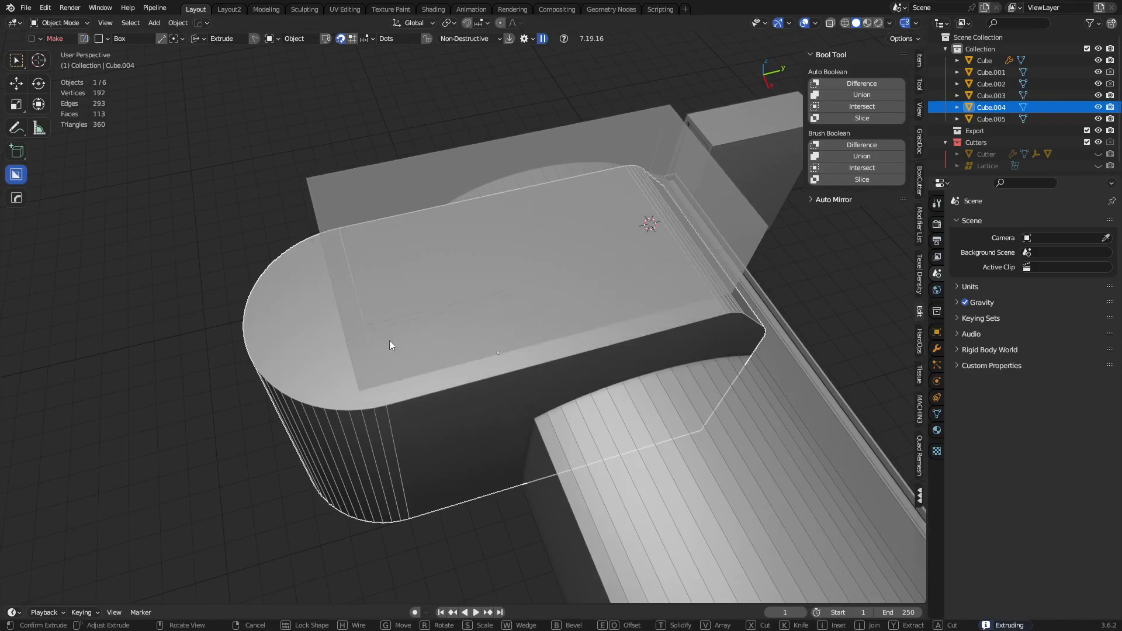
pyautogui.click(382, 345)
pyautogui.moveTo(650, 342); pyautogui.dragTo(522, 301, button='middle')
# - In Edit Mode, move the new box's end face nearest the sloped edge about 1.28 m inward along Y
pyautogui.press('Tab')
pyautogui.hotkey('alt', 'a')
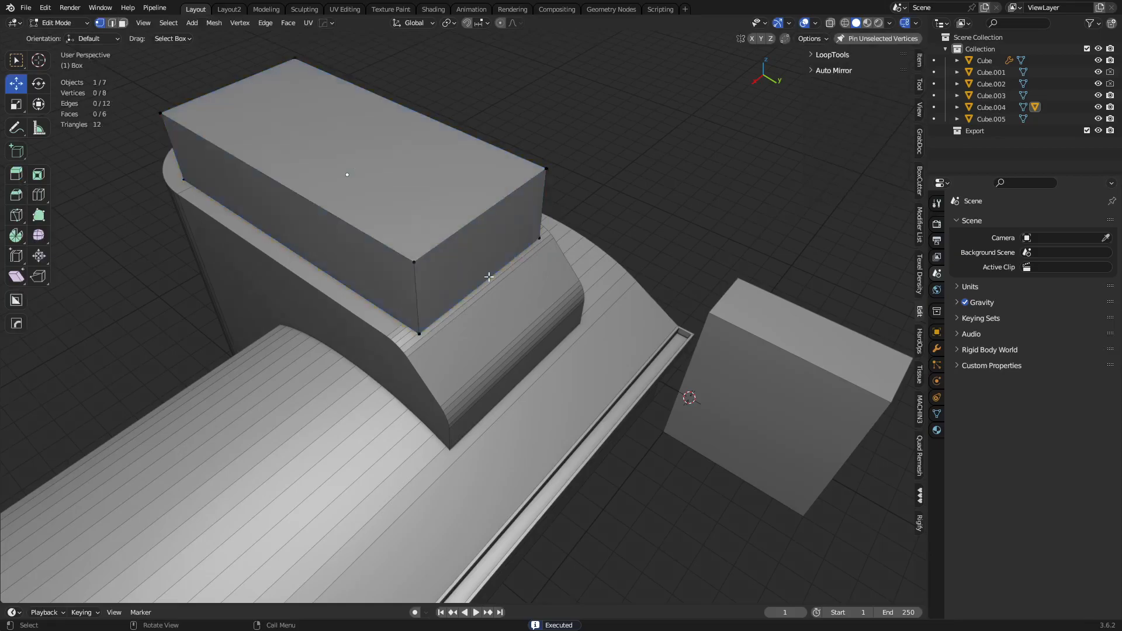
pyautogui.press('3')
pyautogui.click(461, 263)
pyautogui.press('g')
pyautogui.press('y')
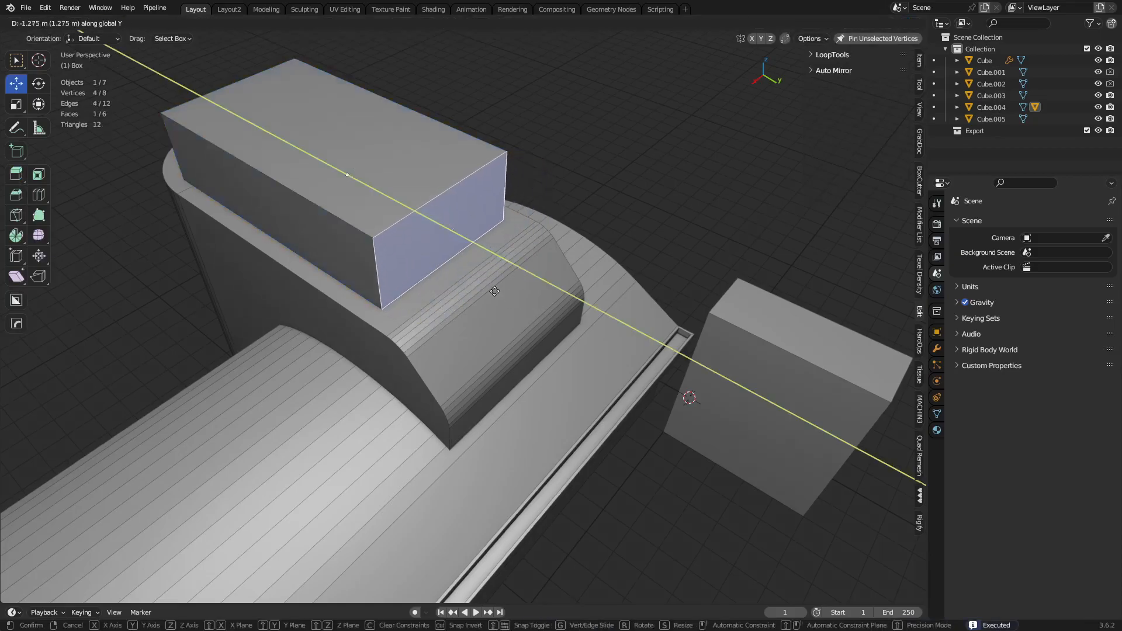
pyautogui.click(497, 292)
# - Lower the box's top face along Z to roughly halve the box's height
pyautogui.click(374, 189)
pyautogui.press('g')
pyautogui.press('z')
pyautogui.click(356, 246)
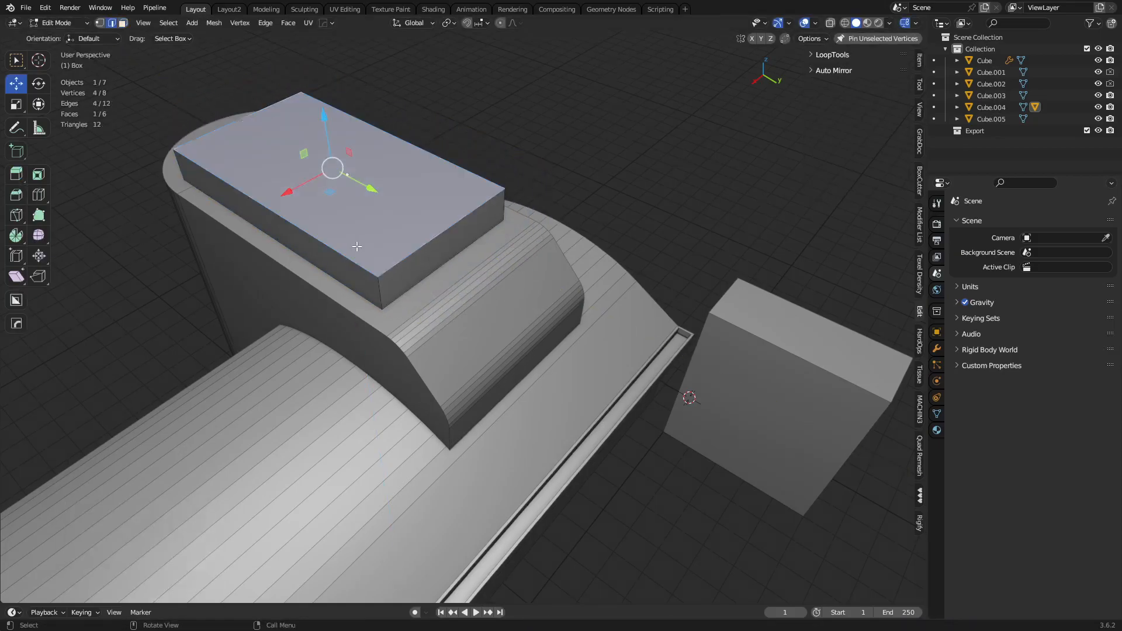
# - Extrude the box's top face upward and scale it to about 0.69 along X so its long sides taper
pyautogui.press('e')
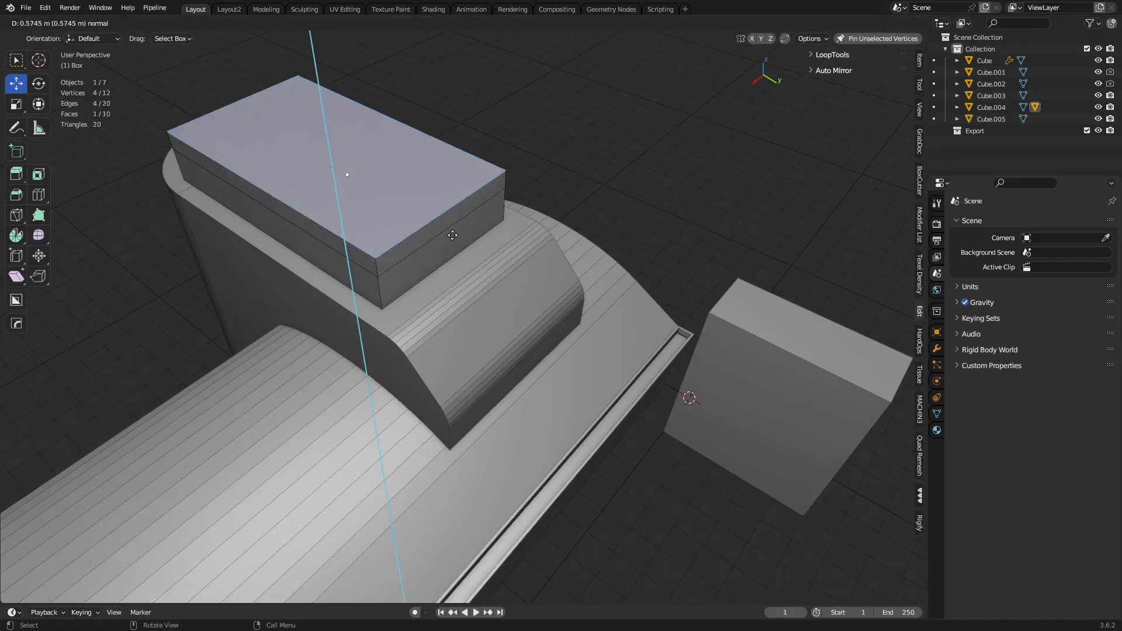
pyautogui.click(451, 233)
pyautogui.press('s')
pyautogui.press('x')
pyautogui.click(483, 272)
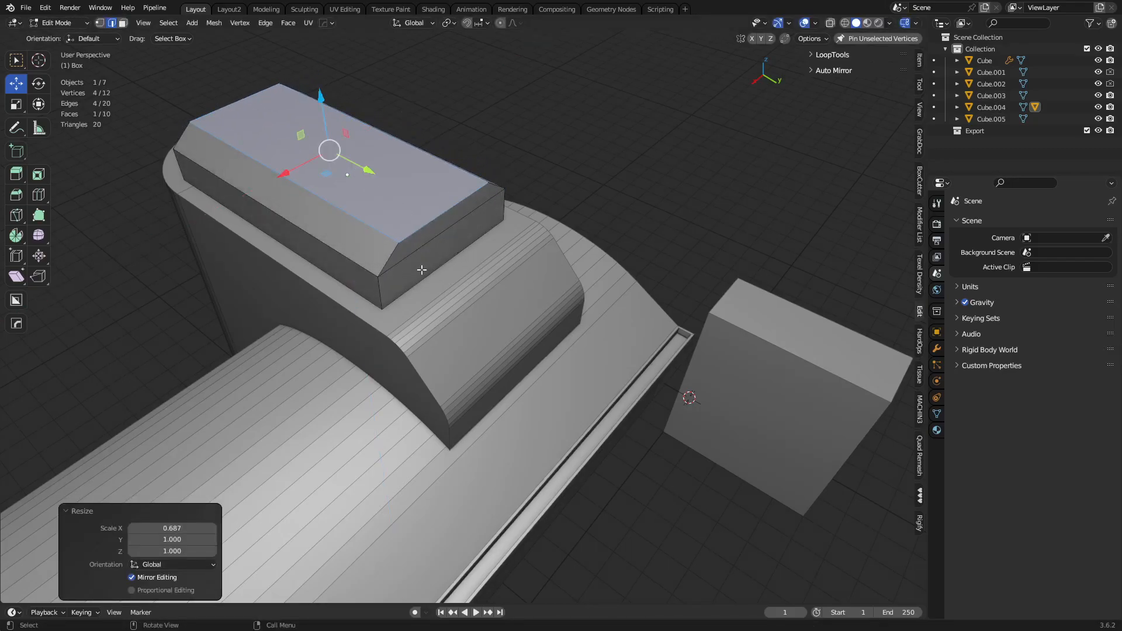
# - Grow the selection to the whole tapered section and lower it along Z, leaving a thin base lip
pyautogui.press('ctrl+KP_Add')
pyautogui.press('g')
pyautogui.press('z')
pyautogui.click(523, 292)
pyautogui.press('Tab')
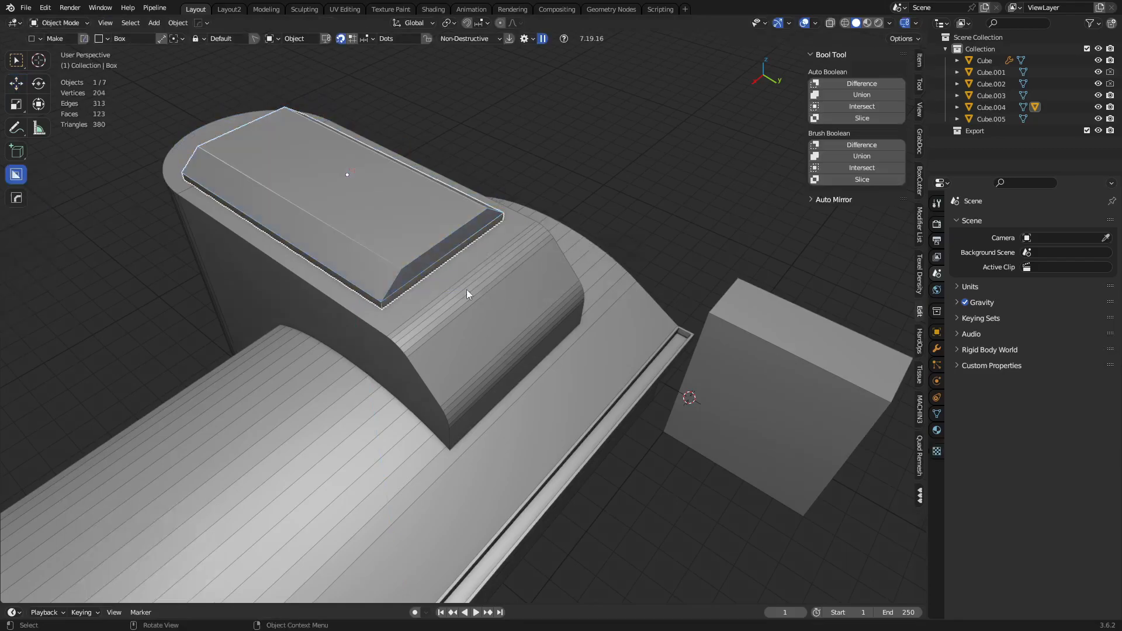
# - Scale only the box's top face to about 0.95 along Y, finishing in Object Mode
pyautogui.press('Tab')
pyautogui.press('ctrl+KP_Subtract')
pyautogui.press('s')
pyautogui.press('x')
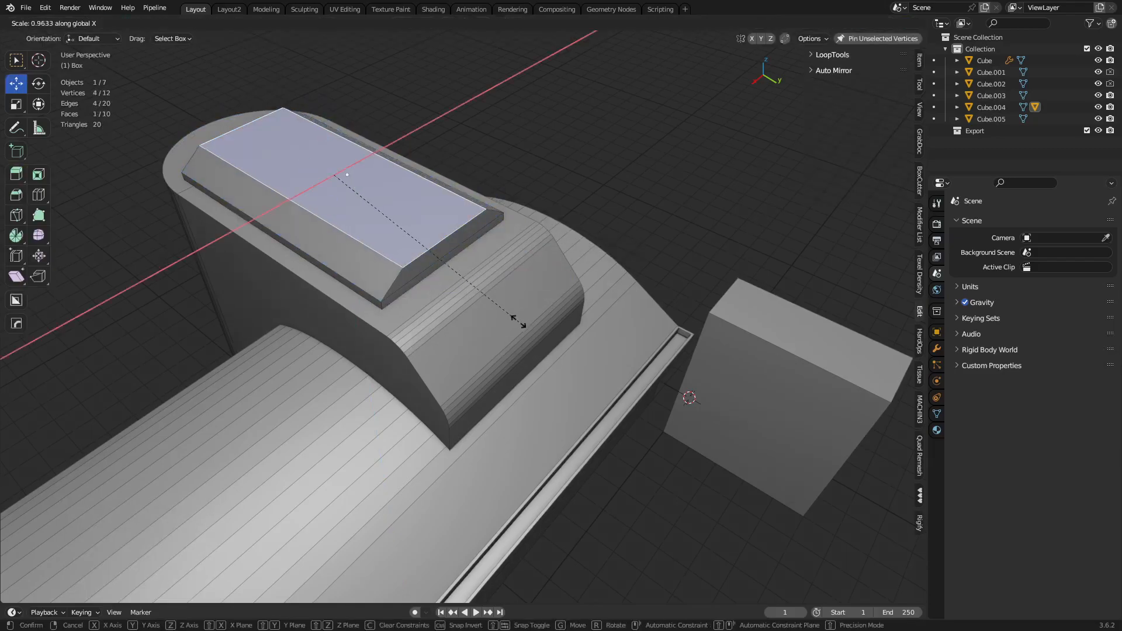
pyautogui.press('y')
pyautogui.click(509, 318)
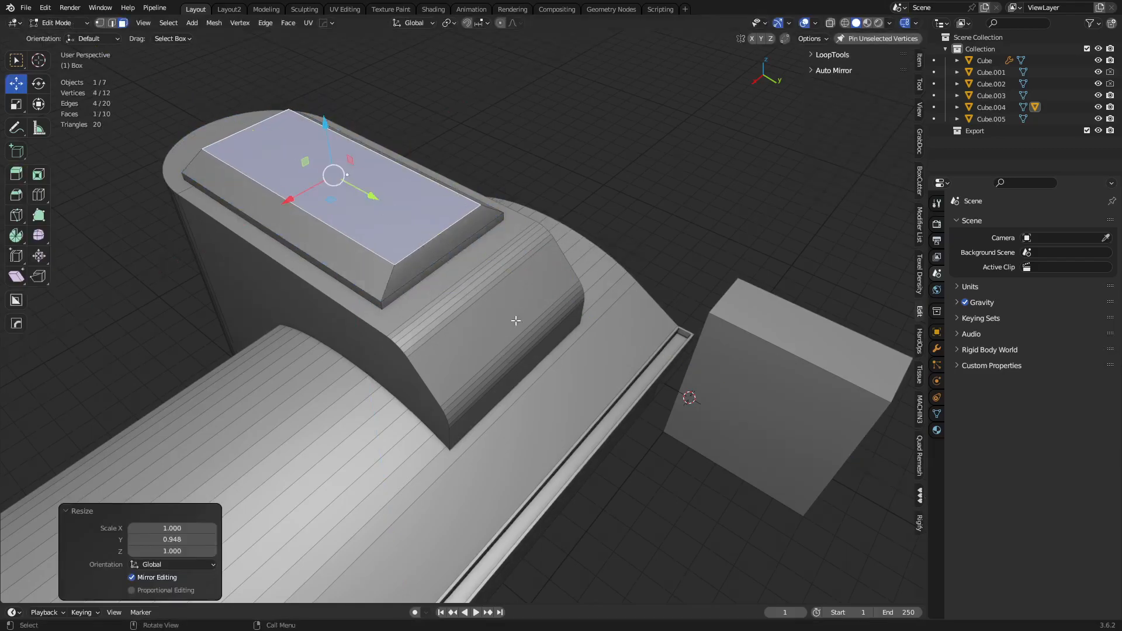
pyautogui.press('Tab')
pyautogui.click(518, 181)
pyautogui.scroll(-4, 583, 296)
pyautogui.hotkey('alt', 'z')
pyautogui.hotkey('alt', 'z')
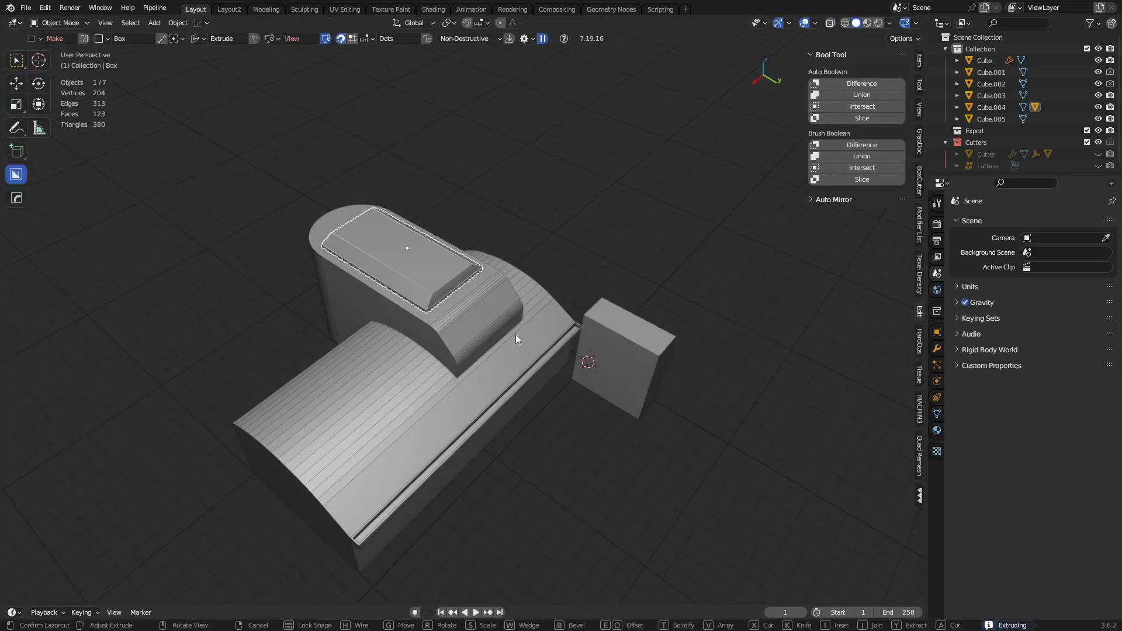
pyautogui.rightClick(598, 308)
# - Switch BoxCutter's snapping from dots to Grid and its mode from Make to Cut
pyautogui.moveTo(356, 304); pyautogui.dragTo(566, 291, button='middle')
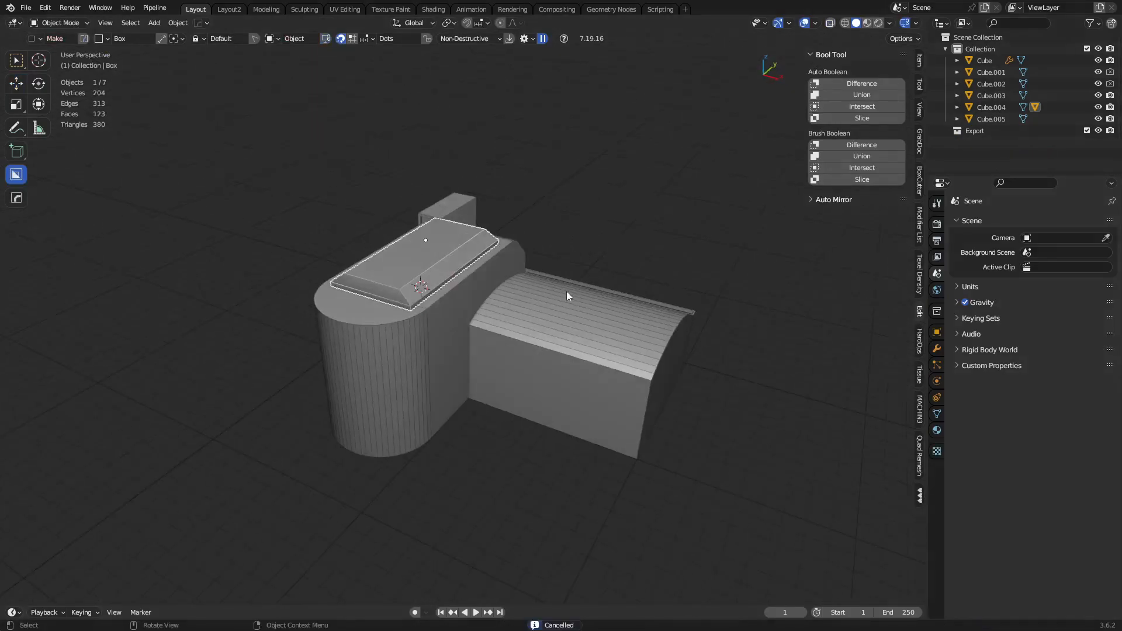
pyautogui.scroll(3, 556, 291)
pyautogui.moveTo(449, 294); pyautogui.dragTo(514, 282, button='middle')
pyautogui.click(352, 39)
pyautogui.moveTo(383, 86); pyautogui.dragTo(327, 226, button='middle')
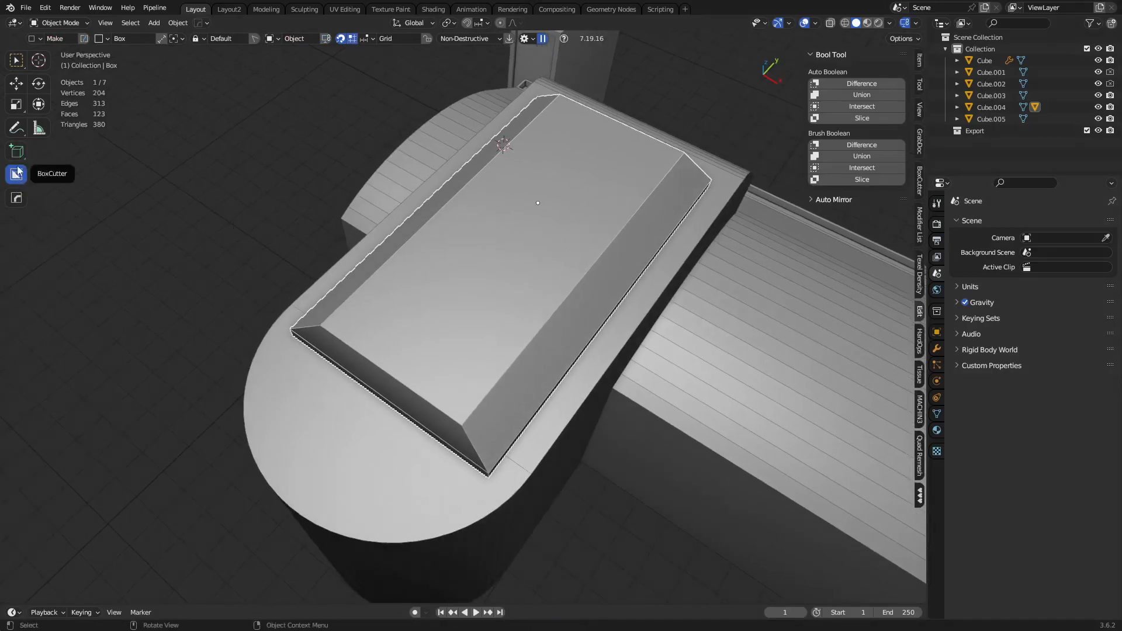
pyautogui.press('d')
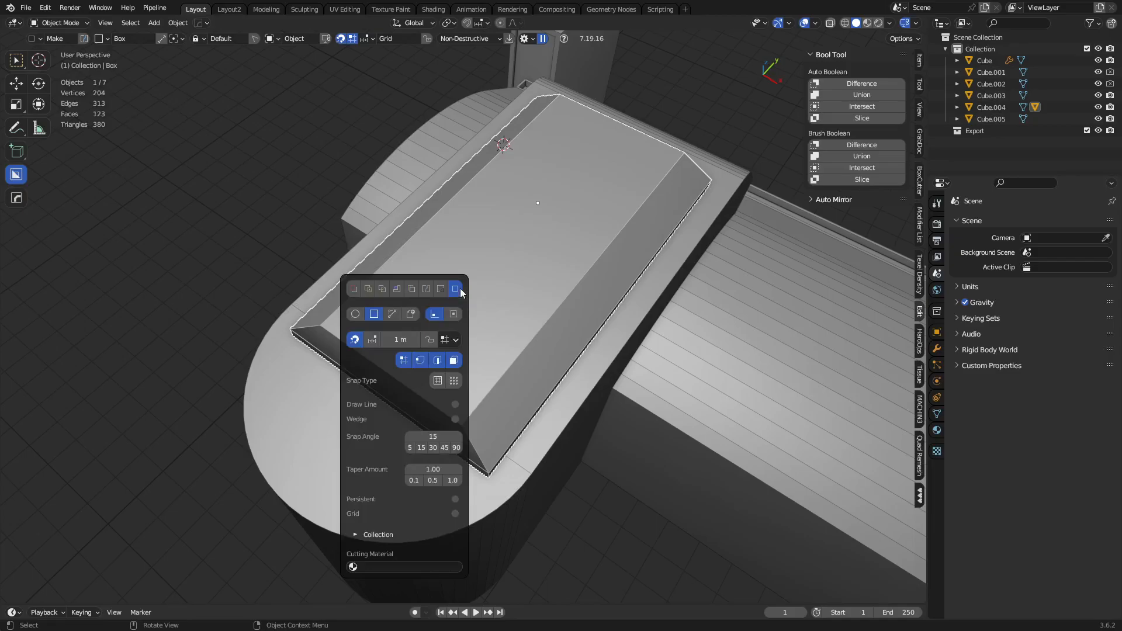
pyautogui.click(354, 290)
# - In the right orthographic view, move the tapered box about 0.48 m along Y toward the sloped edge
pyautogui.press('ctrl')
pyautogui.moveTo(452, 401); pyautogui.dragTo(514, 432, button='middle')
pyautogui.press('ctrl')
pyautogui.moveTo(530, 257); pyautogui.dragTo(486, 251, button='middle')
pyautogui.keyDown('shift'); pyautogui.moveTo(492, 212); pyautogui.dragTo(482, 347, button='middle'); pyautogui.keyUp('shift')
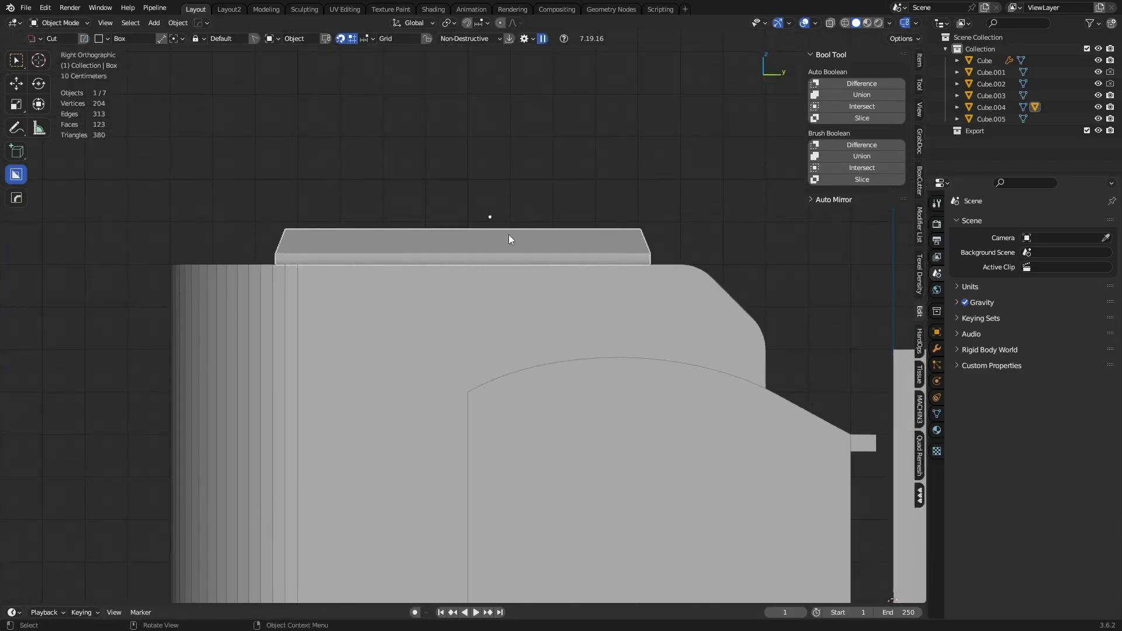
pyautogui.press('g')
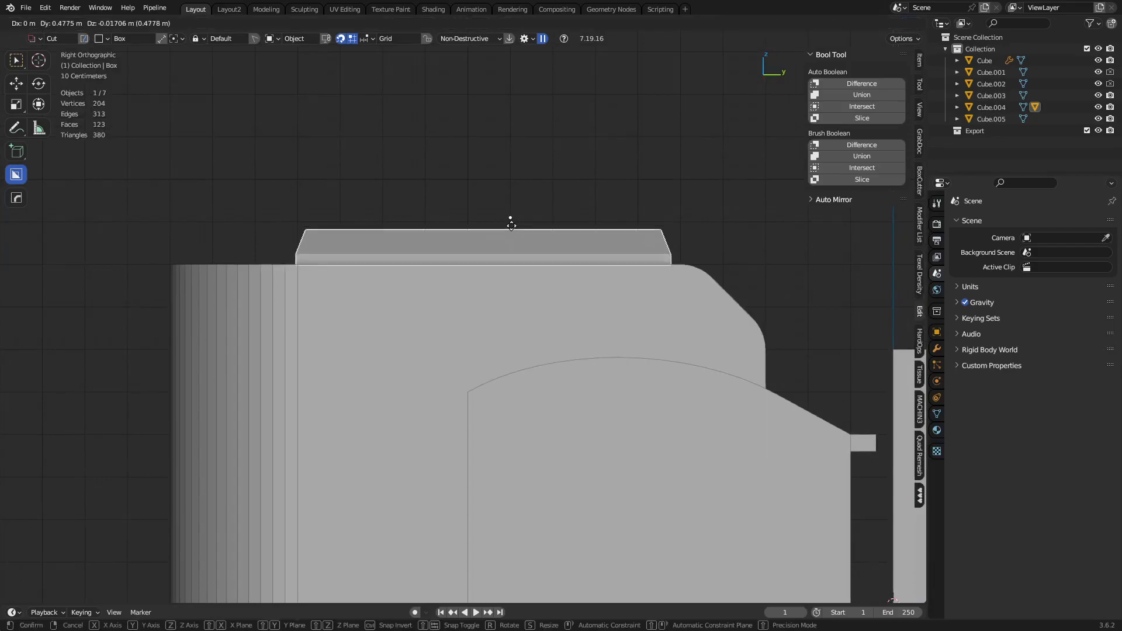
pyautogui.click(513, 225)
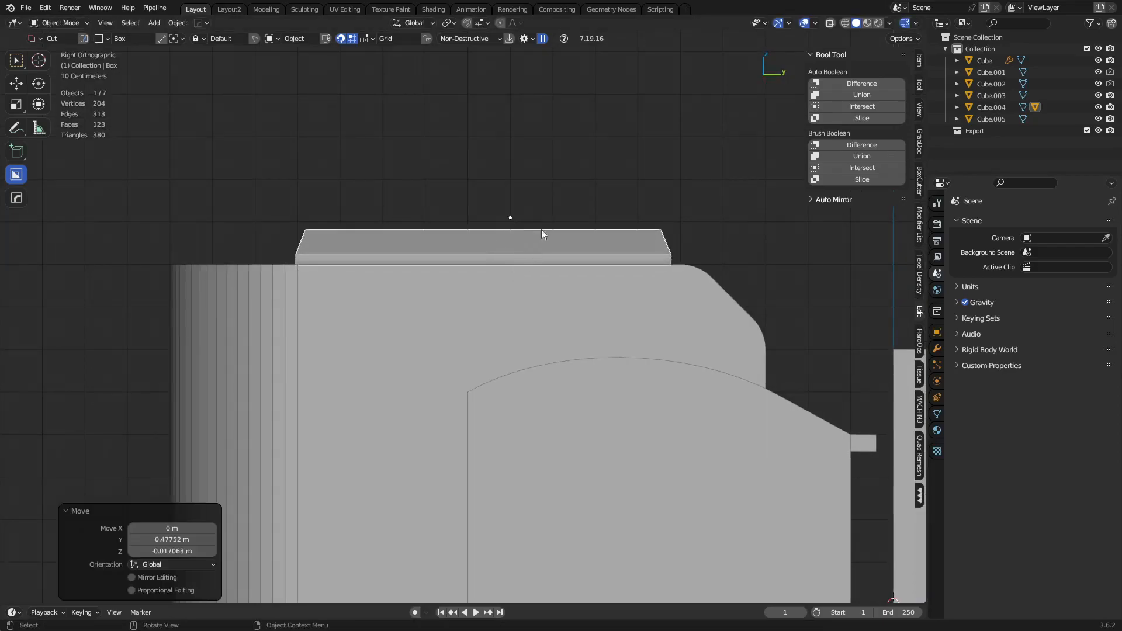
# - Set the tapered box's origin to the centre of its bottom face and return to Object Mode
pyautogui.moveTo(538, 256); pyautogui.dragTo(532, 284, button='middle')
pyautogui.press('Tab')
pyautogui.hotkey('alt', 'z')
pyautogui.click(518, 210)
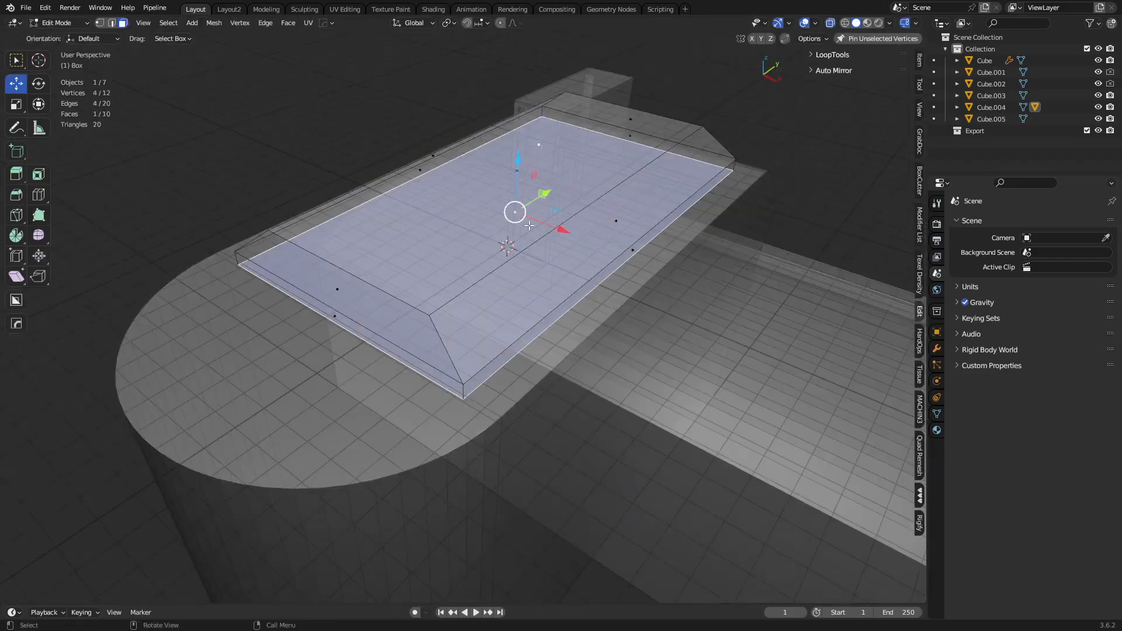
pyautogui.hotkey('shift', 's')
pyautogui.click(653, 349)
pyautogui.hotkey('ctrl', 'Tab')
pyautogui.click(621, 344)
# - Move the tapered box about 0.36 m back along negative Y in the right orthographic view
pyautogui.moveTo(627, 295); pyautogui.dragTo(570, 241, button='middle')
pyautogui.press('g')
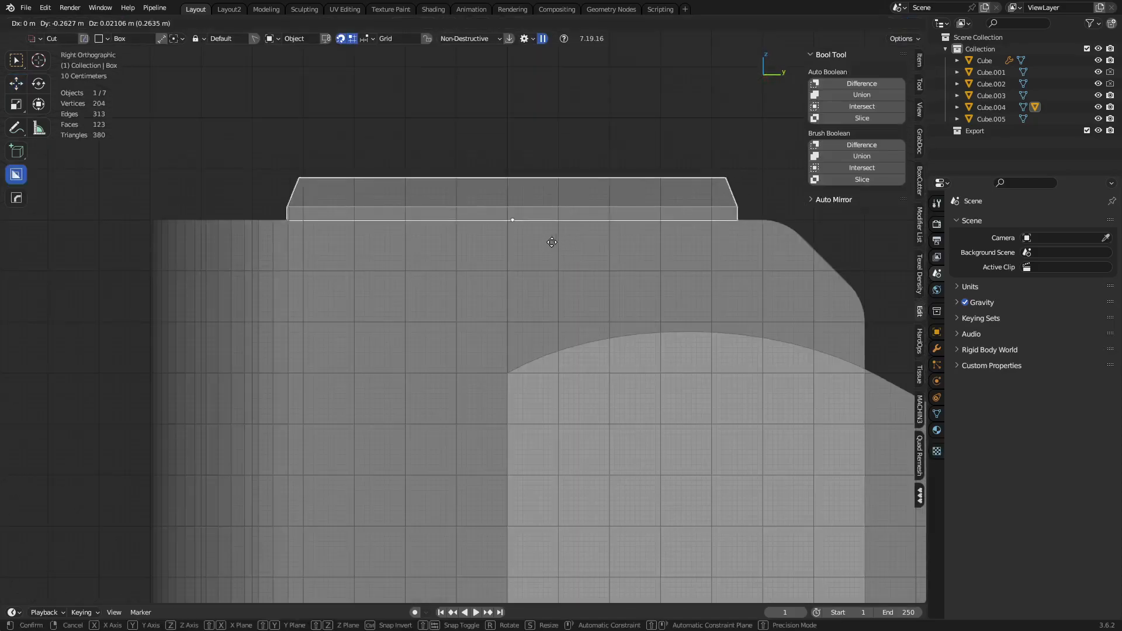
pyautogui.click(548, 243)
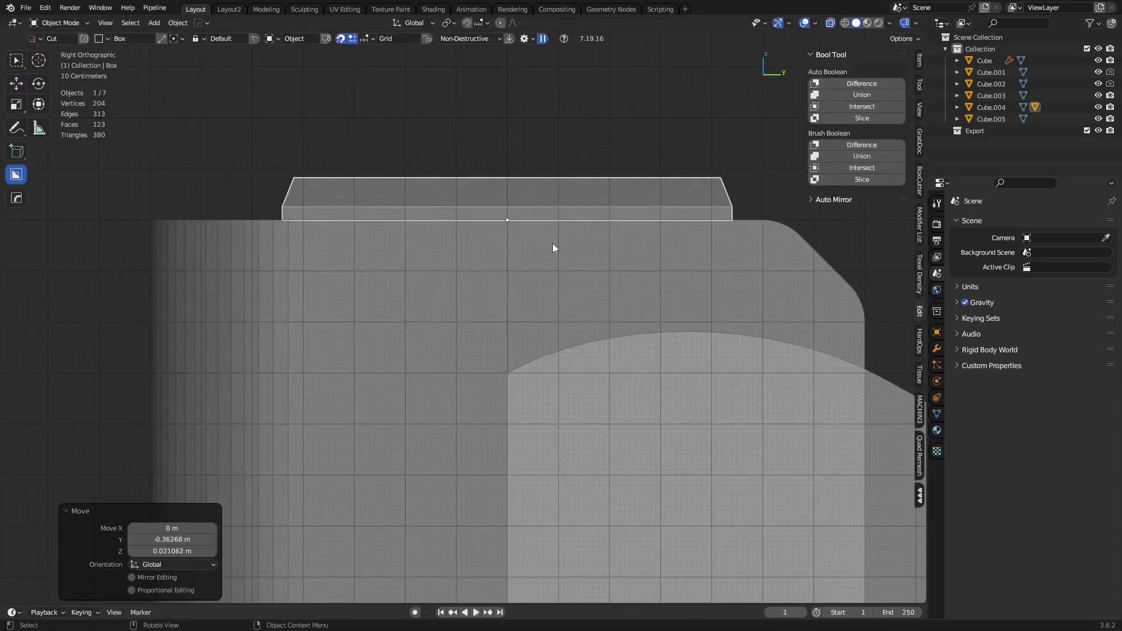
# - Draw a grid-snapped BoxCutter cut over the tapered box's top face, leaving an even rim and a shallow recess depth
pyautogui.moveTo(736, 180); pyautogui.dragTo(557, 373, button='middle')
pyautogui.hotkey('ctrl', 'd')
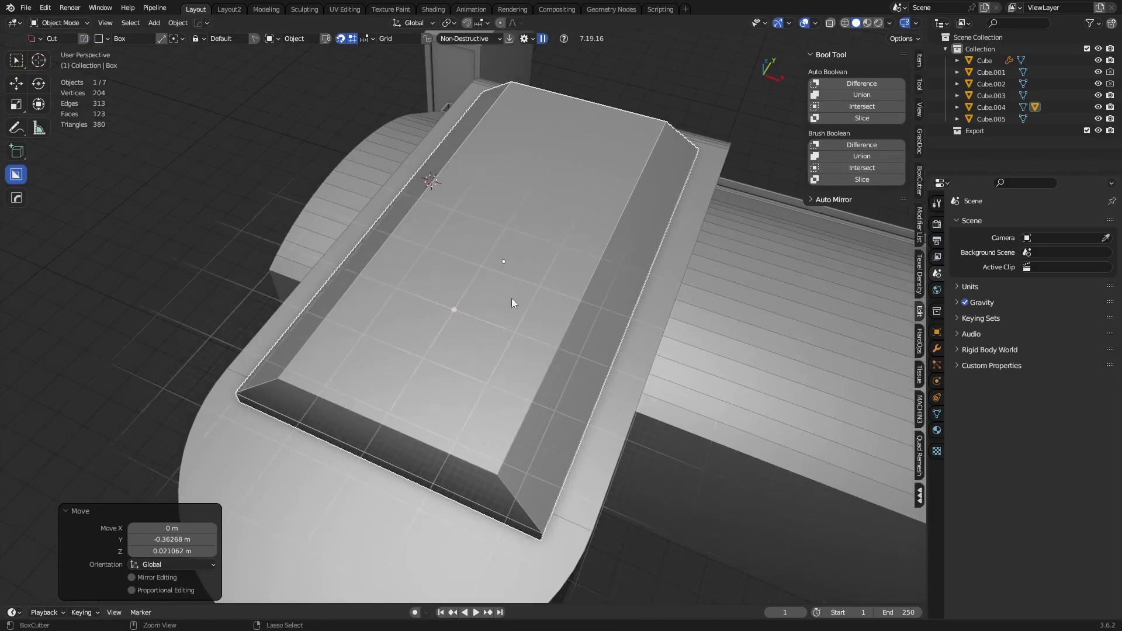
pyautogui.moveTo(493, 459); pyautogui.dragTo(448, 406, button='middle')
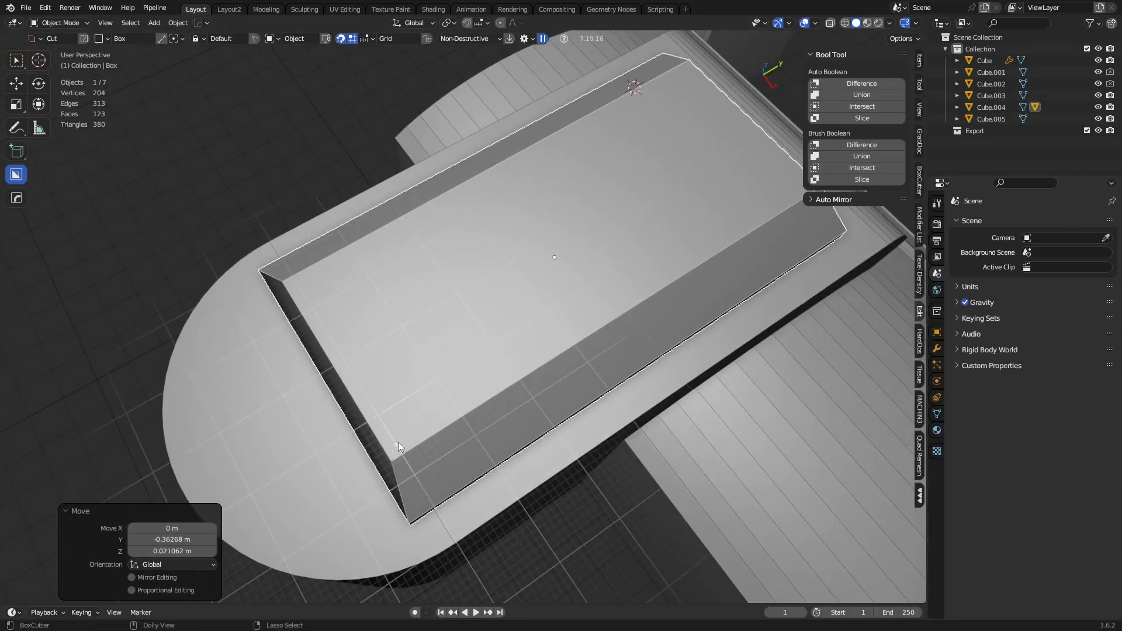
pyautogui.moveTo(400, 438)
pyautogui.mouseDown()
pyautogui.moveTo(461, 325)
pyautogui.moveTo(683, 75)
pyautogui.mouseUp()
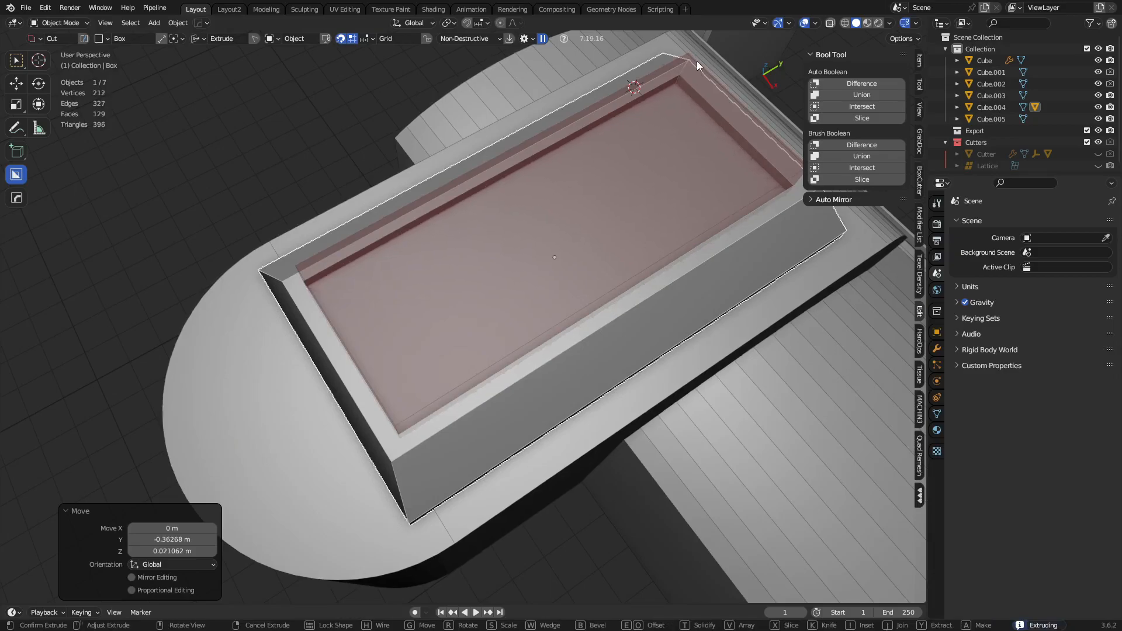
pyautogui.press('e')
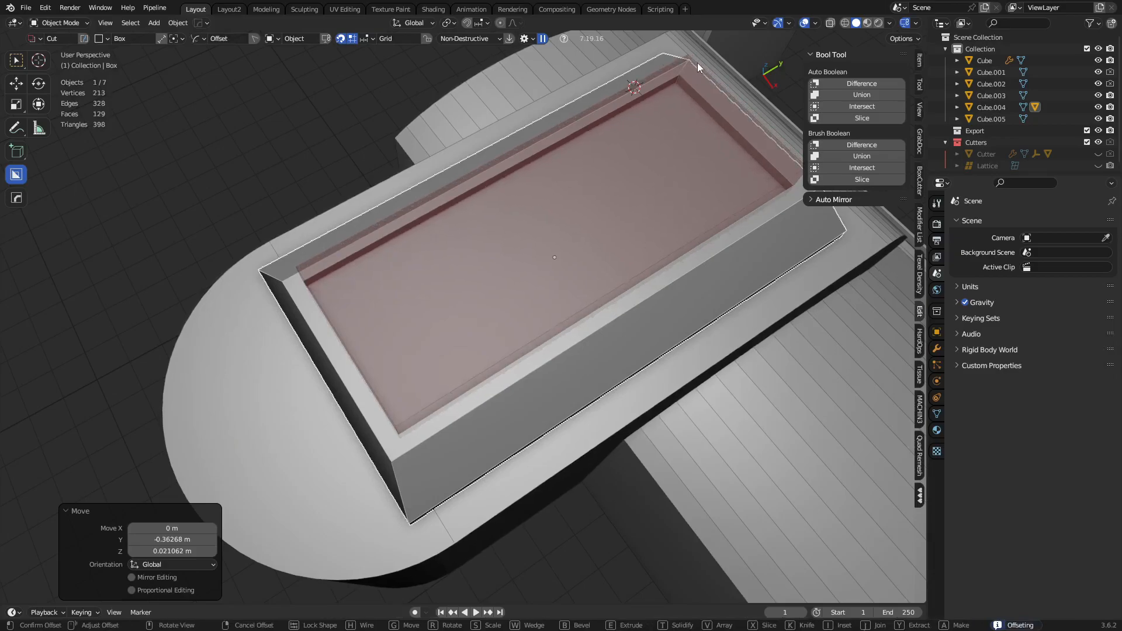
pyautogui.click(691, 74)
# - Bevel all four corners of the recess cutter, add segments to round them, and apply the cut
pyautogui.keyDown('shift'); pyautogui.moveTo(683, 228); pyautogui.dragTo(673, 252, button='middle'); pyautogui.keyUp('shift')
pyautogui.press('b')
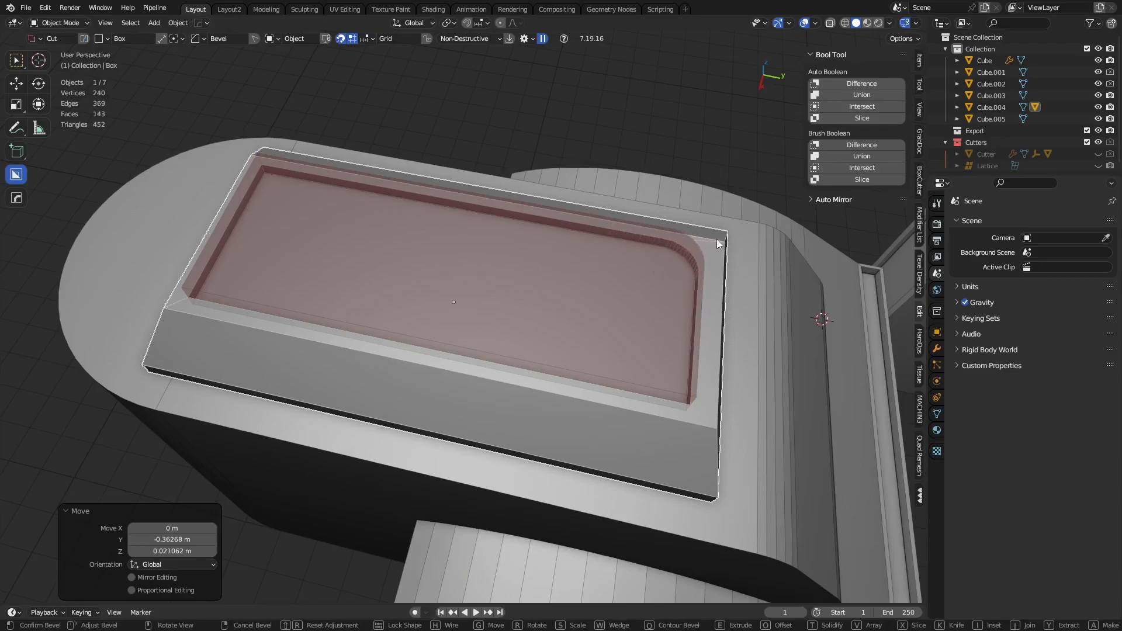
pyautogui.click(718, 244)
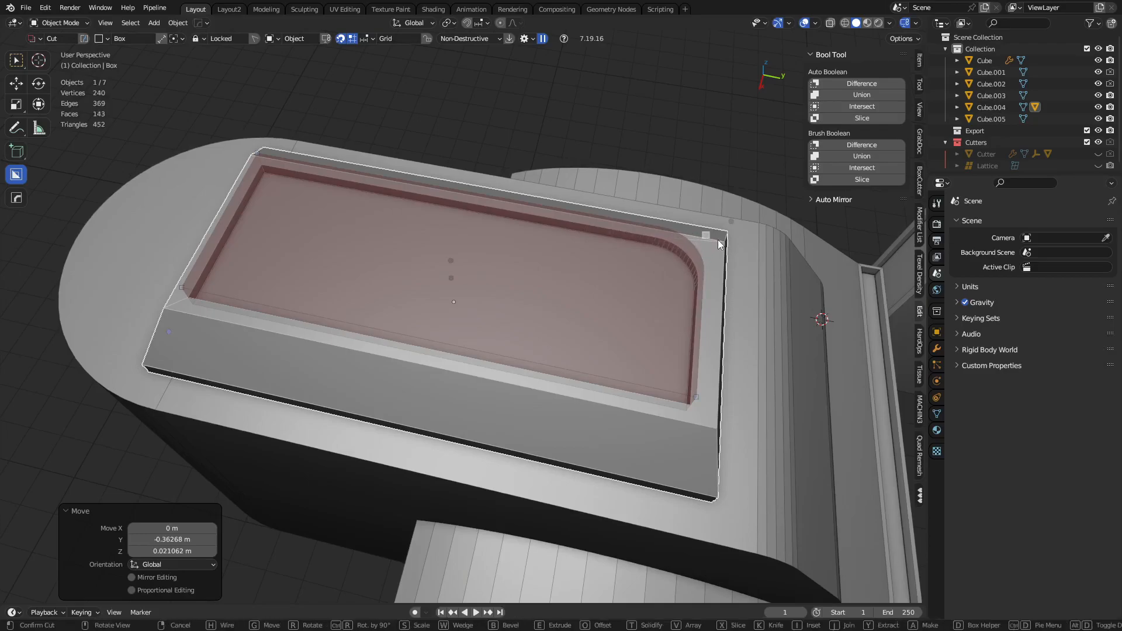
pyautogui.press('b')
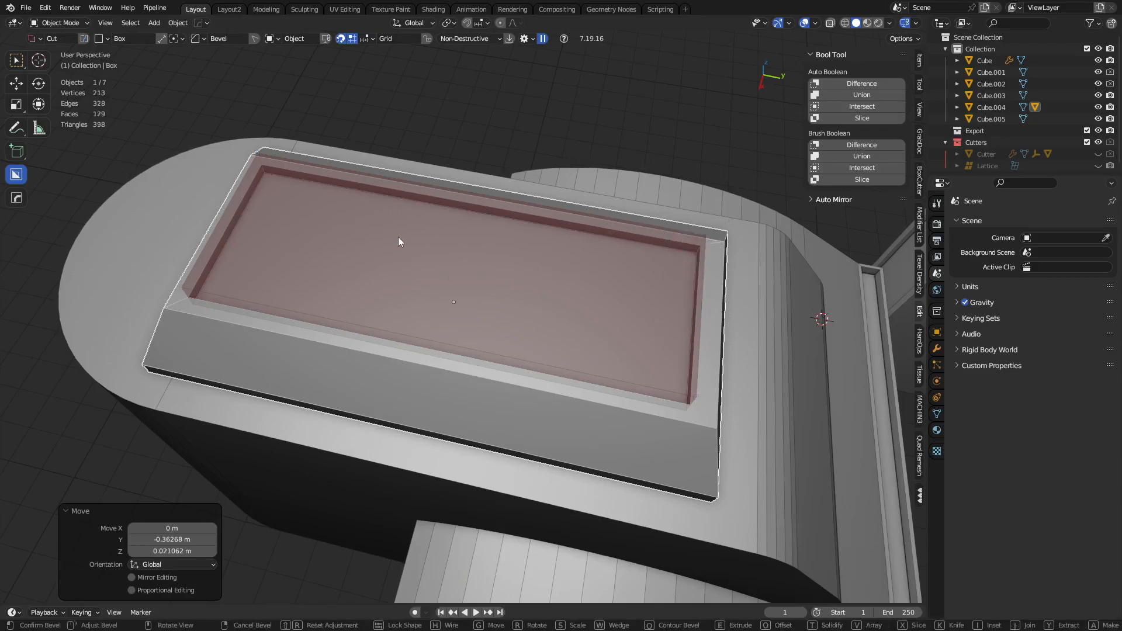
pyautogui.press('q')
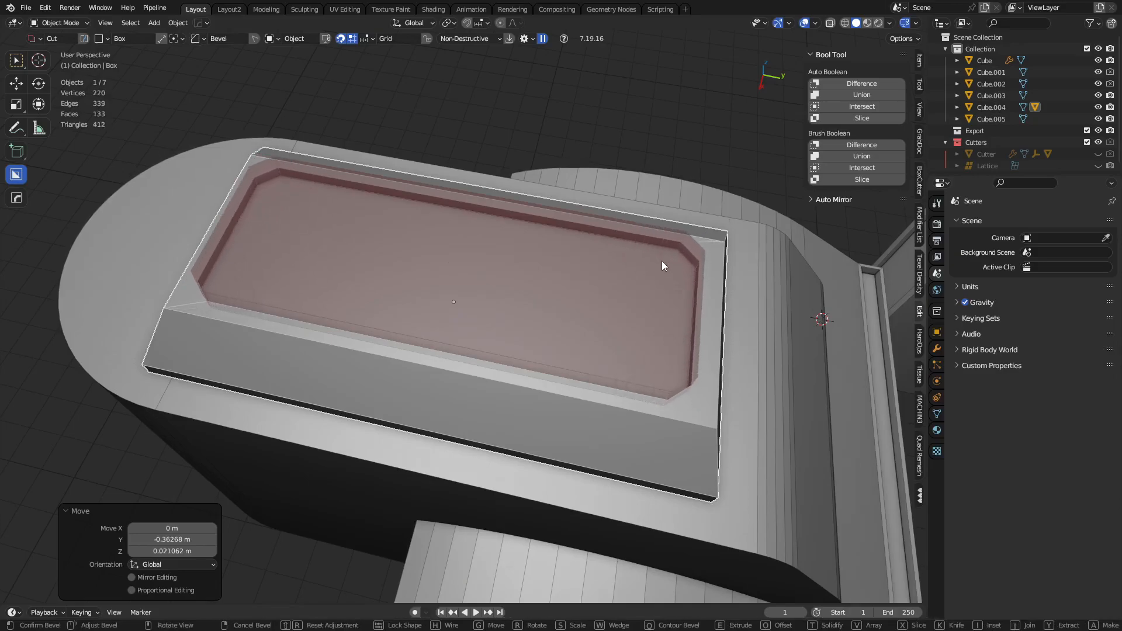
pyautogui.scroll(2, 662, 261)
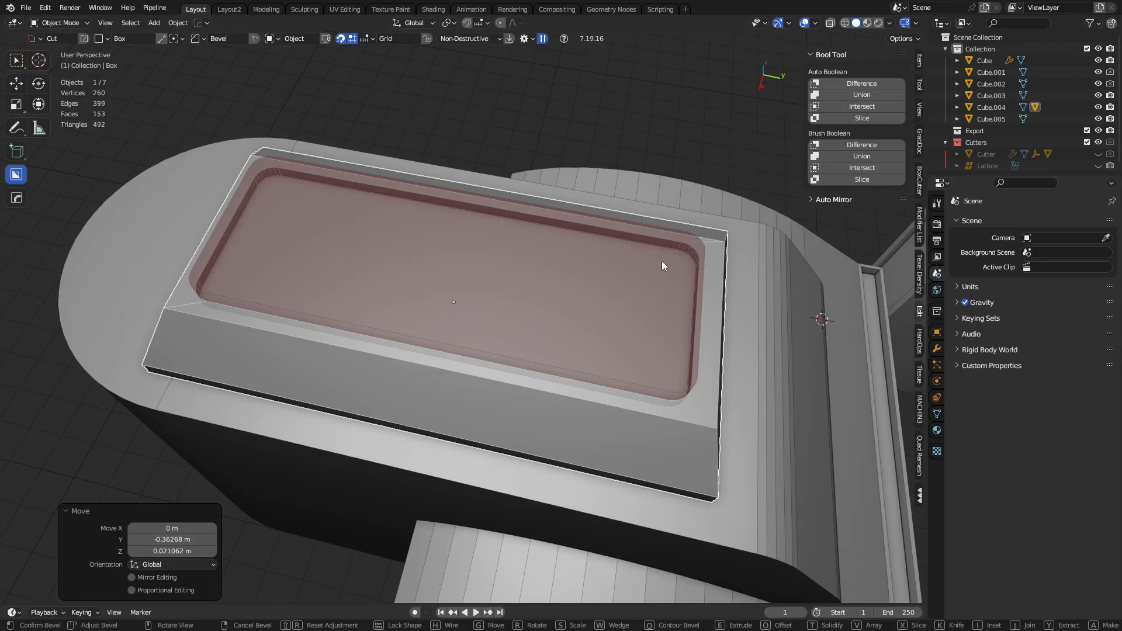
pyautogui.click(661, 260)
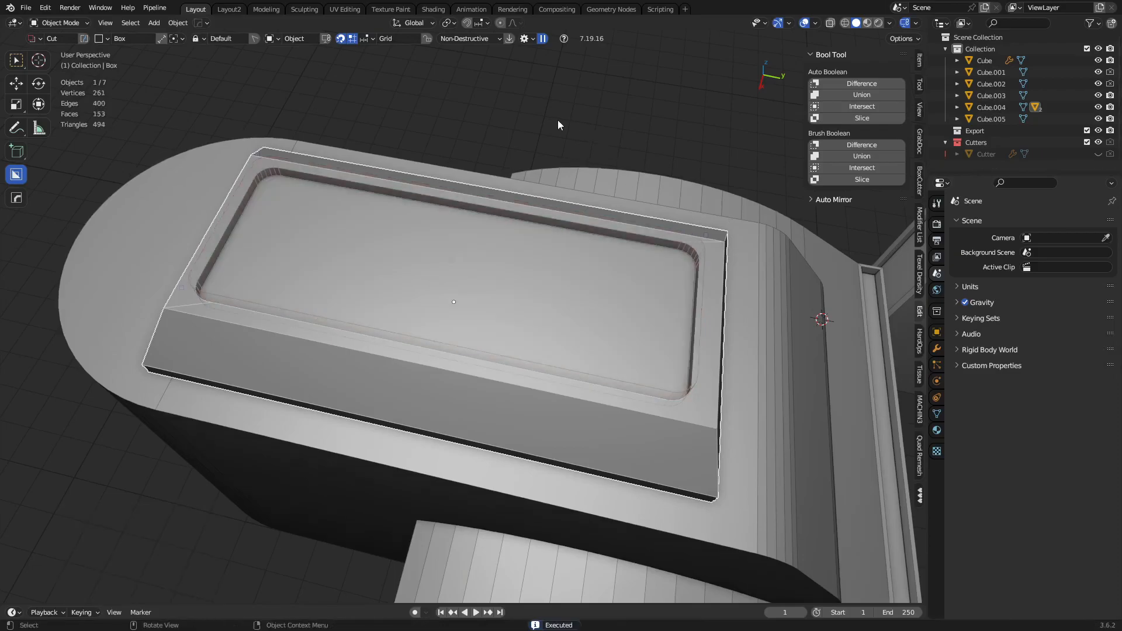
# - Add a Hard Ops bevel with a 30° angle limit to the recessed box
pyautogui.moveTo(753, 384); pyautogui.dragTo(614, 296, button='middle')
pyautogui.scroll(2, 637, 267)
pyautogui.press('q')
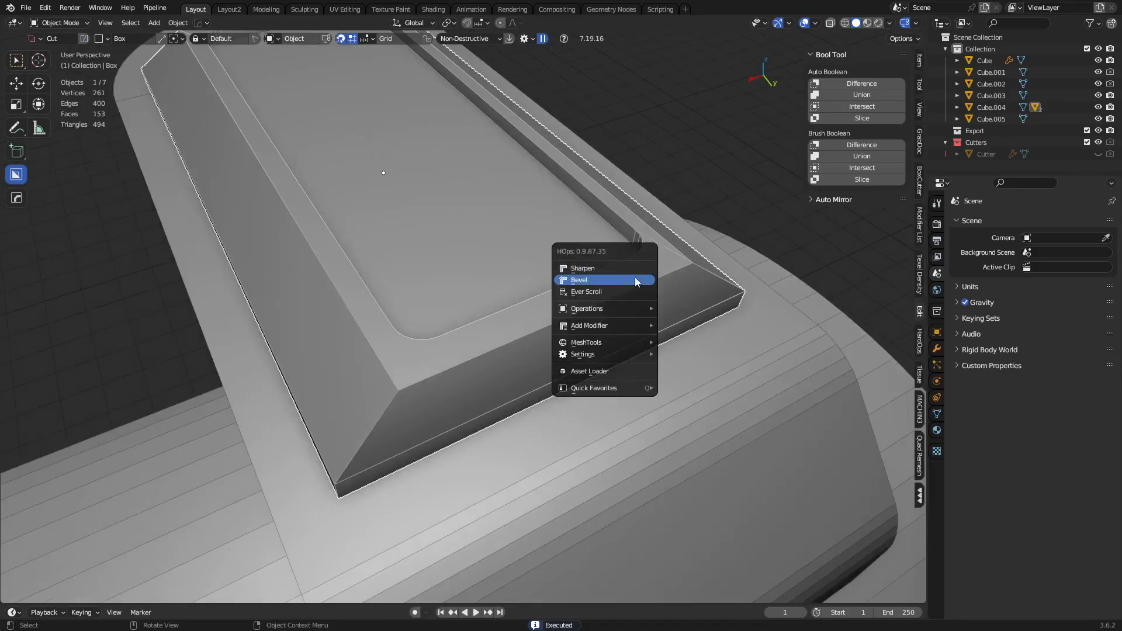
pyautogui.click(634, 277)
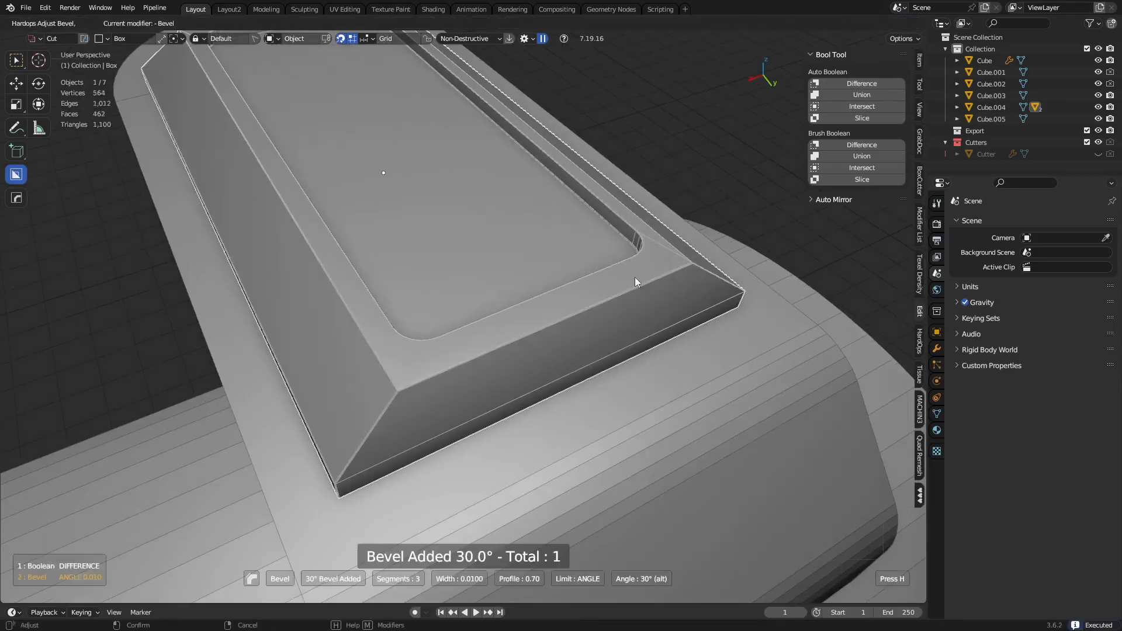
pyautogui.click(604, 282)
pyautogui.click(701, 168)
# - Apply smooth shading to all objects in the scene, then clear the selection
pyautogui.moveTo(702, 169); pyautogui.dragTo(476, 331, button='middle')
pyautogui.click(581, 318)
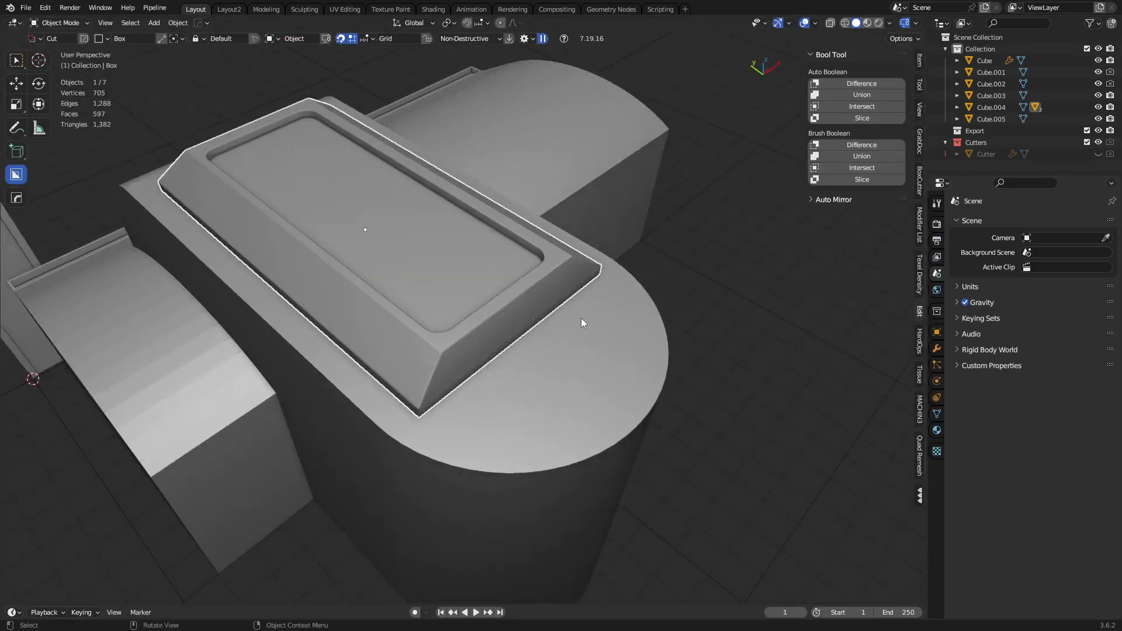
pyautogui.moveTo(581, 318); pyautogui.dragTo(499, 358, button='middle')
pyautogui.click(526, 356)
pyautogui.press('a')
pyautogui.rightClick(590, 344)
pyautogui.click(588, 345)
pyautogui.hotkey('alt', 'a')
pyautogui.moveTo(605, 312); pyautogui.dragTo(552, 287, button='middle')
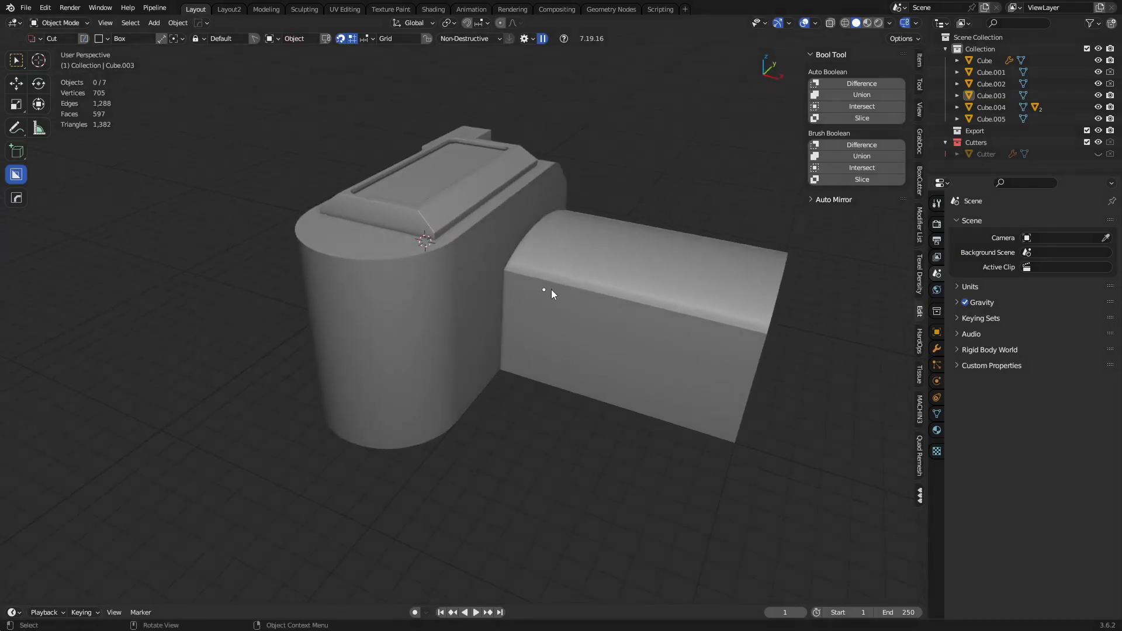
# - Cut a box-shaped notch into the lower outer end of the arched block's side with BoxCutter
pyautogui.moveTo(597, 353); pyautogui.dragTo(524, 334, button='middle')
pyautogui.click(498, 325)
pyautogui.hotkey('ctrl', 'd')
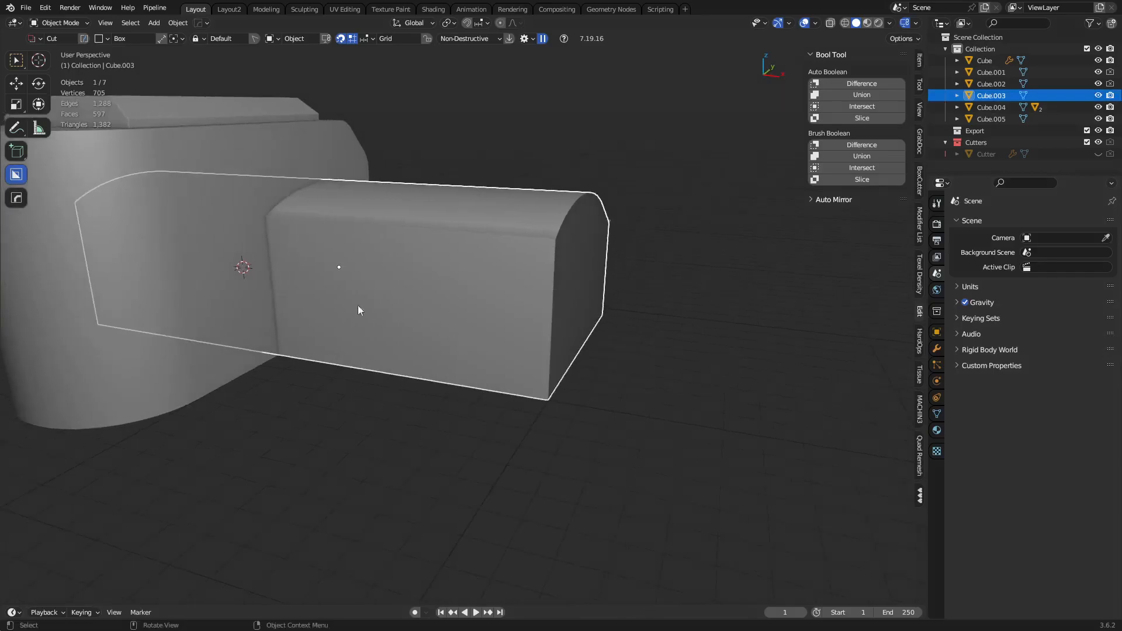
pyautogui.moveTo(441, 261); pyautogui.dragTo(570, 417)
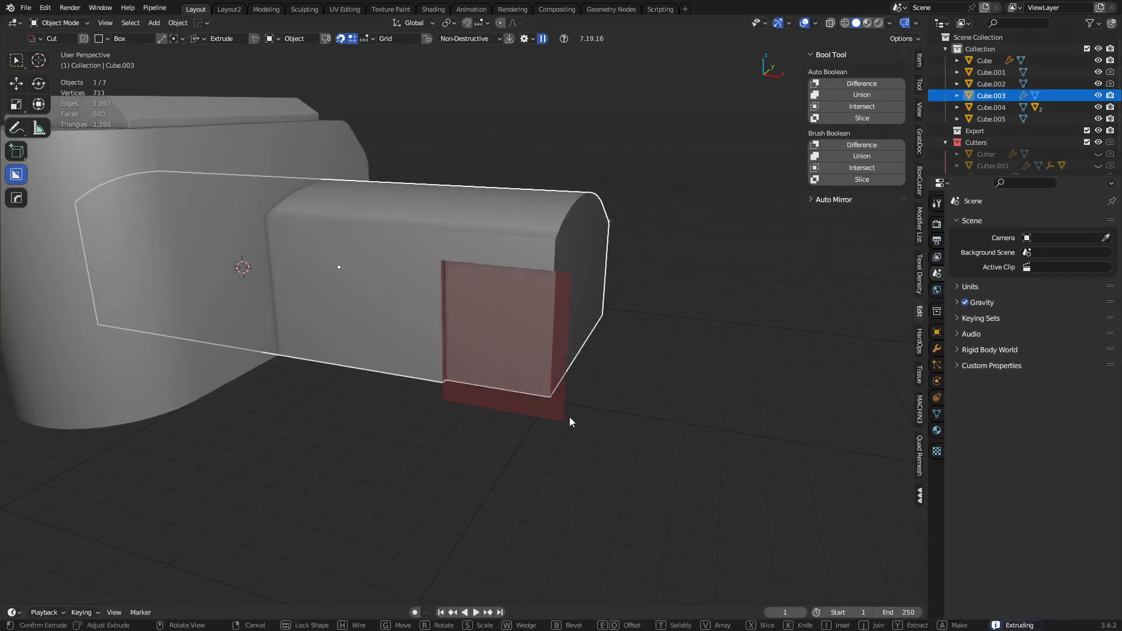
pyautogui.click(616, 400)
# - Bevel the notch cutter's inner vertical edge 1.26 m wide with 7 segments, then return to Object Mode
pyautogui.press('Tab')
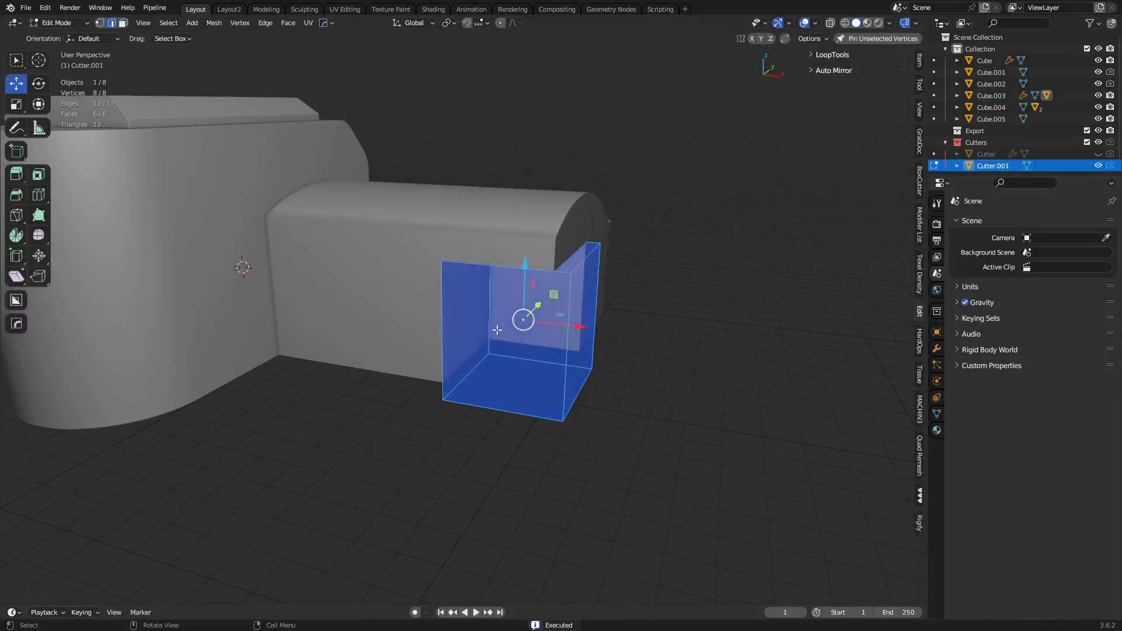
pyautogui.click(486, 310)
pyautogui.hotkey('ctrl', 'b')
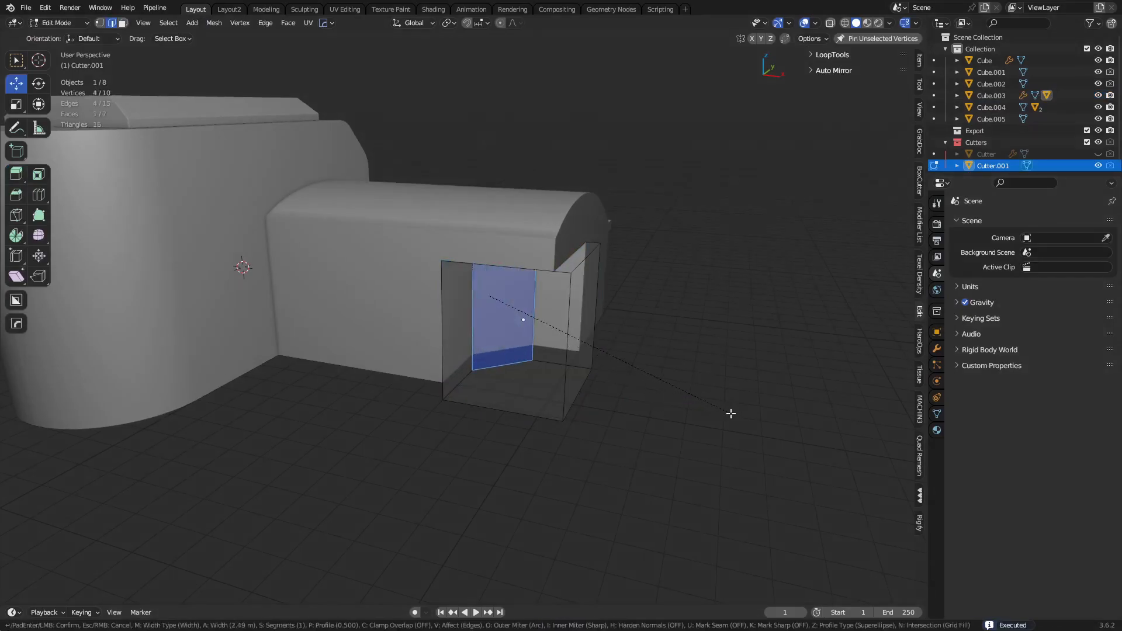
pyautogui.click(696, 403)
pyautogui.press('Tab')
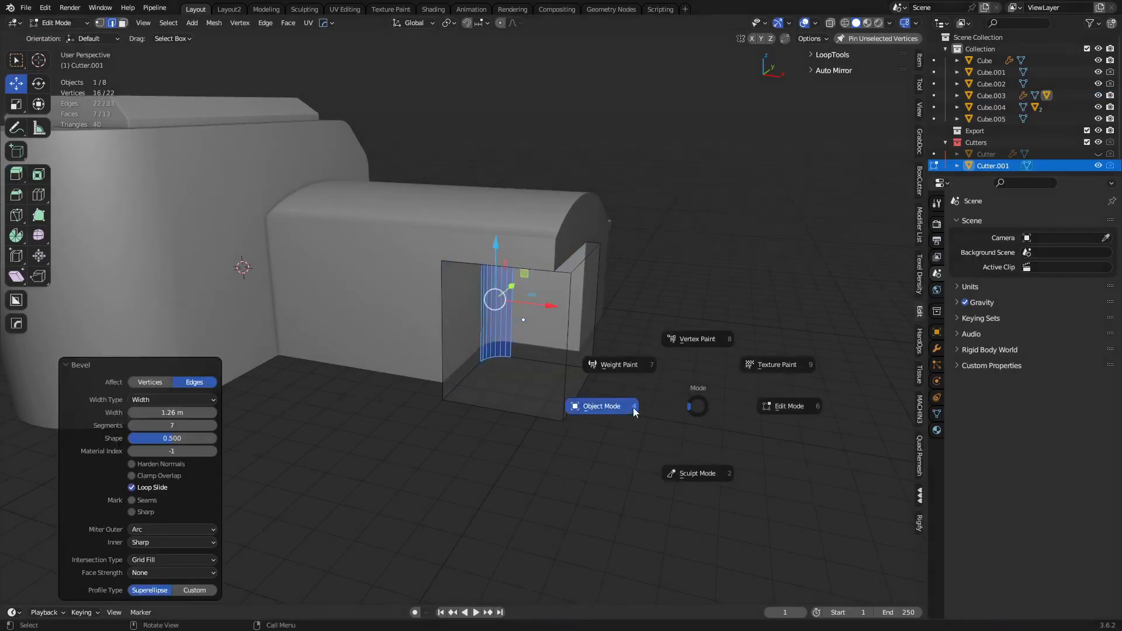
# - Return to Object Mode and examine the whole blockout from several sides
pyautogui.click(634, 407)
pyautogui.scroll(-2, 656, 408)
pyautogui.moveTo(600, 347); pyautogui.dragTo(630, 326, button='middle')
pyautogui.scroll(4, 599, 338)
pyautogui.scroll(-3, 599, 338)
pyautogui.scroll(-2, 570, 317)
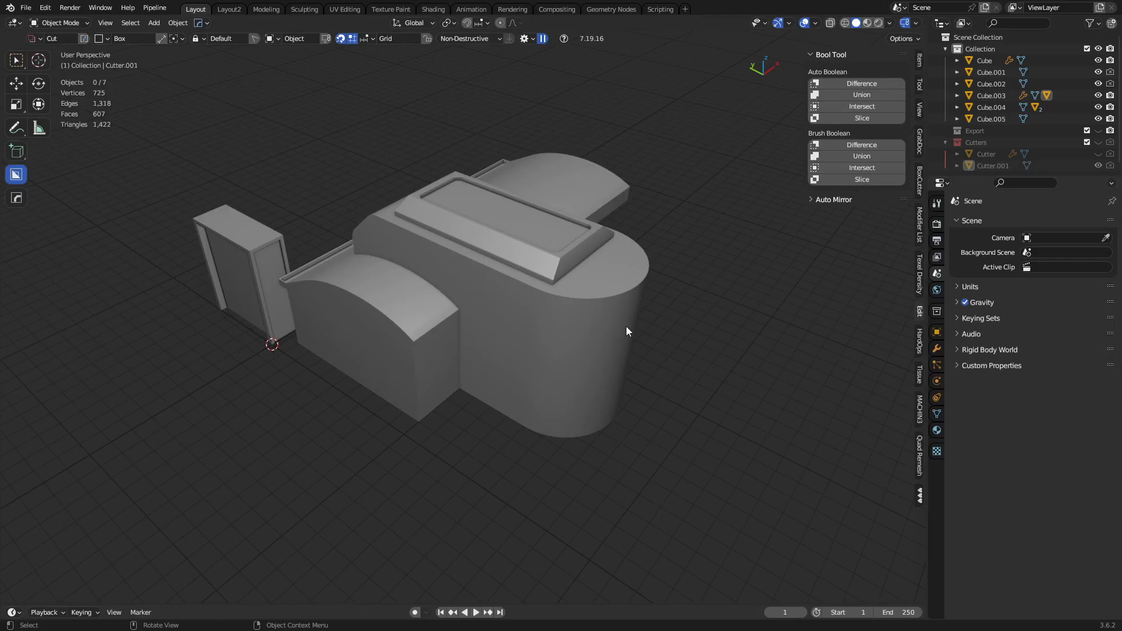
pyautogui.moveTo(549, 403); pyautogui.dragTo(584, 340, button='middle')
pyautogui.scroll(3, 401, 326)
# - Create a box against the arched block's end face with BoxCutter in Make mode, then delete it
pyautogui.click(401, 323)
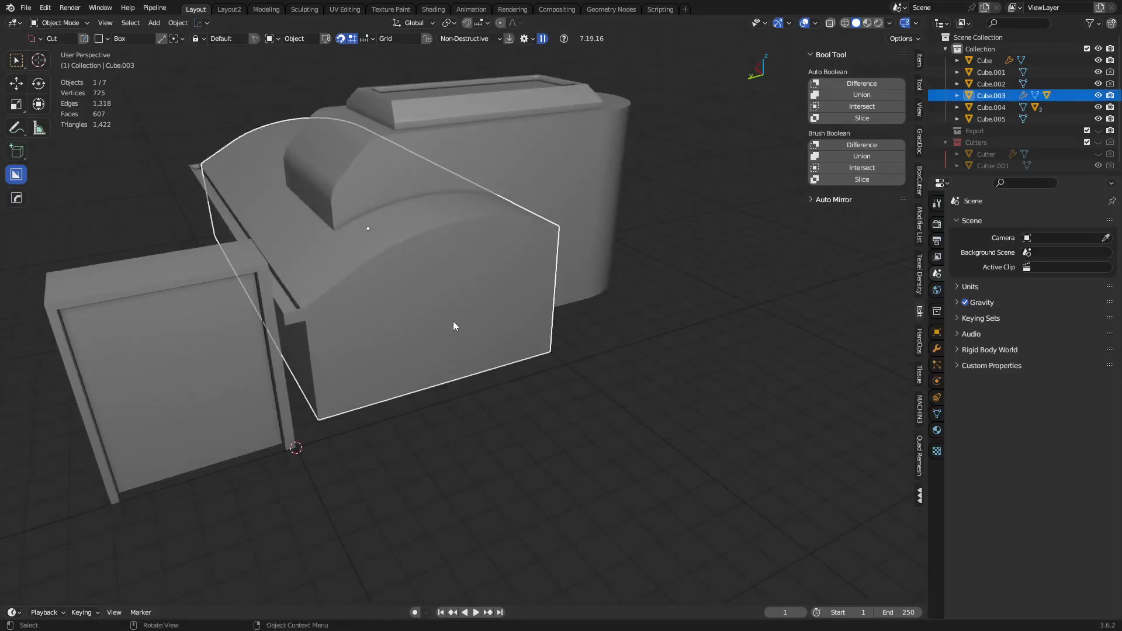
pyautogui.press('d')
pyautogui.click(543, 320)
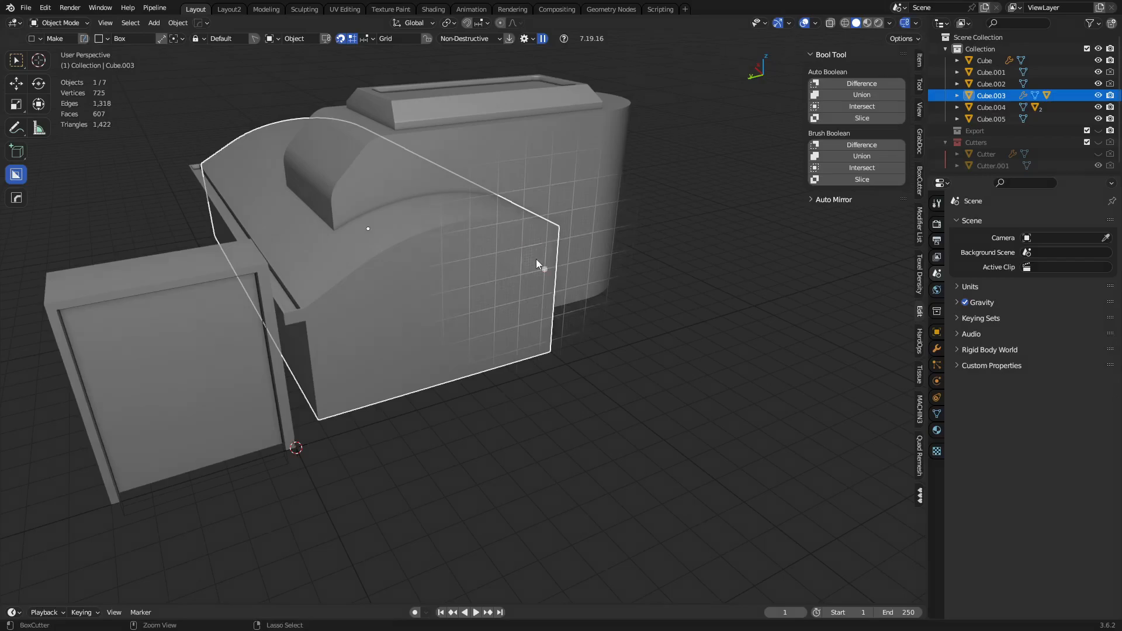
pyautogui.moveTo(525, 254)
pyautogui.mouseDown()
pyautogui.moveTo(405, 393)
pyautogui.moveTo(361, 414)
pyautogui.mouseUp()
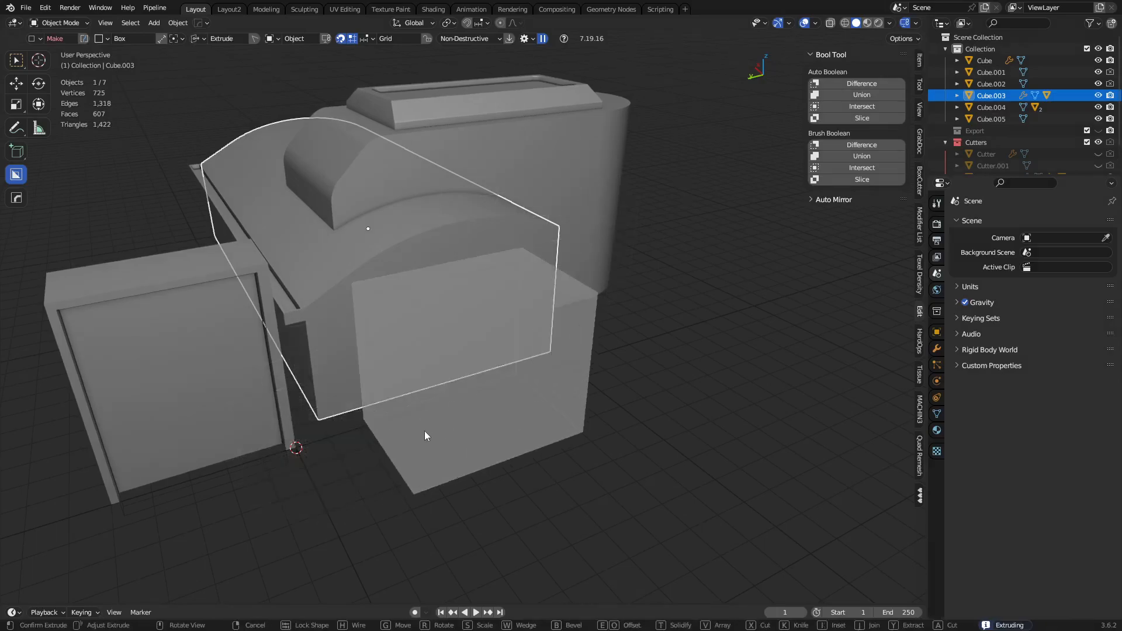
pyautogui.click(421, 418)
pyautogui.moveTo(426, 420); pyautogui.dragTo(574, 405, button='middle')
pyautogui.click(526, 400)
pyautogui.press('x')
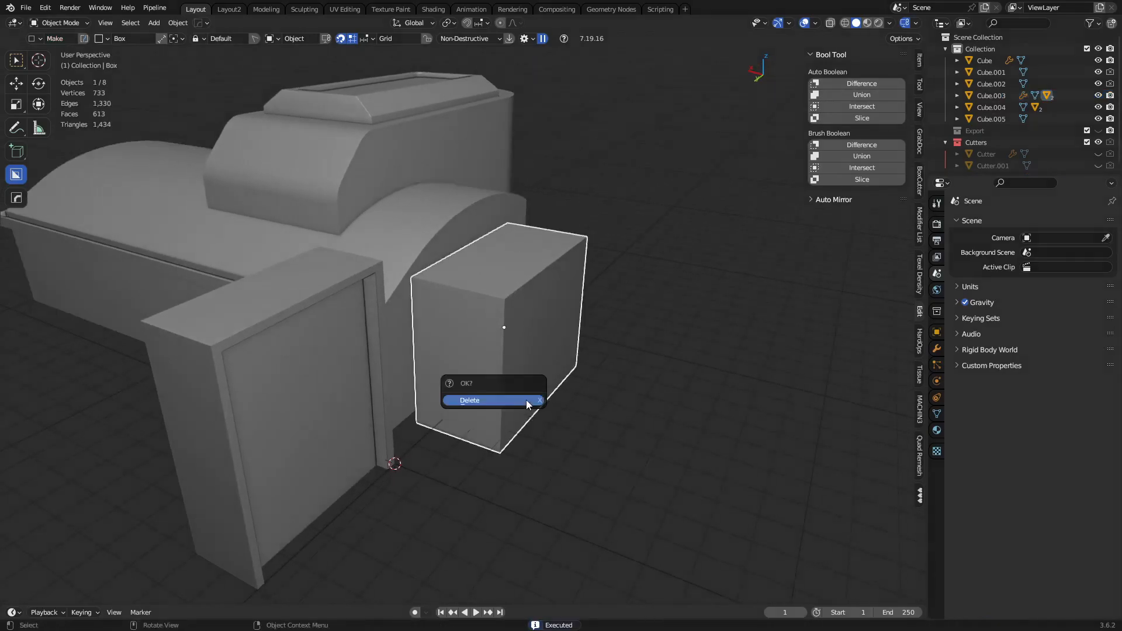
pyautogui.click(527, 400)
# - Draw a cube outward from the arched block's end face with the Add Cube tool
pyautogui.moveTo(22, 156); pyautogui.dragTo(89, 158)
pyautogui.moveTo(517, 328); pyautogui.dragTo(460, 311, button='middle')
pyautogui.moveTo(502, 244); pyautogui.dragTo(472, 264, button='middle')
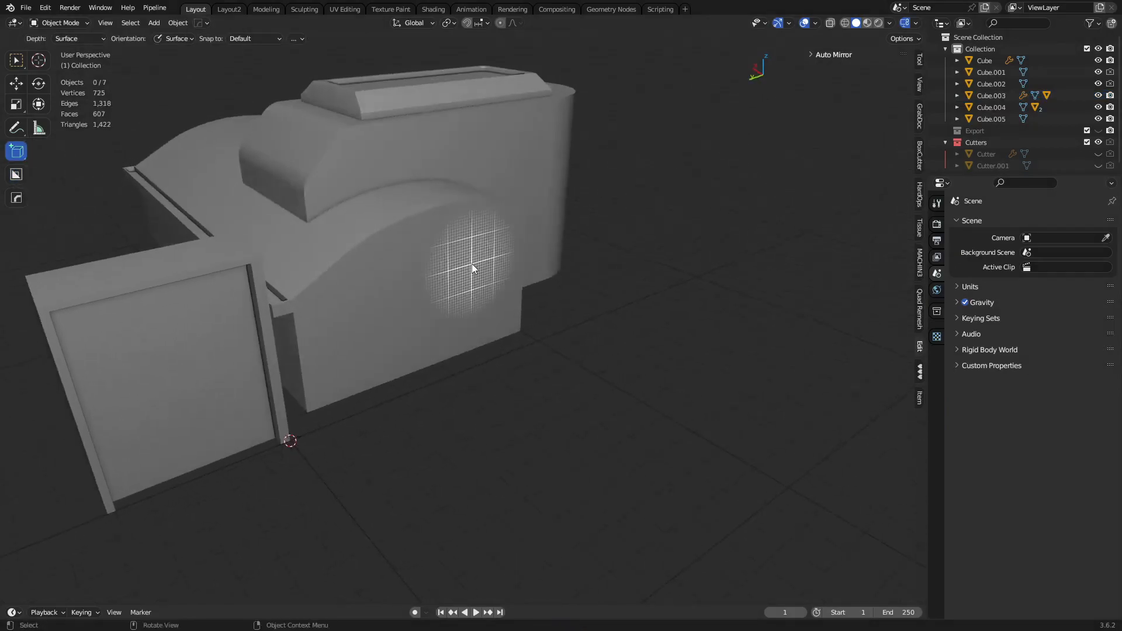
pyautogui.moveTo(489, 250); pyautogui.dragTo(353, 387)
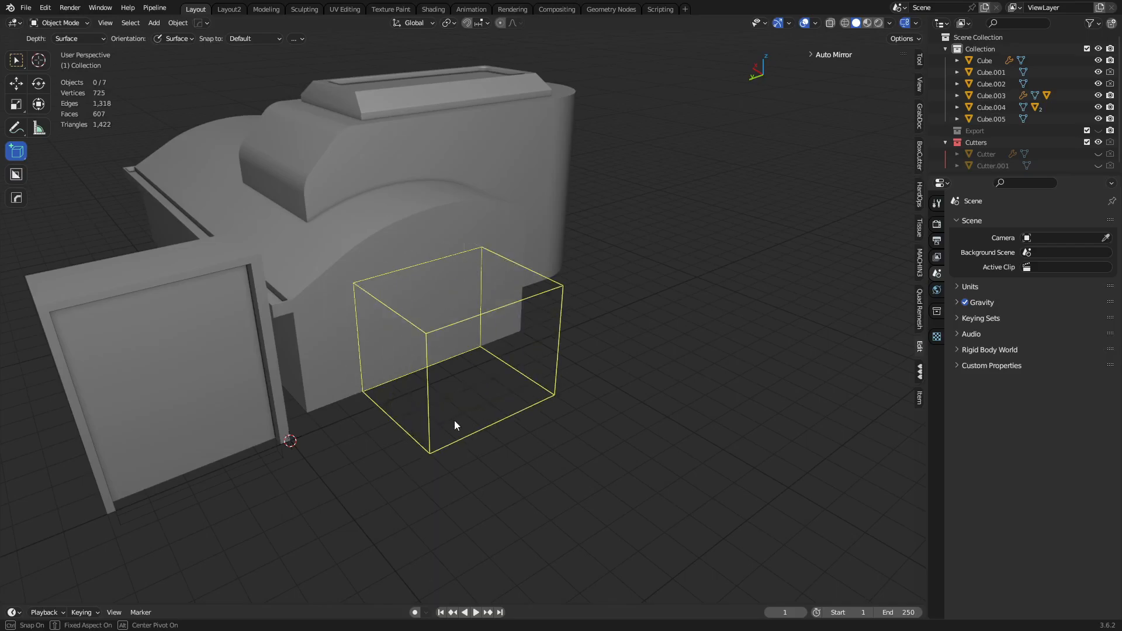
pyautogui.click(453, 366)
# - Lower the new box's upper outer edge along Z to slope its top, and return to Object Mode
pyautogui.press('Tab')
pyautogui.click(480, 309)
pyautogui.press('g')
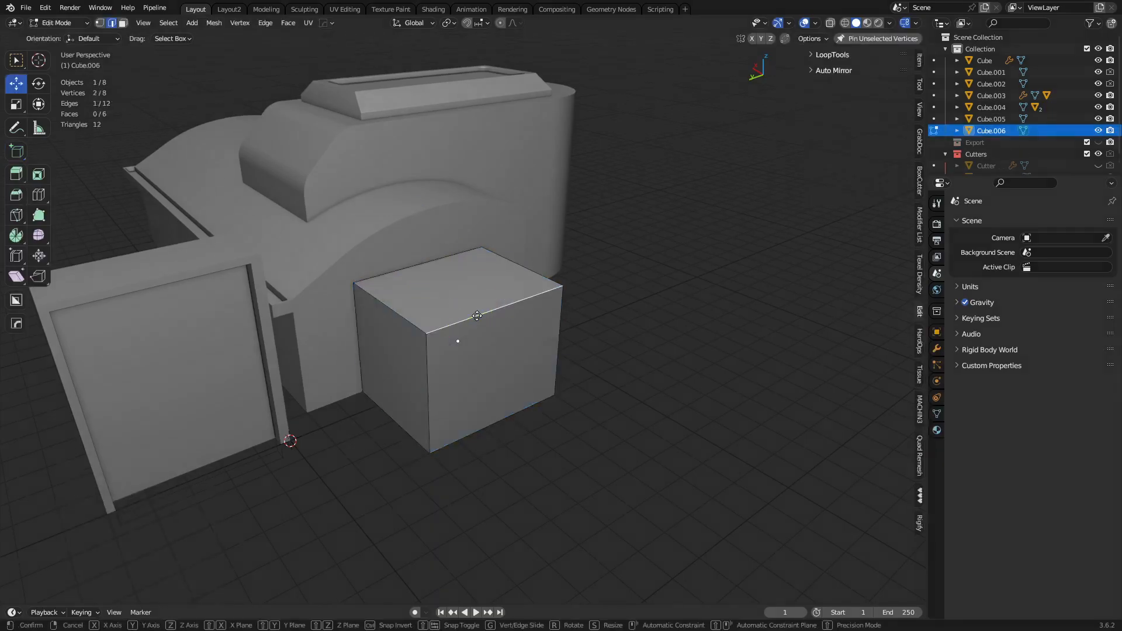
pyautogui.press('z')
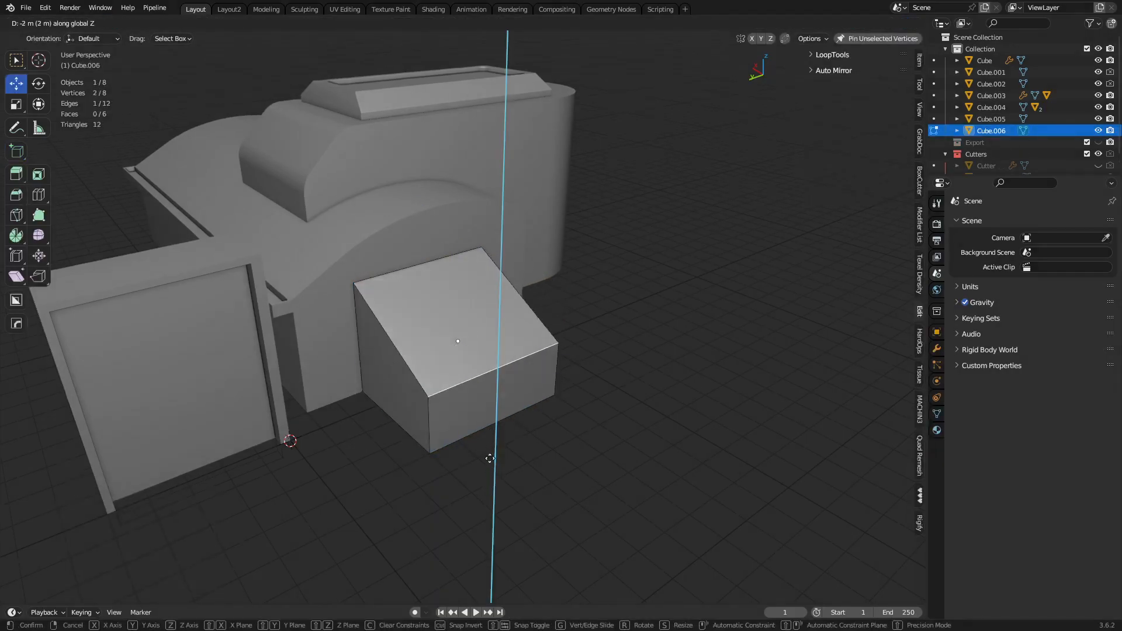
pyautogui.click(490, 445)
pyautogui.press('Tab')
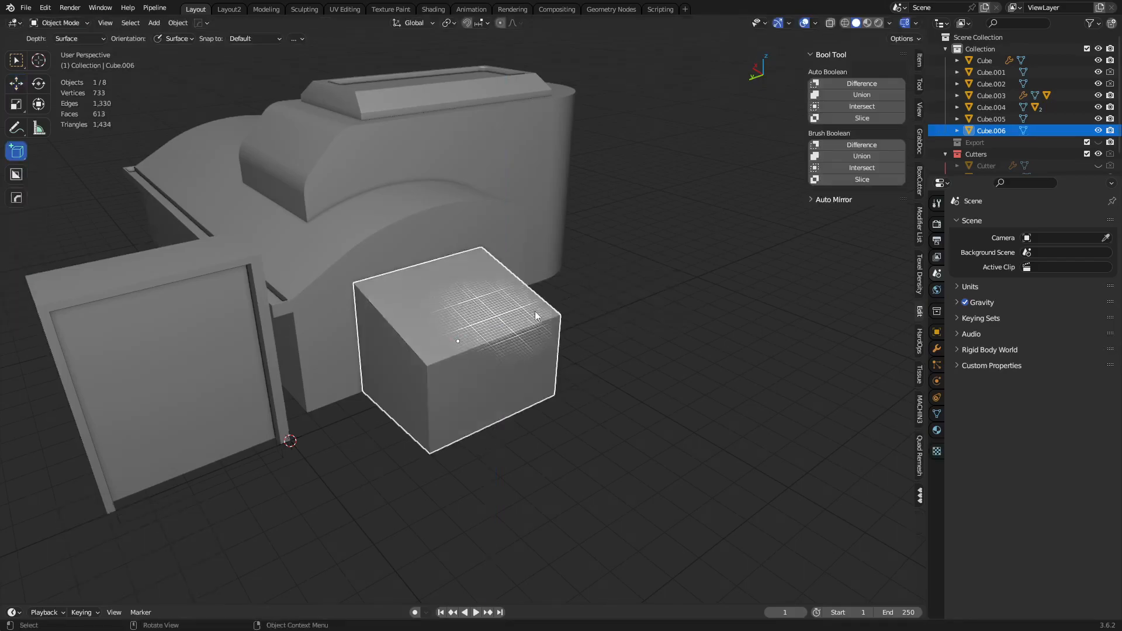
# - Move the sloped-top box along the Y axis against the arched block's end face
pyautogui.moveTo(610, 304); pyautogui.dragTo(408, 307, button='middle')
pyautogui.press('g')
pyautogui.press('y')
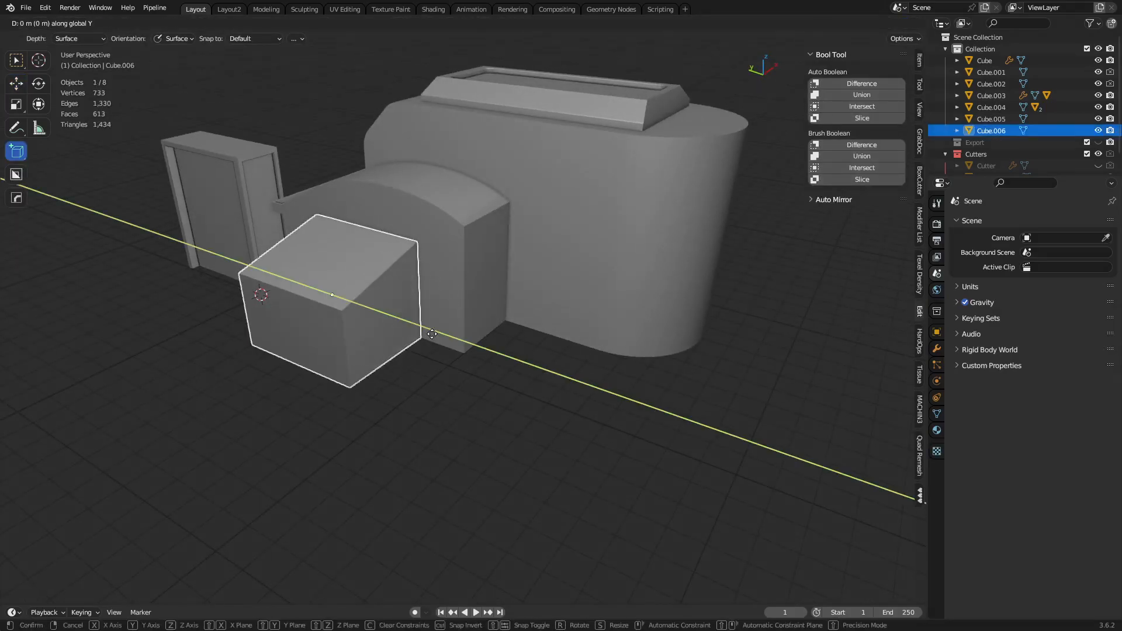
pyautogui.click(460, 337)
pyautogui.keyDown('shift'); pyautogui.moveTo(504, 393); pyautogui.dragTo(514, 409, button='middle'); pyautogui.keyUp('shift')
pyautogui.click(497, 422)
# - Draw a tall, shallow box on the flat side of the large rounded block with the Add Cube tool
pyautogui.keyDown('shift'); pyautogui.moveTo(507, 333); pyautogui.dragTo(567, 272, button='middle'); pyautogui.keyUp('shift')
pyautogui.scroll(1, 517, 369)
pyautogui.click(408, 345)
pyautogui.click(515, 391)
pyautogui.click(526, 368)
pyautogui.click(535, 137)
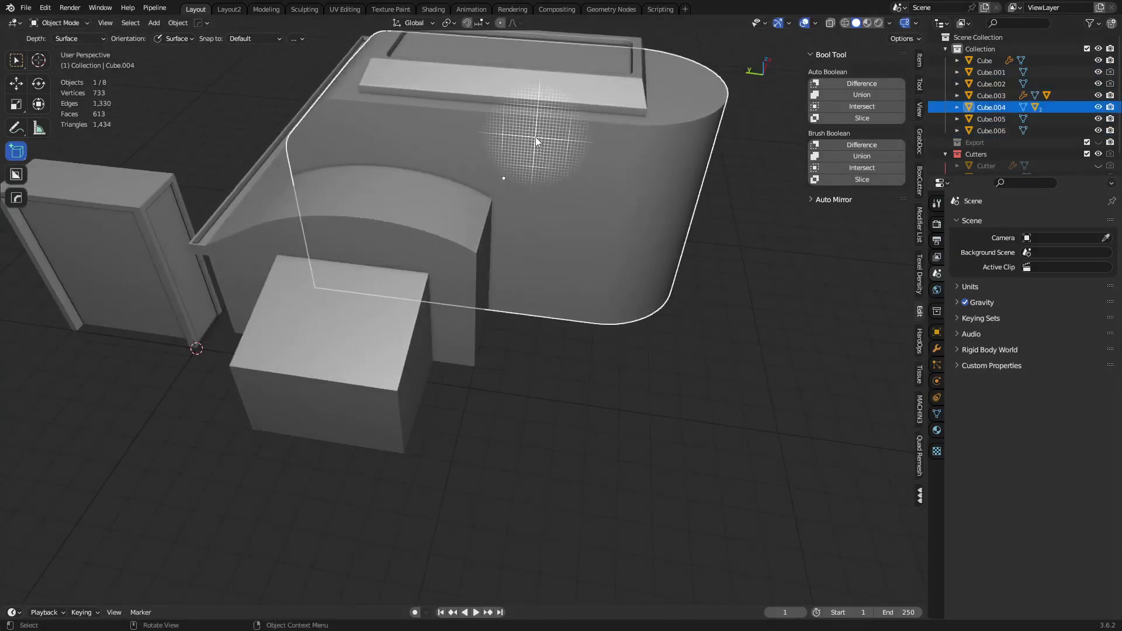
pyautogui.moveTo(528, 117)
pyautogui.mouseDown()
pyautogui.moveTo(609, 332)
pyautogui.moveTo(594, 324)
pyautogui.mouseUp()
pyautogui.click(593, 334)
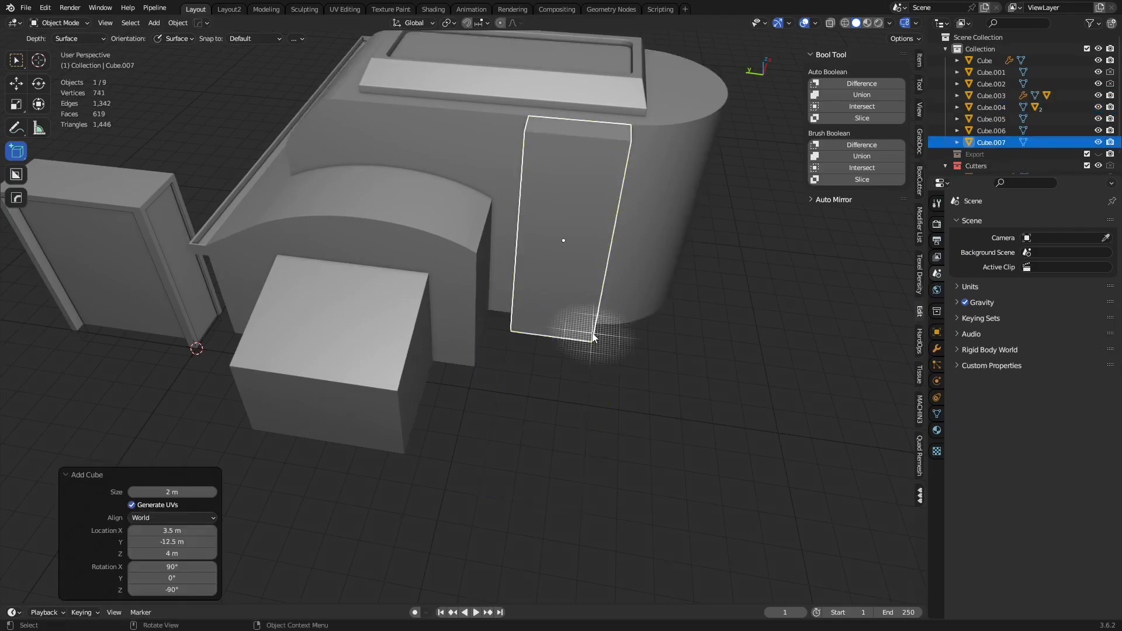
# - Scale the tall box's outer face narrower along Y to taper its sides, then return to Object Mode and deselect
pyautogui.keyDown('shift'); pyautogui.moveTo(649, 296); pyautogui.dragTo(552, 337, button='middle'); pyautogui.keyUp('shift')
pyautogui.press('Tab')
pyautogui.click(488, 301)
pyautogui.press('s')
pyautogui.press('x')
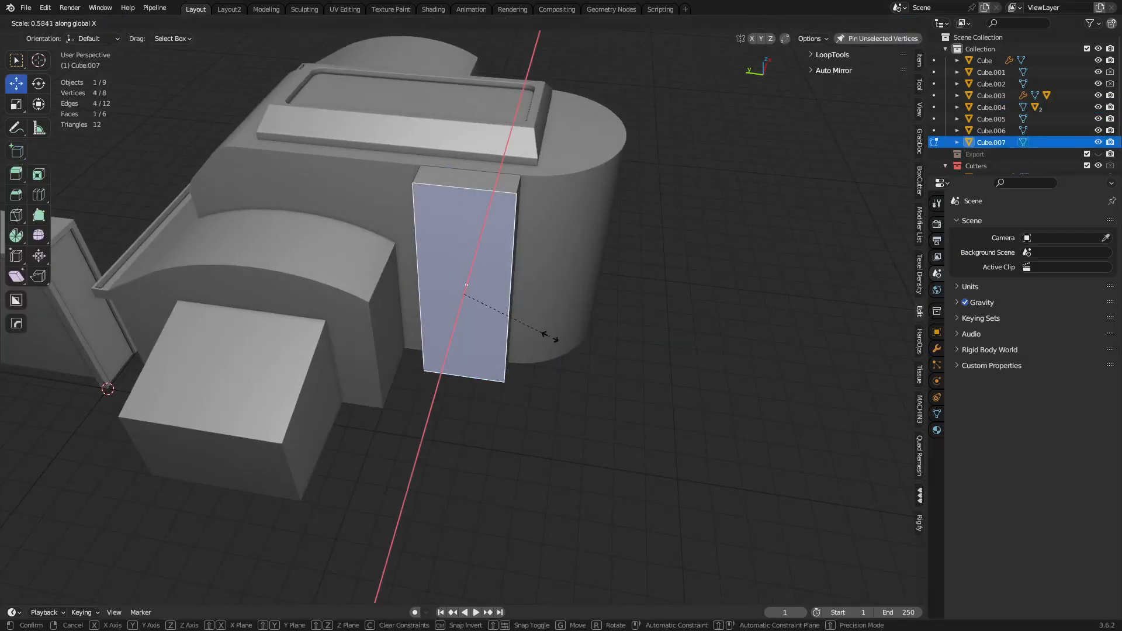
pyautogui.press('y')
pyautogui.click(543, 336)
pyautogui.press('Tab')
pyautogui.hotkey('alt', 'a')
# - Merge the tapered tall box into the large rounded block with a Bool Tool brush union
pyautogui.moveTo(640, 366); pyautogui.dragTo(588, 364, button='middle')
pyautogui.click(489, 357)
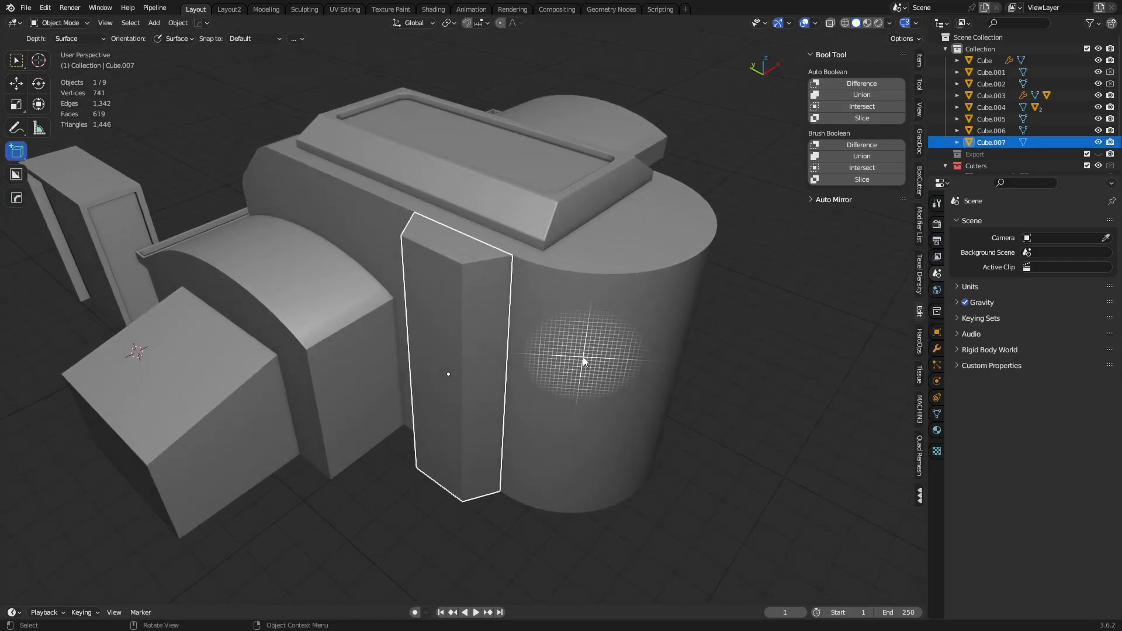
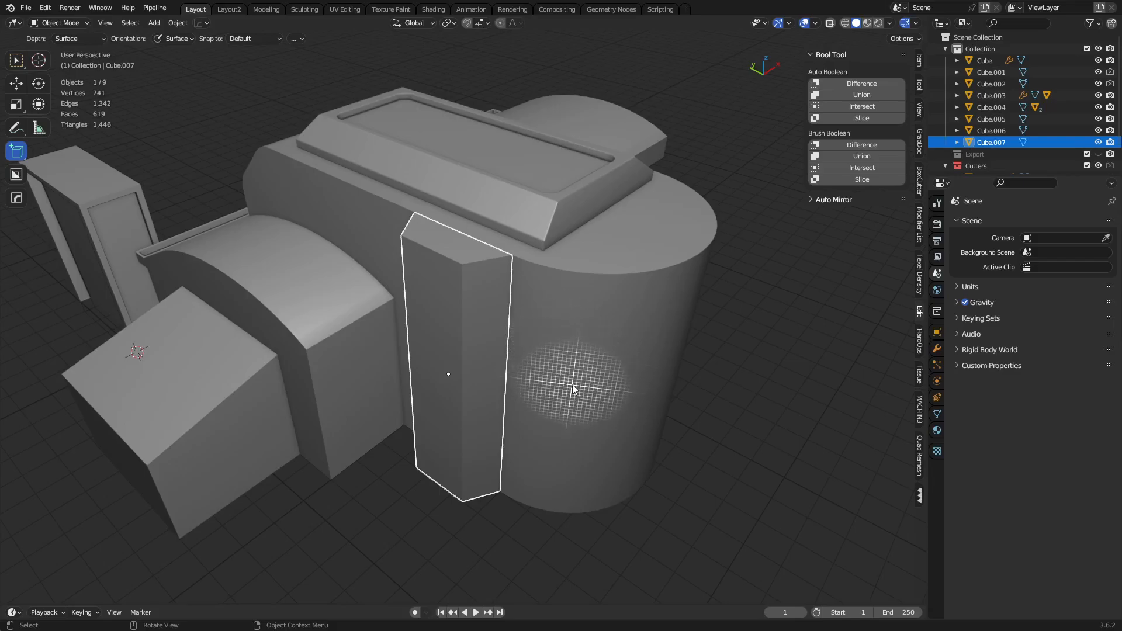
pyautogui.moveTo(554, 364); pyautogui.dragTo(426, 421, button='middle')
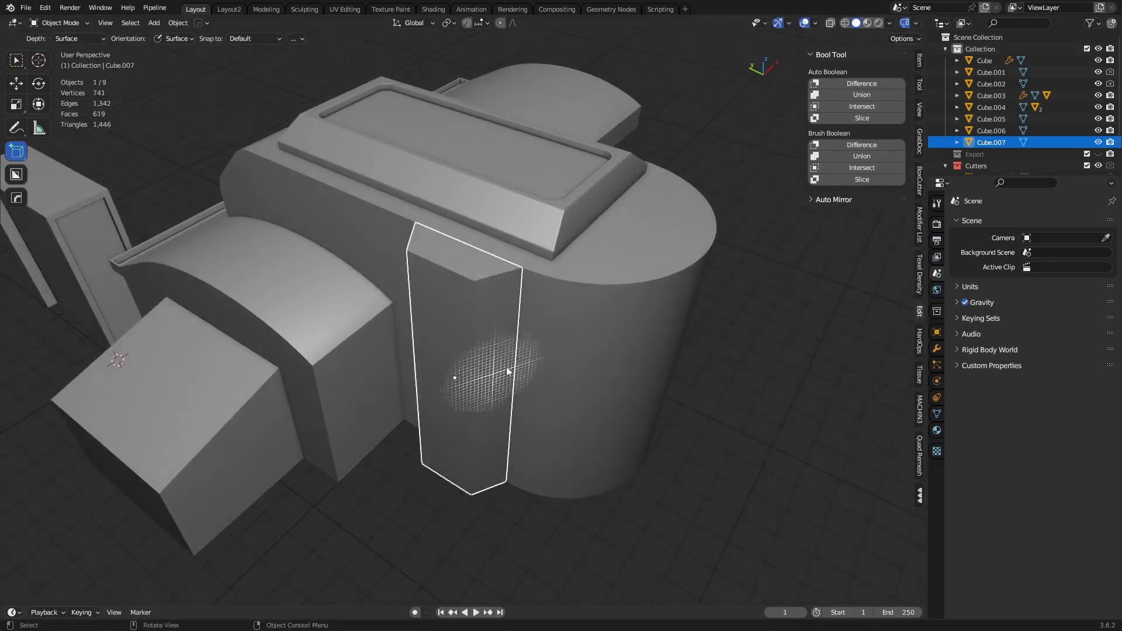
pyautogui.click(577, 332)
pyautogui.click(493, 335)
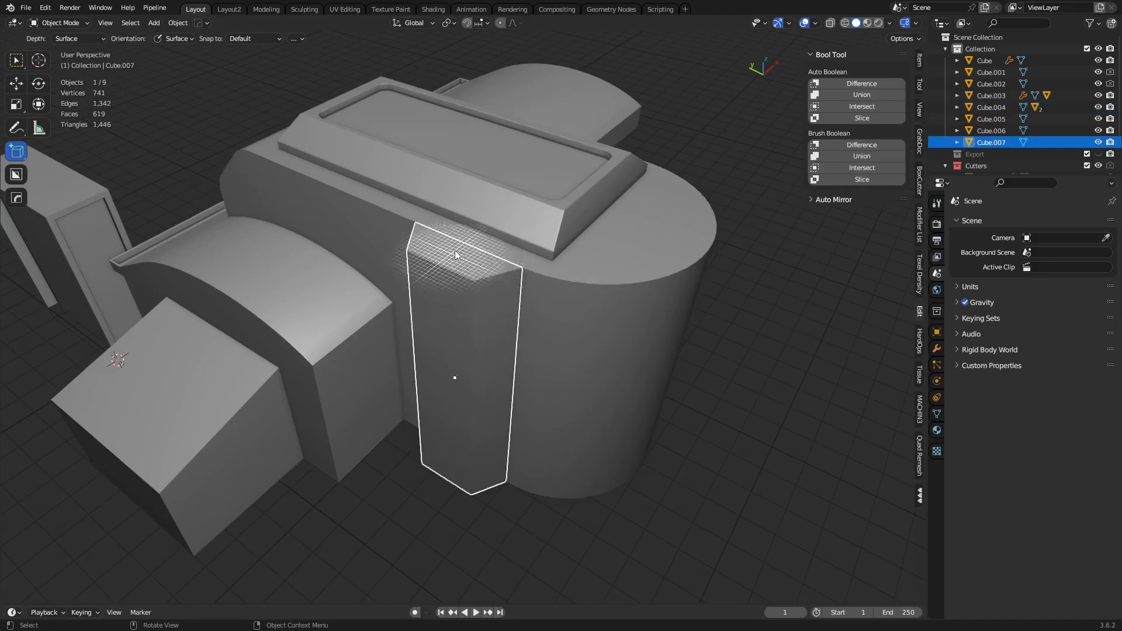
pyautogui.keyDown('shift'); pyautogui.click(544, 342); pyautogui.keyUp('shift')
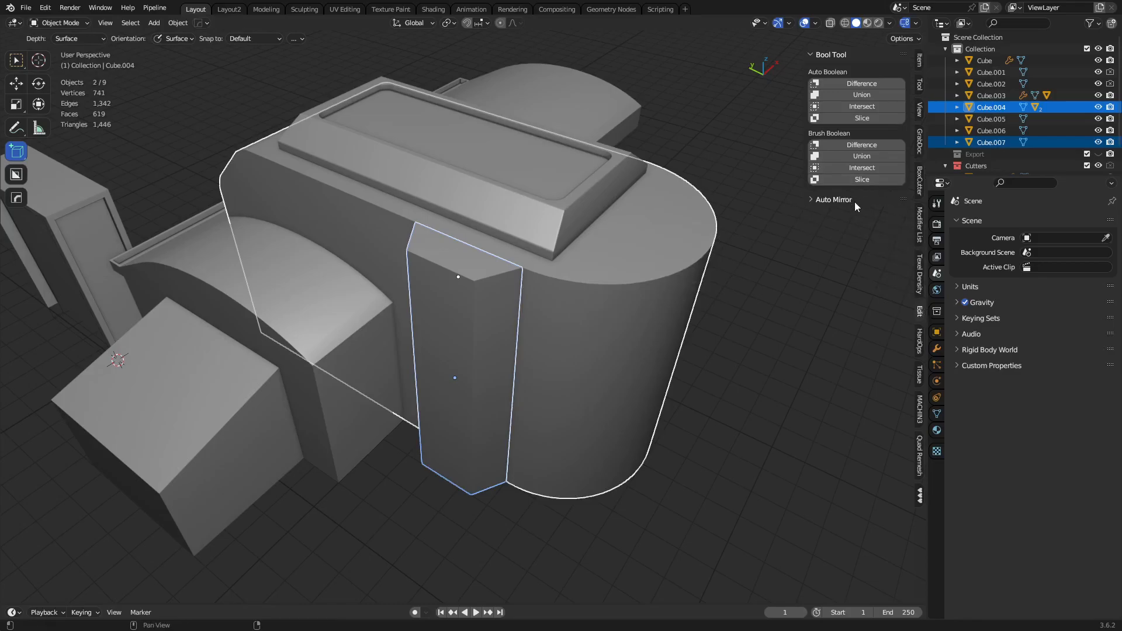
pyautogui.click(869, 162)
# - Convert the large rounded block to a mesh and delete the leftover tapered box
pyautogui.rightClick(645, 296)
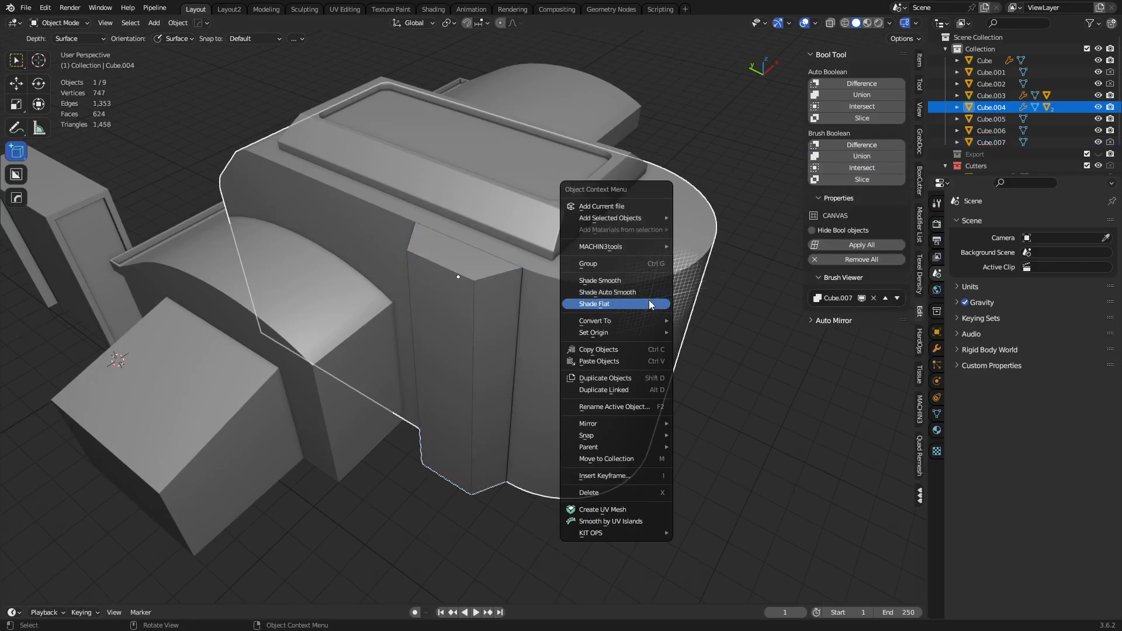
pyautogui.moveTo(640, 320)
pyautogui.click(694, 322)
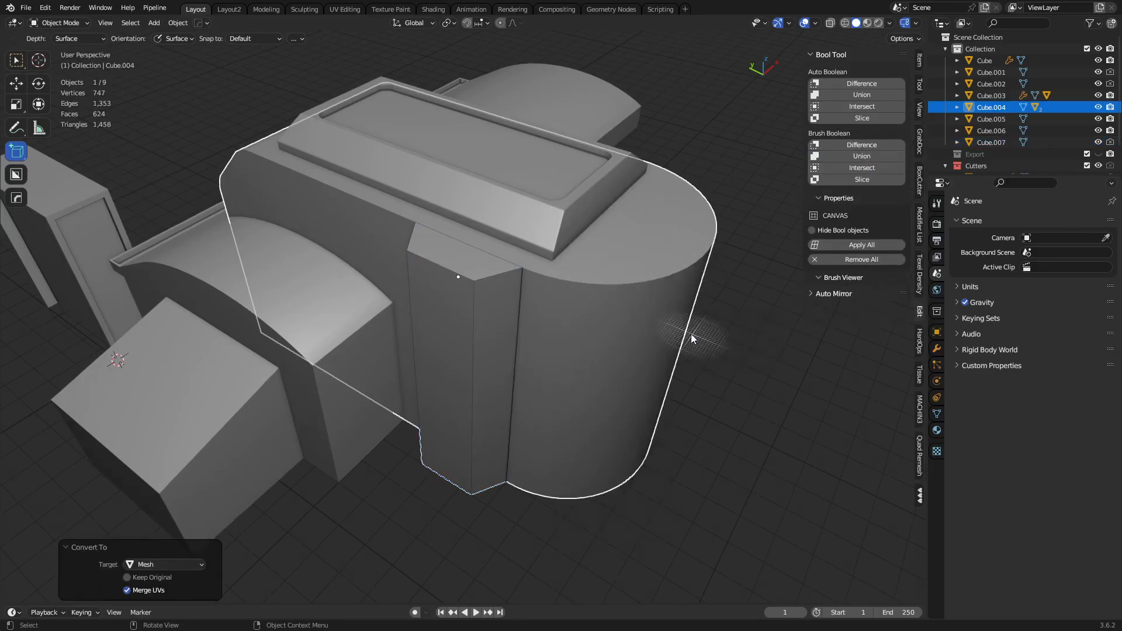
pyautogui.click(491, 275)
pyautogui.press('Delete')
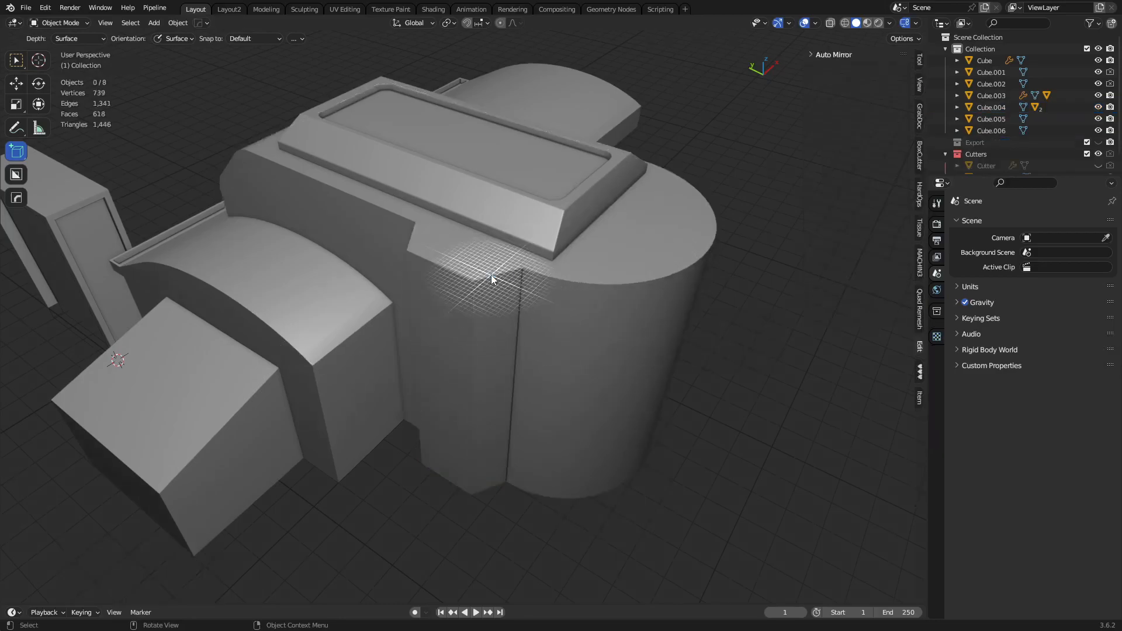
# - Isolate the large rounded block in local view and enter Edit Mode
pyautogui.click(491, 275)
pyautogui.press('KP_Divide')
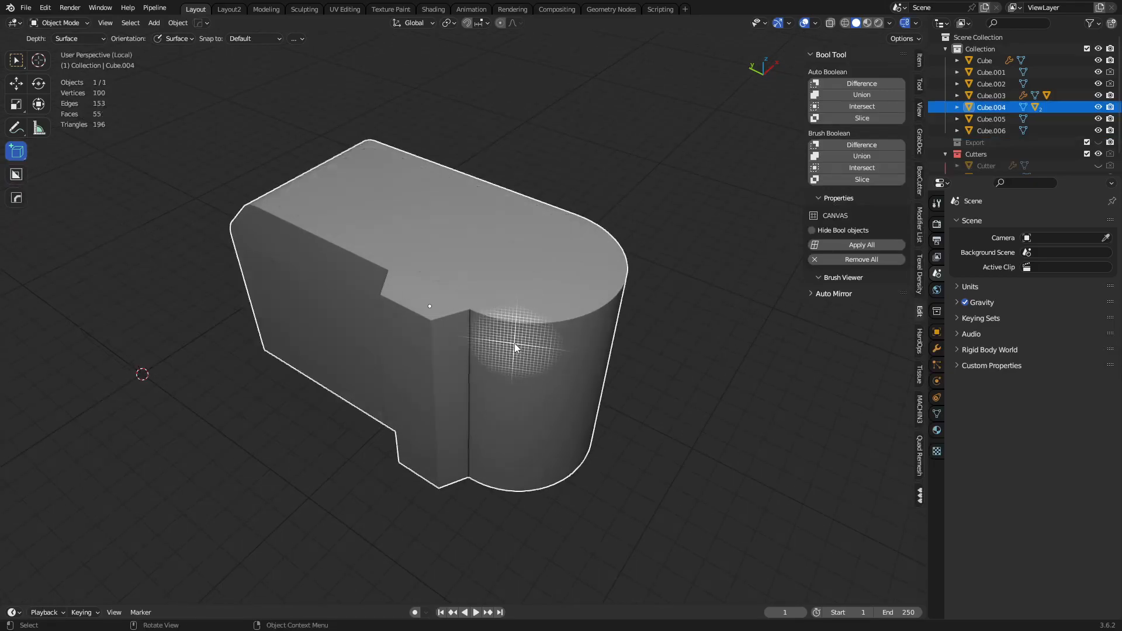
pyautogui.scroll(2, 515, 347)
pyautogui.press('Tab')
pyautogui.click(466, 300)
pyautogui.press('1')
pyautogui.click(478, 300)
pyautogui.press('g')
pyautogui.rightClick(472, 310)
pyautogui.click(341, 238)
pyautogui.press('g')
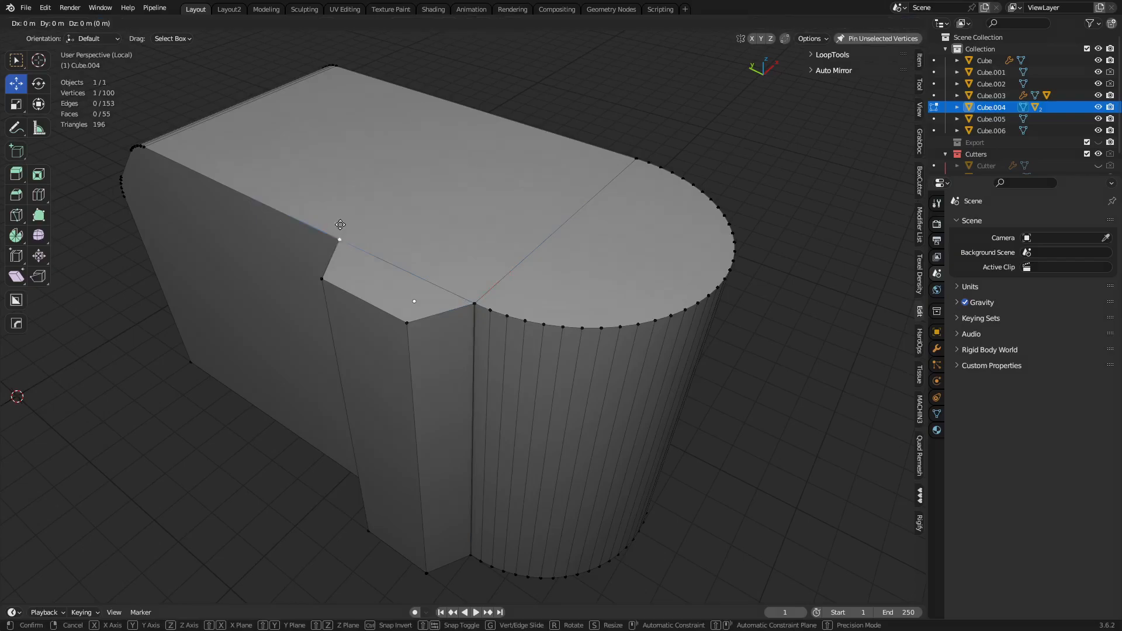
pyautogui.rightClick(331, 221)
pyautogui.moveTo(475, 318); pyautogui.dragTo(471, 294, button='middle')
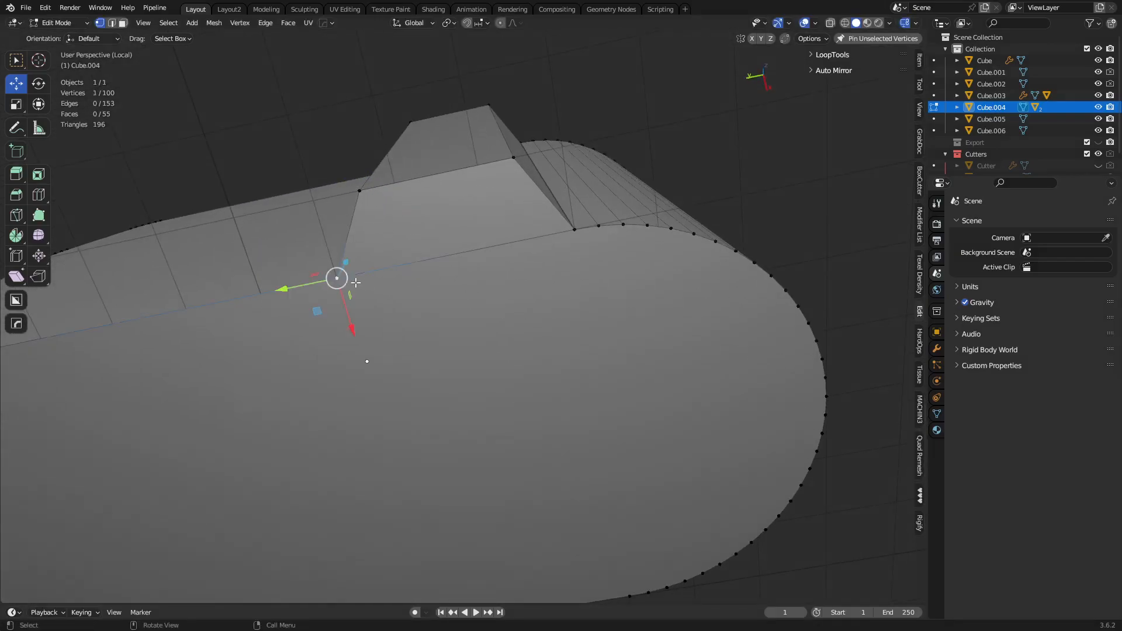
pyautogui.press('g')
pyautogui.rightClick(534, 243)
# - Dissolve the three leftover edges crossing the rounded block's top and bottom faces
pyautogui.click(453, 255)
pyautogui.scroll(-5, 550, 305)
pyautogui.moveTo(559, 311); pyautogui.dragTo(521, 363, button='middle')
pyautogui.hotkey('ctrl', 'x')
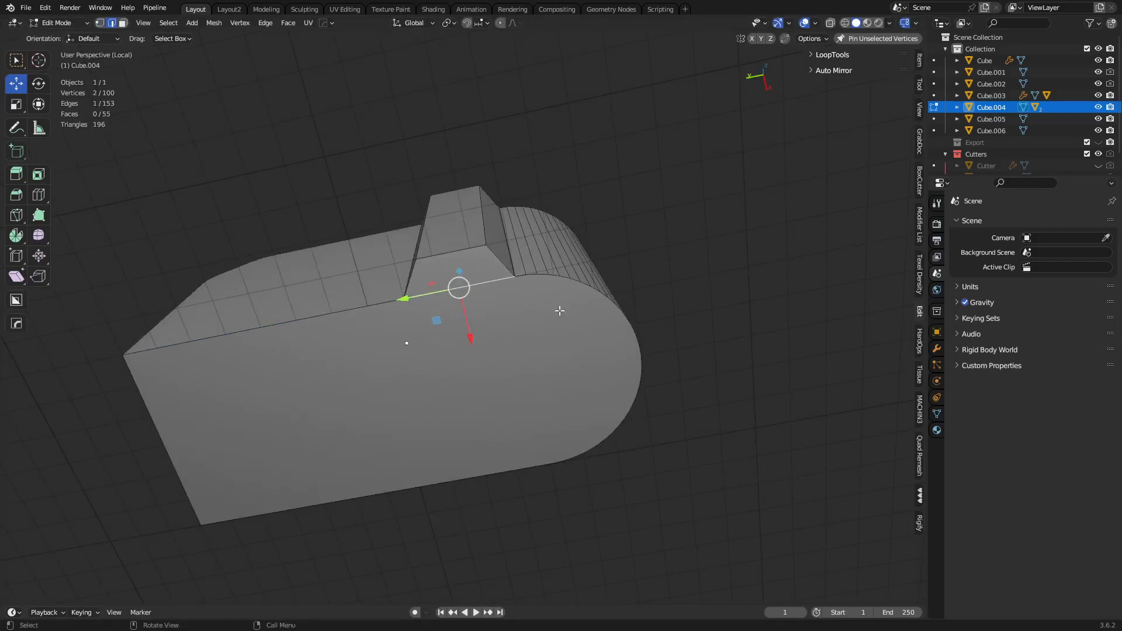
pyautogui.click(455, 310)
pyautogui.hotkey('ctrl', 'x')
pyautogui.moveTo(596, 288); pyautogui.dragTo(518, 370, button='middle')
pyautogui.click(467, 336)
pyautogui.hotkey('ctrl', 'x')
pyautogui.moveTo(655, 369); pyautogui.dragTo(436, 350, button='middle')
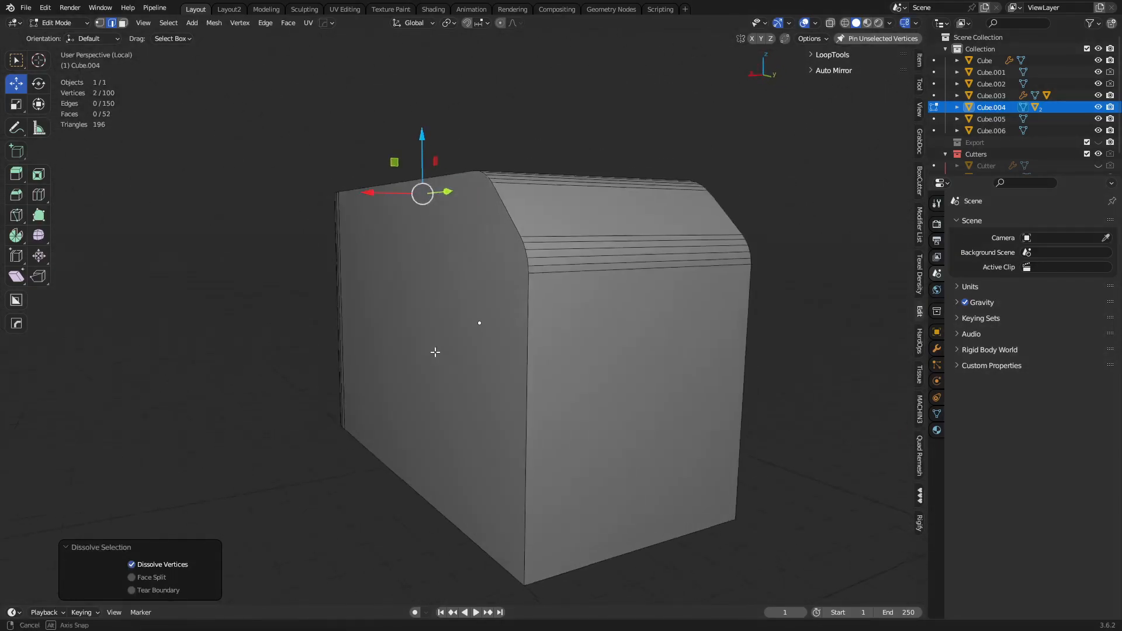
# - Return to Object Mode, leave local view, and select the recessed box on top of the rounded block
pyautogui.moveTo(604, 293); pyautogui.dragTo(505, 370, button='middle')
pyautogui.press('Tab')
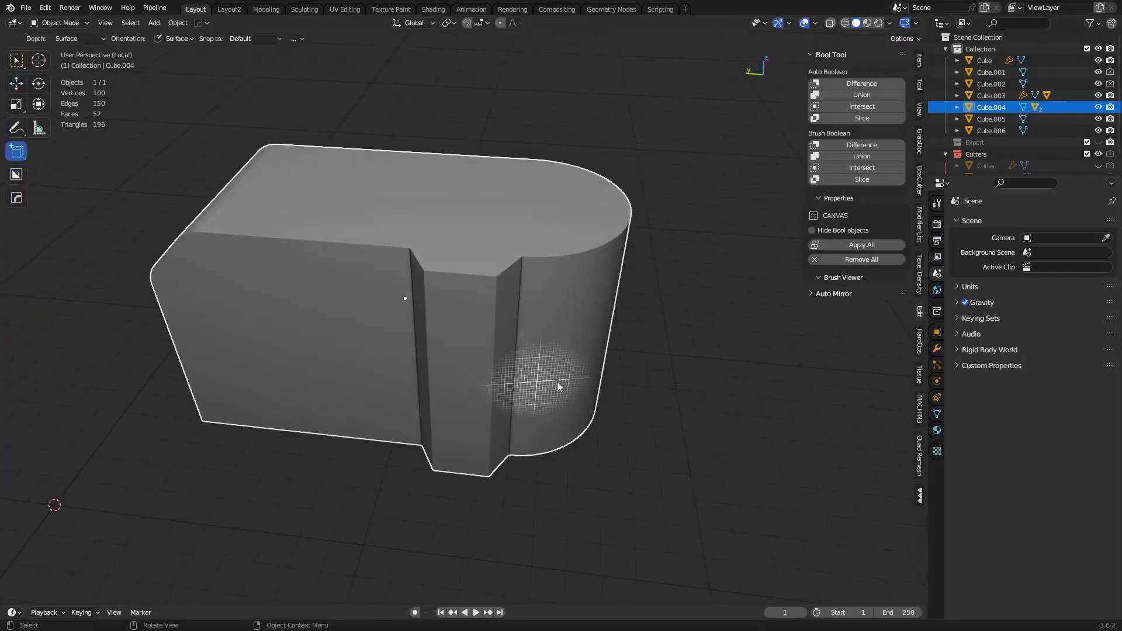
pyautogui.press('KP_Divide')
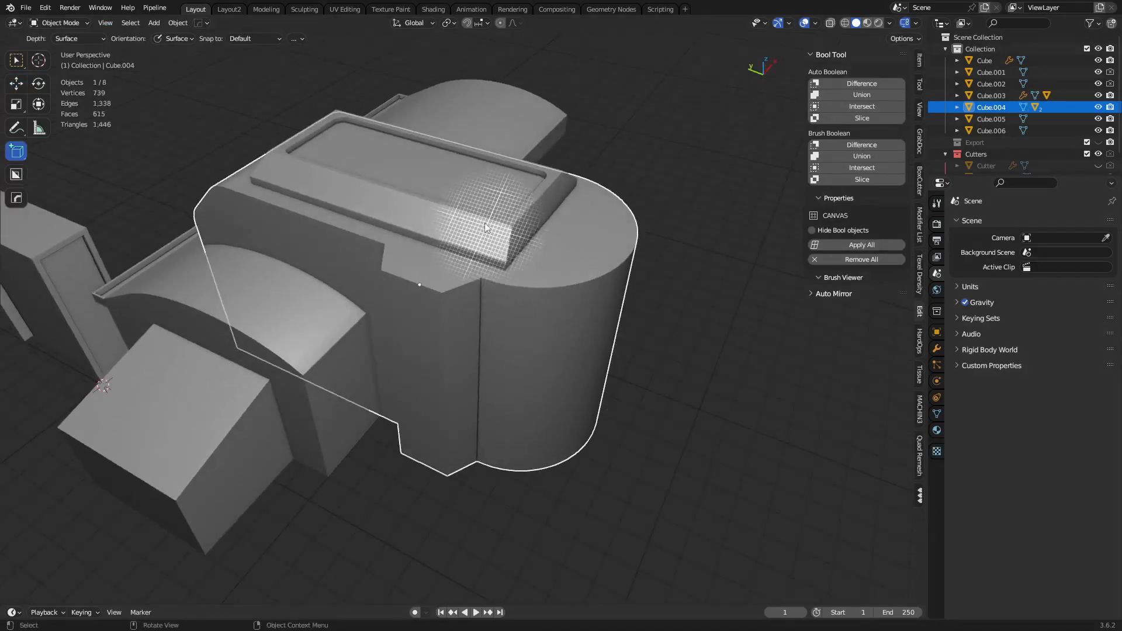
pyautogui.click(486, 225)
pyautogui.moveTo(506, 360); pyautogui.dragTo(639, 288, button='middle')
pyautogui.moveTo(516, 278); pyautogui.dragTo(584, 301, button='middle')
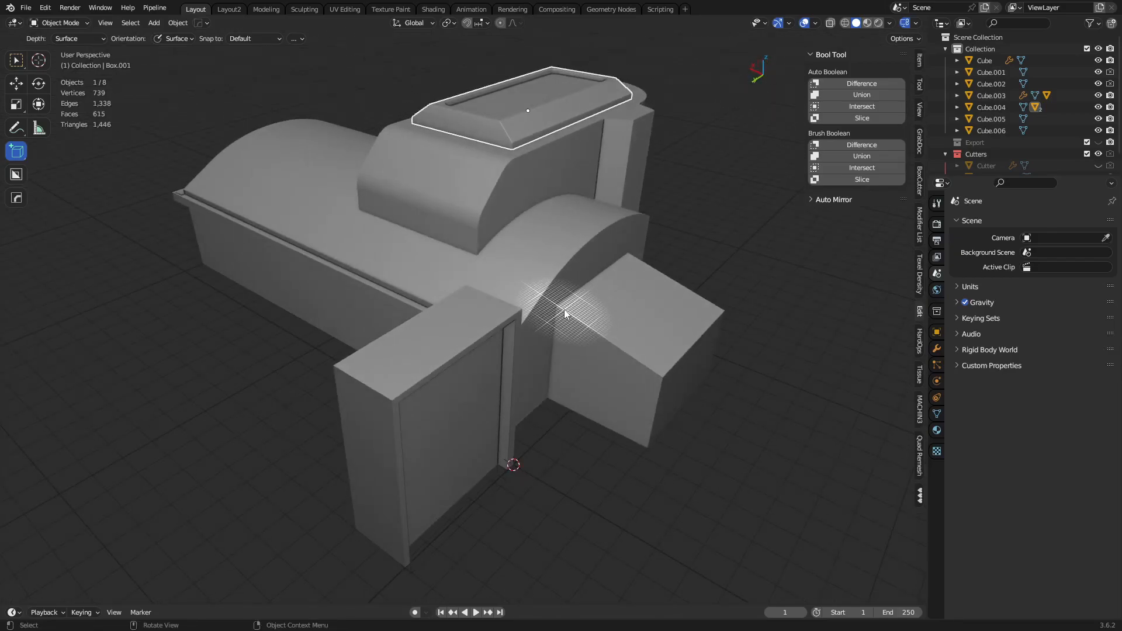
# - Union the large rounded block into the arched block with a Bool Tool brush union, then select the rounded block
pyautogui.moveTo(541, 345); pyautogui.dragTo(473, 264, button='middle')
pyautogui.click(473, 264)
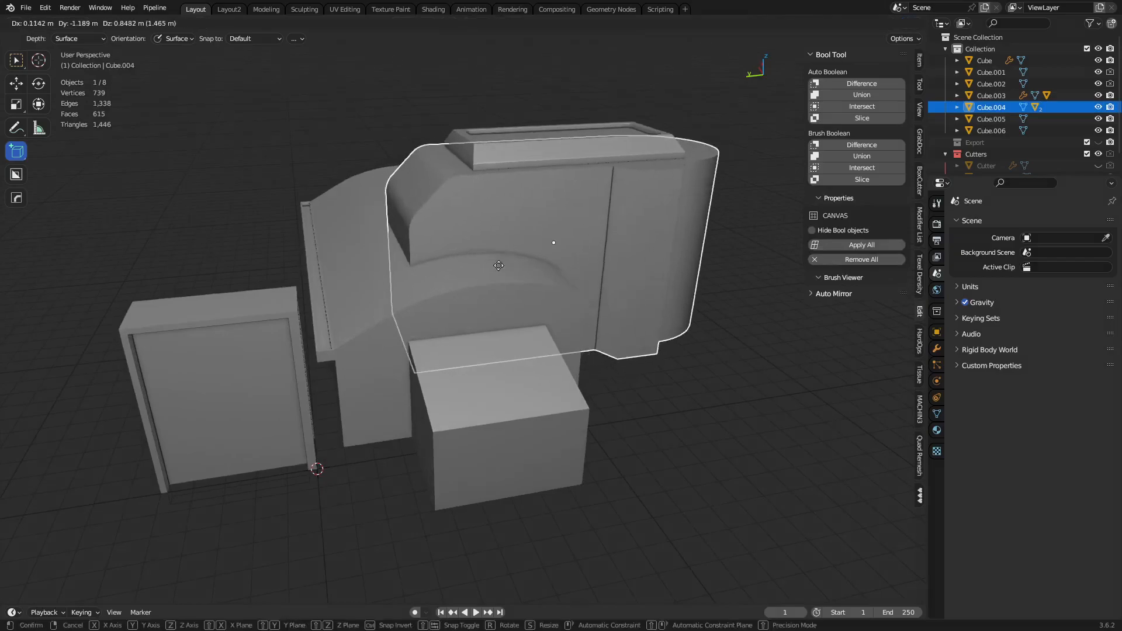
pyautogui.keyDown('shift'); pyautogui.click(430, 304); pyautogui.keyUp('shift')
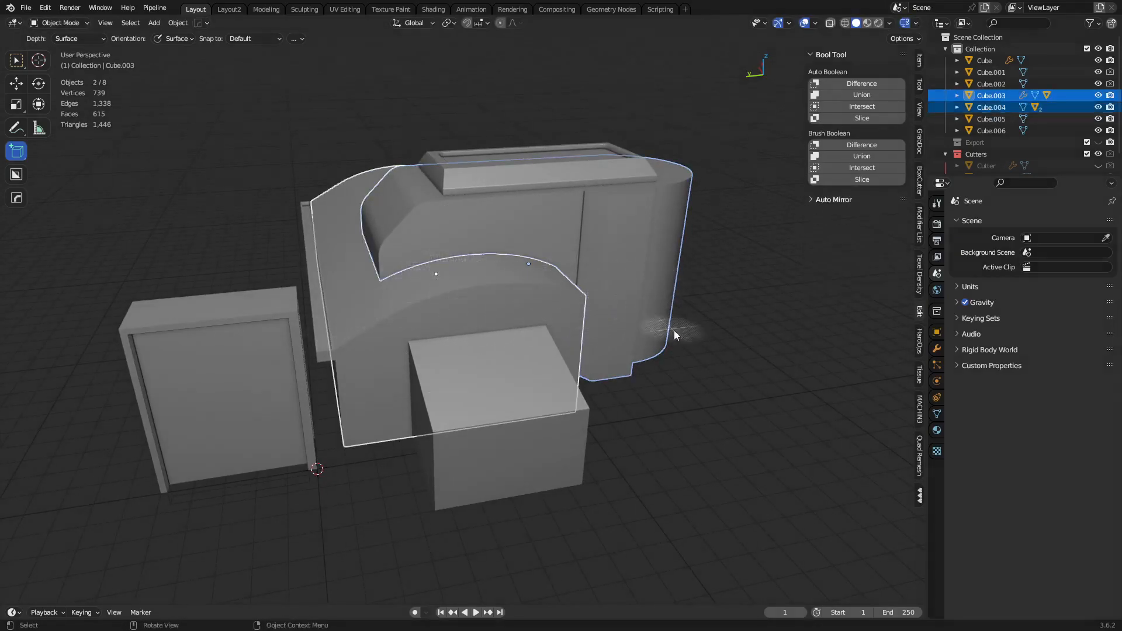
pyautogui.click(864, 166)
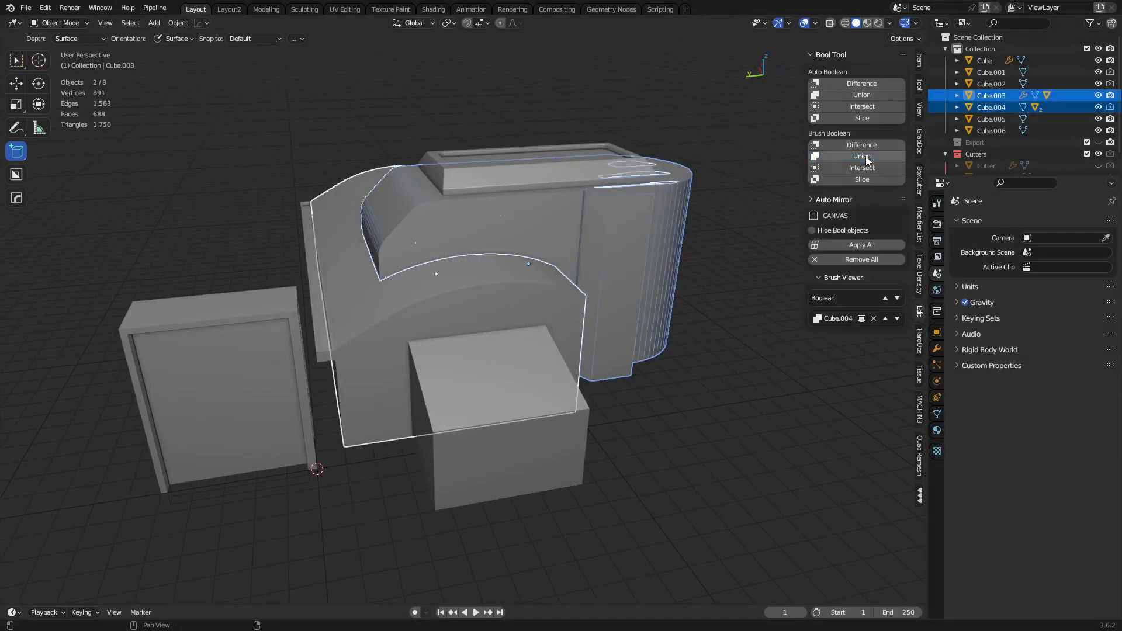
pyautogui.moveTo(632, 333)
pyautogui.mouseDown(button='middle')
pyautogui.moveTo(594, 377)
pyautogui.moveTo(504, 390)
pyautogui.mouseUp(button='middle')
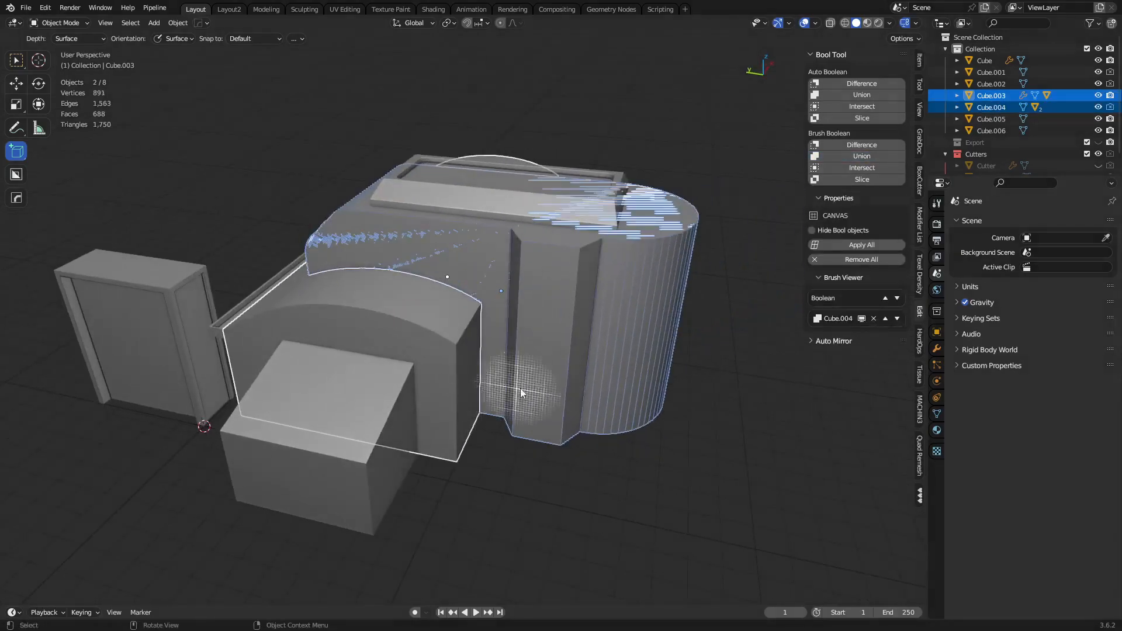
pyautogui.click(615, 339)
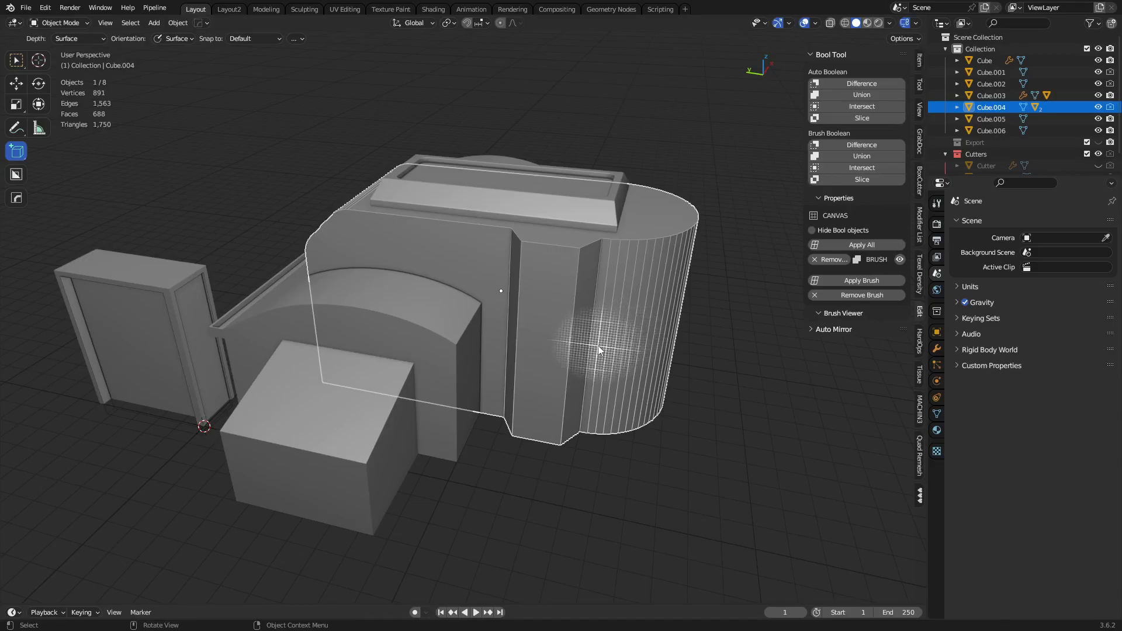
# - Select the arched block and convert it to a mesh to bake its Boolean union modifiers
pyautogui.click(462, 357)
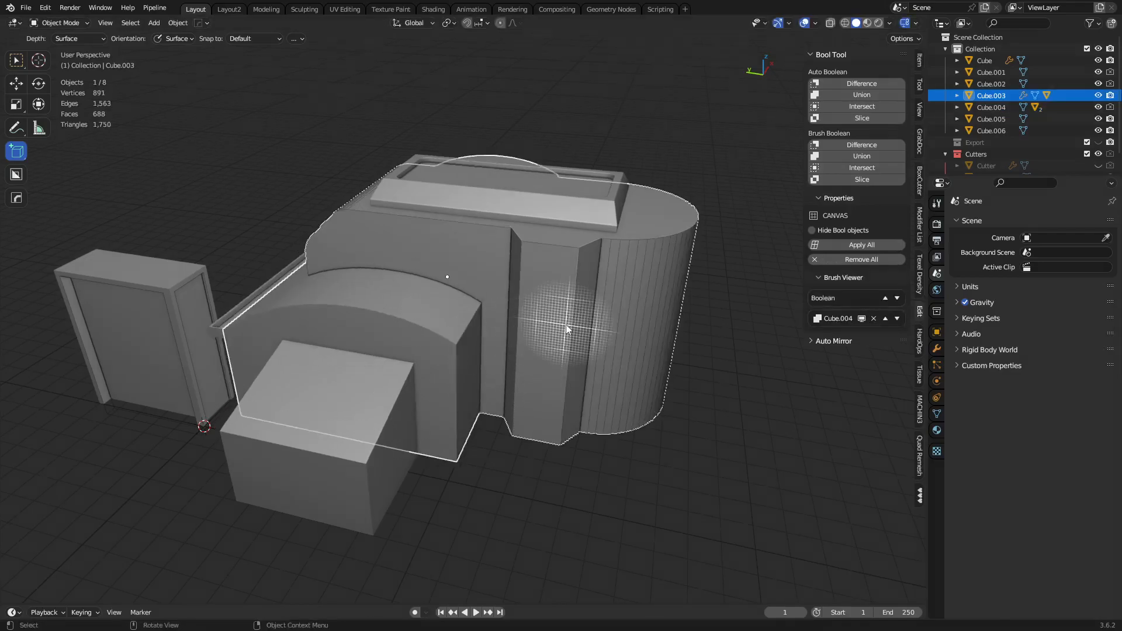
pyautogui.click(938, 349)
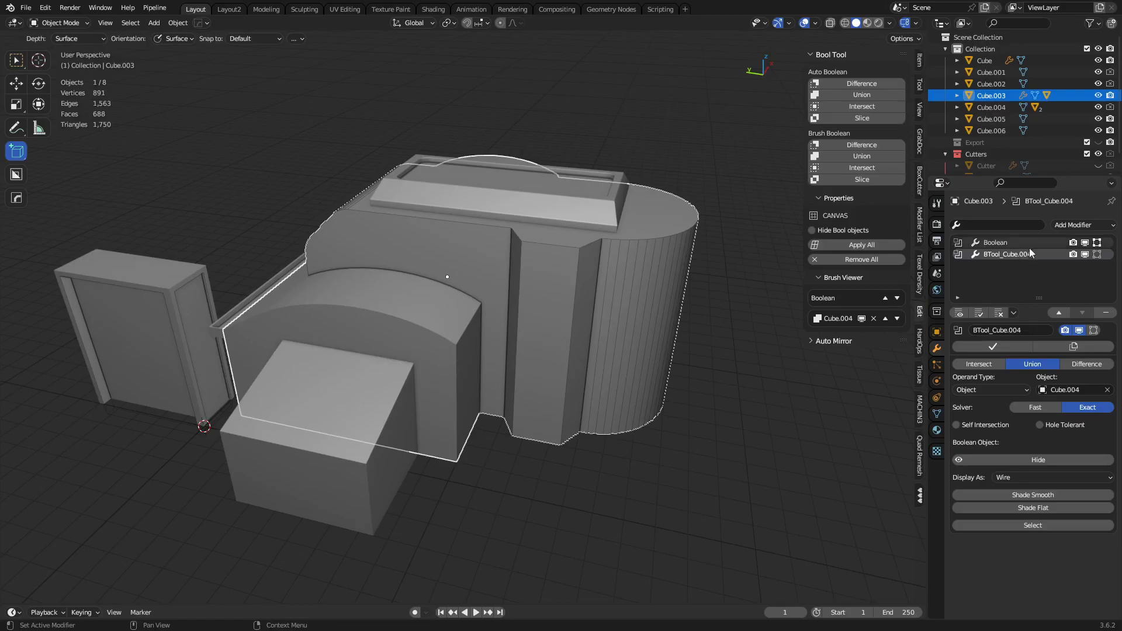
pyautogui.rightClick(556, 338)
pyautogui.moveTo(548, 342)
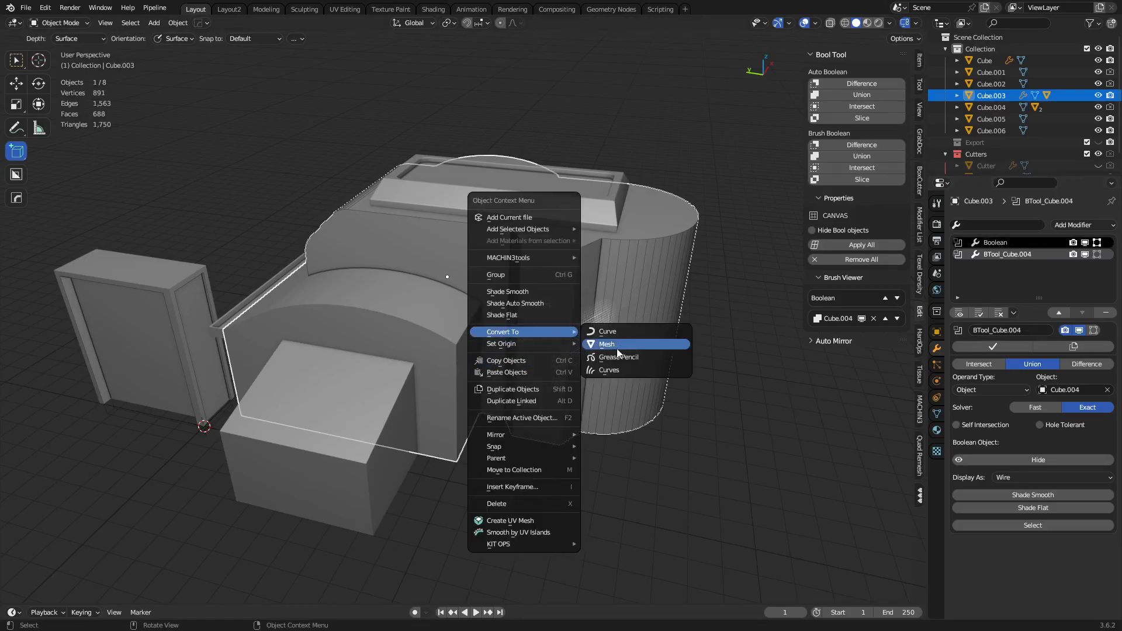
pyautogui.click(611, 344)
pyautogui.press('g')
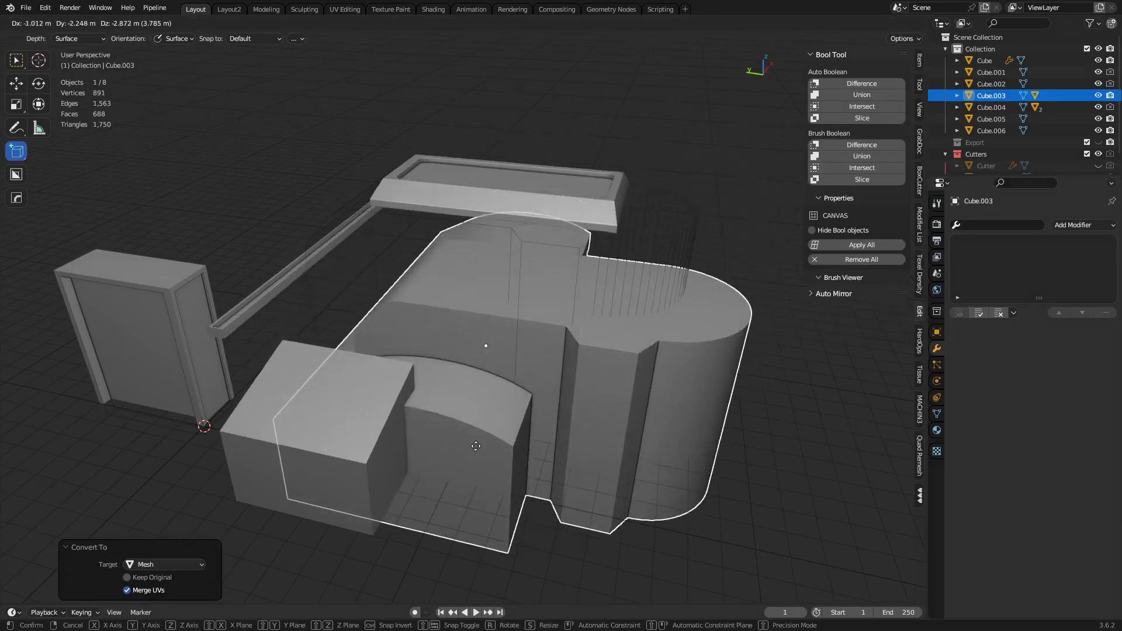
pyautogui.rightClick(508, 364)
# - Delete the leftover rounded brush object and select the merged arched block
pyautogui.click(576, 248)
pyautogui.click(576, 248)
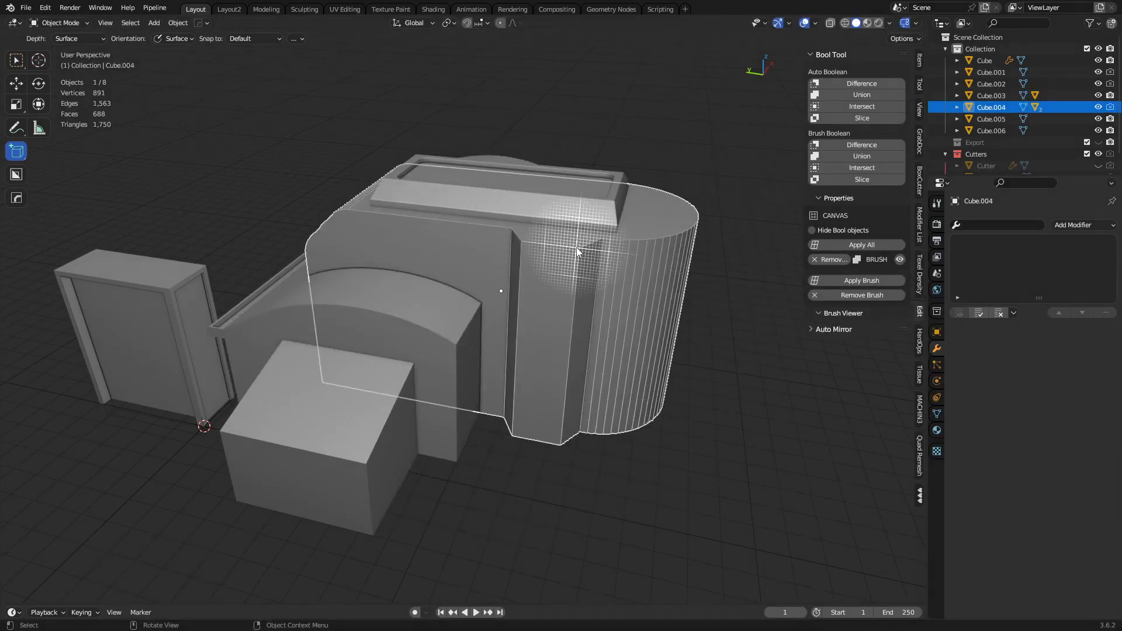
pyautogui.press('x')
pyautogui.click(576, 248)
pyautogui.click(458, 339)
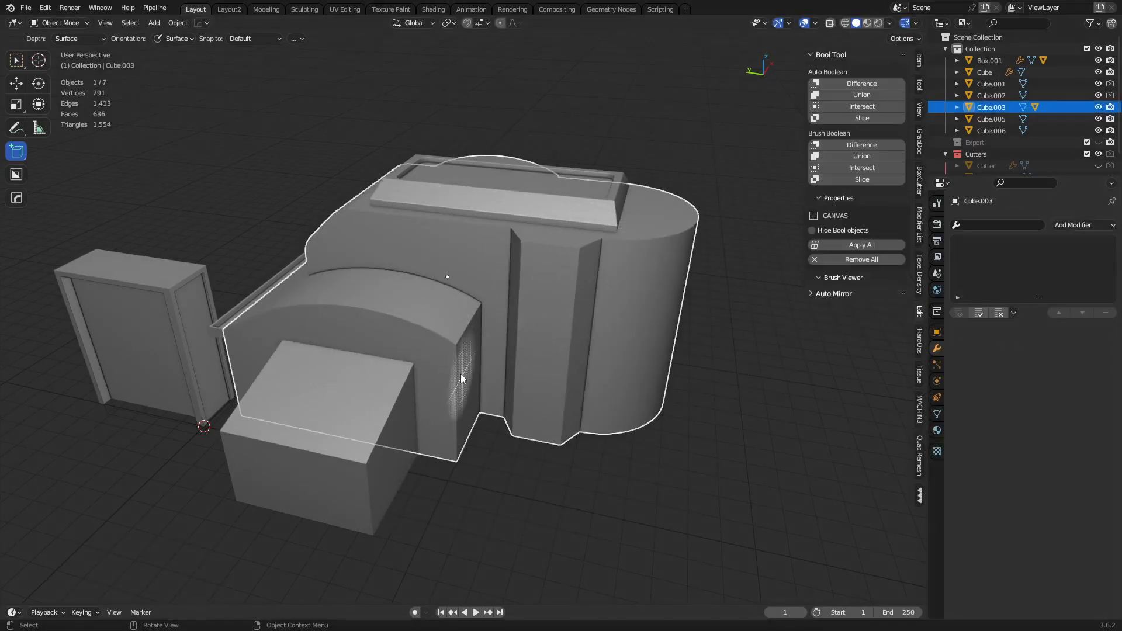
pyautogui.press('g')
pyautogui.rightClick(409, 344)
pyautogui.press('g')
pyautogui.rightClick(501, 313)
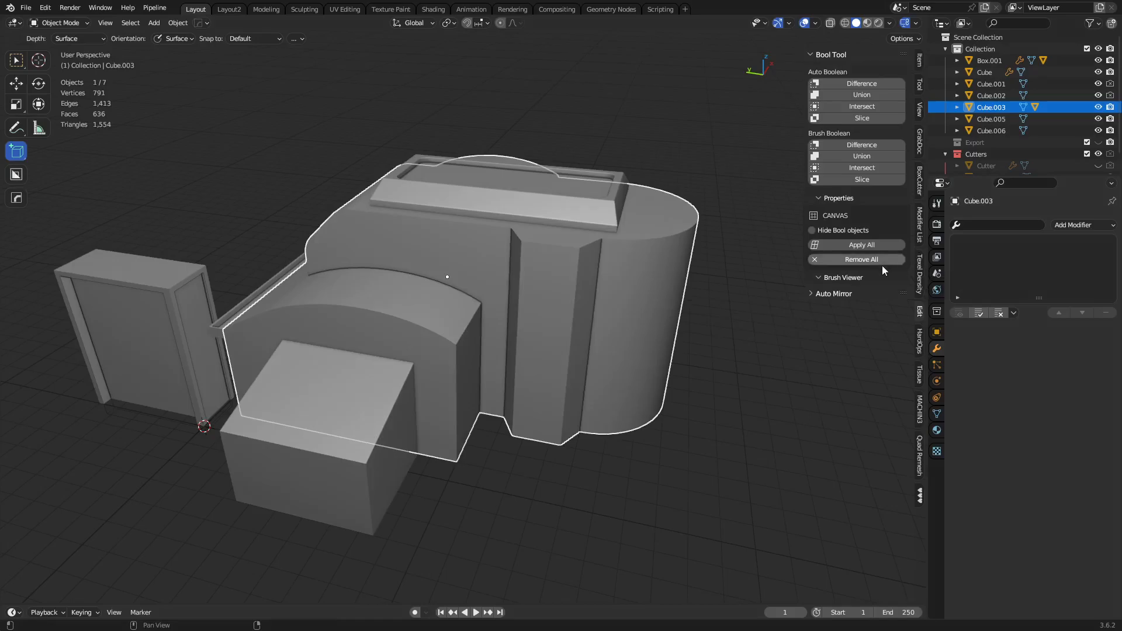
# - Isolate the merged block in local view and enter Edit Mode
pyautogui.press('KP_Divide')
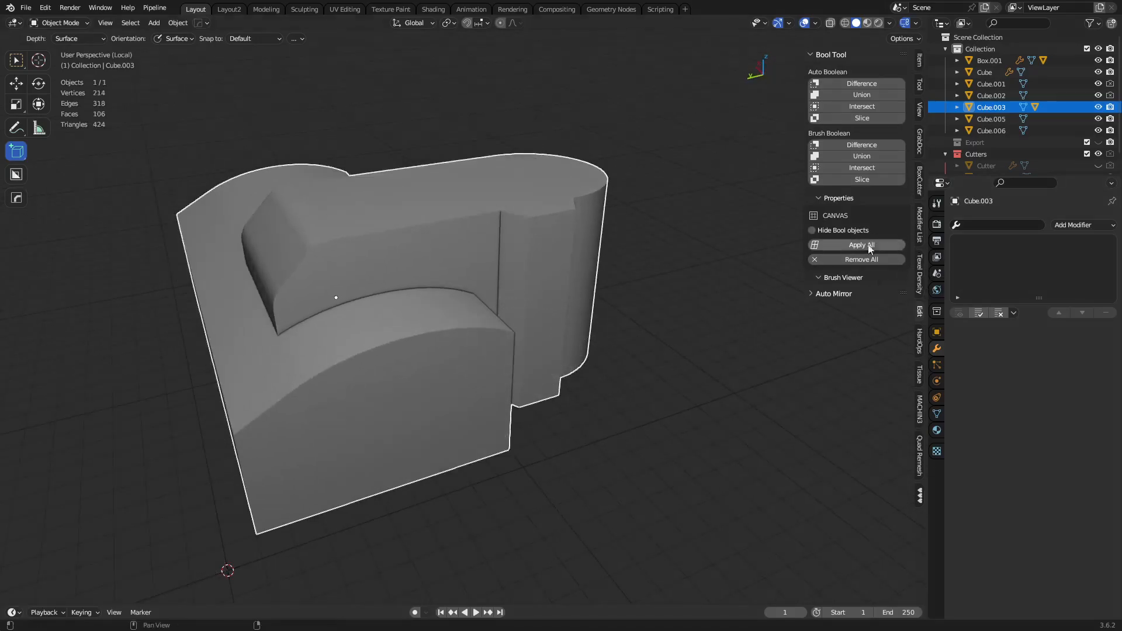
pyautogui.moveTo(468, 348); pyautogui.dragTo(665, 289, button='middle')
pyautogui.hotkey('alt', 'z')
pyautogui.scroll(3, 615, 338)
pyautogui.moveTo(638, 393); pyautogui.dragTo(602, 415, button='middle')
pyautogui.press('Tab')
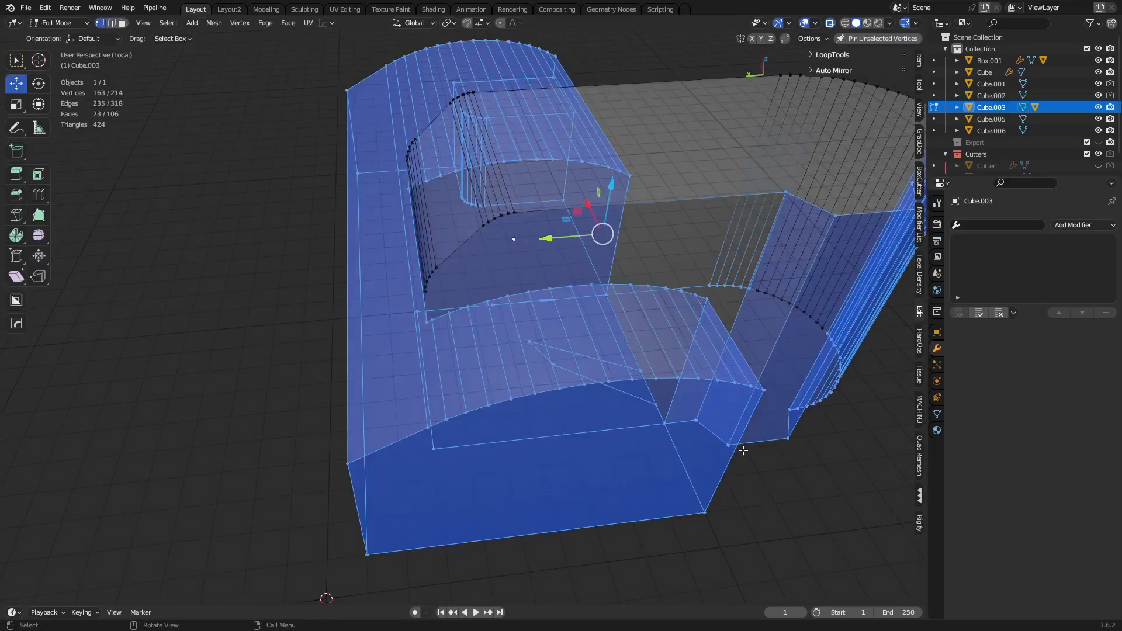
# - Select the entire merged block mesh and run a Limited Dissolve with a max angle of 0.05°
pyautogui.hotkey('alt', 'z')
pyautogui.moveTo(715, 482); pyautogui.dragTo(719, 313, button='middle')
pyautogui.scroll(-4, 720, 315)
pyautogui.keyDown('shift'); pyautogui.moveTo(693, 403); pyautogui.dragTo(629, 328, button='middle'); pyautogui.keyUp('shift')
pyautogui.click(748, 243)
pyautogui.press('a')
pyautogui.press('x')
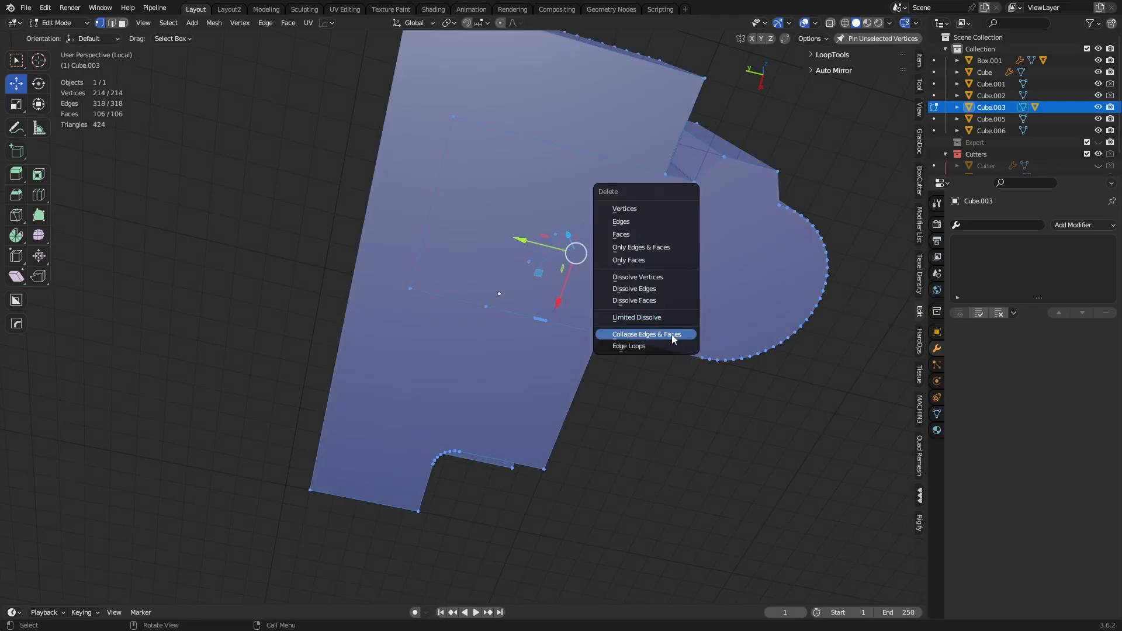
pyautogui.click(669, 318)
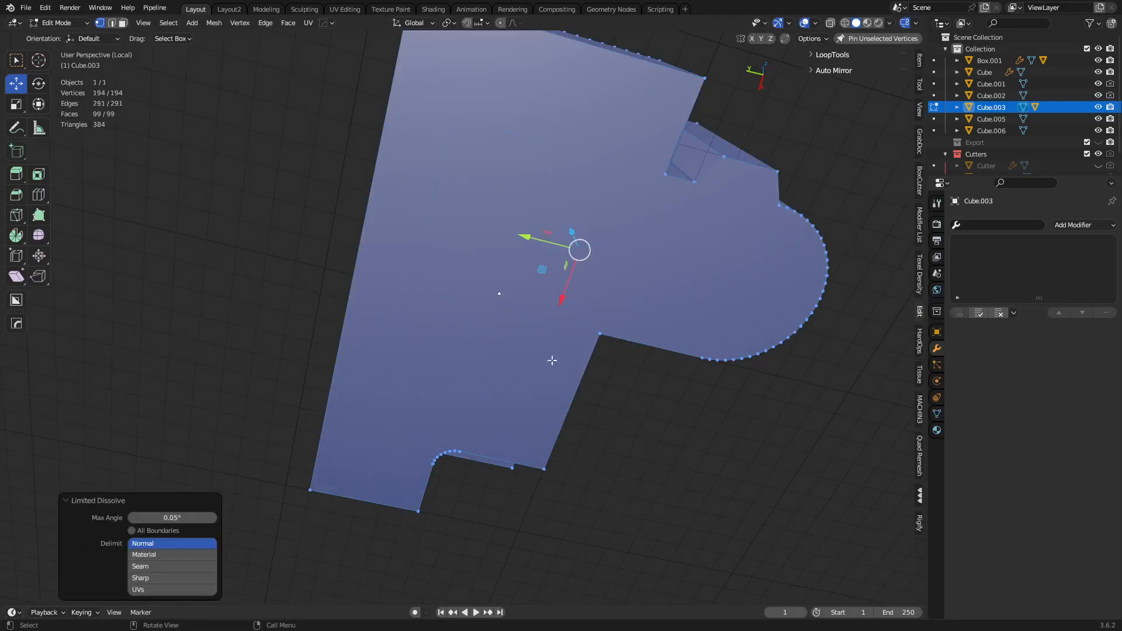
# - Merge all vertices of the merged block by distance
pyautogui.moveTo(553, 361); pyautogui.dragTo(693, 349, button='middle')
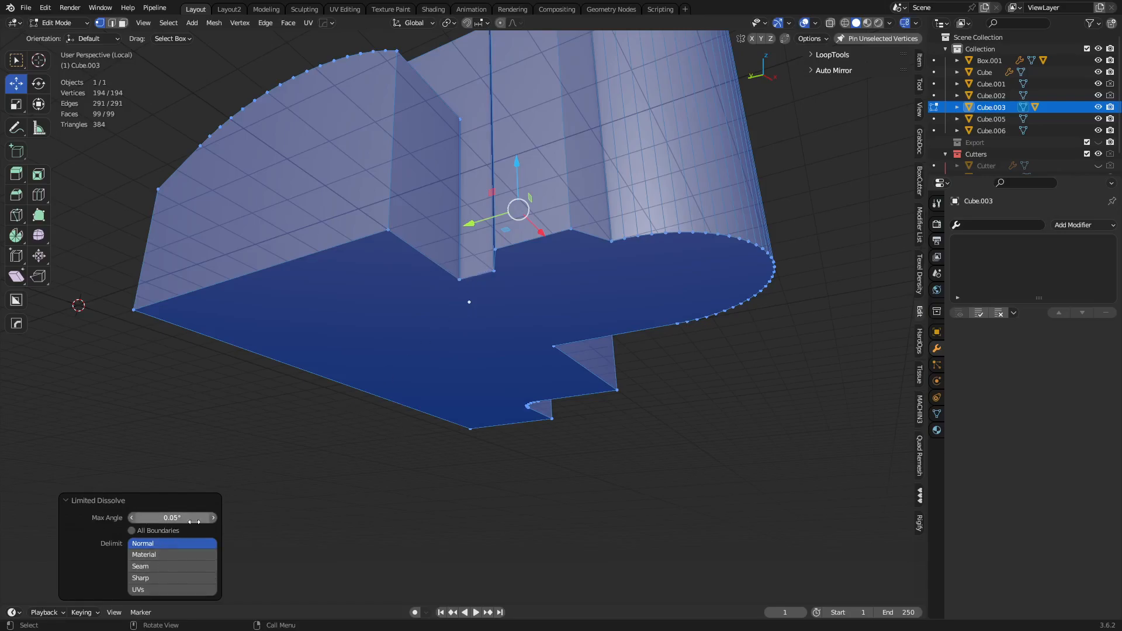
pyautogui.moveTo(477, 284); pyautogui.dragTo(885, 343, button='middle')
pyautogui.moveTo(434, 346); pyautogui.dragTo(590, 390, button='middle')
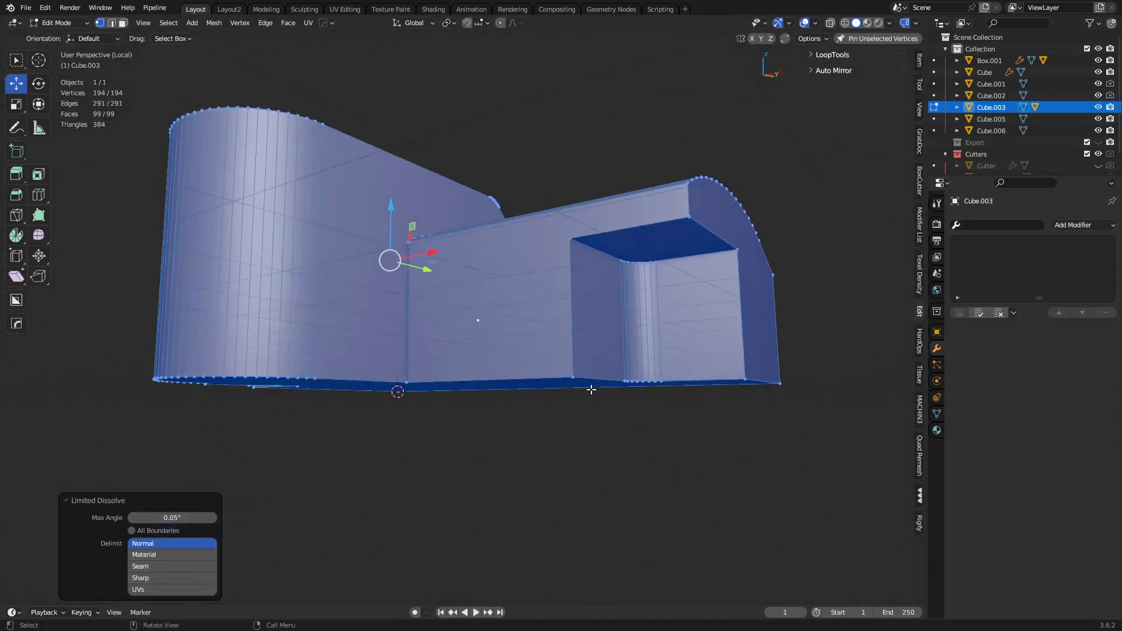
pyautogui.press('m')
pyautogui.click(580, 391)
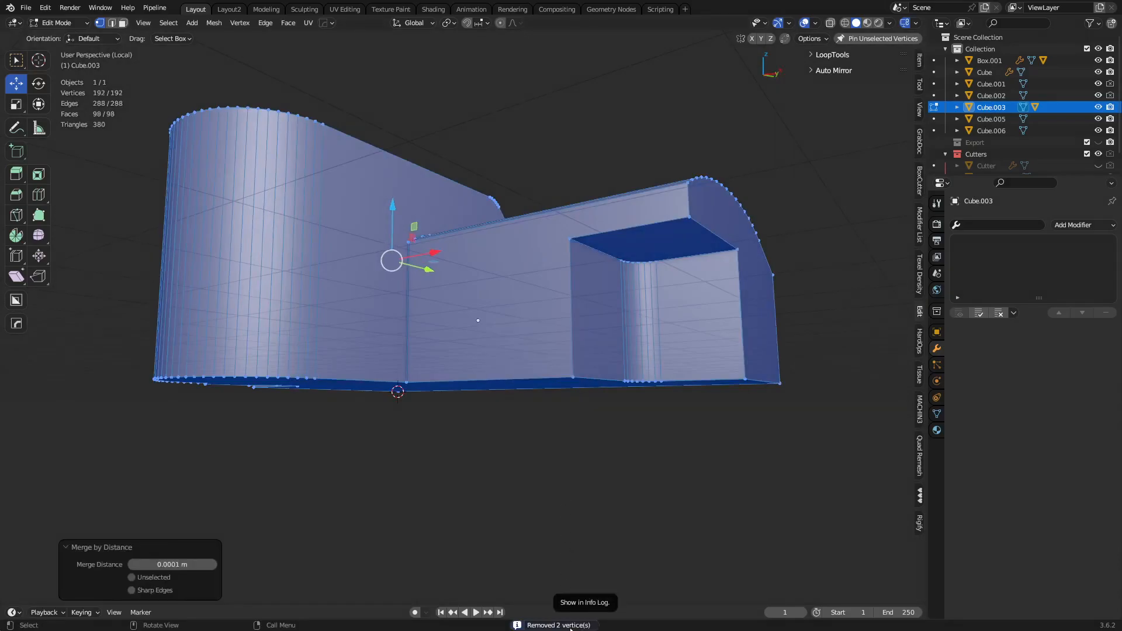
# - Set the merge distance of the vertex merge to 0.001 m
pyautogui.moveTo(433, 327); pyautogui.dragTo(398, 234, button='middle')
pyautogui.scroll(3, 515, 322)
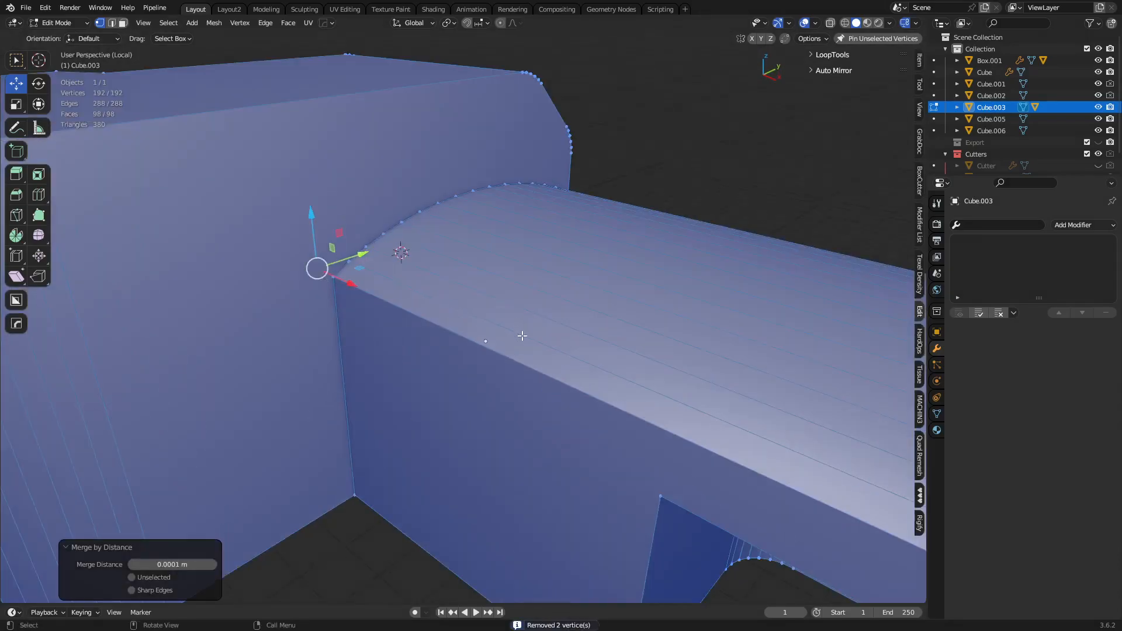
pyautogui.click(214, 565)
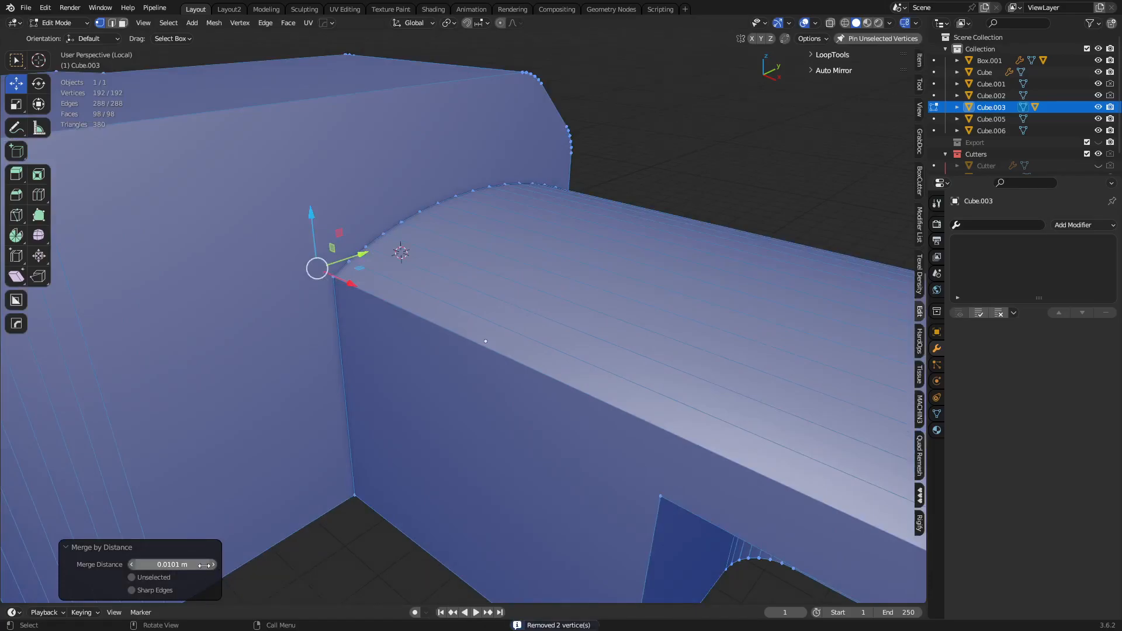
pyautogui.click(132, 564)
pyautogui.click(206, 564)
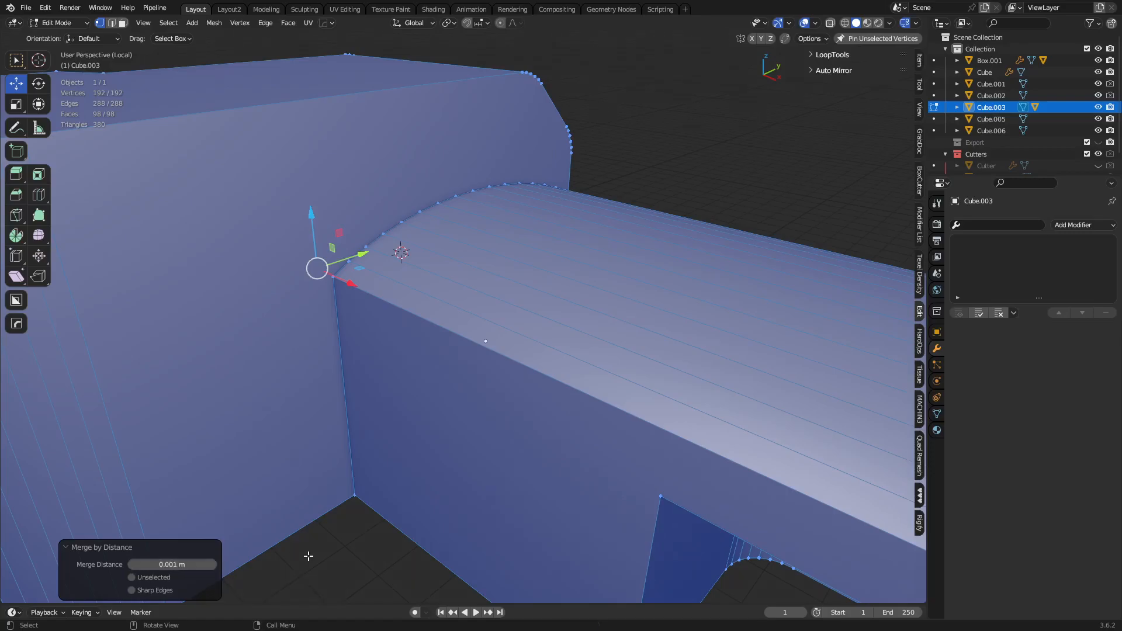
pyautogui.scroll(-3, 532, 416)
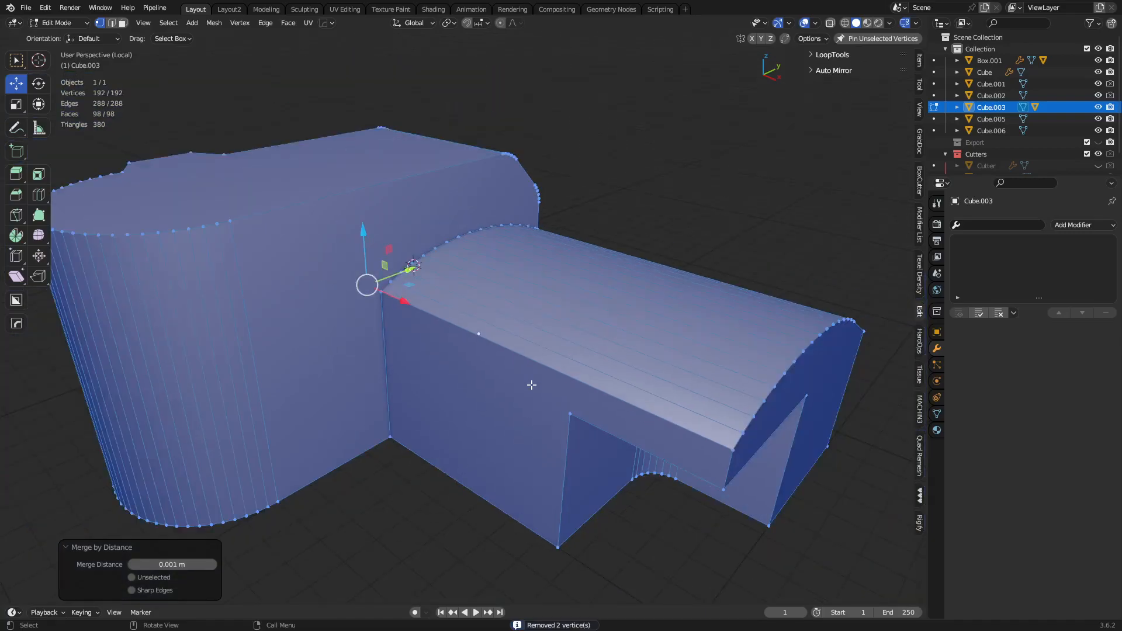
# - Reselect the entire mesh and run MACHIN3 Clean Up with non-manifold selection
pyautogui.hotkey('alt', 'a')
pyautogui.press('a')
pyautogui.moveTo(513, 214); pyautogui.dragTo(556, 383, button='middle')
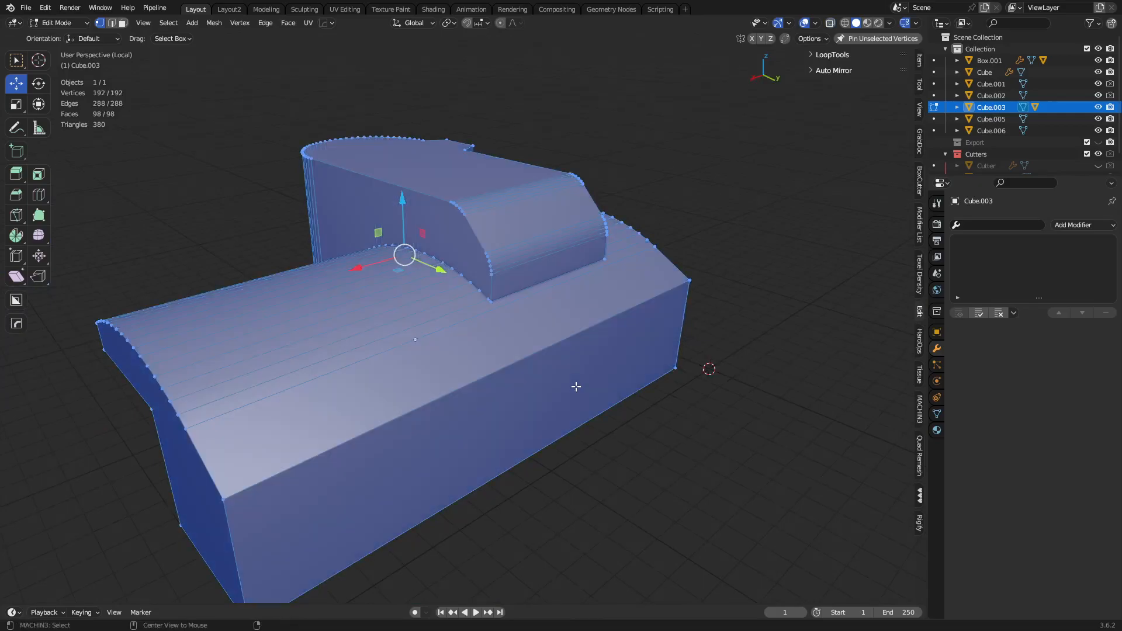
pyautogui.scroll(-2, 578, 384)
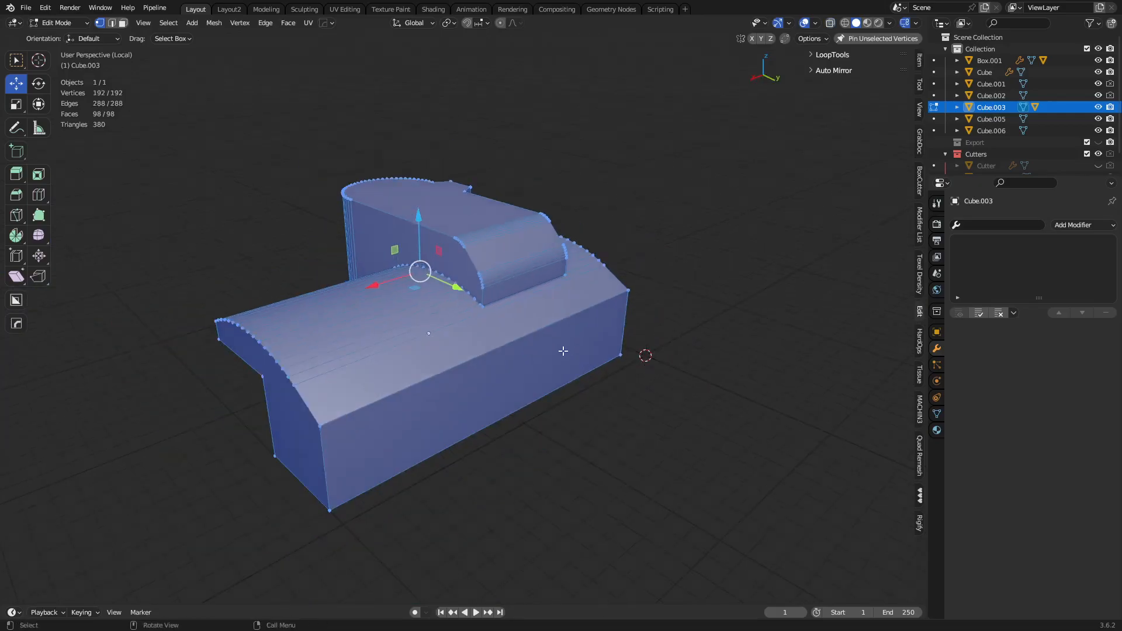
pyautogui.press('3')
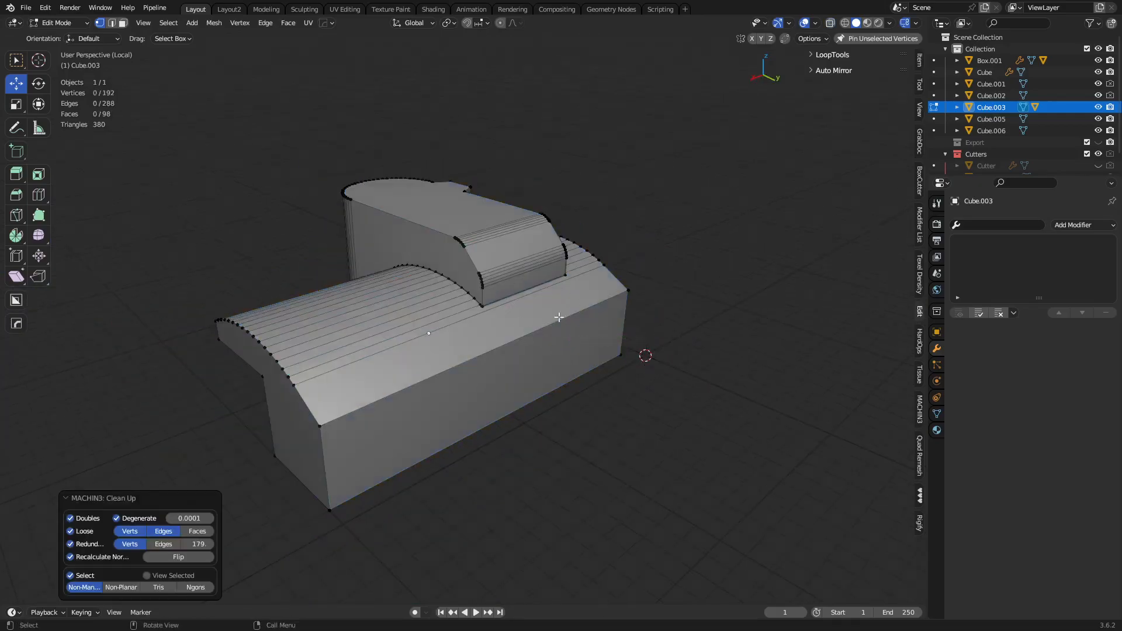
# - Switch to face selection and select the merged block's bottom face to inspect the cleaned geometry
pyautogui.scroll(3, 482, 301)
pyautogui.moveTo(482, 301); pyautogui.dragTo(571, 415, button='middle')
pyautogui.hotkey('alt', 'z')
pyautogui.scroll(-2, 602, 324)
pyautogui.press('3')
pyautogui.click(594, 336)
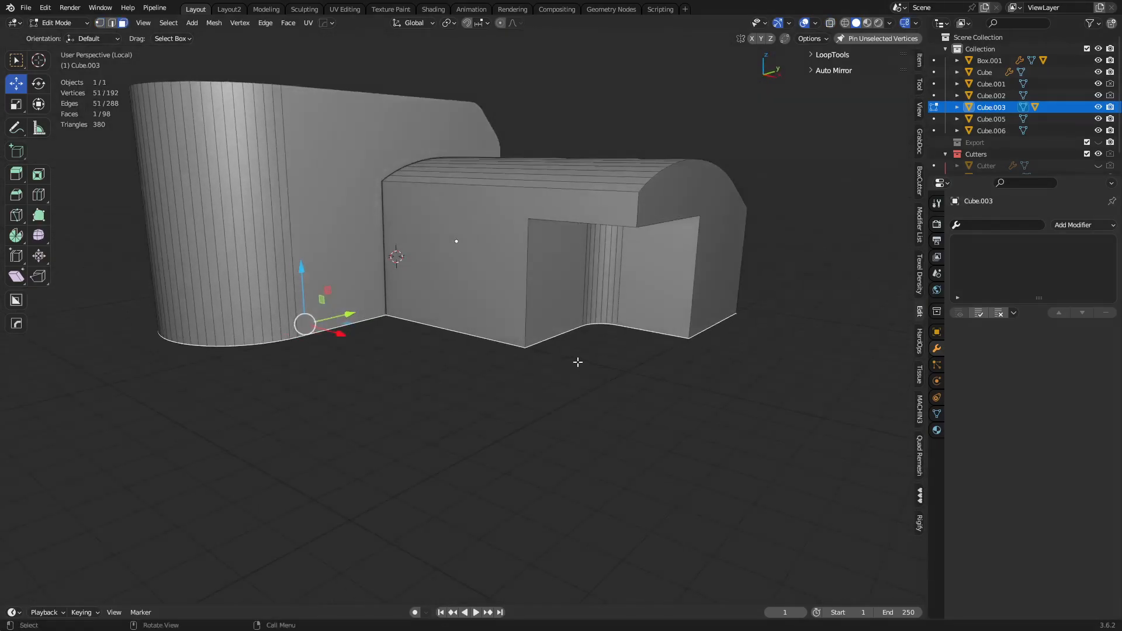
# - Return to Object Mode, deselect everything, and leave local view
pyautogui.press('Tab')
pyautogui.hotkey('alt', 'a')
pyautogui.moveTo(532, 336); pyautogui.dragTo(588, 390, button='middle')
pyautogui.press('/')
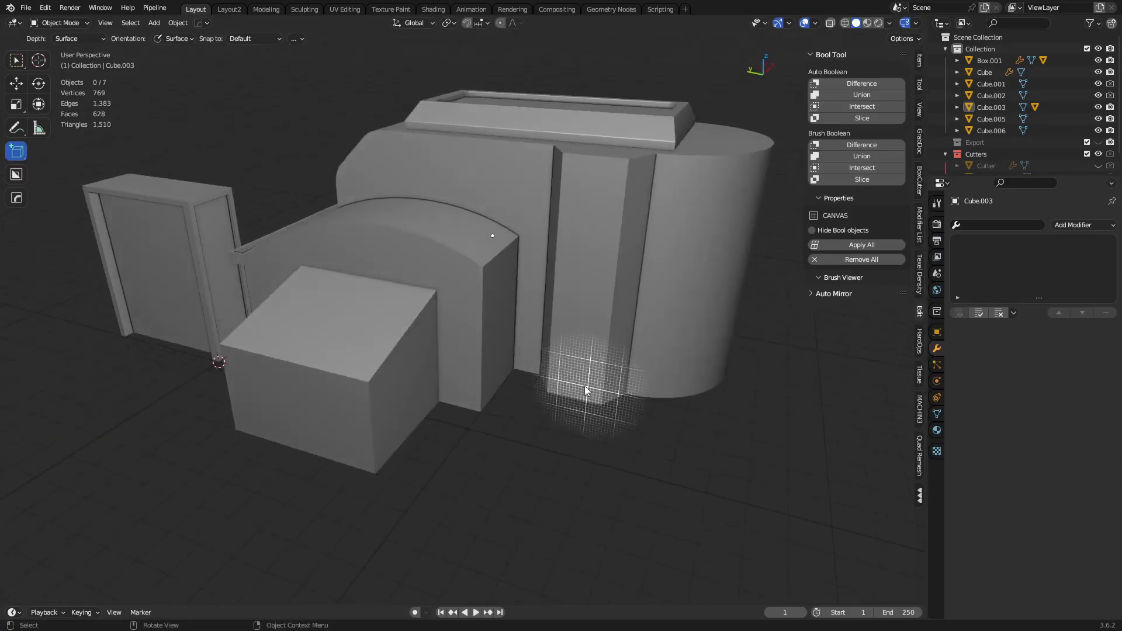
# - Select the upright box with the recessed front, try converting it to a mesh, and undo the conversion
pyautogui.click(206, 285)
pyautogui.press('g')
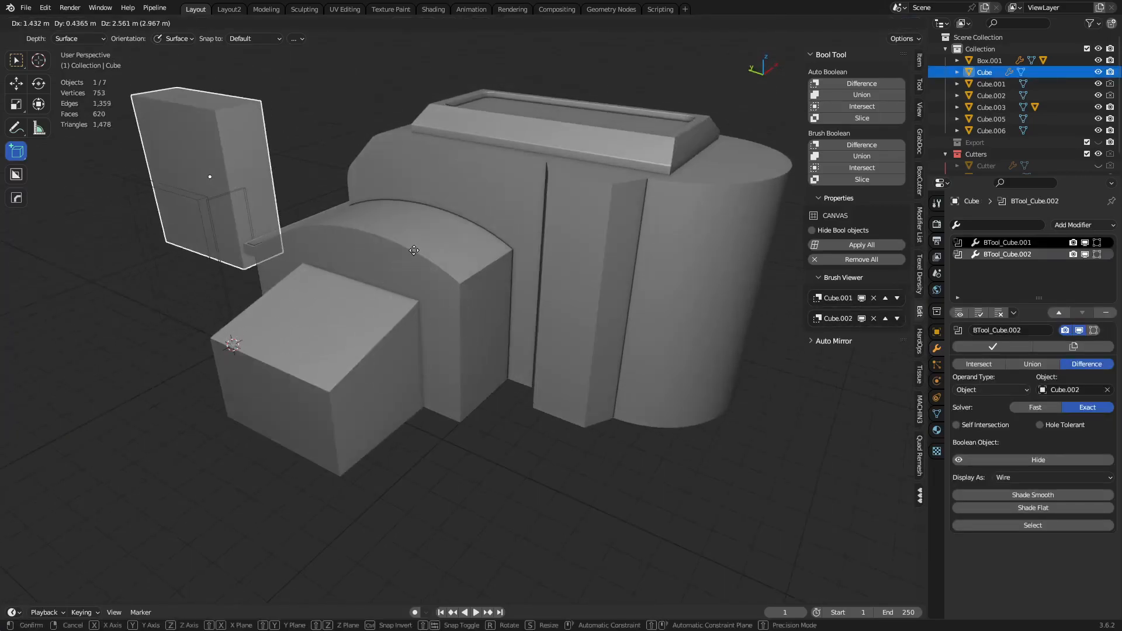
pyautogui.click(301, 259)
pyautogui.moveTo(300, 259); pyautogui.dragTo(465, 315, button='middle')
pyautogui.rightClick(464, 316)
pyautogui.moveTo(451, 307)
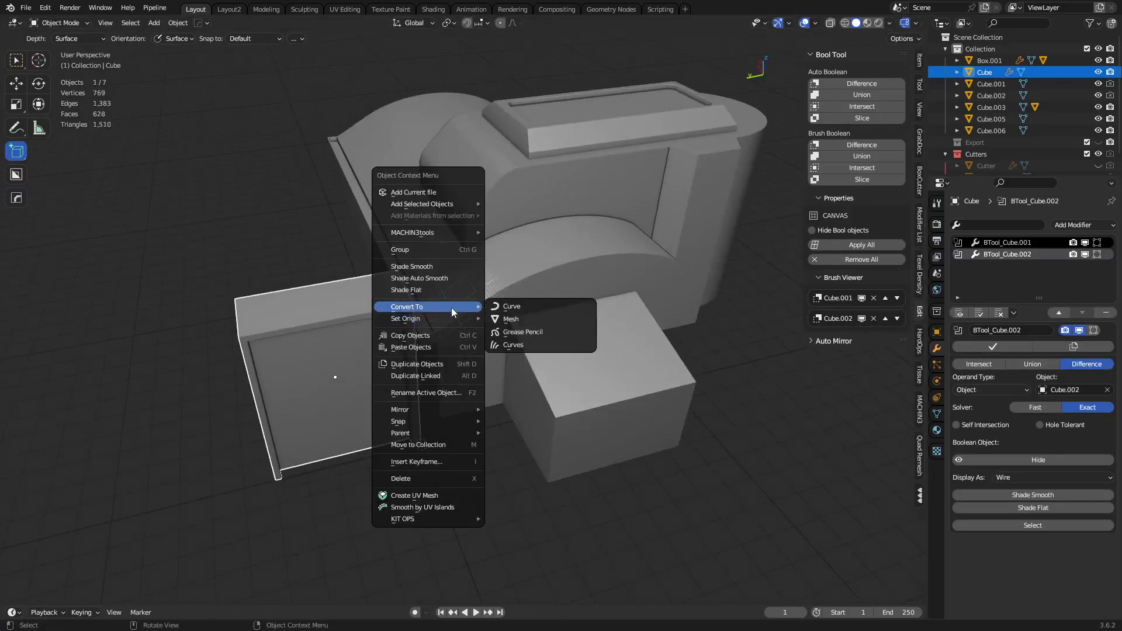
pyautogui.click(521, 320)
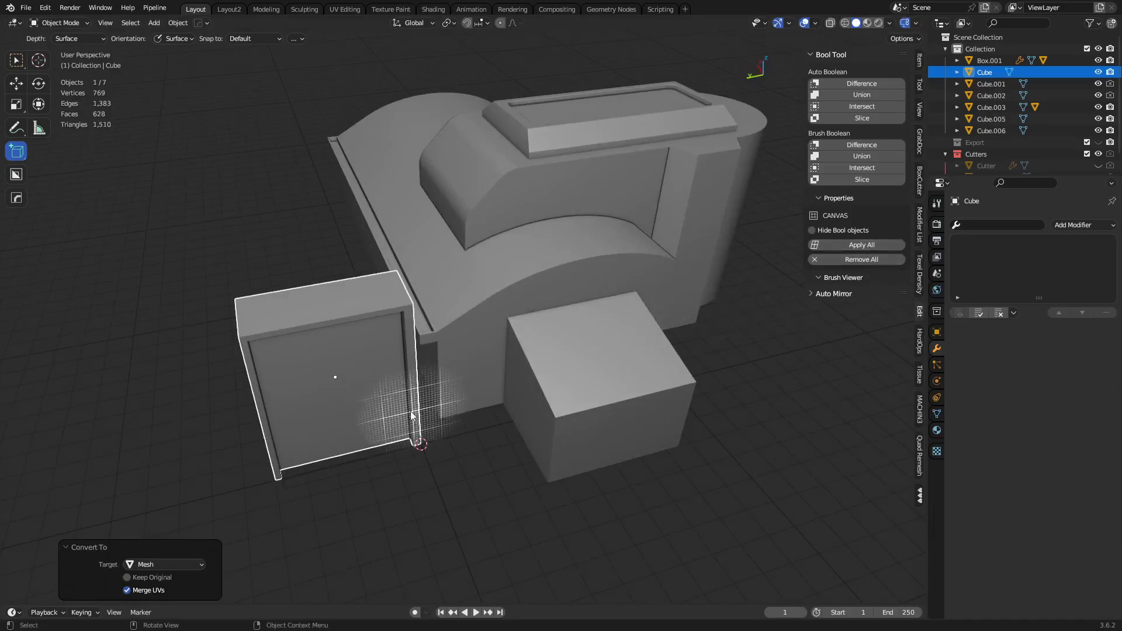
pyautogui.hotkey('ctrl', 'z')
# - Apply all Bool Tool cuts on the upright recessed box
pyautogui.press('g')
pyautogui.click(357, 401)
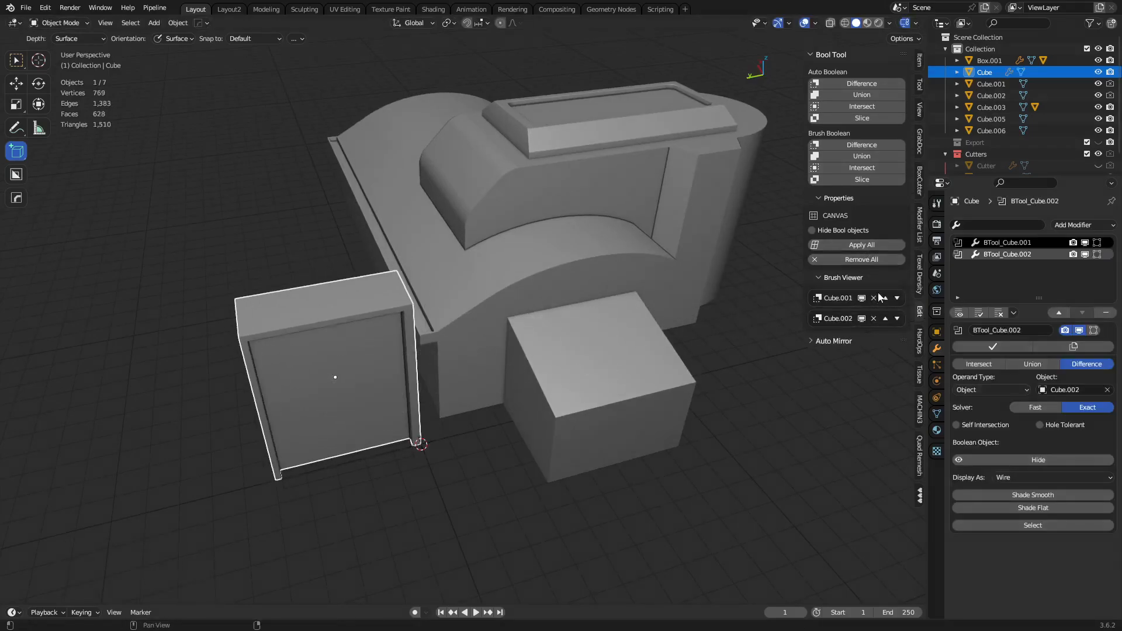
pyautogui.click(877, 246)
pyautogui.click(377, 417)
pyautogui.press('g')
pyautogui.rightClick(338, 370)
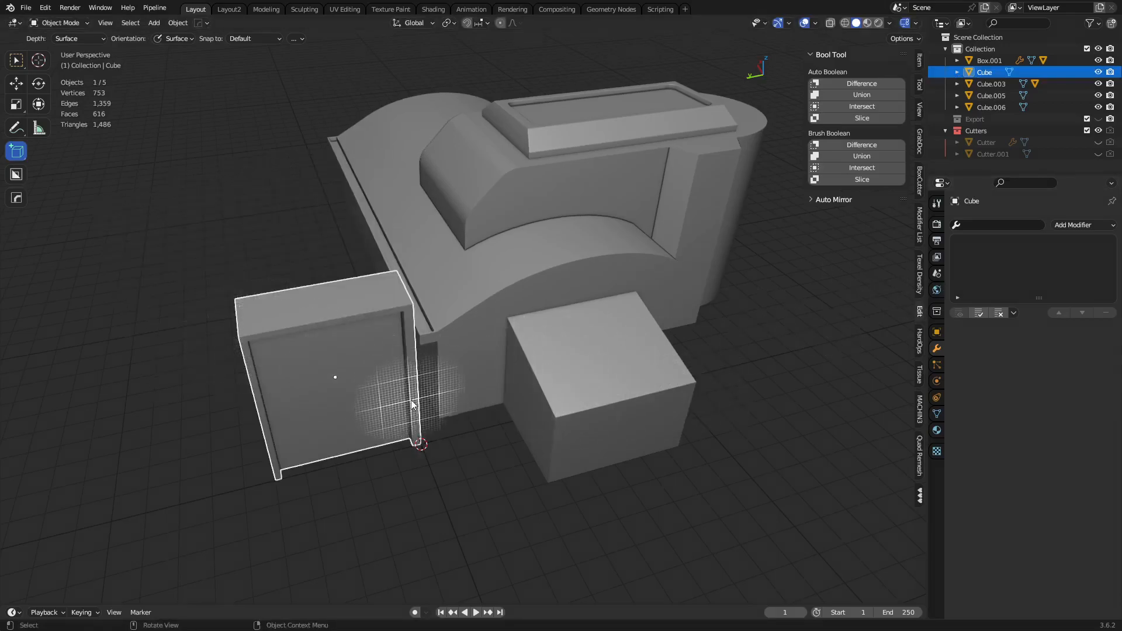
# - Rotate the upright recessed box -90° about the global Z axis
pyautogui.moveTo(477, 383); pyautogui.dragTo(479, 425, button='middle')
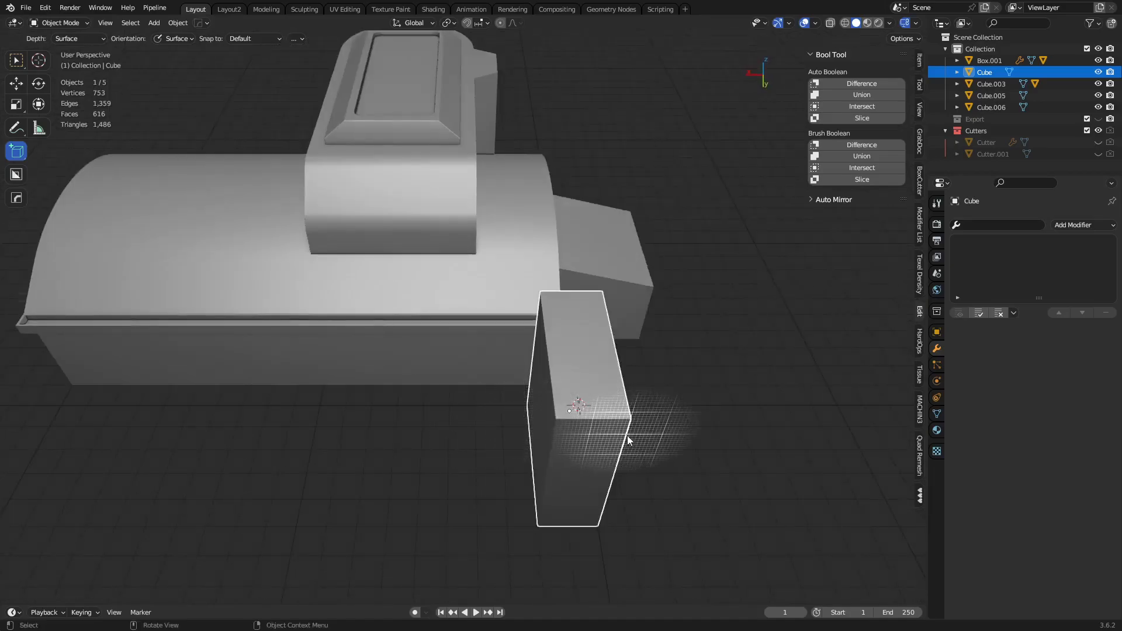
pyautogui.press('r')
pyautogui.press('z')
pyautogui.click(544, 476)
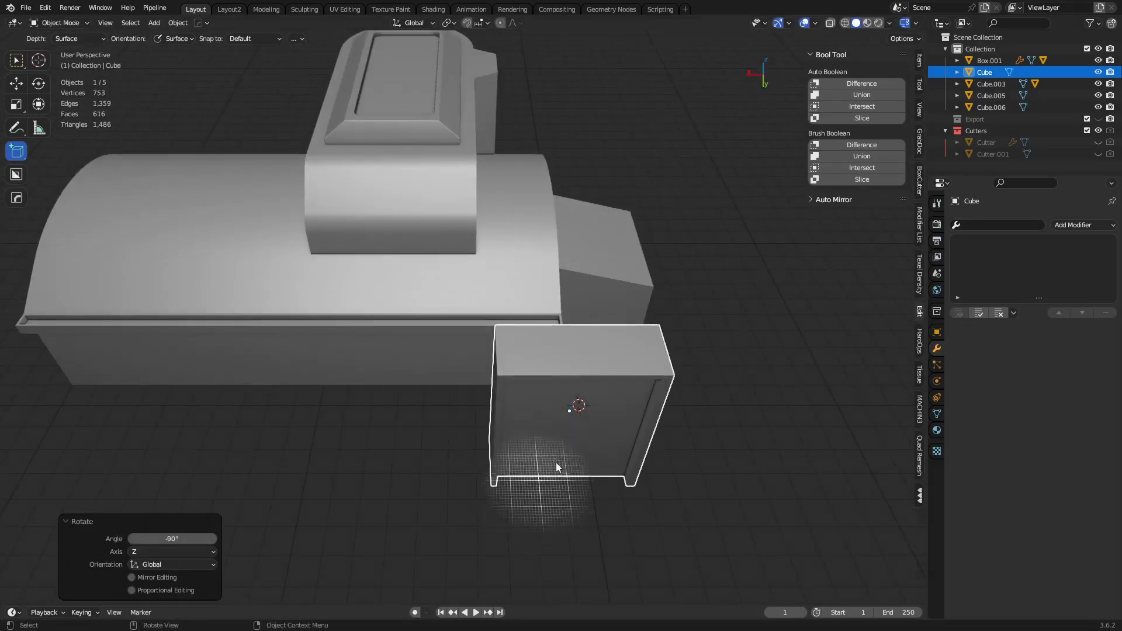
# - In top view, move the recessed box 6 m in X and -5.3 m in Y, across the front edge of the raised block
pyautogui.scroll(3, 544, 476)
pyautogui.keyDown('alt'); pyautogui.middleClick(608, 429); pyautogui.keyUp('alt')
pyautogui.scroll(4, 596, 415)
pyautogui.hotkey('alt', 'z')
pyautogui.scroll(3, 582, 404)
pyautogui.hotkey('alt', 'z')
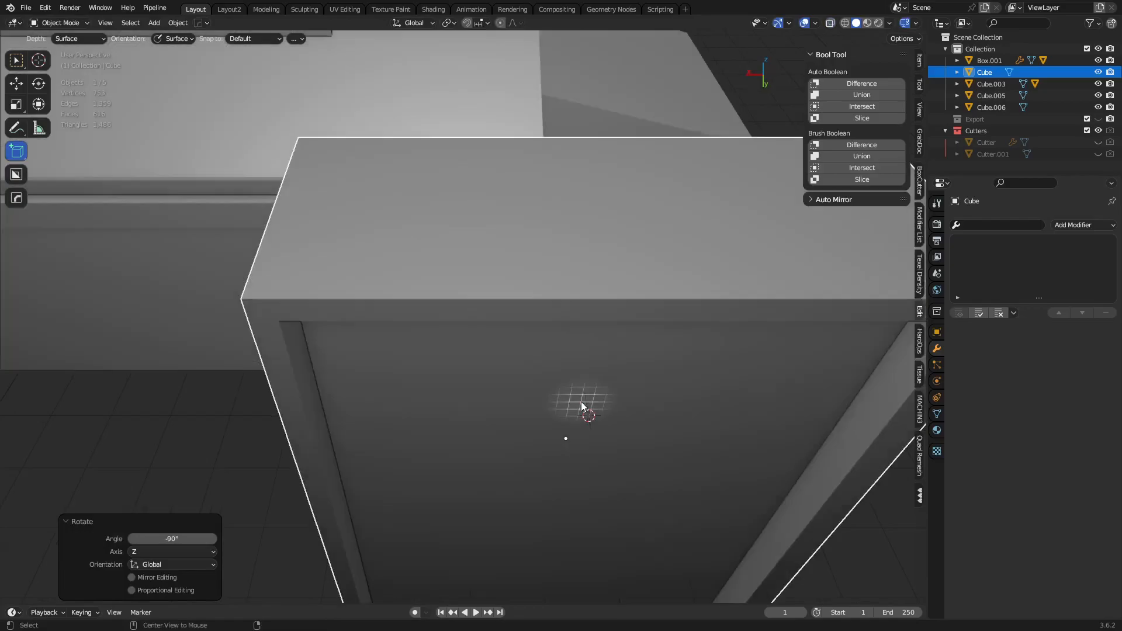
pyautogui.moveTo(569, 402); pyautogui.dragTo(567, 465, button='middle')
pyautogui.scroll(-8, 562, 362)
pyautogui.keyDown('shift'); pyautogui.moveTo(562, 364); pyautogui.dragTo(649, 471, button='middle'); pyautogui.keyUp('shift')
pyautogui.press('g')
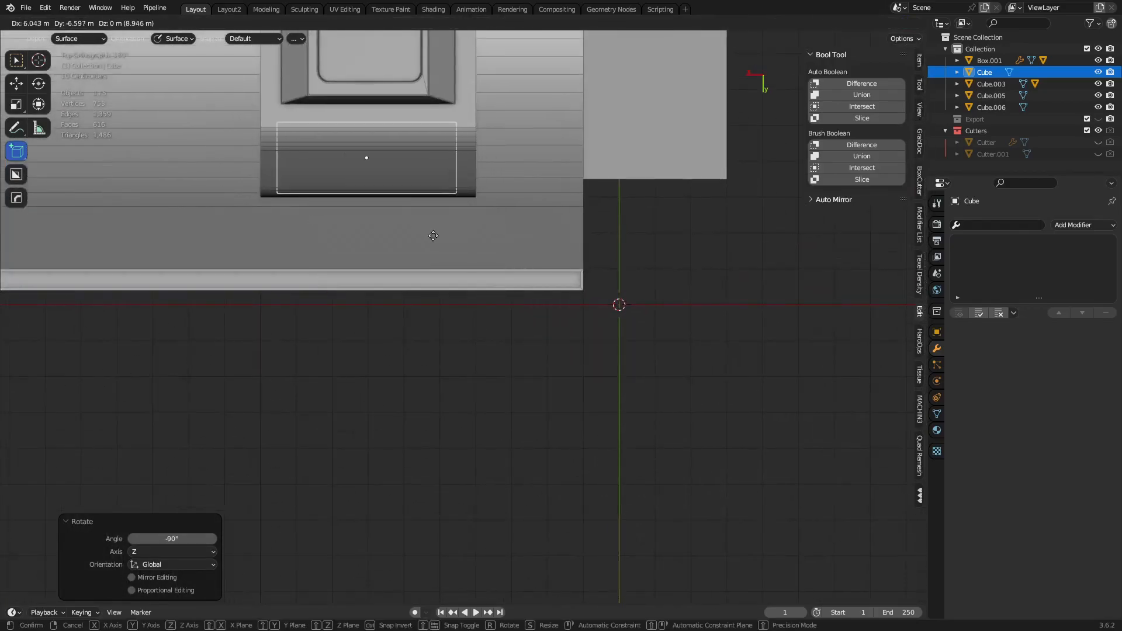
pyautogui.click(433, 283)
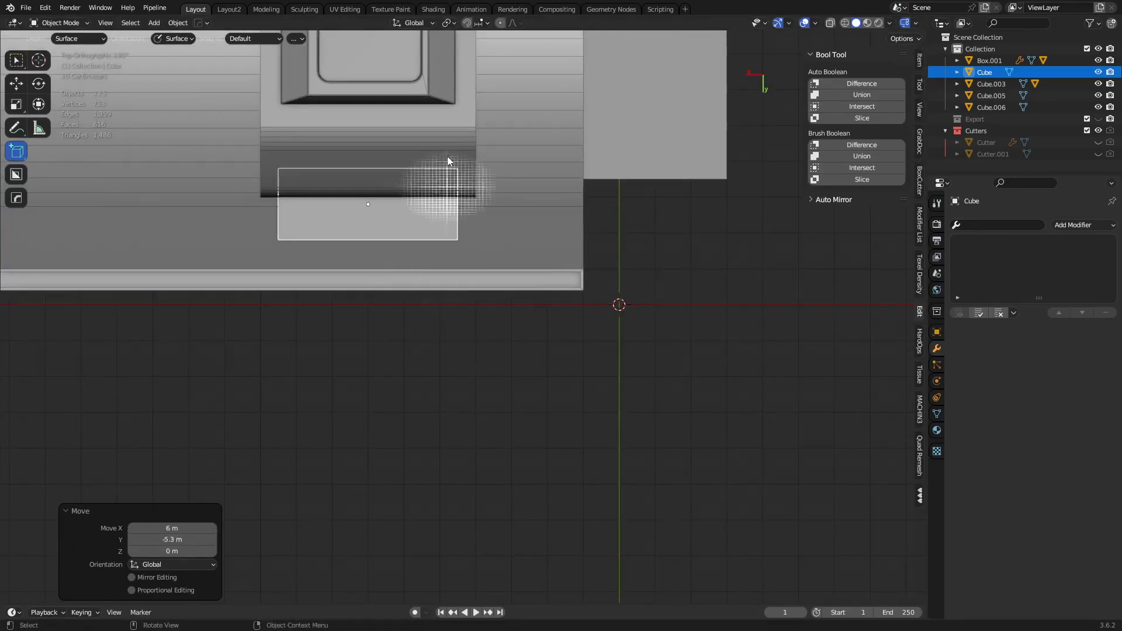
pyautogui.click(483, 23)
pyautogui.keyDown('shift'); pyautogui.moveTo(313, 317); pyautogui.dragTo(428, 375, button='middle'); pyautogui.keyUp('shift')
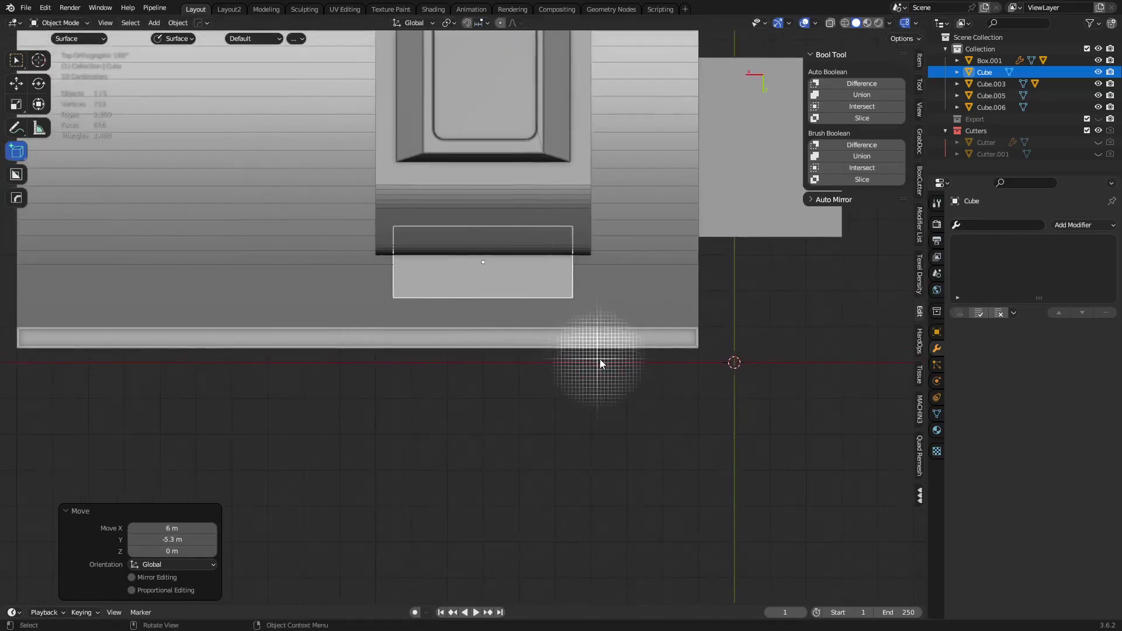
pyautogui.press('g')
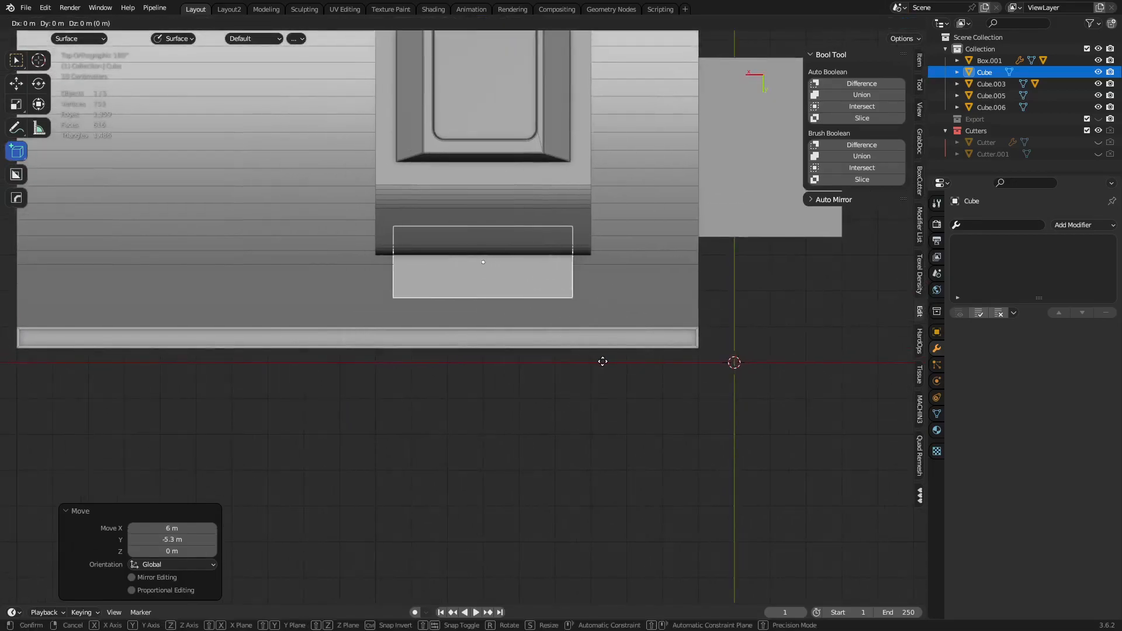
pyautogui.click(603, 363)
pyautogui.moveTo(602, 366); pyautogui.dragTo(608, 400, button='middle')
pyautogui.press('g')
pyautogui.press('y')
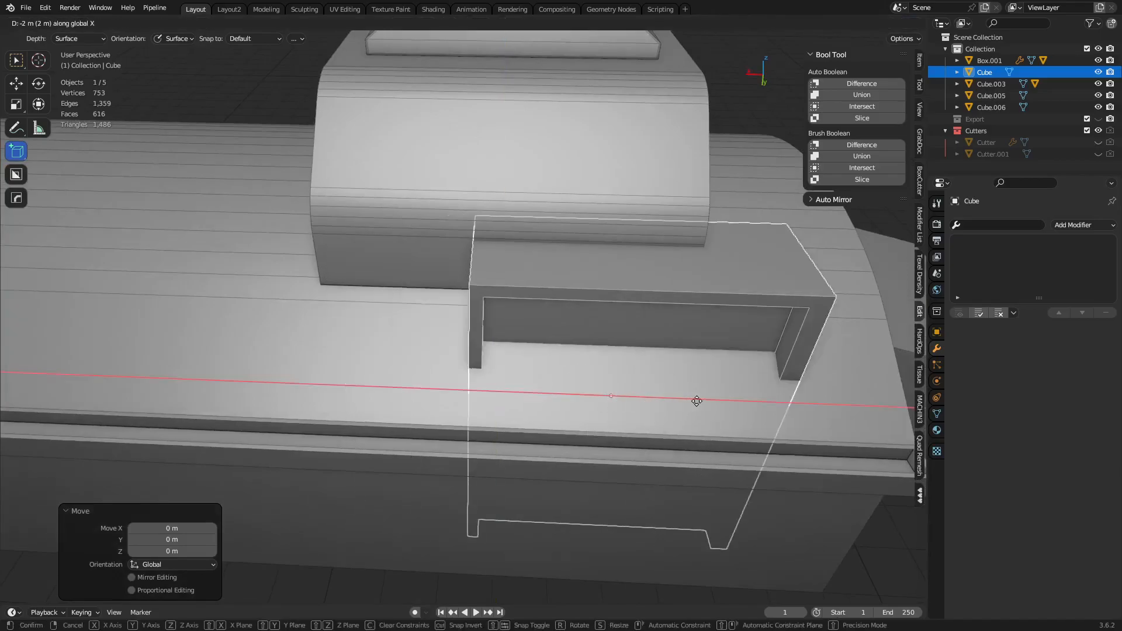
pyautogui.rightClick(604, 396)
pyautogui.moveTo(575, 405)
pyautogui.mouseDown(button='middle')
pyautogui.moveTo(476, 408)
pyautogui.moveTo(564, 394)
pyautogui.mouseUp(button='middle')
pyautogui.scroll(-4, 571, 421)
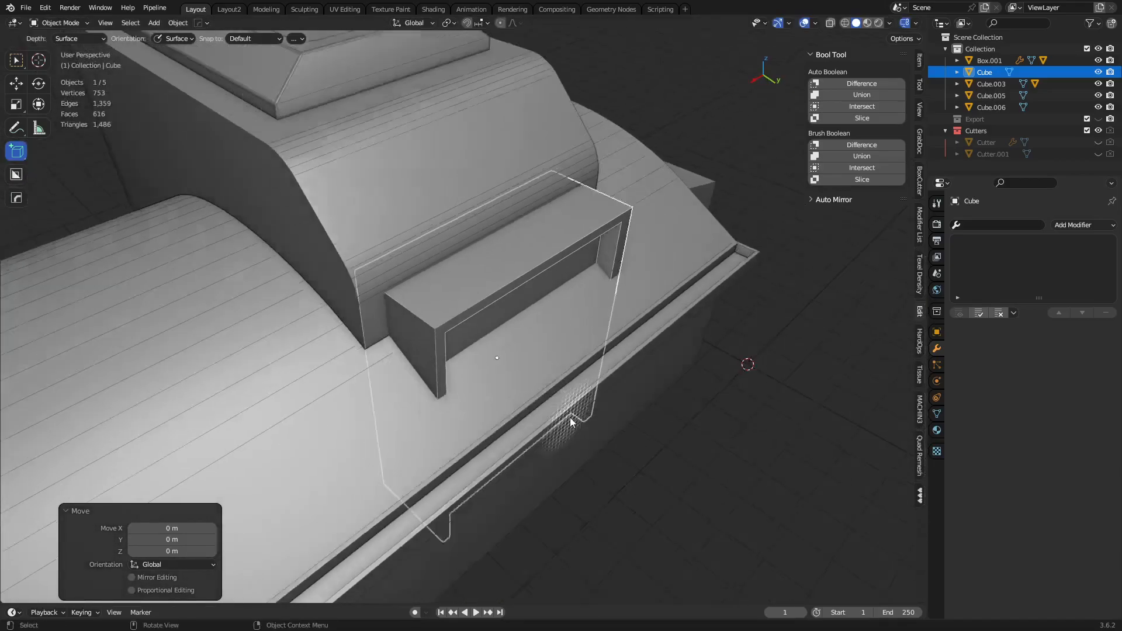
# - Raise the recessed box 1 m along the global Z axis at the front of the raised block
pyautogui.click(591, 428)
pyautogui.click(498, 304)
pyautogui.moveTo(617, 432); pyautogui.dragTo(593, 377, button='middle')
pyautogui.write('gz')
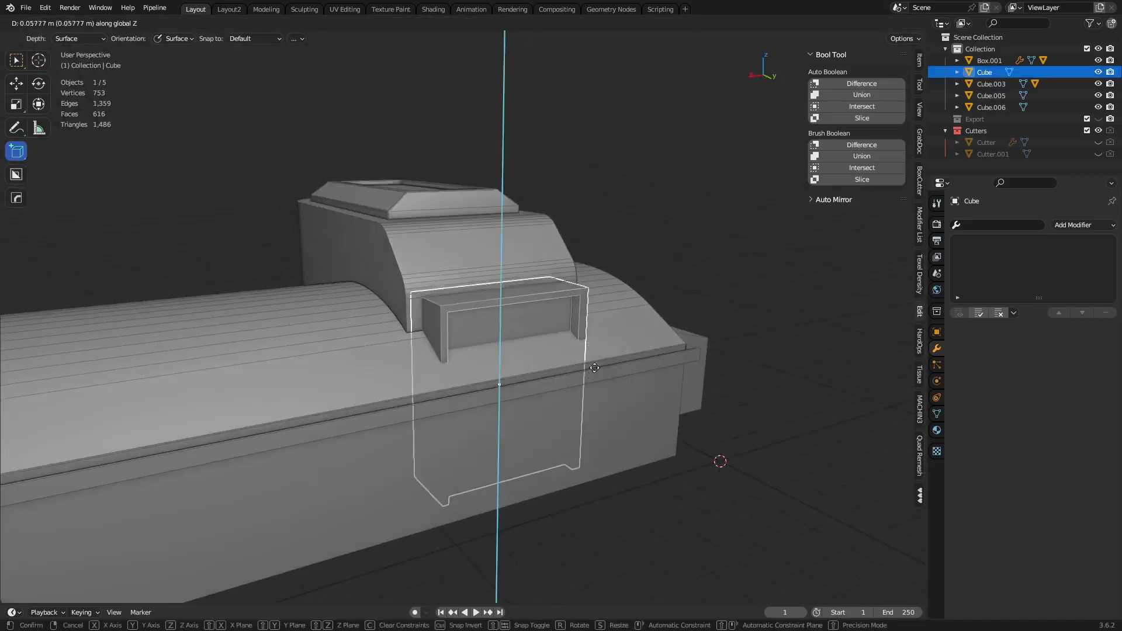
pyautogui.write('1')
pyautogui.click(605, 336)
pyautogui.moveTo(671, 481); pyautogui.dragTo(748, 514, button='middle')
pyautogui.click(691, 489)
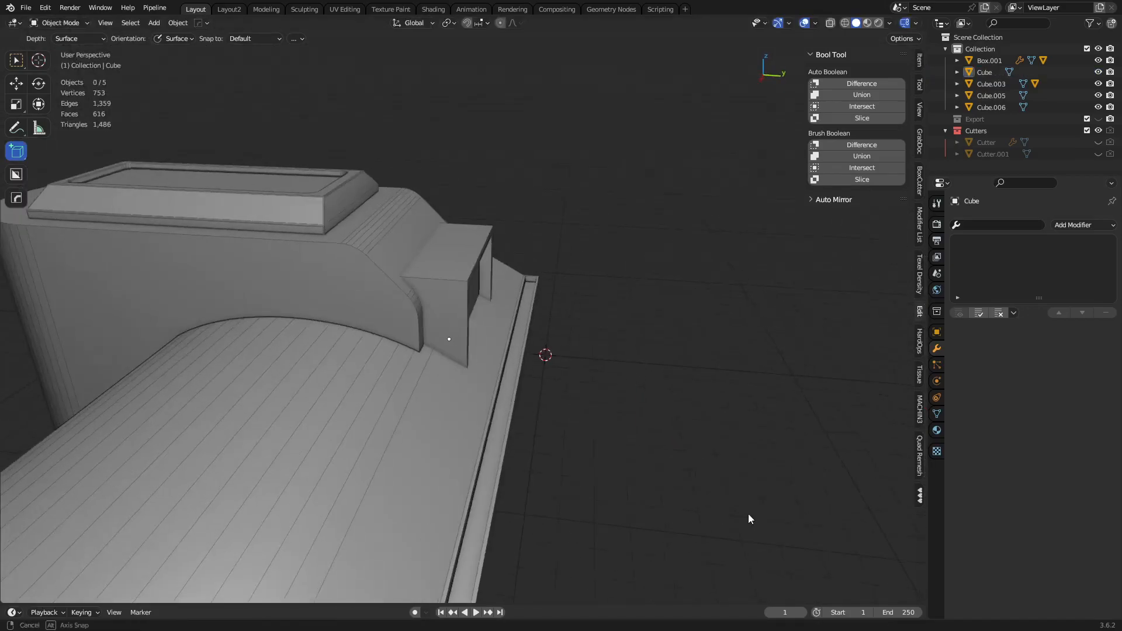
# - Union the recessed box with the main building body and apply the boolean
pyautogui.click(478, 291)
pyautogui.keyDown('shift'); pyautogui.click(506, 452); pyautogui.keyUp('shift')
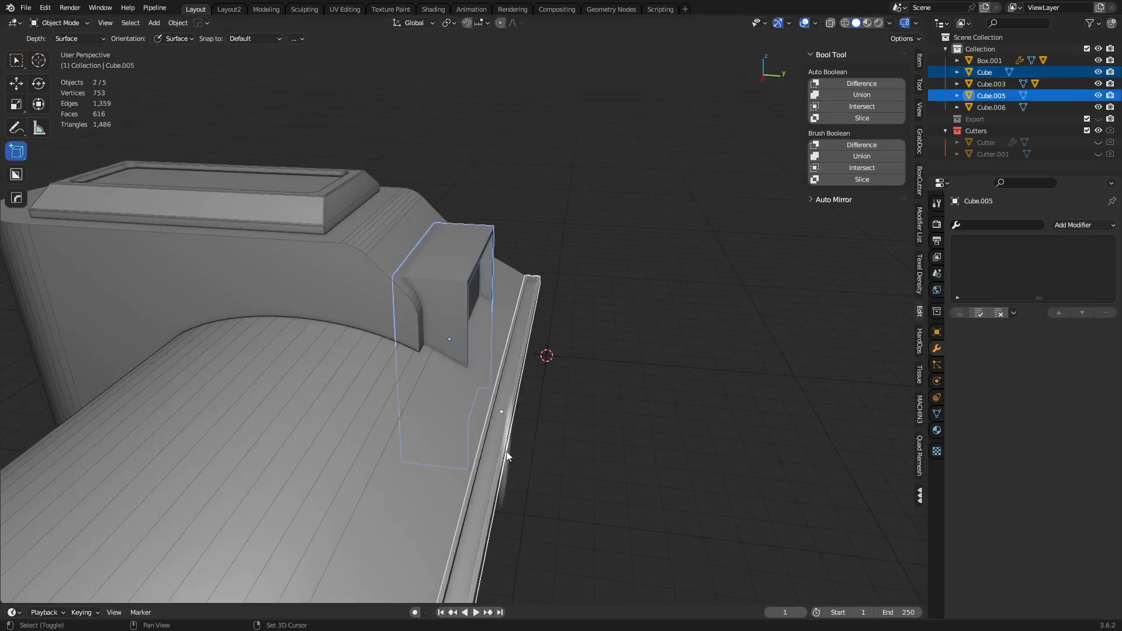
pyautogui.click(597, 456)
pyautogui.click(452, 319)
pyautogui.keyDown('shift'); pyautogui.click(433, 449); pyautogui.keyUp('shift')
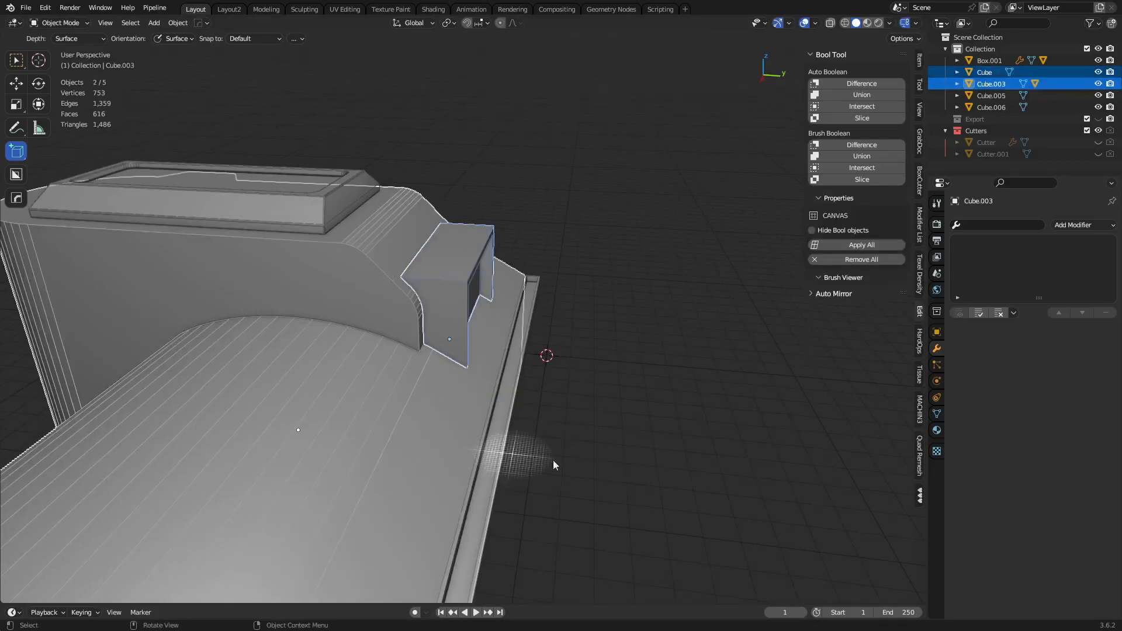
pyautogui.click(877, 157)
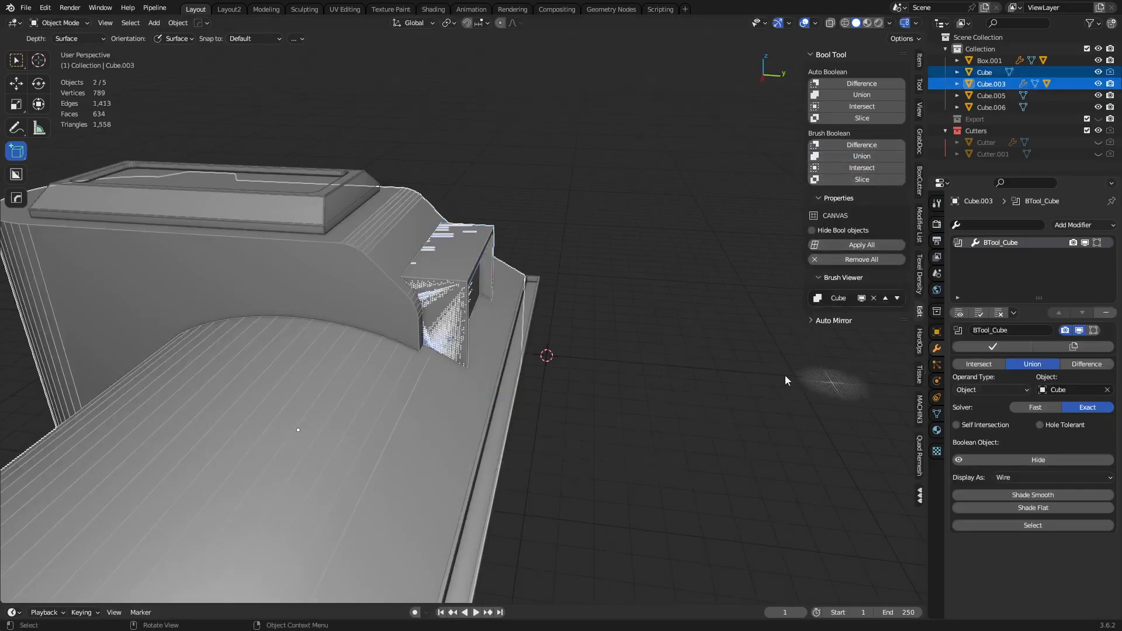
pyautogui.click(336, 400)
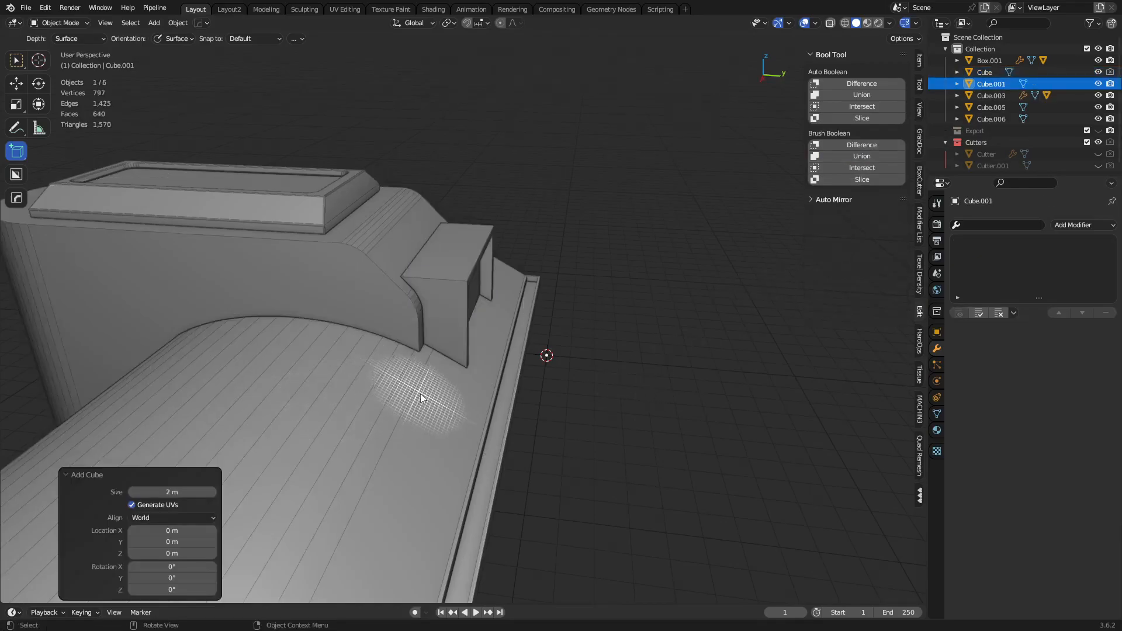
pyautogui.click(415, 421)
pyautogui.click(863, 245)
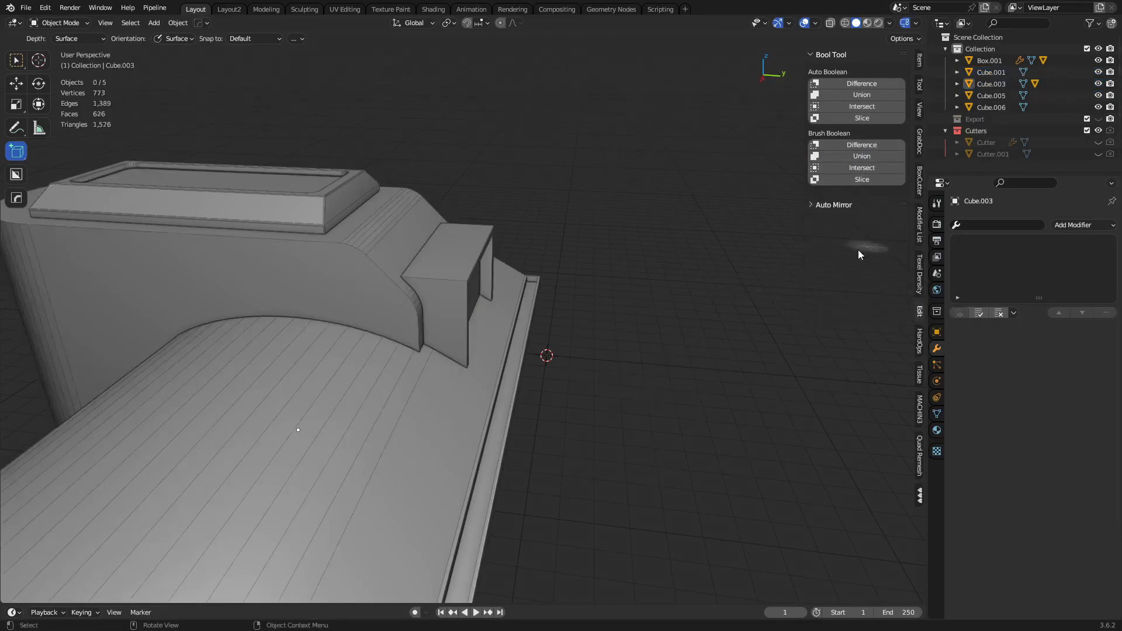
# - Isolate the merged building body in local view
pyautogui.click(426, 286)
pyautogui.moveTo(585, 326); pyautogui.dragTo(409, 370, button='middle')
pyautogui.keyDown('shift'); pyautogui.moveTo(556, 407); pyautogui.dragTo(502, 375, button='middle'); pyautogui.keyUp('shift')
pyautogui.click(508, 345)
pyautogui.press('g')
pyautogui.rightClick(525, 359)
pyautogui.hotkey('alt', 'z')
pyautogui.hotkey('alt', 'z')
pyautogui.press('KP_Divide')
pyautogui.hotkey('alt', 'z')
pyautogui.keyDown('shift'); pyautogui.moveTo(546, 497); pyautogui.dragTo(549, 428, button='middle'); pyautogui.keyUp('shift')
pyautogui.hotkey('alt', 'z')
pyautogui.moveTo(593, 472); pyautogui.dragTo(537, 412, button='middle')
# - Examine the merged body's mesh where the recessed box joins the raised block
pyautogui.keyDown('shift'); pyautogui.moveTo(500, 370); pyautogui.dragTo(529, 432, button='middle'); pyautogui.keyUp('shift')
pyautogui.scroll(1, 514, 278)
pyautogui.keyDown('shift'); pyautogui.moveTo(514, 278); pyautogui.dragTo(567, 335, button='middle'); pyautogui.keyUp('shift')
pyautogui.scroll(3, 524, 328)
pyautogui.press('Tab')
pyautogui.click(565, 383)
pyautogui.scroll(3, 603, 316)
pyautogui.moveTo(421, 339); pyautogui.dragTo(479, 381, button='middle')
pyautogui.scroll(-5, 433, 404)
pyautogui.moveTo(396, 416); pyautogui.dragTo(554, 394, button='middle')
pyautogui.press('Tab')
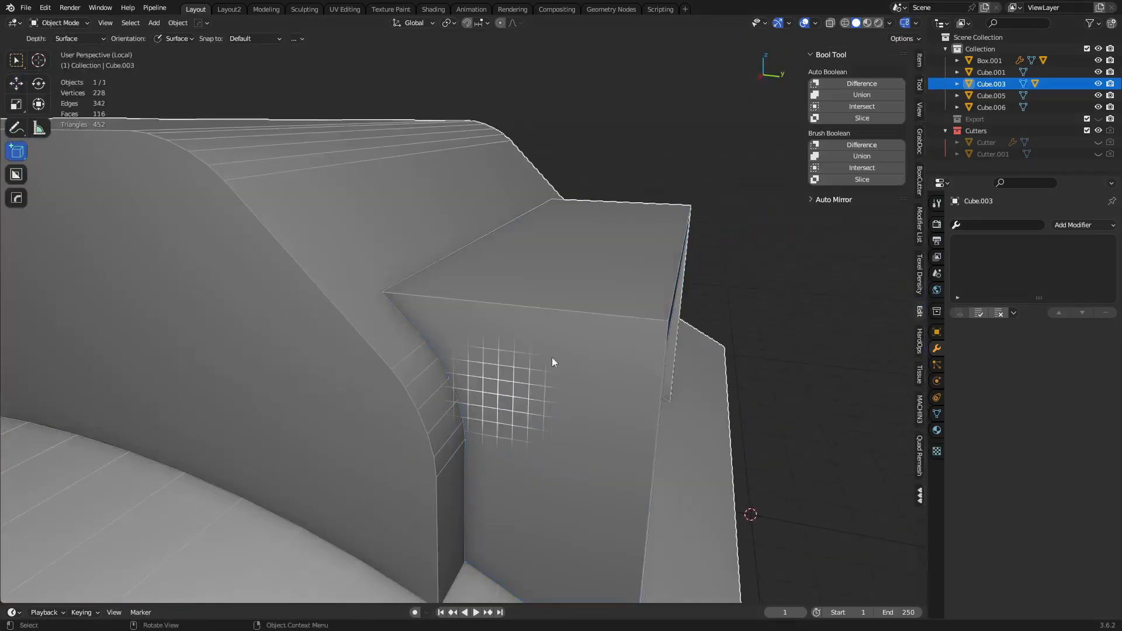
# - Shade the building body smooth with Auto Smooth at 30°
pyautogui.rightClick(528, 370)
pyautogui.click(585, 289)
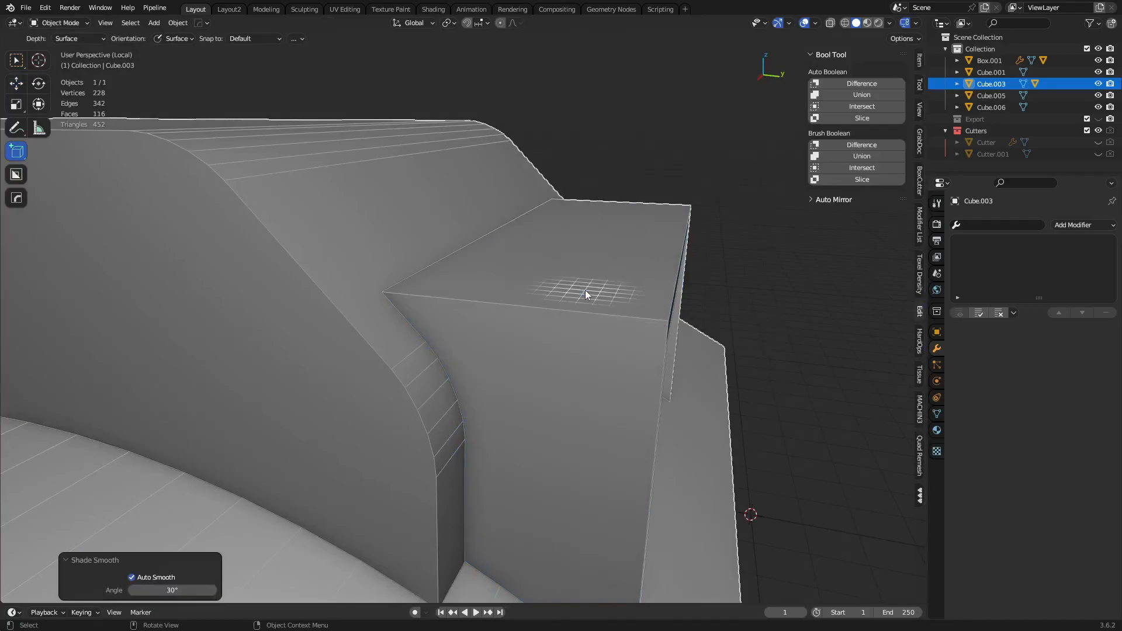
pyautogui.click(594, 125)
# - Try adding a box under the outer ceiling corner of the arched-roof wing's opening and delete it
pyautogui.scroll(-8, 565, 306)
pyautogui.moveTo(553, 322); pyautogui.dragTo(532, 396, button='middle')
pyautogui.click(477, 356)
pyautogui.moveTo(566, 356); pyautogui.dragTo(409, 345, button='middle')
pyautogui.keyDown('shift'); pyautogui.moveTo(722, 412); pyautogui.dragTo(597, 414, button='middle'); pyautogui.keyUp('shift')
pyautogui.scroll(4, 597, 414)
pyautogui.moveTo(530, 390); pyautogui.dragTo(517, 353, button='middle')
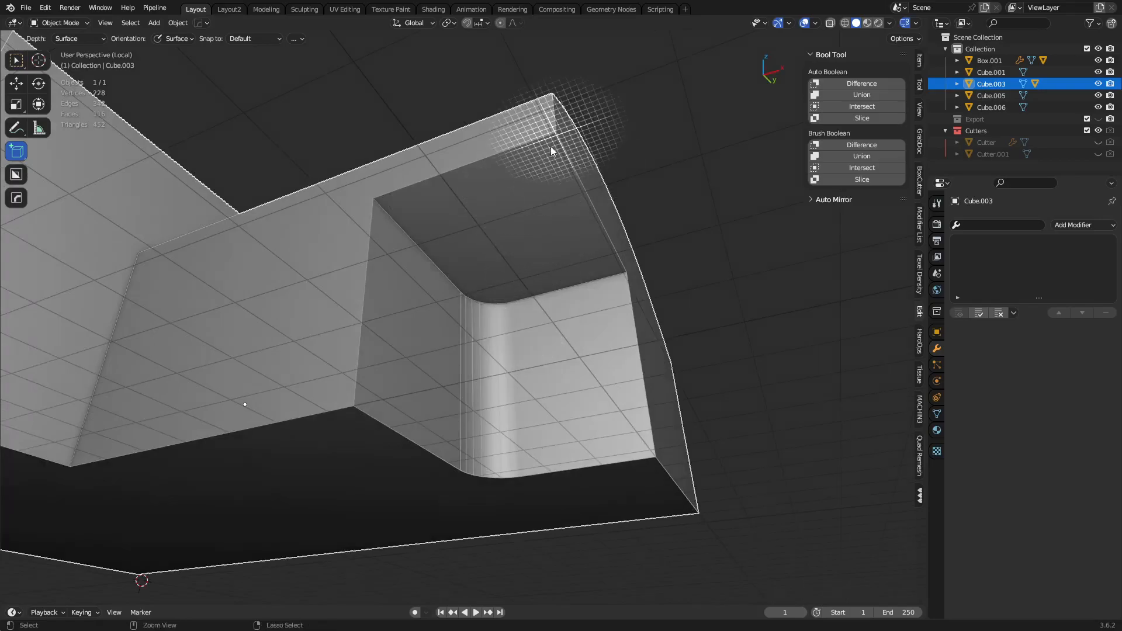
pyautogui.moveTo(551, 147); pyautogui.dragTo(532, 187)
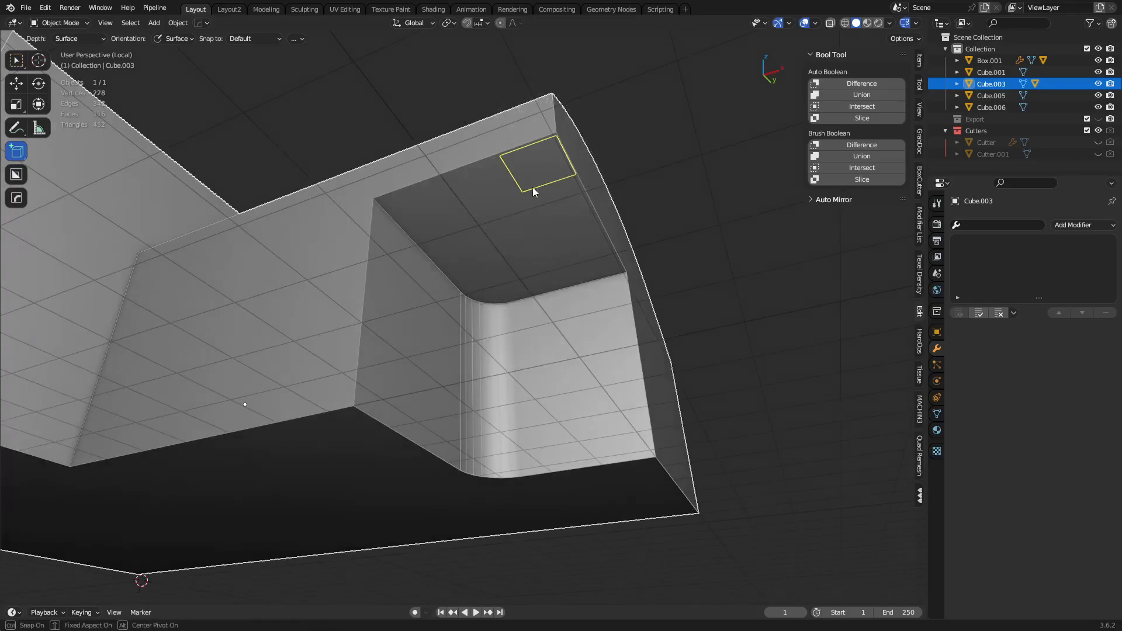
pyautogui.click(531, 388)
pyautogui.moveTo(633, 288); pyautogui.dragTo(521, 293, button='middle')
pyautogui.click(710, 458)
pyautogui.scroll(6, 515, 334)
pyautogui.click(521, 293)
pyautogui.press('x')
pyautogui.click(590, 299)
# - Try drawing a tall box column down from the opening's outer ceiling corner
pyautogui.moveTo(590, 298); pyautogui.dragTo(487, 208, button='middle')
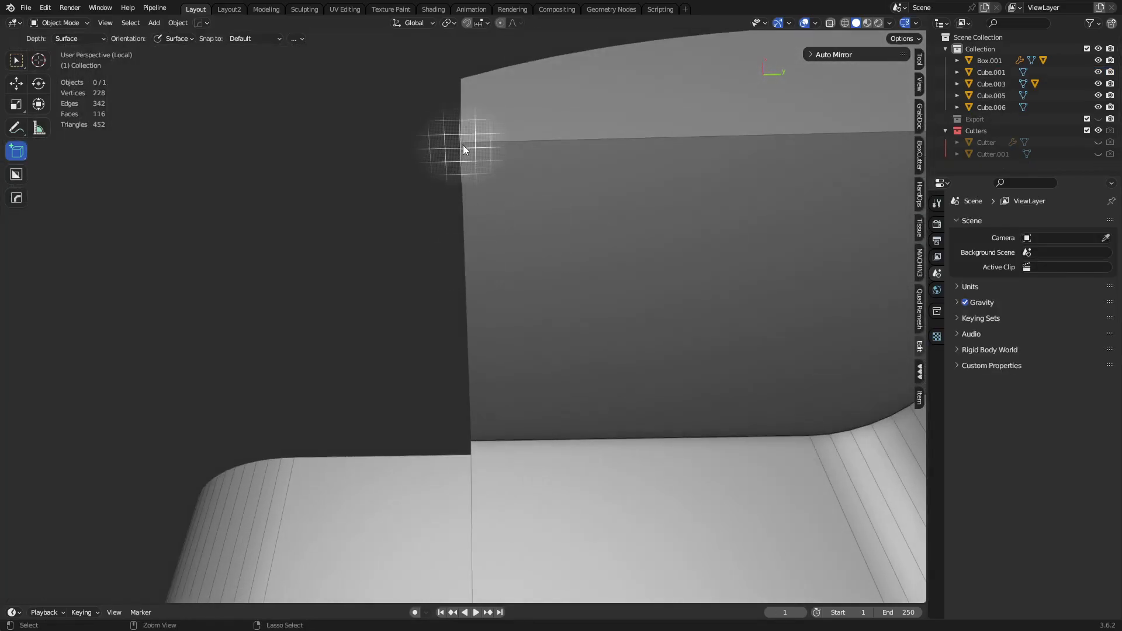
pyautogui.rightClick(489, 193)
pyautogui.moveTo(714, 256); pyautogui.dragTo(615, 304, button='middle')
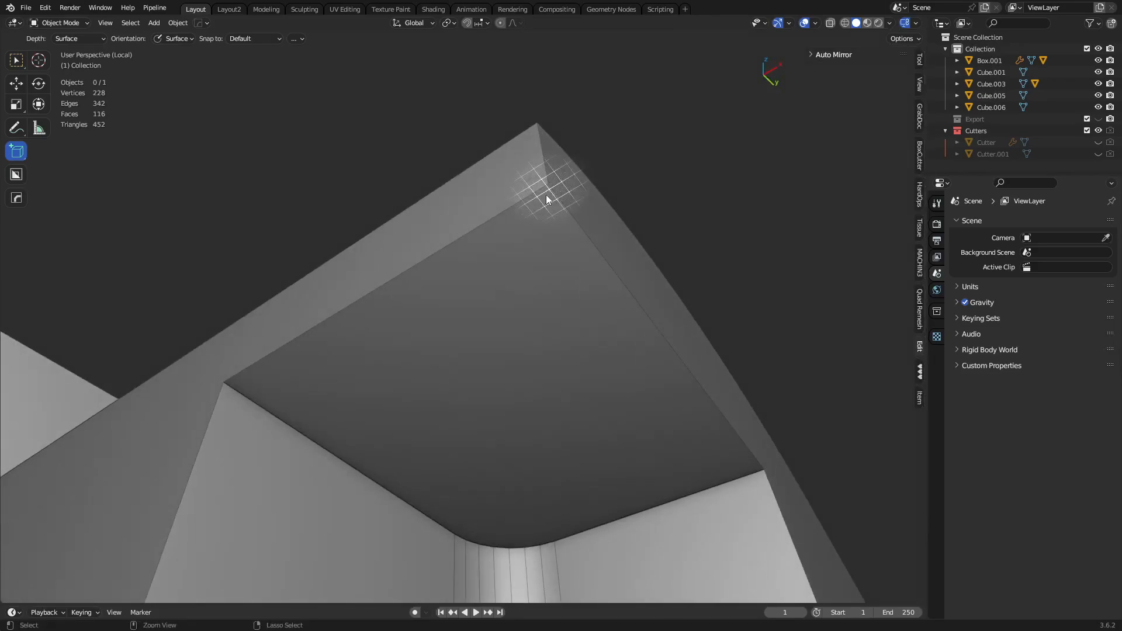
pyautogui.moveTo(545, 190)
pyautogui.mouseDown()
pyautogui.moveTo(524, 225)
pyautogui.moveTo(516, 301)
pyautogui.mouseUp()
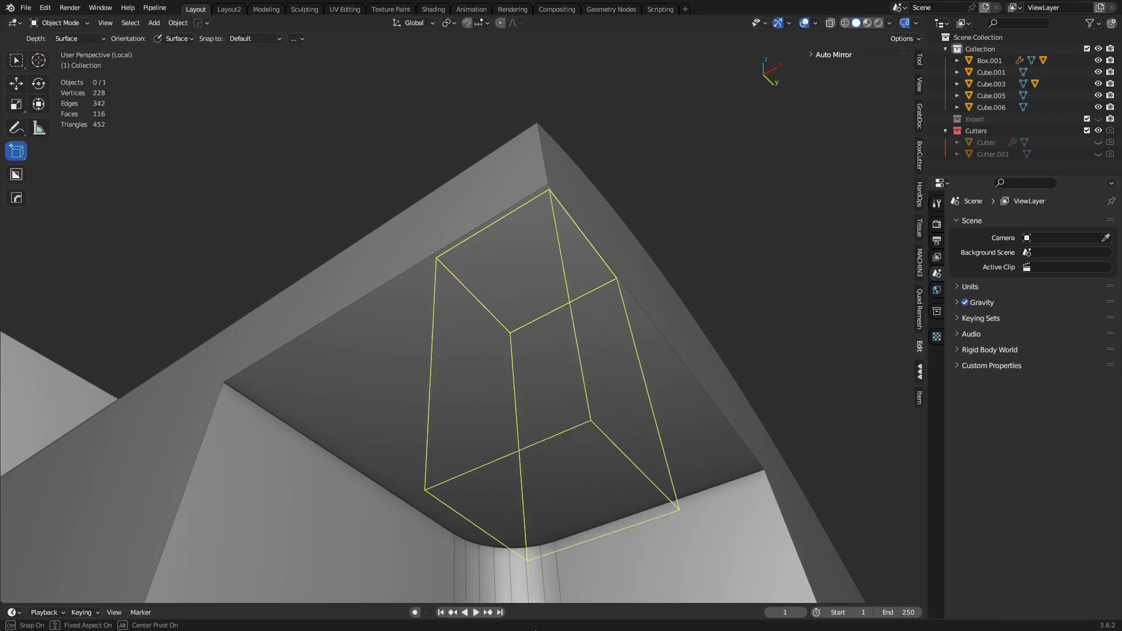
pyautogui.click(525, 476)
pyautogui.moveTo(525, 476); pyautogui.dragTo(548, 325, button='middle')
# - In front view, move the top vertices of the corner opening -0.069789 m in Z onto the grid line
pyautogui.hotkey('ctrl', 'Tab')
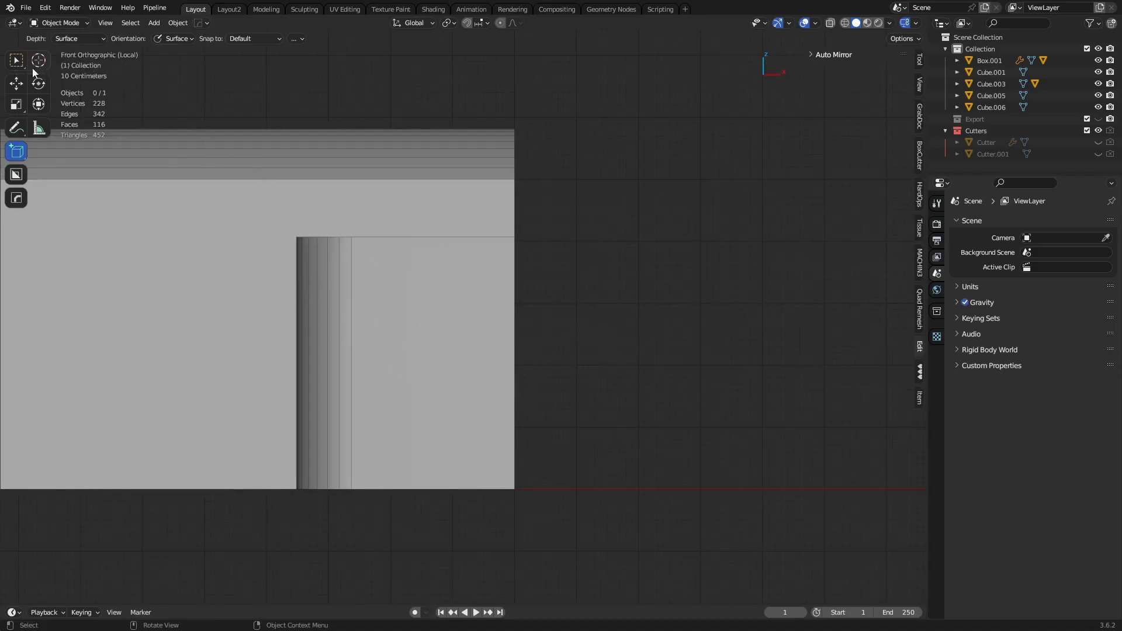
pyautogui.scroll(2, 531, 262)
pyautogui.click(531, 262)
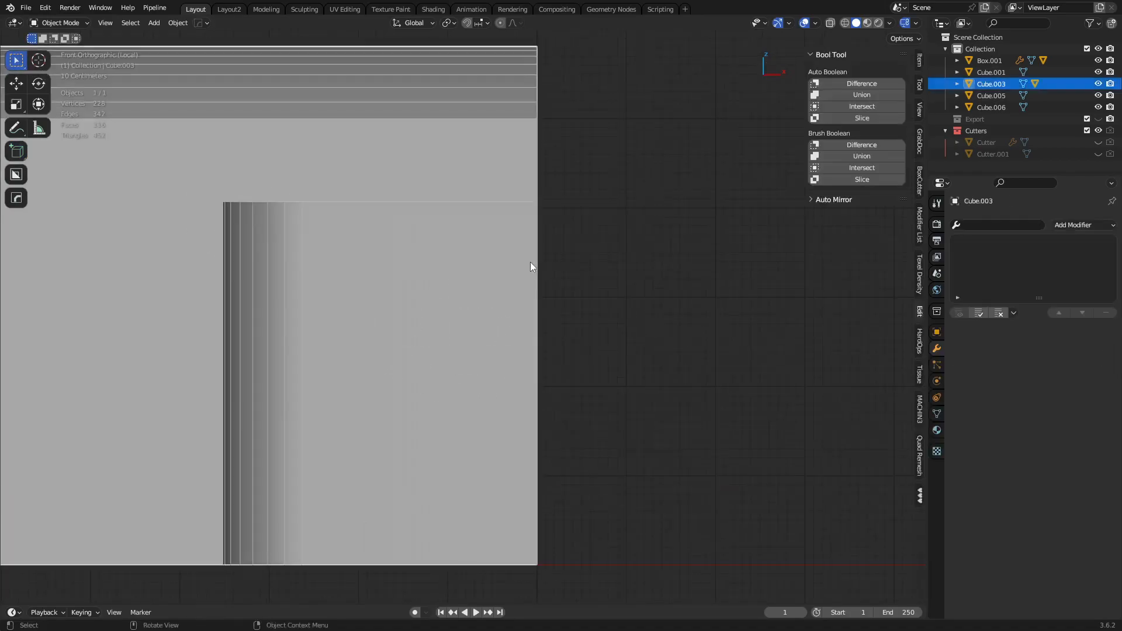
pyautogui.press('Tab')
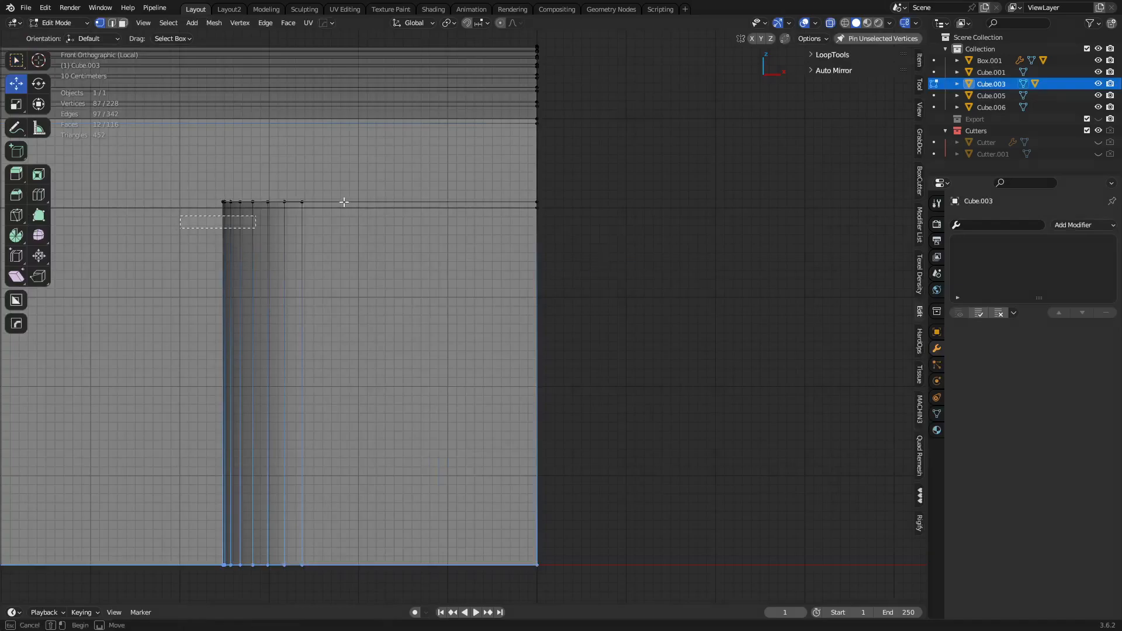
pyautogui.moveTo(216, 212); pyautogui.dragTo(563, 190)
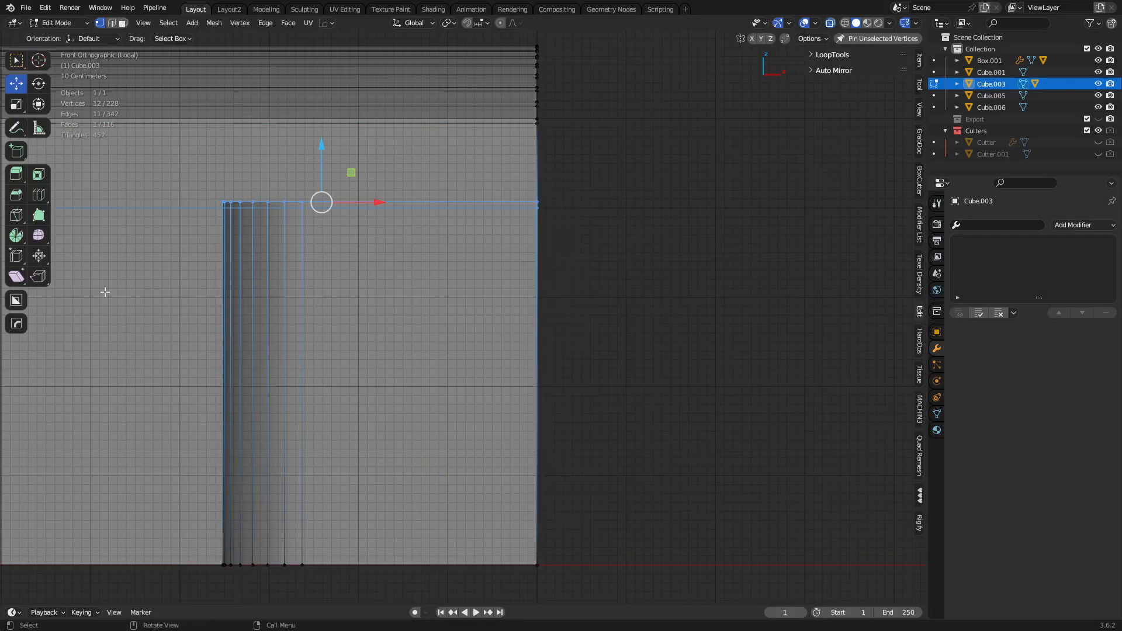
pyautogui.moveTo(592, 205); pyautogui.dragTo(592, 206)
pyautogui.press('g')
pyautogui.press('z')
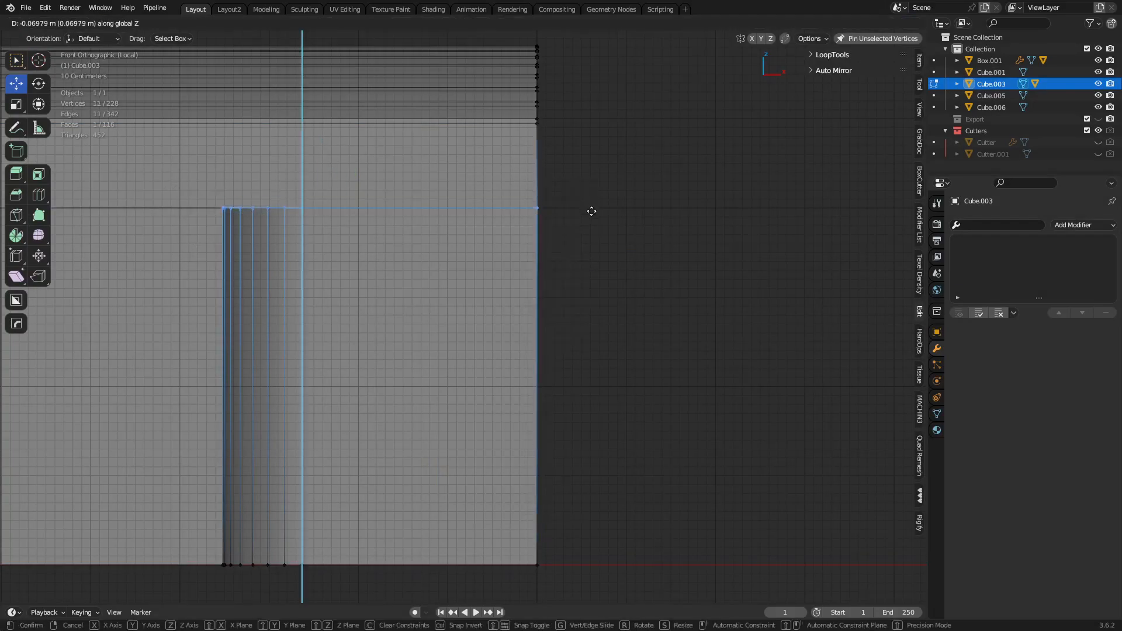
pyautogui.click(582, 209)
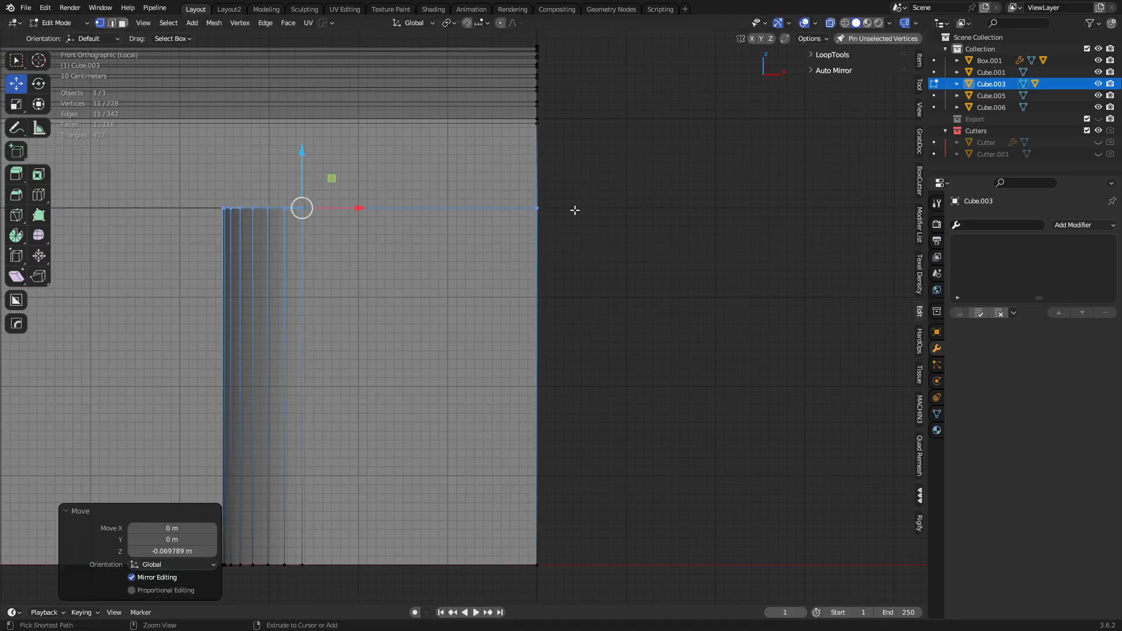
# - Draw a box column down from the outer ceiling corner of the arched-roof wing's opening
pyautogui.keyDown('shift'); pyautogui.moveTo(596, 352); pyautogui.dragTo(437, 336, button='middle'); pyautogui.keyUp('shift')
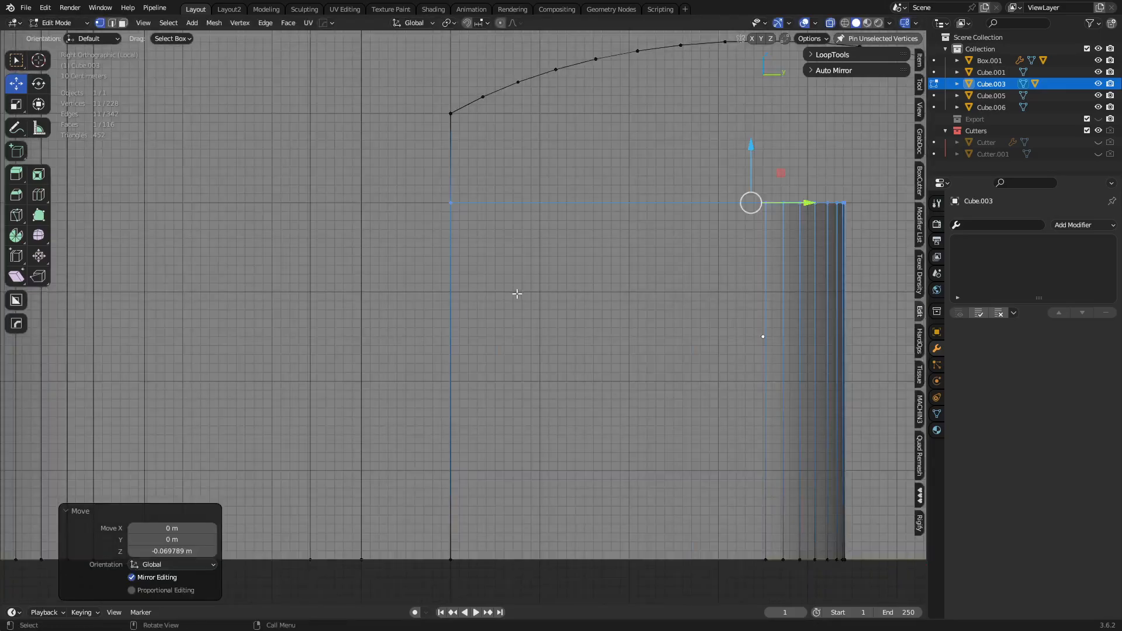
pyautogui.scroll(1, 518, 293)
pyautogui.scroll(-3, 517, 293)
pyautogui.moveTo(507, 305); pyautogui.dragTo(481, 322, button='middle')
pyautogui.hotkey('ctrl', 'Tab')
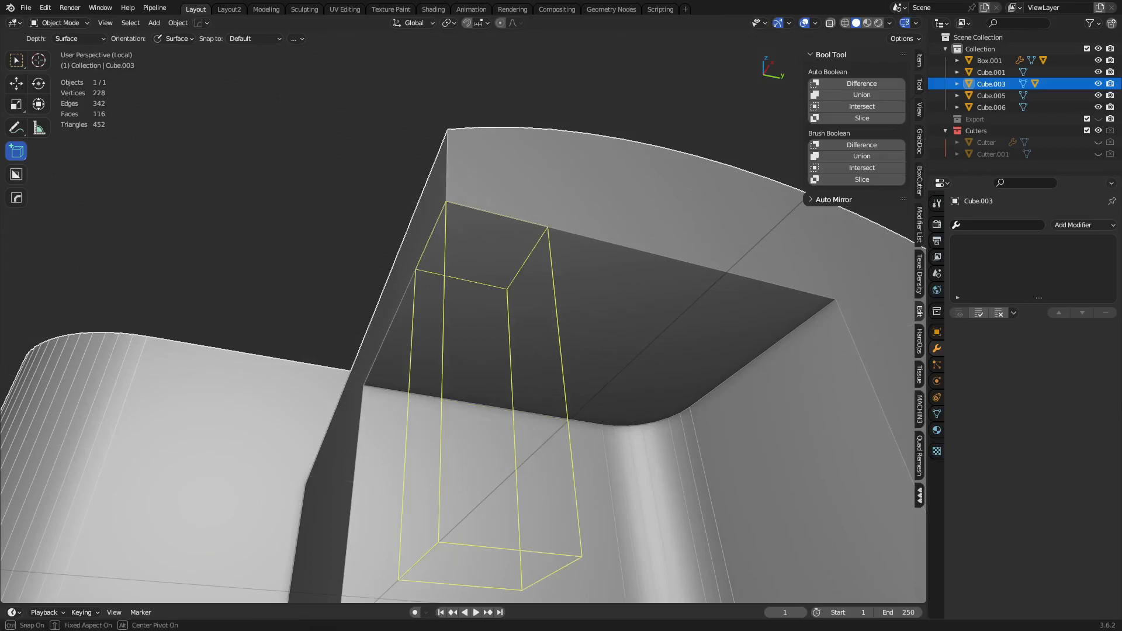
pyautogui.click(565, 521)
pyautogui.scroll(-3, 492, 351)
pyautogui.moveTo(491, 351); pyautogui.dragTo(479, 356, button='middle')
# - Extend the column by moving its bottom face -1 m along Z
pyautogui.hotkey('ctrl', 'Tab')
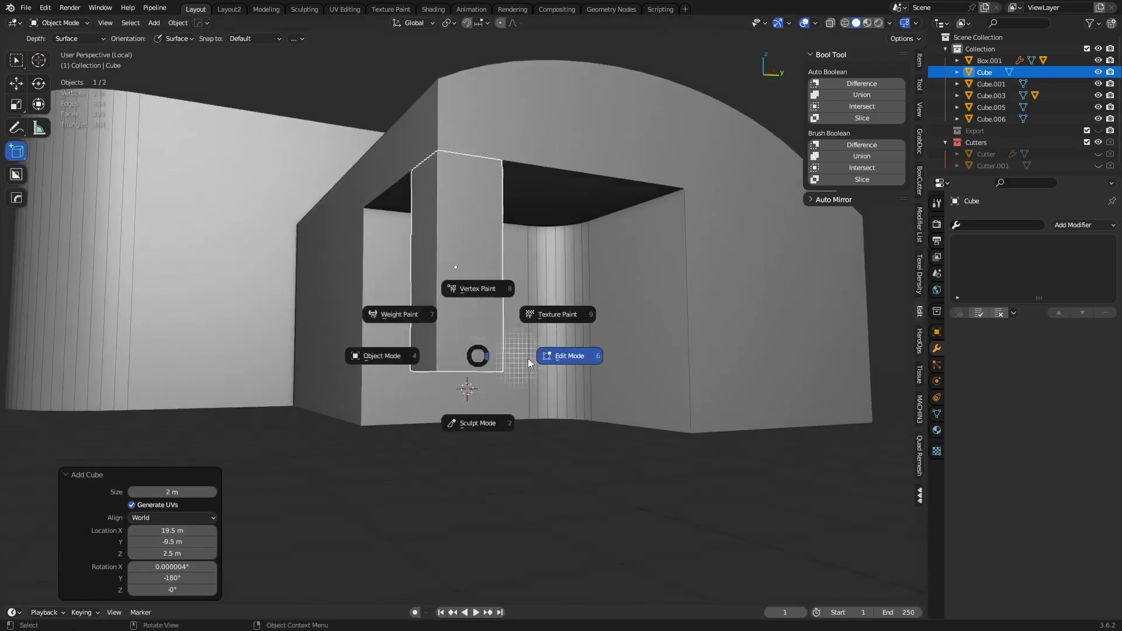
pyautogui.click(528, 359)
pyautogui.hotkey('alt', 'z')
pyautogui.click(456, 372)
pyautogui.press('g')
pyautogui.press('z')
pyautogui.keyDown('ctrl'); pyautogui.click(467, 431); pyautogui.keyUp('ctrl')
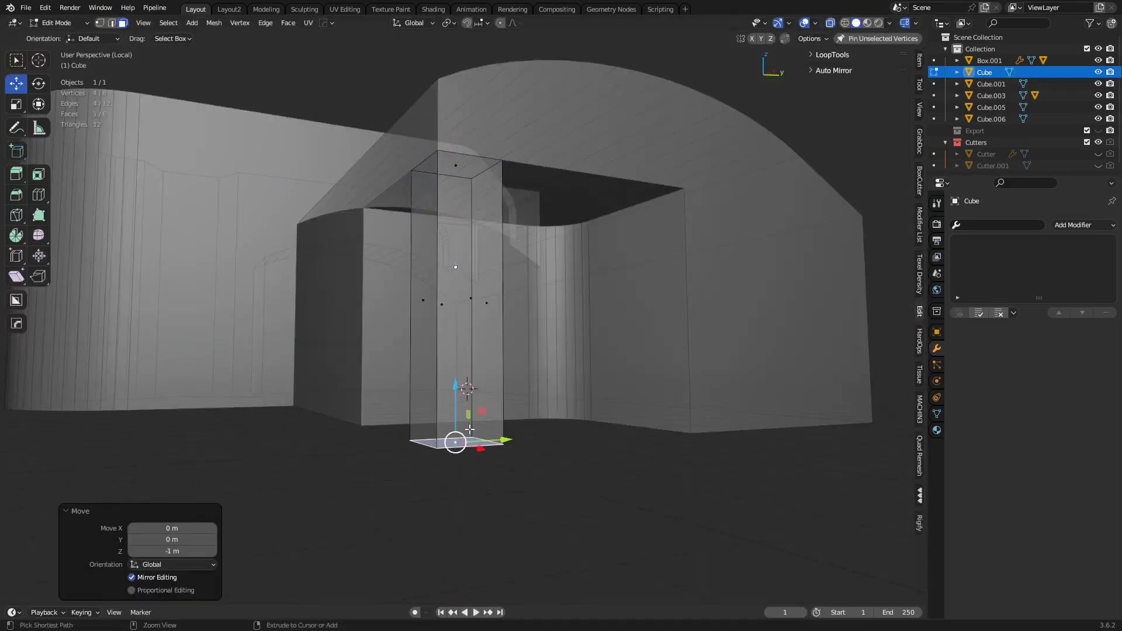
pyautogui.hotkey('alt', 'z')
# - Set the column's origin to the centre of its bottom face
pyautogui.hotkey('shift', 's')
pyautogui.click(581, 511)
pyautogui.hotkey('ctrl', 'Tab')
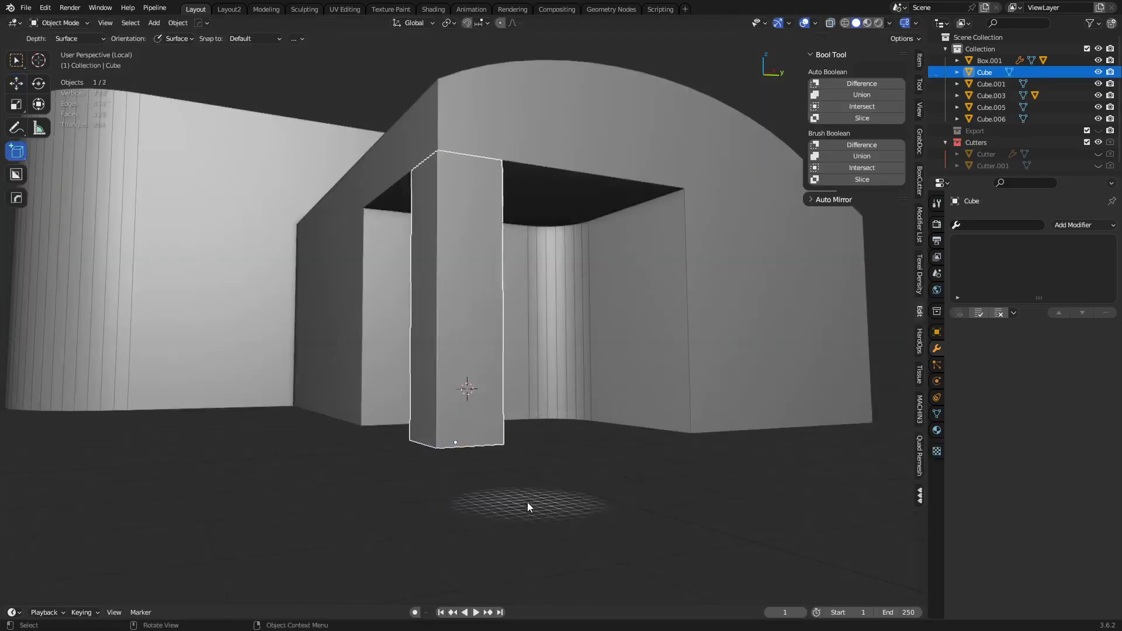
pyautogui.click(527, 503)
pyautogui.moveTo(535, 436); pyautogui.dragTo(518, 474, button='middle')
# - Set the column's origin to one of its bottom corner vertices
pyautogui.hotkey('ctrl', 'Tab')
pyautogui.click(544, 463)
pyautogui.hotkey('ctrl', 'Tab')
pyautogui.click(503, 430)
pyautogui.hotkey('ctrl', 'Tab')
pyautogui.click(463, 415)
pyautogui.hotkey('ctrl', 'Tab')
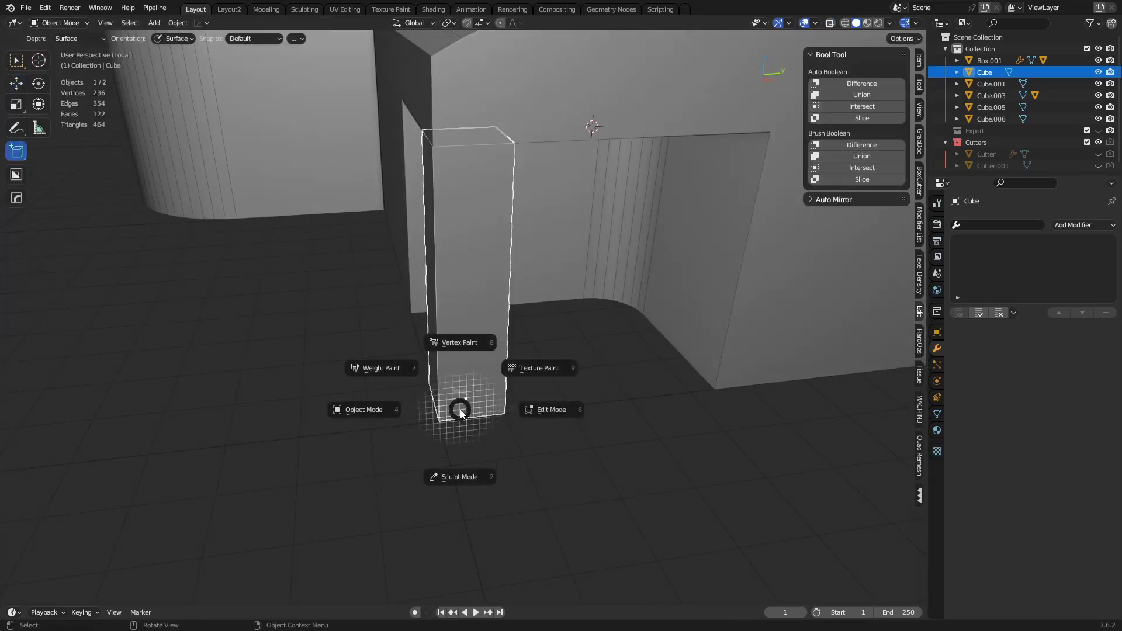
pyautogui.click(499, 415)
pyautogui.hotkey('shift', 's')
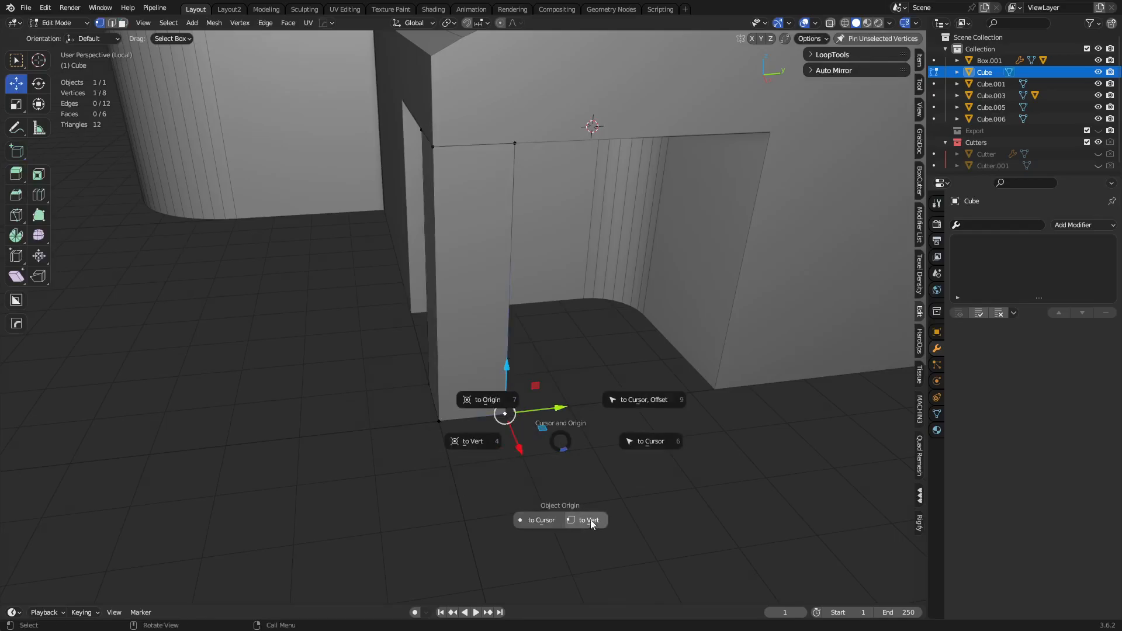
pyautogui.click(592, 522)
pyautogui.hotkey('ctrl', 'Tab')
pyautogui.click(531, 510)
# - Apply the column's rotation and scale
pyautogui.hotkey('ctrl', 'a')
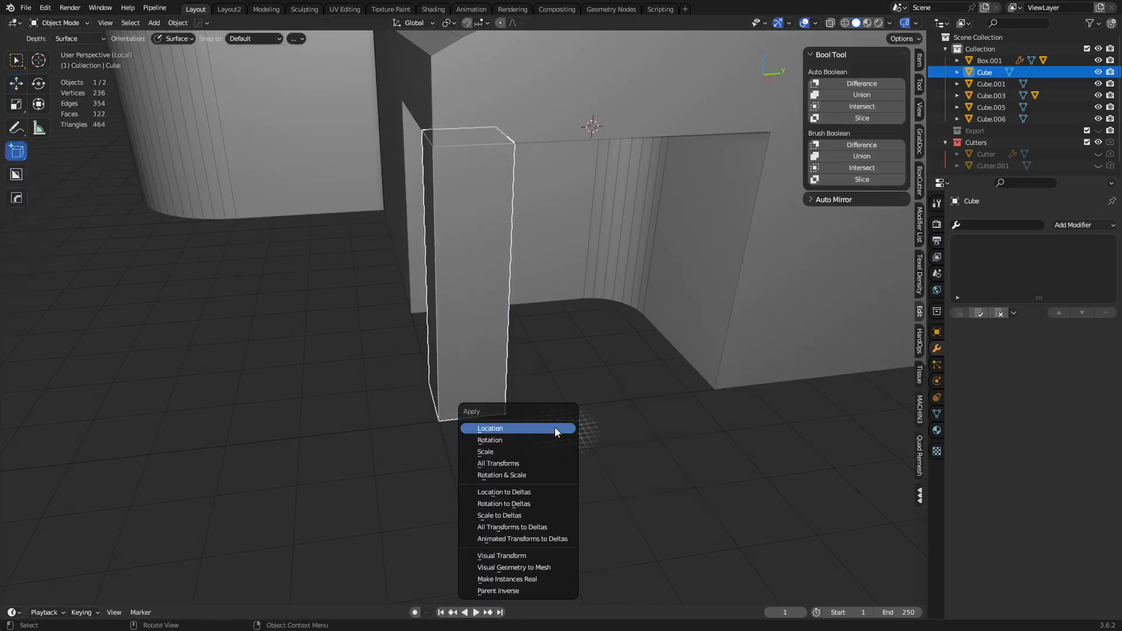
pyautogui.click(528, 479)
pyautogui.hotkey('ctrl', 'Tab')
pyautogui.click(511, 479)
pyautogui.click(577, 457)
pyautogui.click(483, 378)
pyautogui.moveTo(483, 397); pyautogui.dragTo(596, 417, button='middle')
pyautogui.scroll(-1, 462, 351)
# - Apply rotation and scale to the corner column and deselect it
pyautogui.click(560, 484)
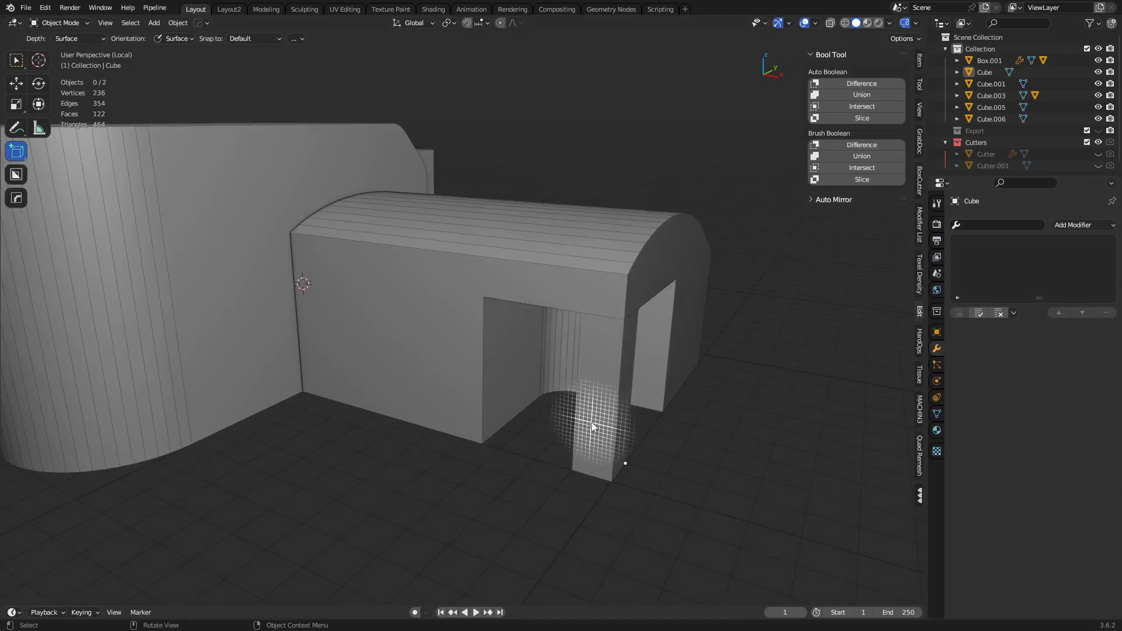
pyautogui.scroll(-2, 647, 448)
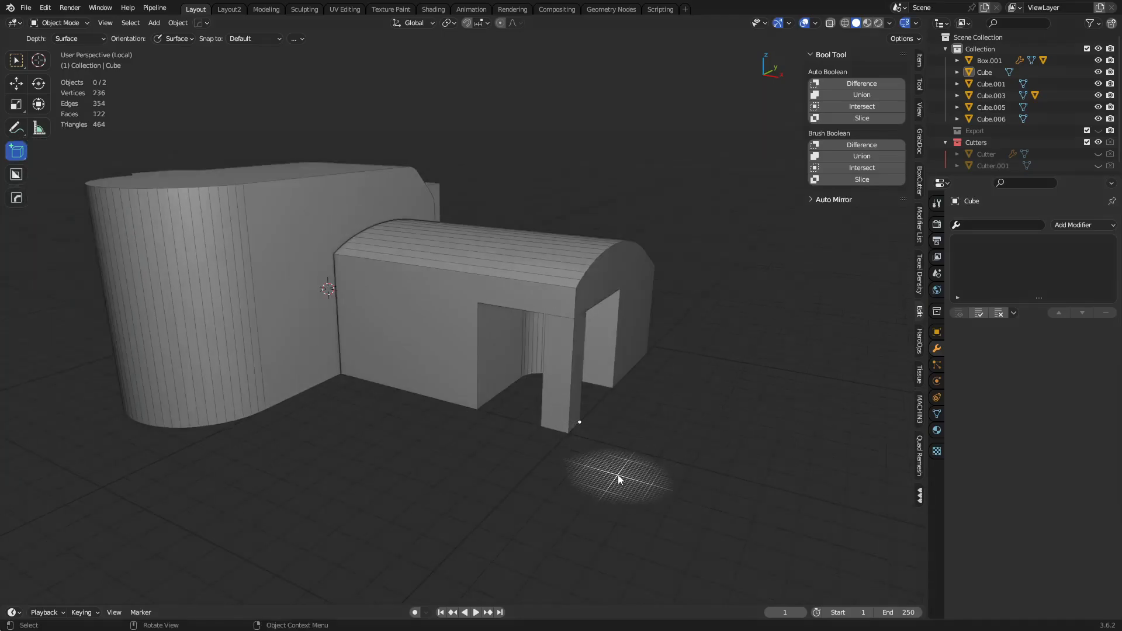
pyautogui.scroll(-1, 527, 403)
pyautogui.moveTo(502, 386)
pyautogui.mouseDown(button='middle')
pyautogui.moveTo(567, 401)
pyautogui.moveTo(527, 369)
pyautogui.moveTo(492, 390)
pyautogui.mouseUp(button='middle')
pyautogui.click(526, 369)
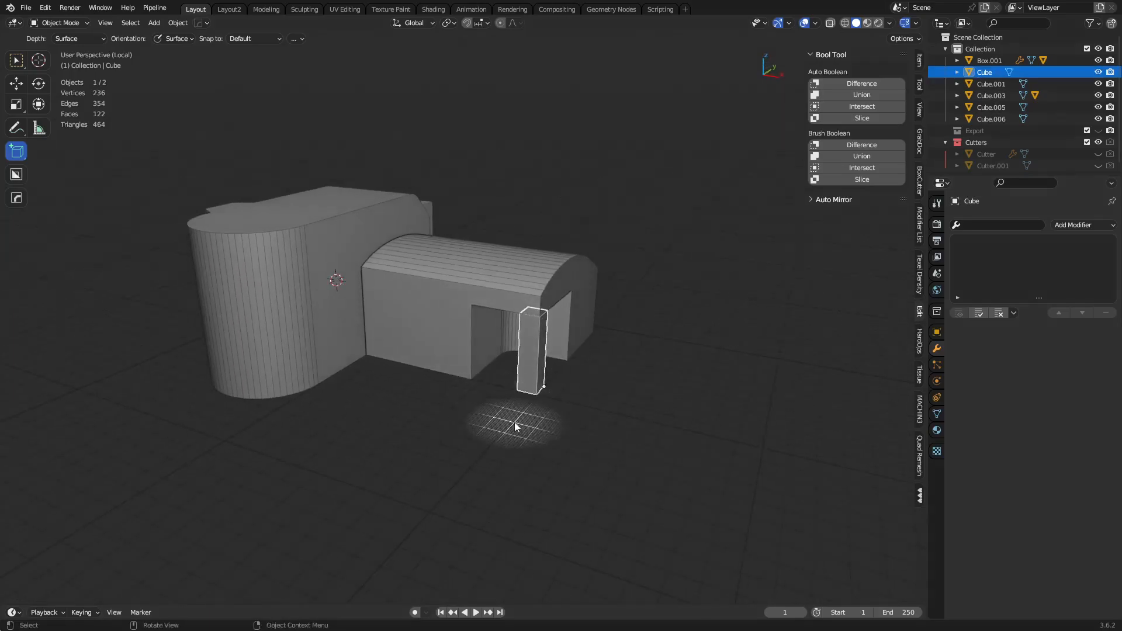
pyautogui.press('a')
pyautogui.press('a')
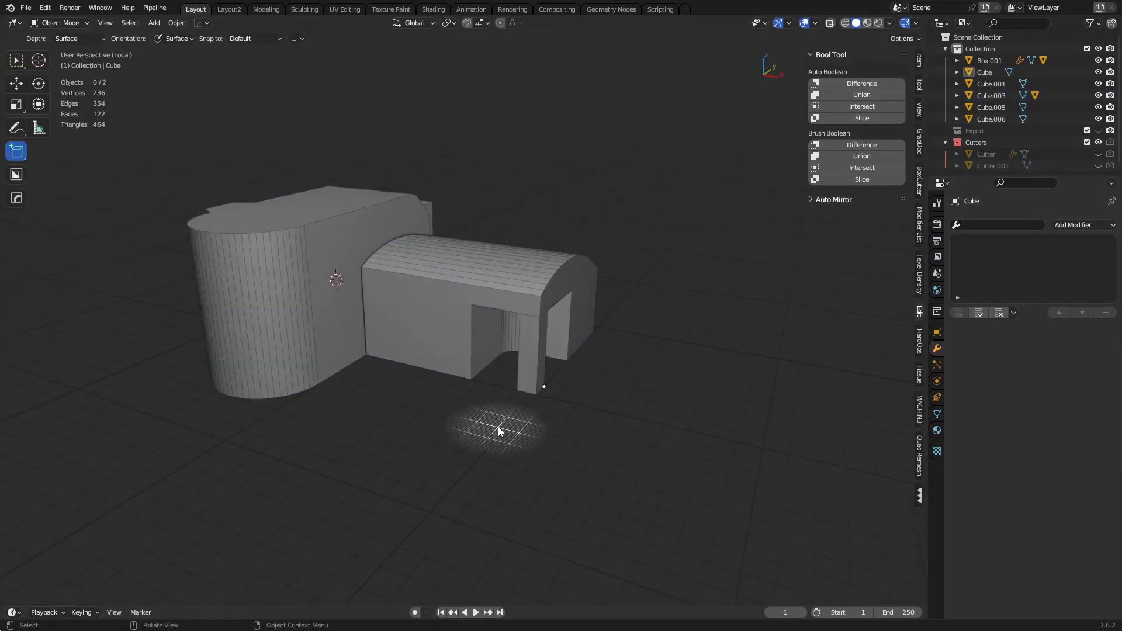
# - Inset the tall building block's flat side face above the curved roof by about 0.13 m
pyautogui.moveTo(506, 385); pyautogui.dragTo(334, 196, button='middle')
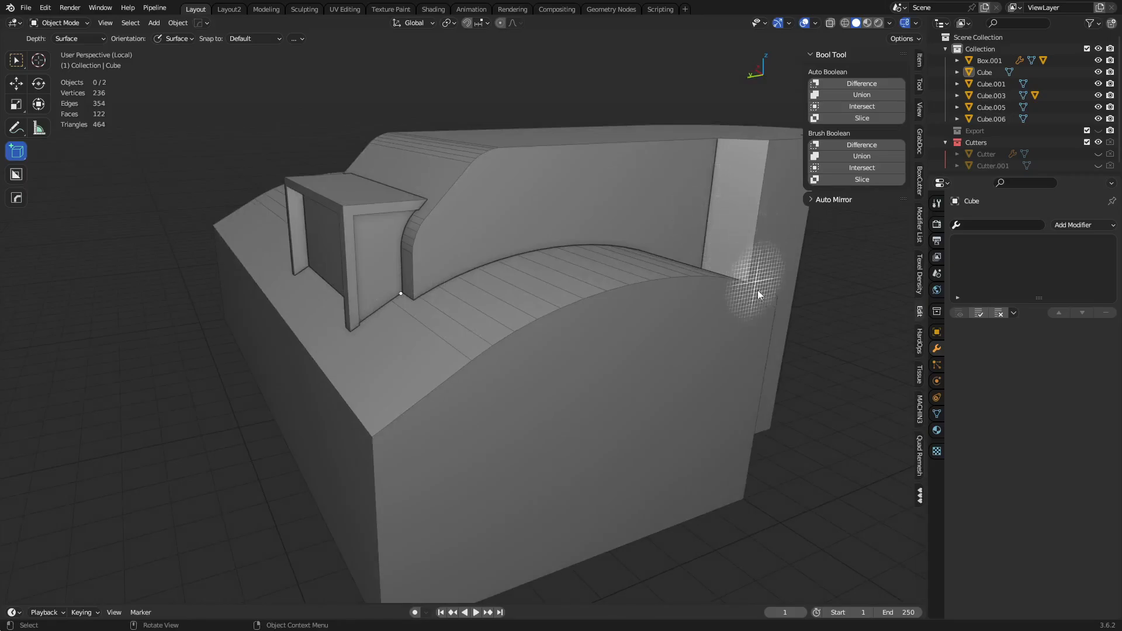
pyautogui.moveTo(755, 281); pyautogui.dragTo(453, 191, button='middle')
pyautogui.moveTo(537, 234); pyautogui.dragTo(700, 398, button='middle')
pyautogui.click(446, 269)
pyautogui.hotkey('ctrl', 'Tab')
pyautogui.click(507, 274)
pyautogui.press('i')
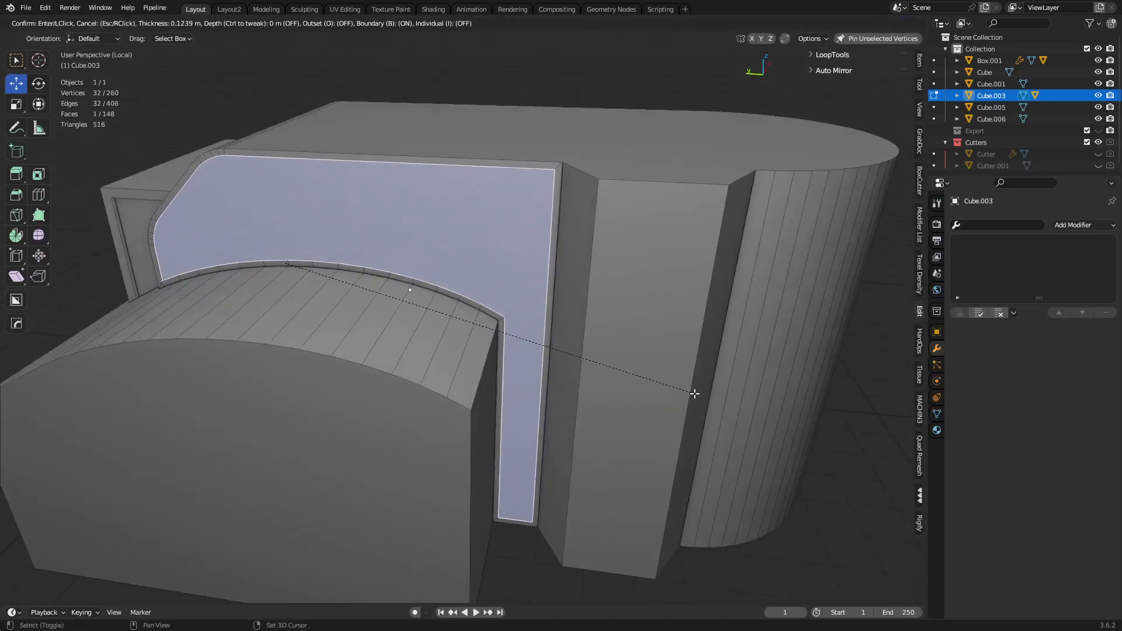
pyautogui.click(690, 393)
# - Knife a short vertical cut, constrained to Z, from the inset's upper corner to the wall's top edge
pyautogui.moveTo(519, 203); pyautogui.dragTo(514, 185, button='middle')
pyautogui.scroll(3, 514, 185)
pyautogui.keyDown('shift'); pyautogui.moveTo(598, 222); pyautogui.dragTo(557, 302, button='middle'); pyautogui.keyUp('shift')
pyautogui.press('k')
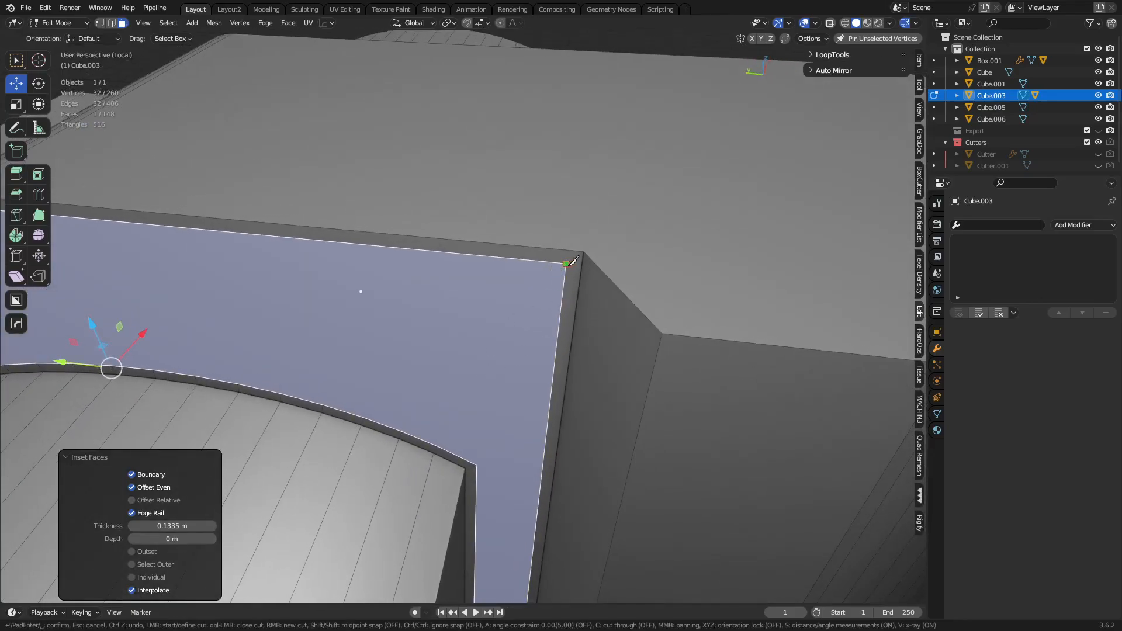
pyautogui.press('z')
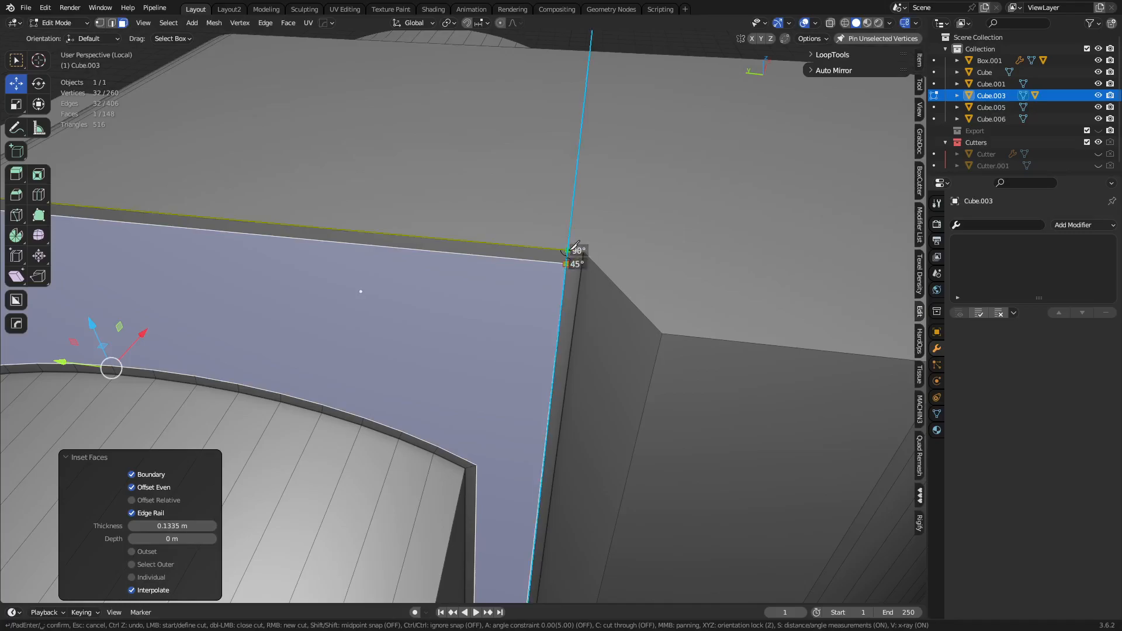
pyautogui.scroll(-3, 628, 292)
pyautogui.moveTo(629, 293); pyautogui.dragTo(458, 300, button='middle')
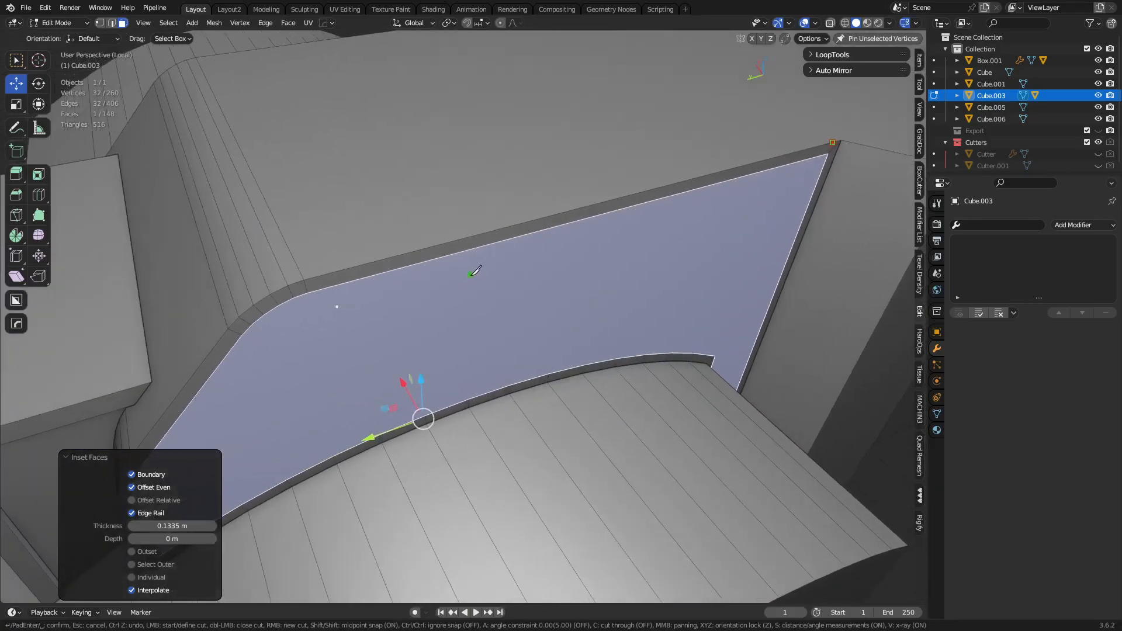
pyautogui.click(379, 274)
pyautogui.press('Return')
# - Recess the inset wall face together with the strip above it by about 0.18 m using Extrude Manifold
pyautogui.keyDown('shift'); pyautogui.click(386, 296); pyautogui.keyUp('shift')
pyautogui.moveTo(386, 297); pyautogui.dragTo(673, 420, button='middle')
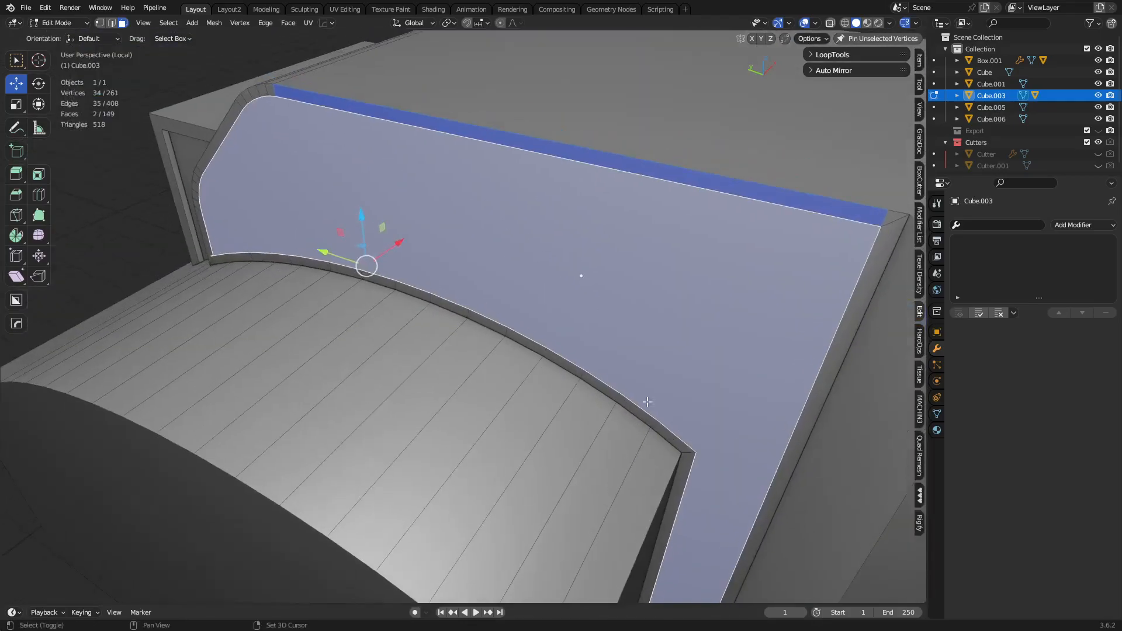
pyautogui.moveTo(577, 272); pyautogui.dragTo(521, 323, button='middle')
pyautogui.hotkey('alt', 'e')
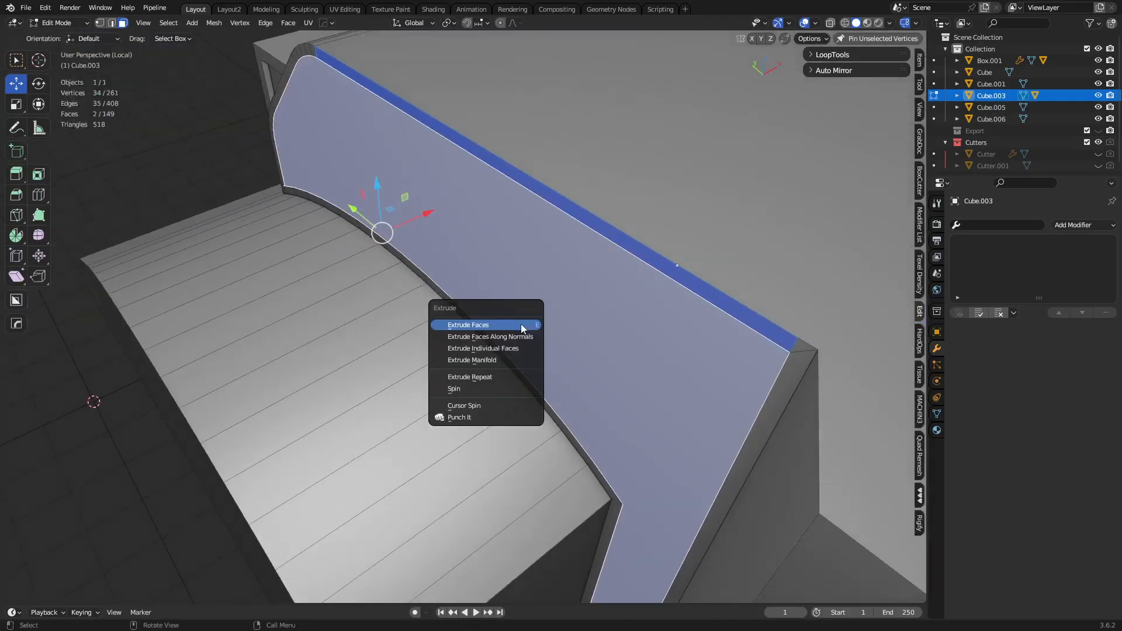
pyautogui.click(511, 361)
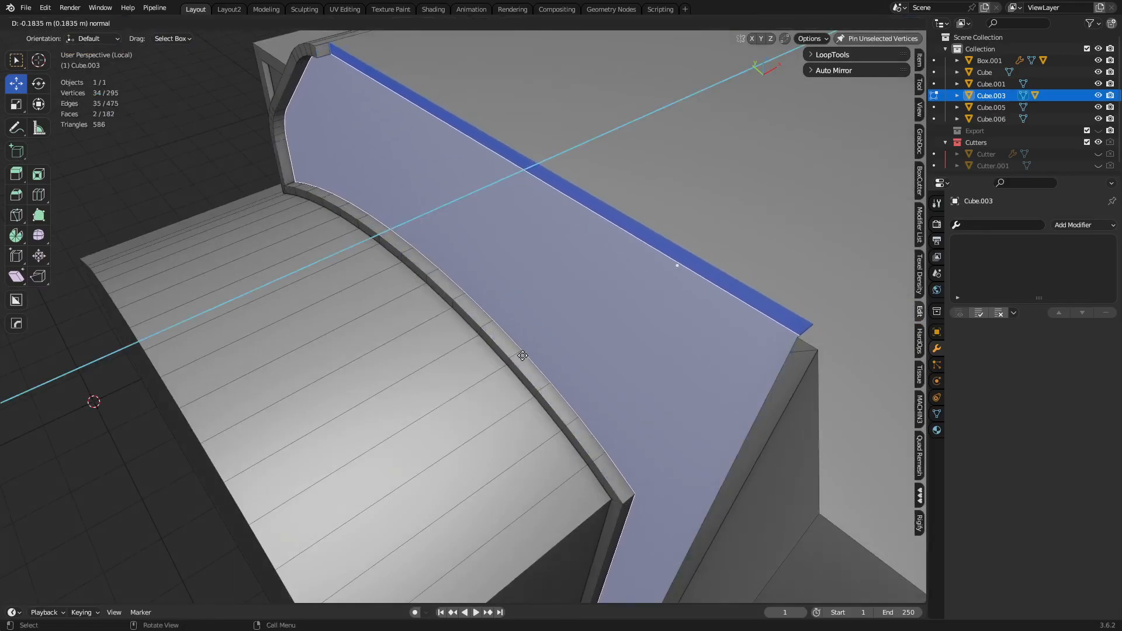
pyautogui.click(523, 355)
pyautogui.moveTo(572, 348); pyautogui.dragTo(713, 339, button='middle')
pyautogui.press('Tab')
pyautogui.scroll(-5, 626, 346)
pyautogui.click(721, 401)
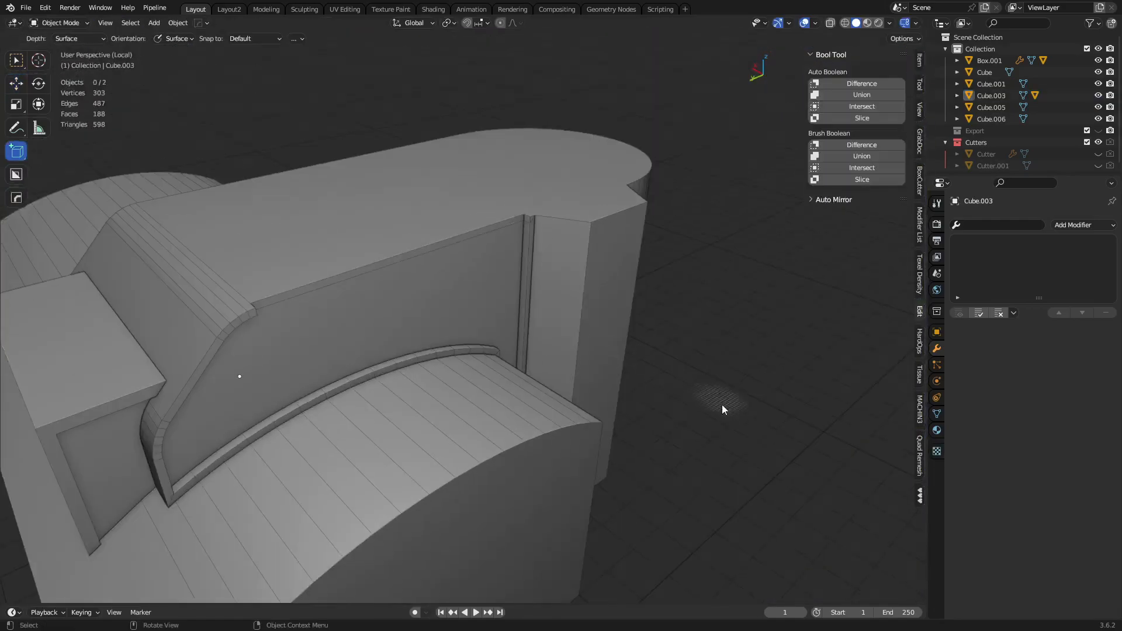
# - Dissolve the leftover edge running along the top of the recessed wall panel
pyautogui.moveTo(552, 440); pyautogui.dragTo(526, 333, button='middle')
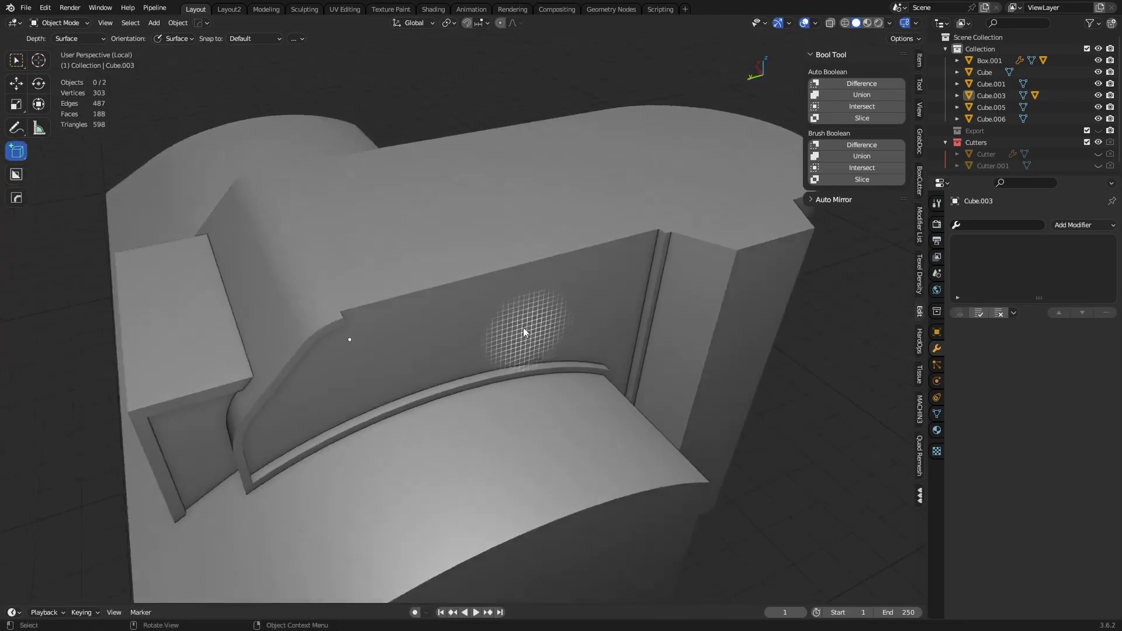
pyautogui.scroll(3, 526, 334)
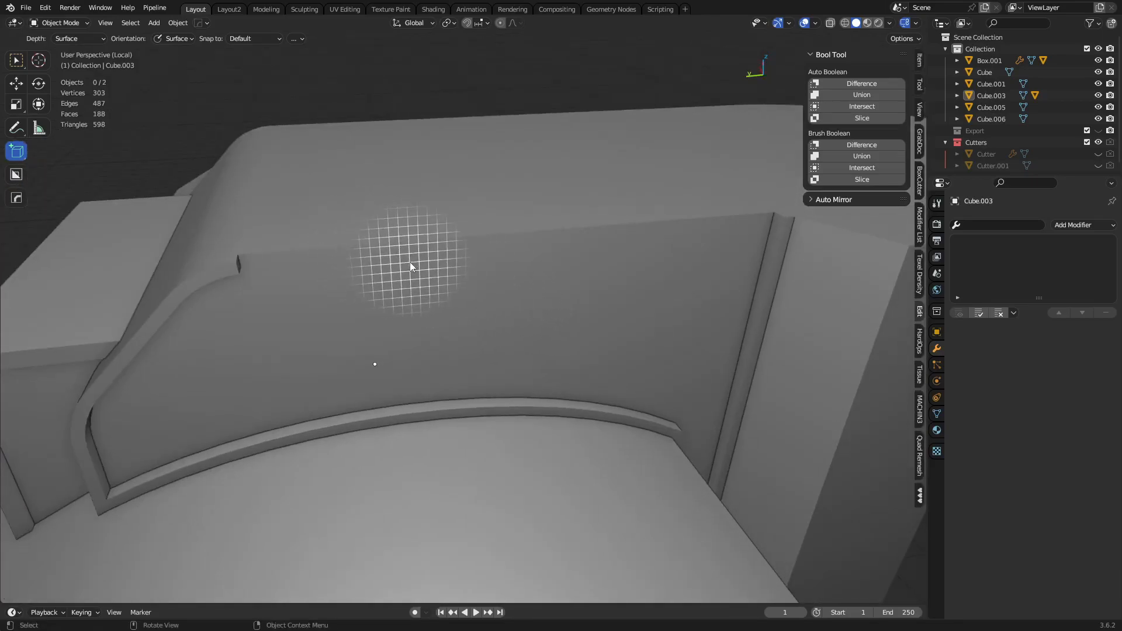
pyautogui.click(409, 262)
pyautogui.press('Tab')
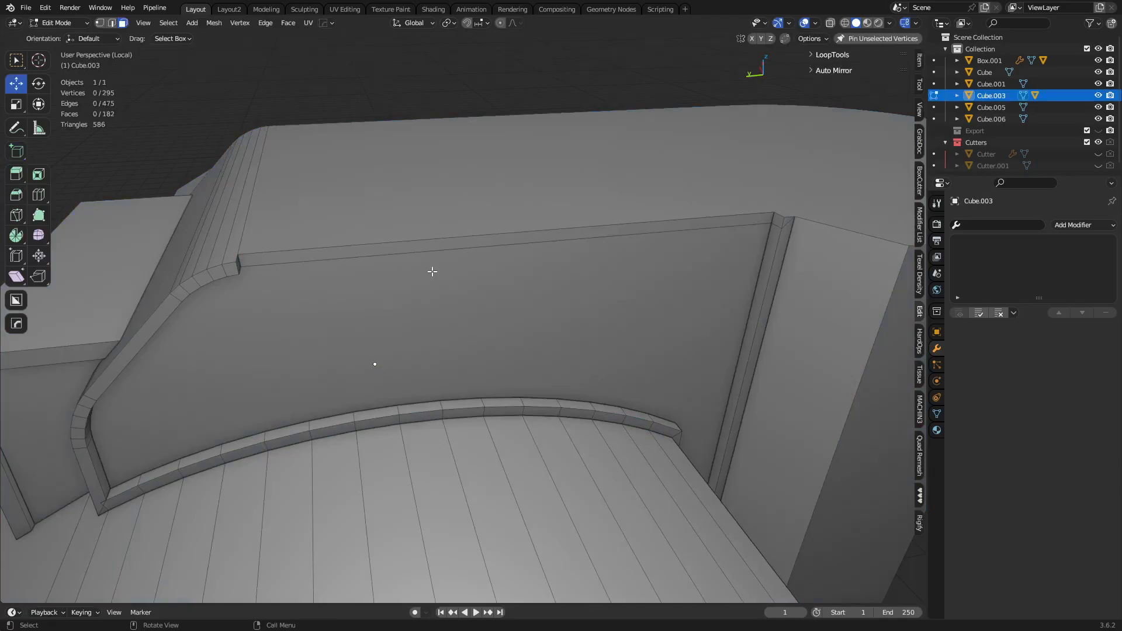
pyautogui.click(403, 257)
pyautogui.hotkey('ctrl', 'x')
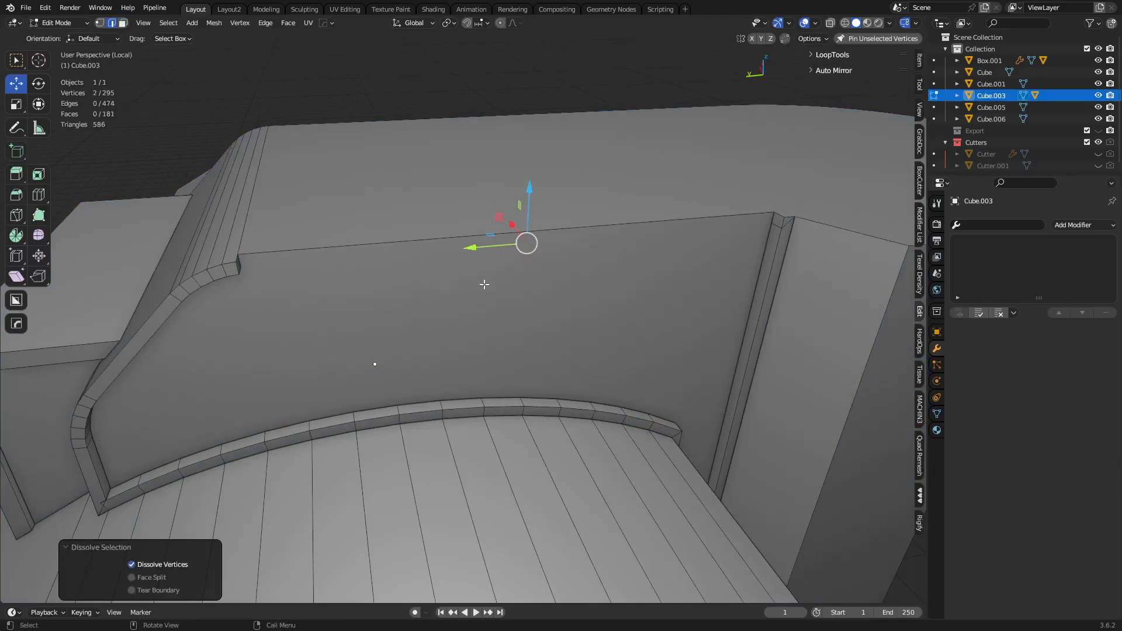
# - Try a Limited Dissolve on the whole mesh with a 0.05° max angle and undo it
pyautogui.press('a')
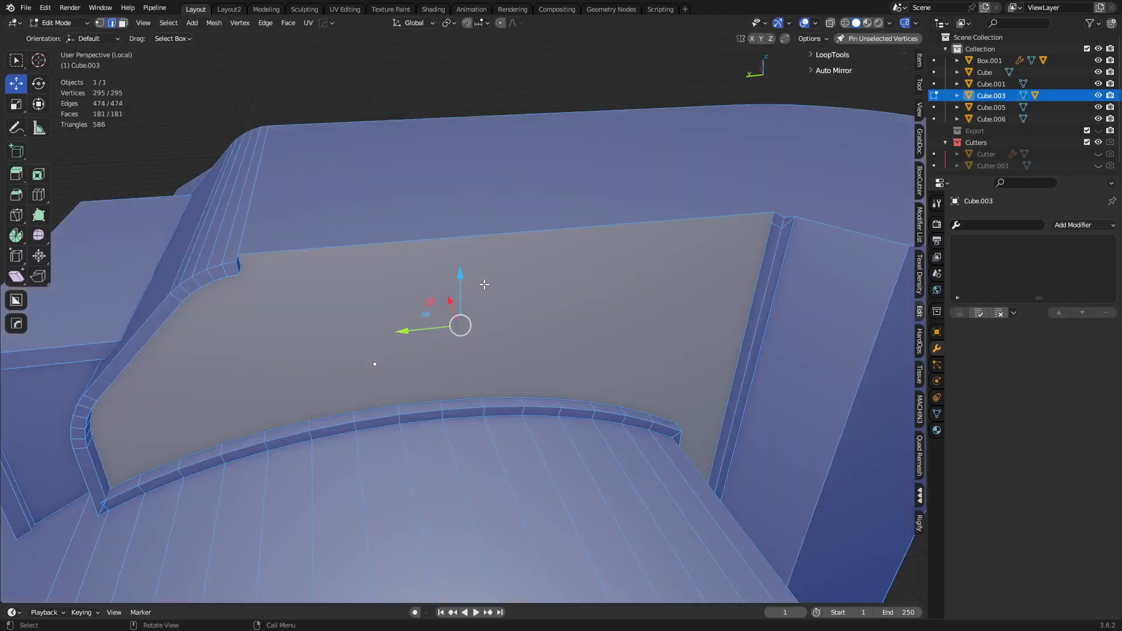
pyautogui.press('x')
pyautogui.click(451, 288)
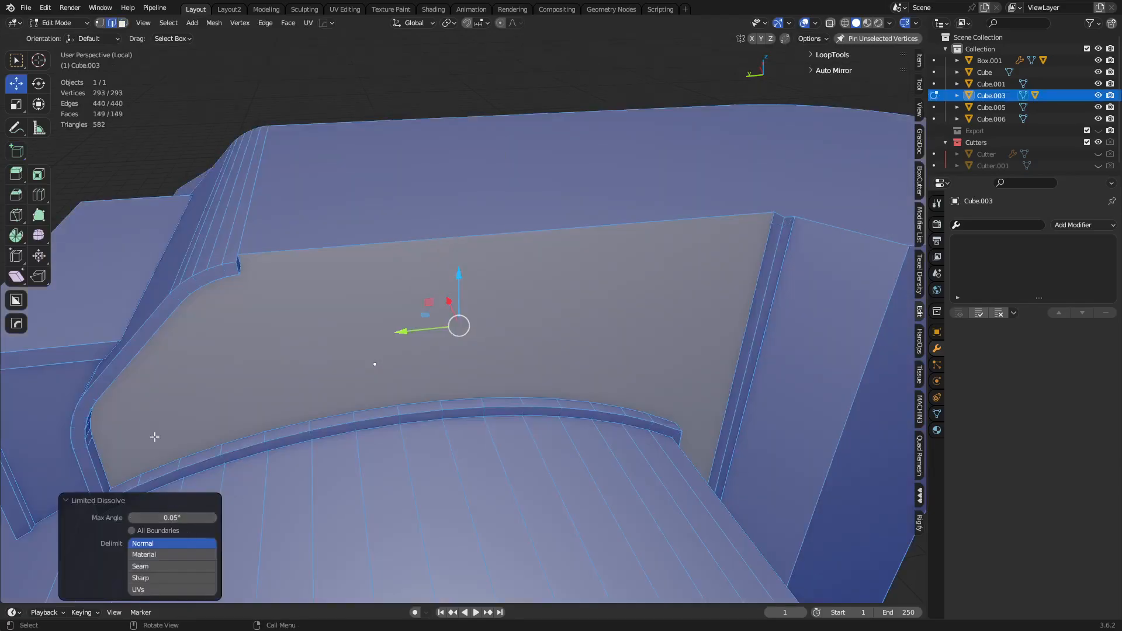
pyautogui.hotkey('ctrl', 'z')
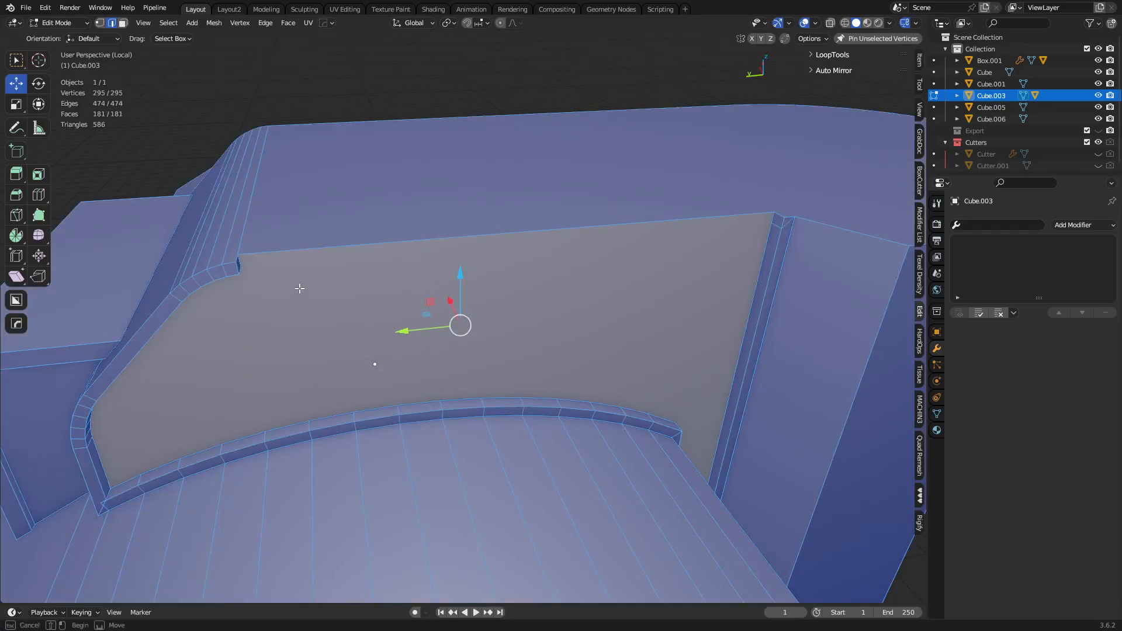
# - Knife a shallow trapezoid into the recessed wall just below its top edge, with angle-constrained cuts
pyautogui.hotkey('alt', 'a')
pyautogui.click(368, 263)
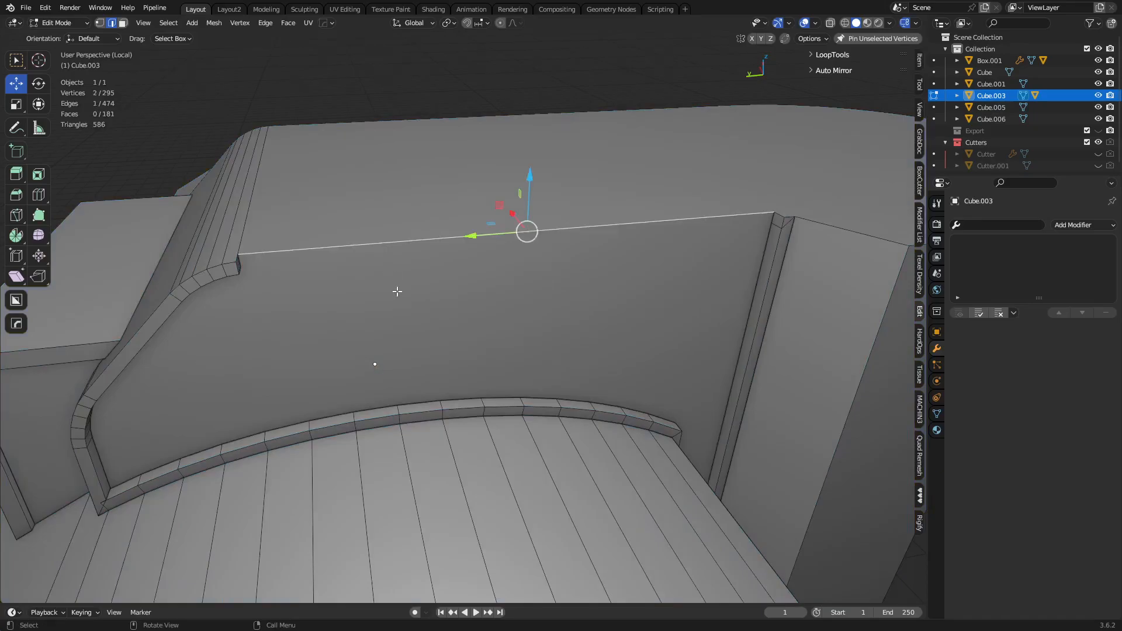
pyautogui.press('k')
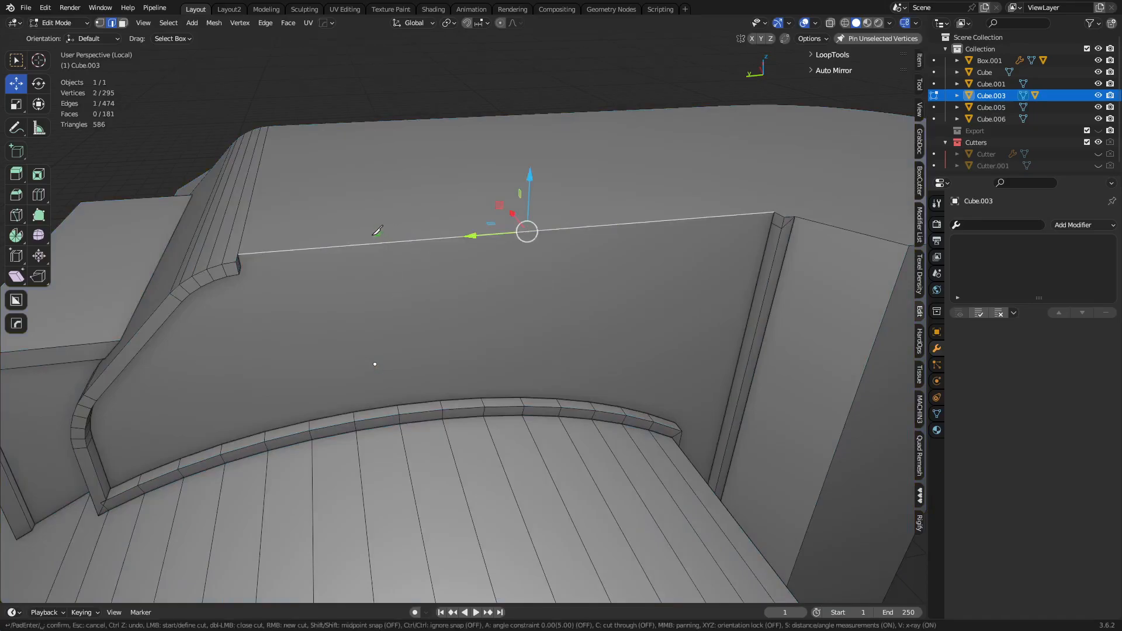
pyautogui.click(342, 246)
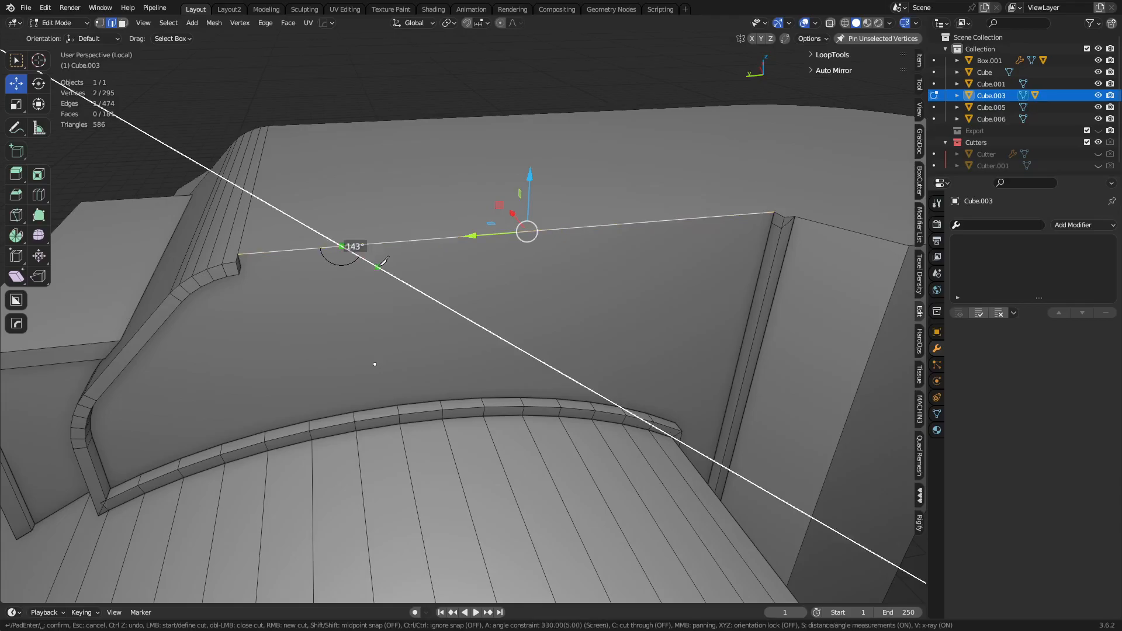
pyautogui.press('a')
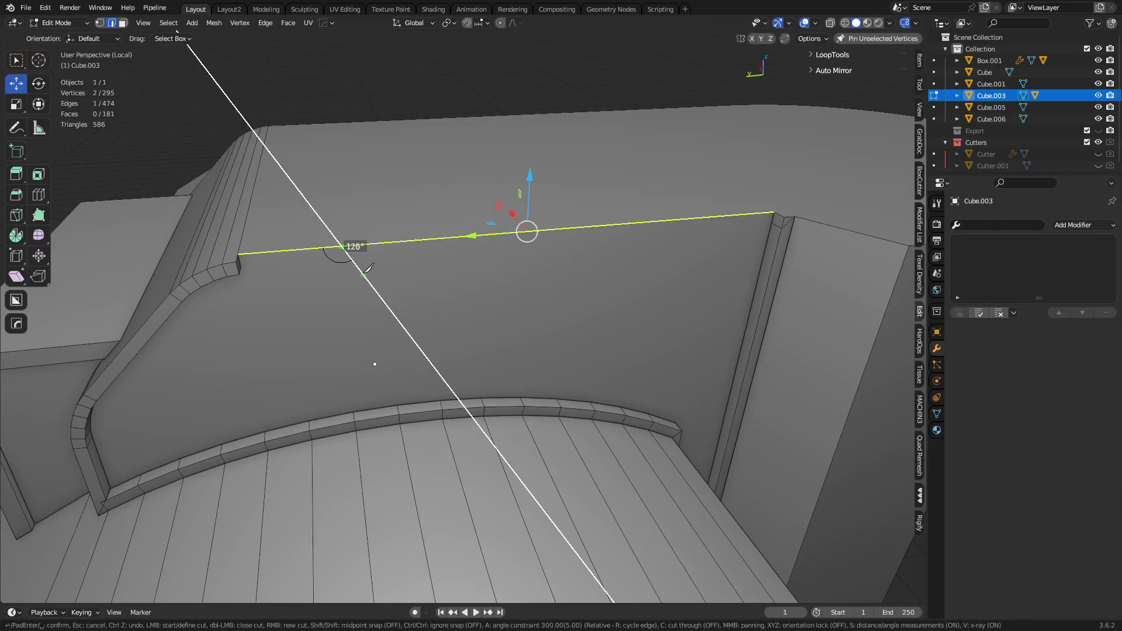
pyautogui.click(357, 265)
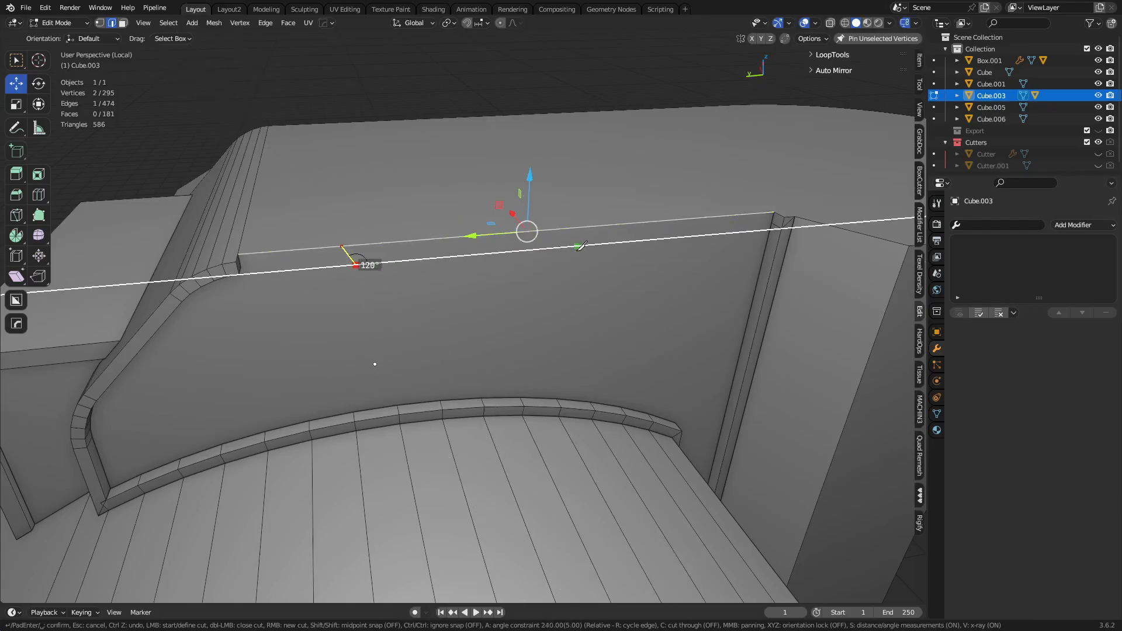
pyautogui.click(577, 246)
pyautogui.press('a')
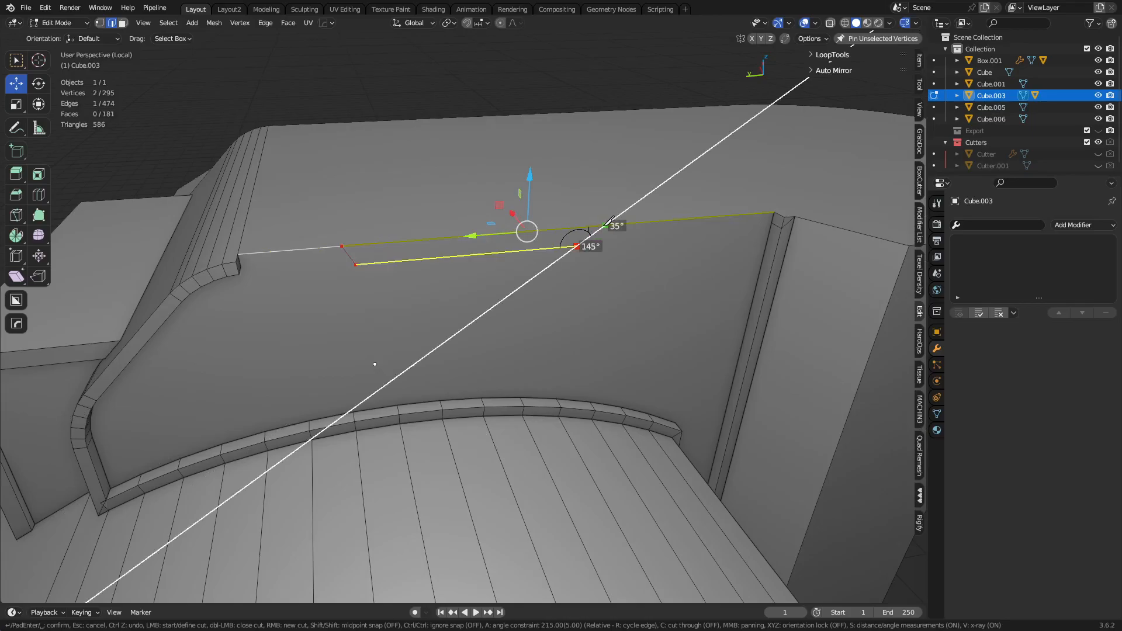
pyautogui.click(590, 227)
pyautogui.press('Return')
# - Cut a channel across the roof from the trapezoid face using Punch It in Edge mode, amount about 6.94
pyautogui.press('3')
pyautogui.moveTo(541, 270); pyautogui.dragTo(664, 292, button='middle')
pyautogui.click(535, 243)
pyautogui.keyDown('shift'); pyautogui.moveTo(614, 258); pyautogui.dragTo(594, 253, button='middle'); pyautogui.keyUp('shift')
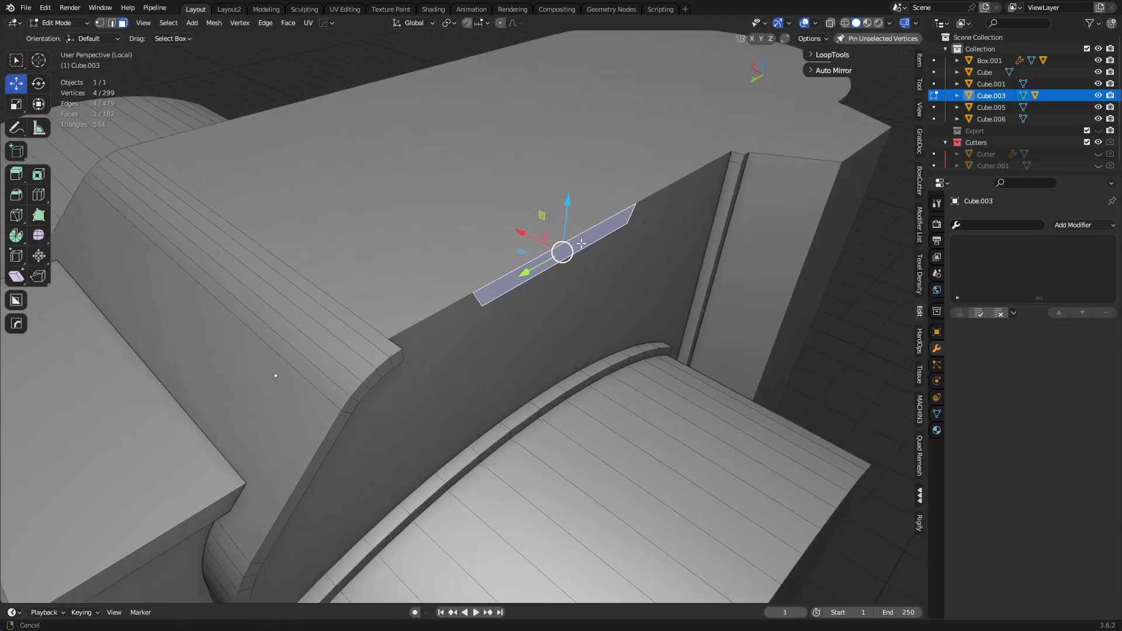
pyautogui.hotkey('alt', 'e')
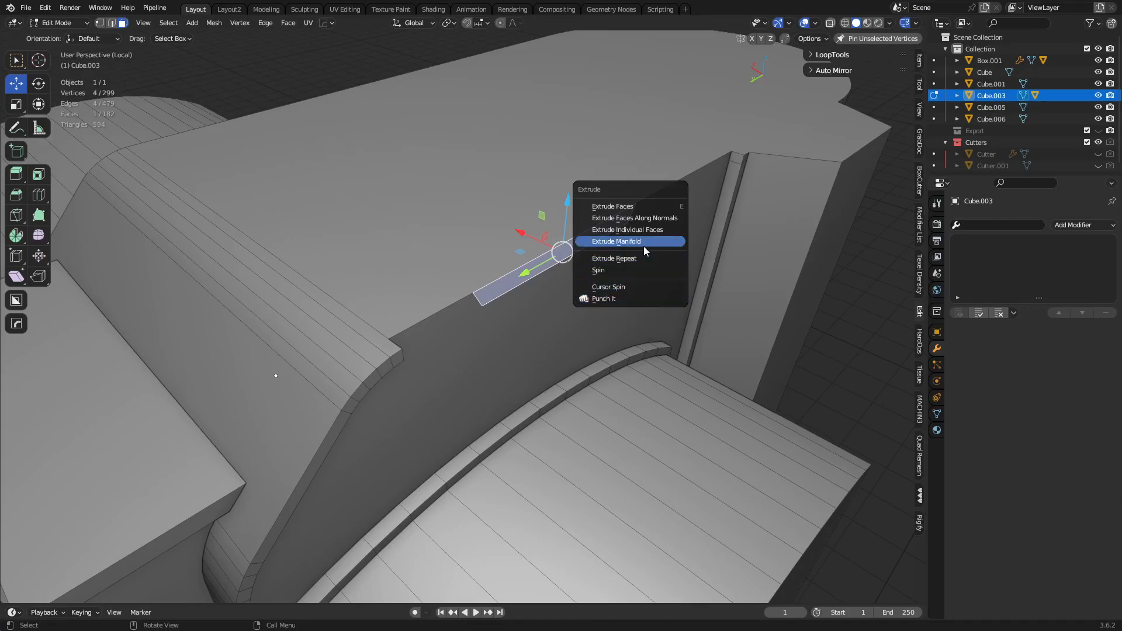
pyautogui.click(621, 306)
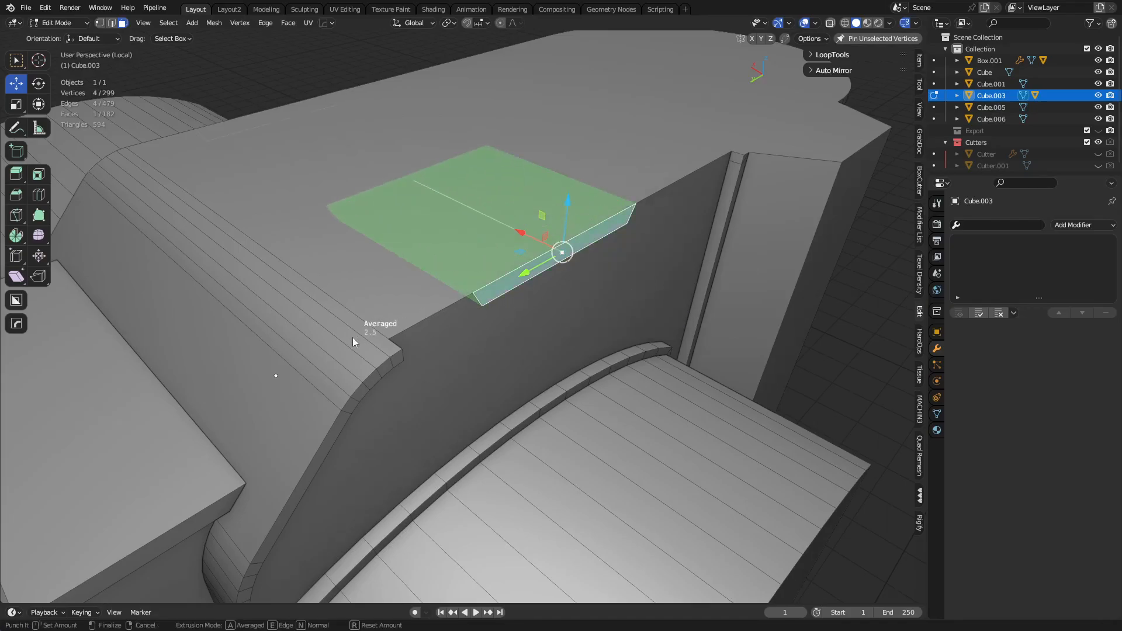
pyautogui.click(126, 200)
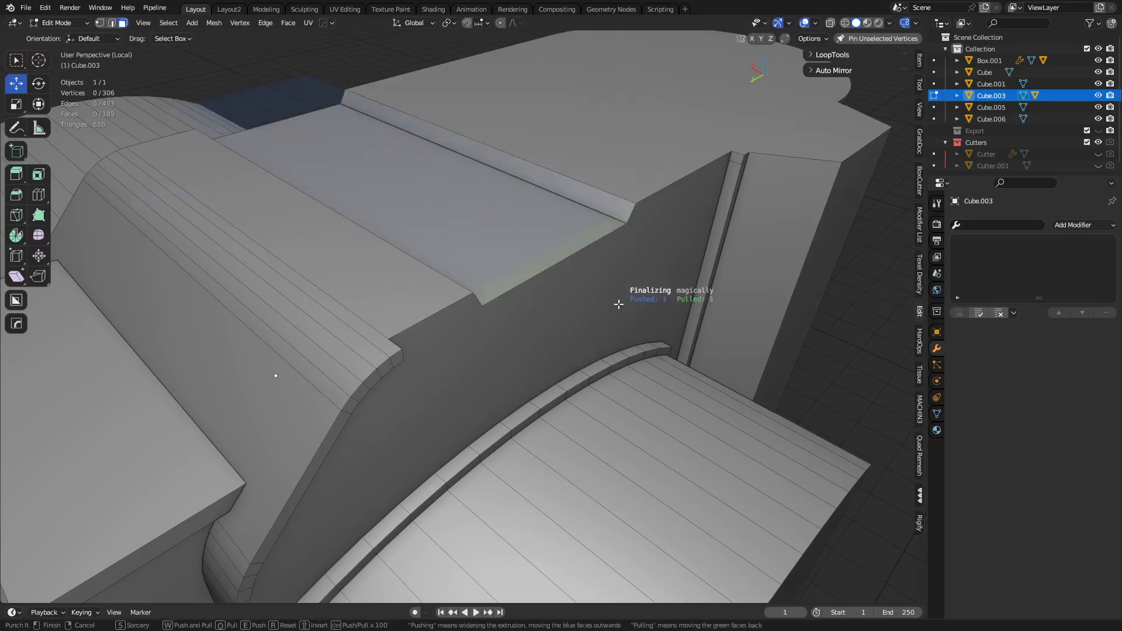
pyautogui.click(646, 313)
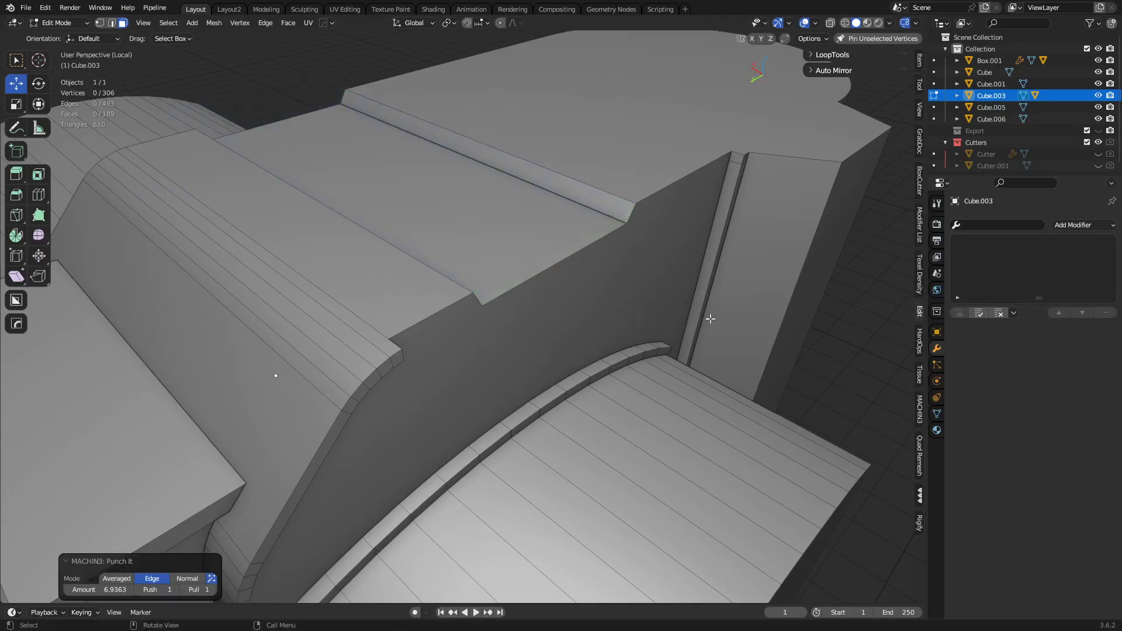
# - Add two evenly spaced loop cuts across the roof channel
pyautogui.moveTo(700, 327); pyautogui.dragTo(538, 295, button='middle')
pyautogui.hotkey('ctrl', 'r')
pyautogui.scroll(1, 595, 291)
pyautogui.click(594, 293)
pyautogui.rightClick(594, 293)
# - Bridge the two opposite channel wall faces between the loop cuts to fill the middle of the channel
pyautogui.press('3')
pyautogui.click(450, 211)
pyautogui.moveTo(451, 214); pyautogui.dragTo(533, 201, button='middle')
pyautogui.keyDown('shift'); pyautogui.click(533, 201); pyautogui.keyUp('shift')
pyautogui.rightClick(614, 188)
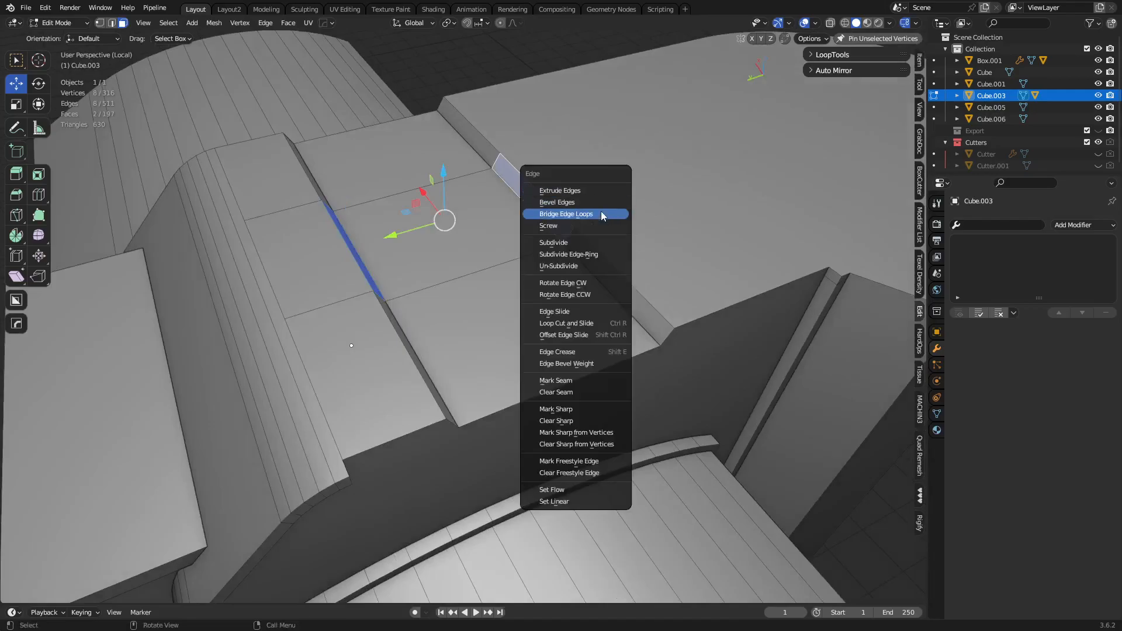
pyautogui.click(599, 216)
# - Delete the hidden channel floor face underneath the bridged middle section
pyautogui.hotkey('alt', 'z')
pyautogui.click(461, 234)
pyautogui.moveTo(461, 233); pyautogui.dragTo(534, 247, button='middle')
pyautogui.press('x')
pyautogui.click(496, 173)
pyautogui.moveTo(496, 173); pyautogui.dragTo(596, 286, button='middle')
pyautogui.hotkey('alt', 'z')
pyautogui.scroll(4, 608, 296)
pyautogui.hotkey('alt', 'z')
pyautogui.moveTo(484, 263); pyautogui.dragTo(405, 270, button='middle')
pyautogui.hotkey('alt', 'z')
pyautogui.scroll(-5, 549, 299)
pyautogui.hotkey('ctrl', 'Tab')
pyautogui.press('Escape')
pyautogui.click(469, 307)
pyautogui.keyDown('shift'); pyautogui.click(547, 363); pyautogui.keyUp('shift')
pyautogui.keyDown('shift'); pyautogui.click(381, 213); pyautogui.keyUp('shift')
pyautogui.moveTo(428, 275); pyautogui.dragTo(509, 386, button='middle')
pyautogui.hotkey('alt', 'a')
# - Knife-cut a rectangle into the roof in line with the bridged middle section, using X and Y axis-locked cuts, and dissolve the stray vertex beyond its corner
pyautogui.press('k')
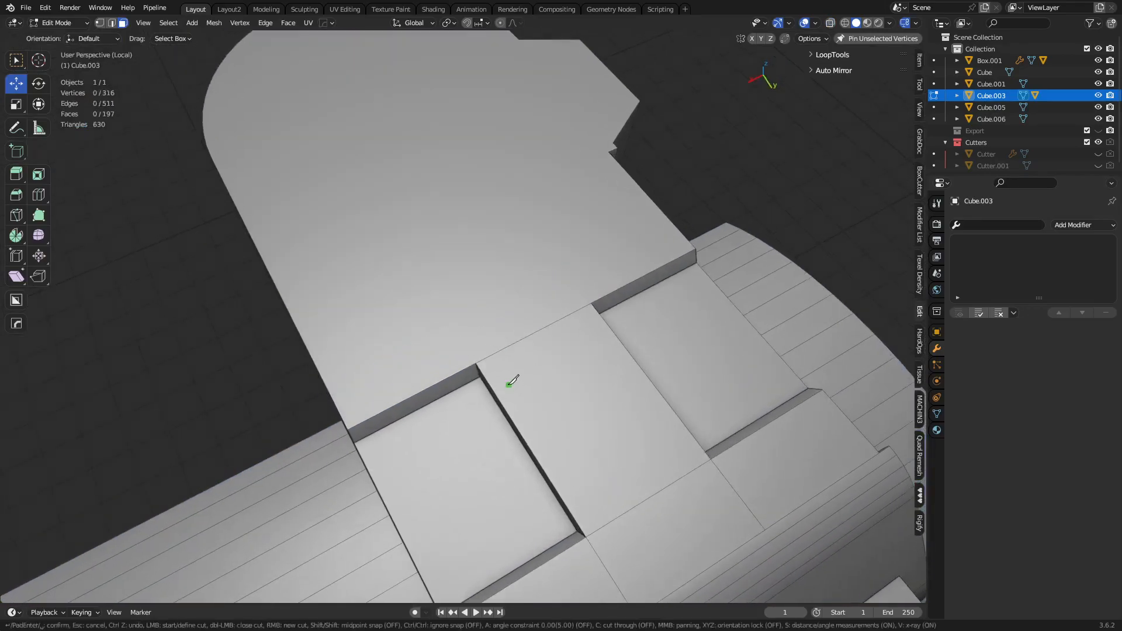
pyautogui.click(477, 363)
pyautogui.press('x')
pyautogui.press('x')
pyautogui.press('y')
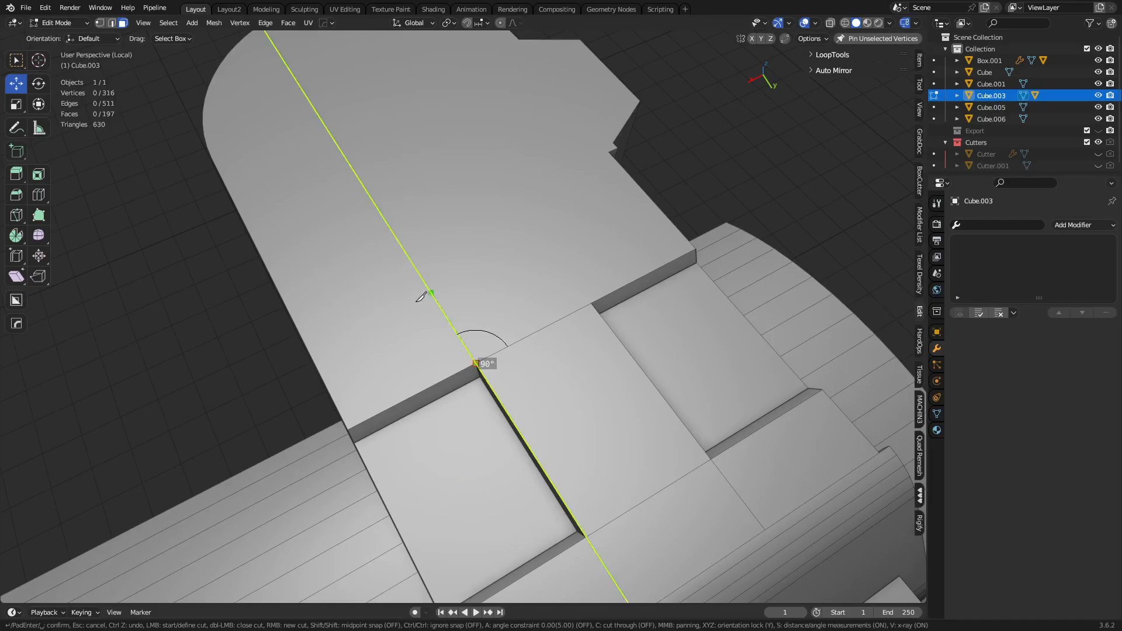
pyautogui.click(422, 272)
pyautogui.press('x')
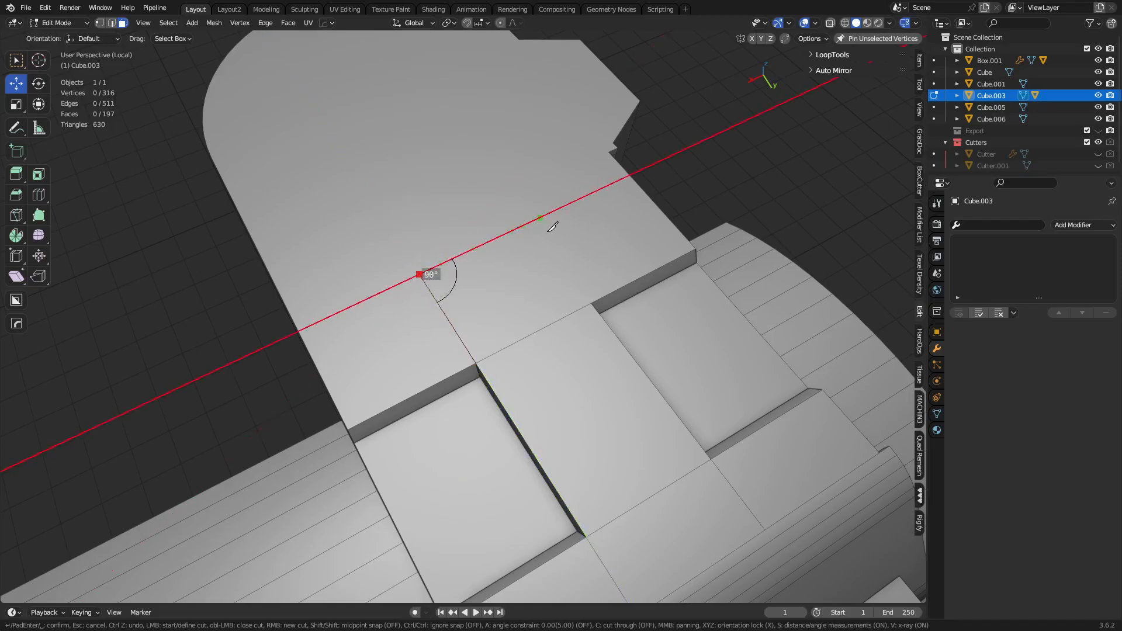
pyautogui.press('x')
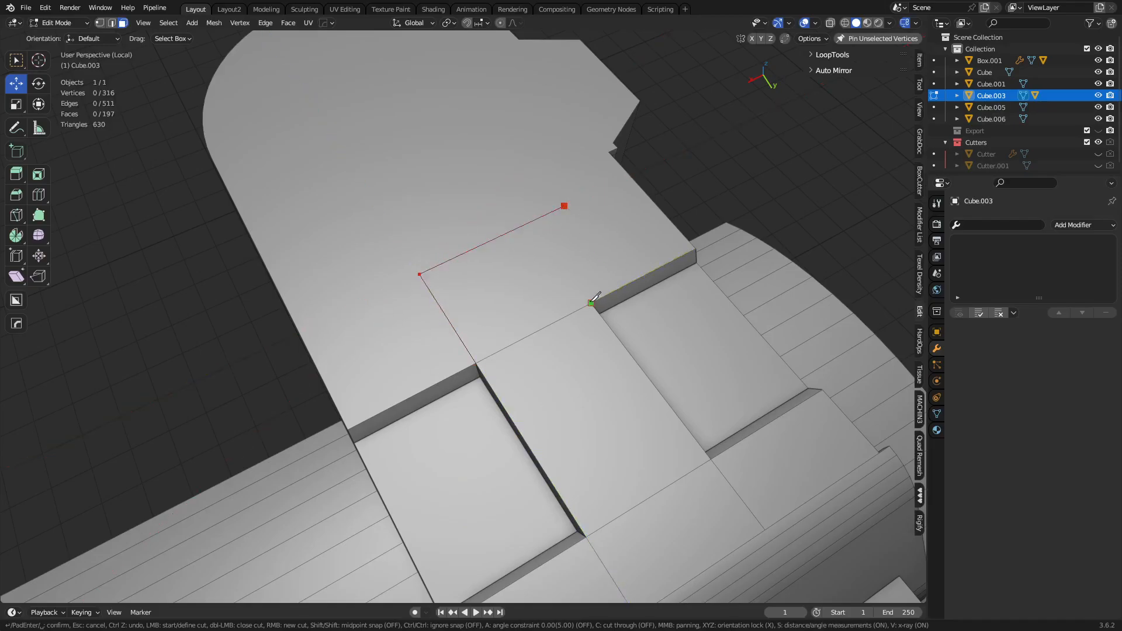
pyautogui.press('y')
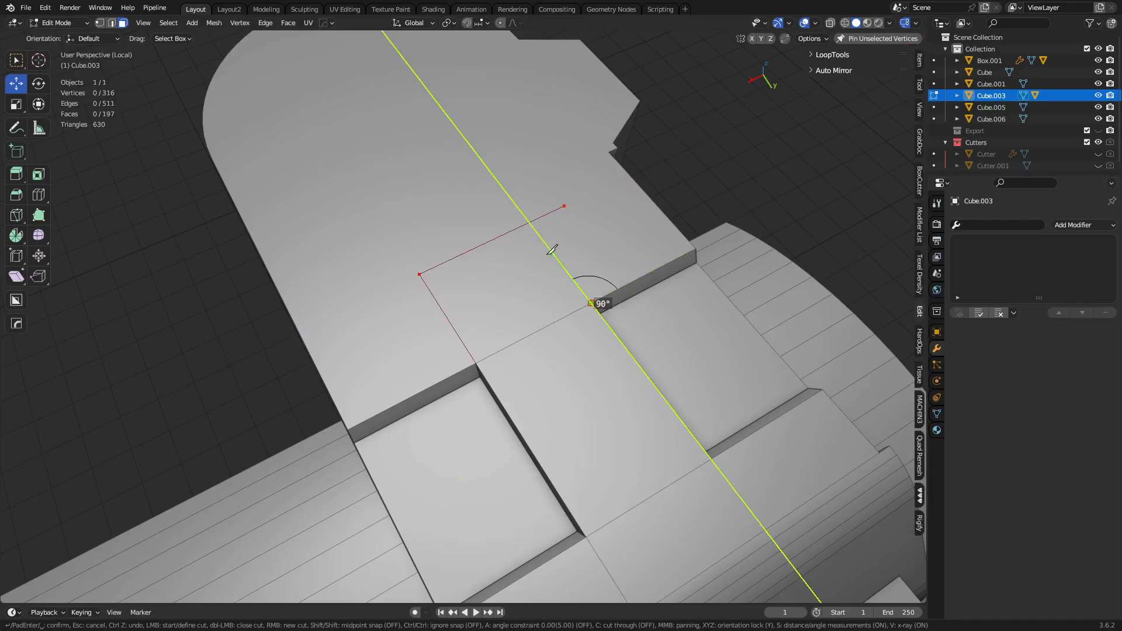
pyautogui.click(534, 226)
pyautogui.press('Return')
pyautogui.click(563, 208)
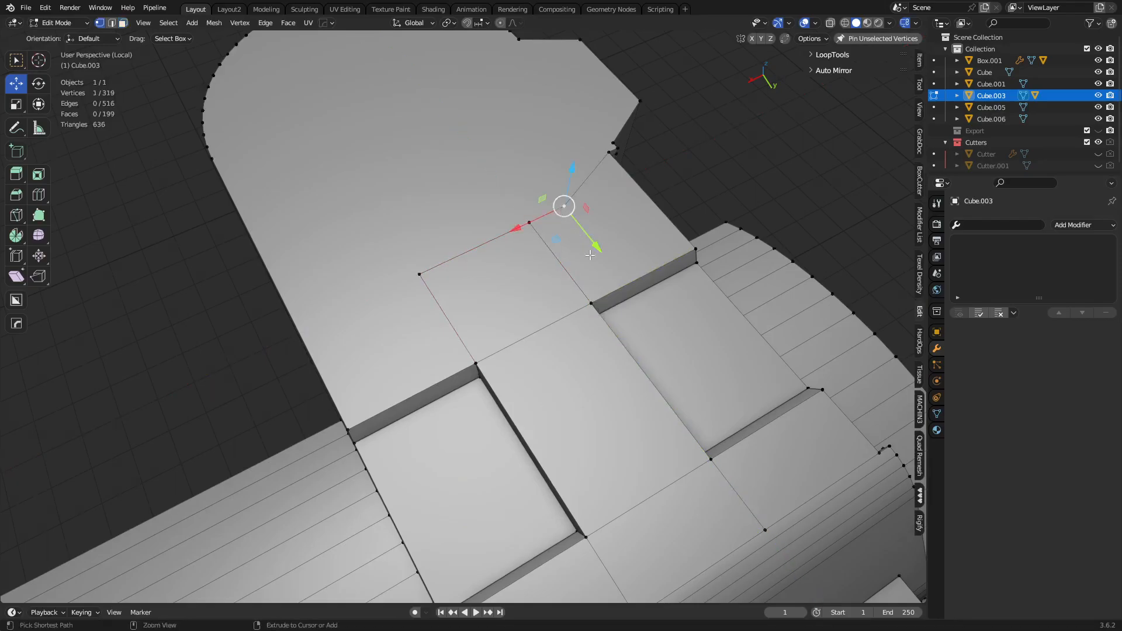
pyautogui.hotkey('ctrl', 'x')
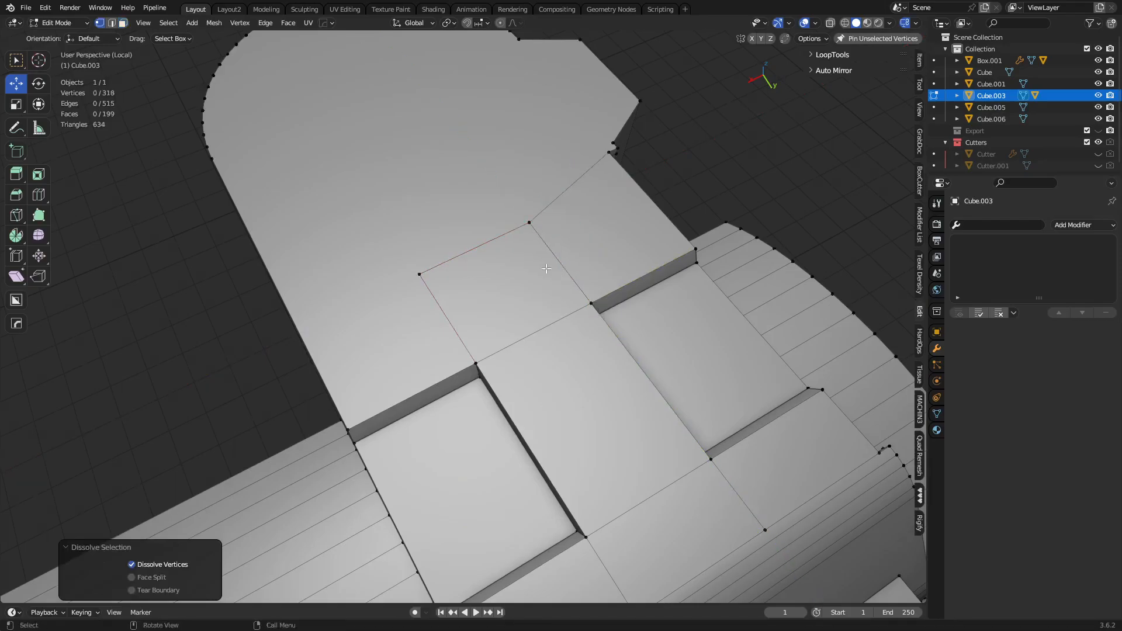
# - Inset the new rectangle, the bridged middle face and the adjoining roof-edge face together by 0.204 m
pyautogui.press('3')
pyautogui.click(526, 272)
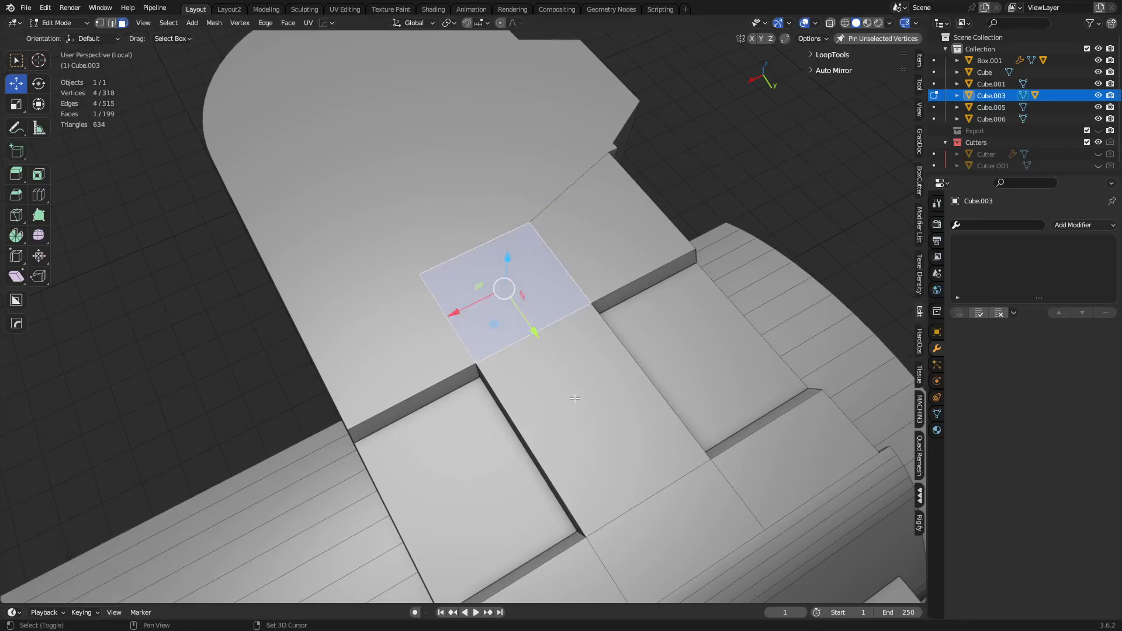
pyautogui.keyDown('shift'); pyautogui.click(602, 395); pyautogui.keyUp('shift')
pyautogui.keyDown('shift'); pyautogui.click(677, 519); pyautogui.keyUp('shift')
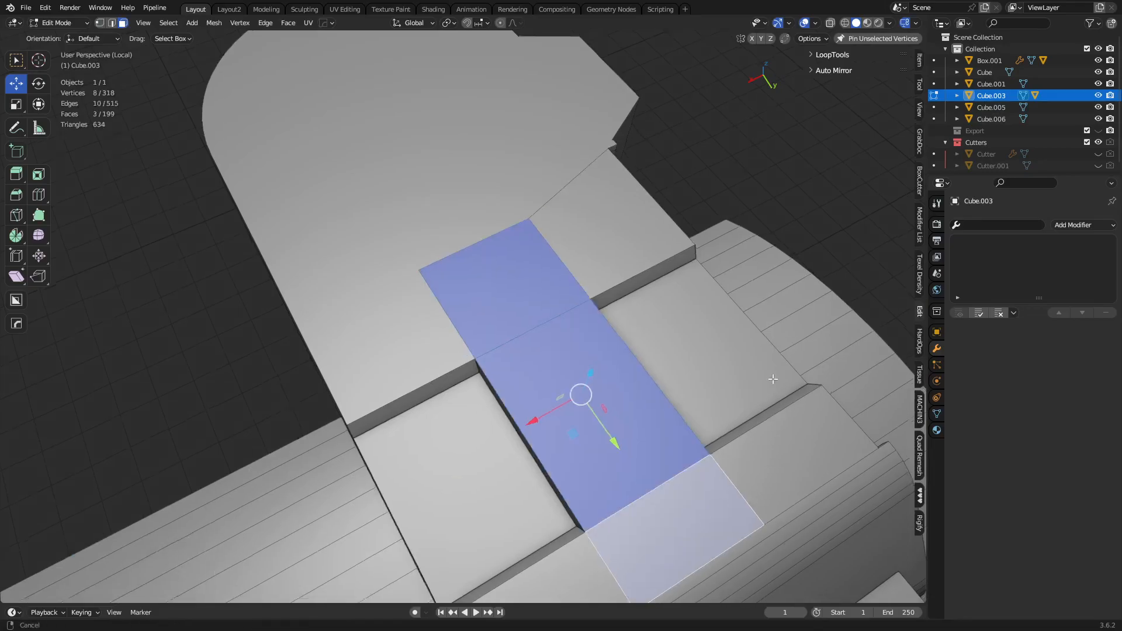
pyautogui.keyDown('shift'); pyautogui.moveTo(774, 380); pyautogui.dragTo(756, 344, button='middle'); pyautogui.keyUp('shift')
pyautogui.press('i')
pyautogui.click(807, 449)
# - Inset the three faces again with a thickness of 0.2043 m and a depth of 0.4998 m to raise a tapered block
pyautogui.moveTo(780, 469); pyautogui.dragTo(756, 400, button='middle')
pyautogui.keyDown('shift'); pyautogui.moveTo(756, 401); pyautogui.dragTo(700, 409, button='middle'); pyautogui.keyUp('shift')
pyautogui.press('i')
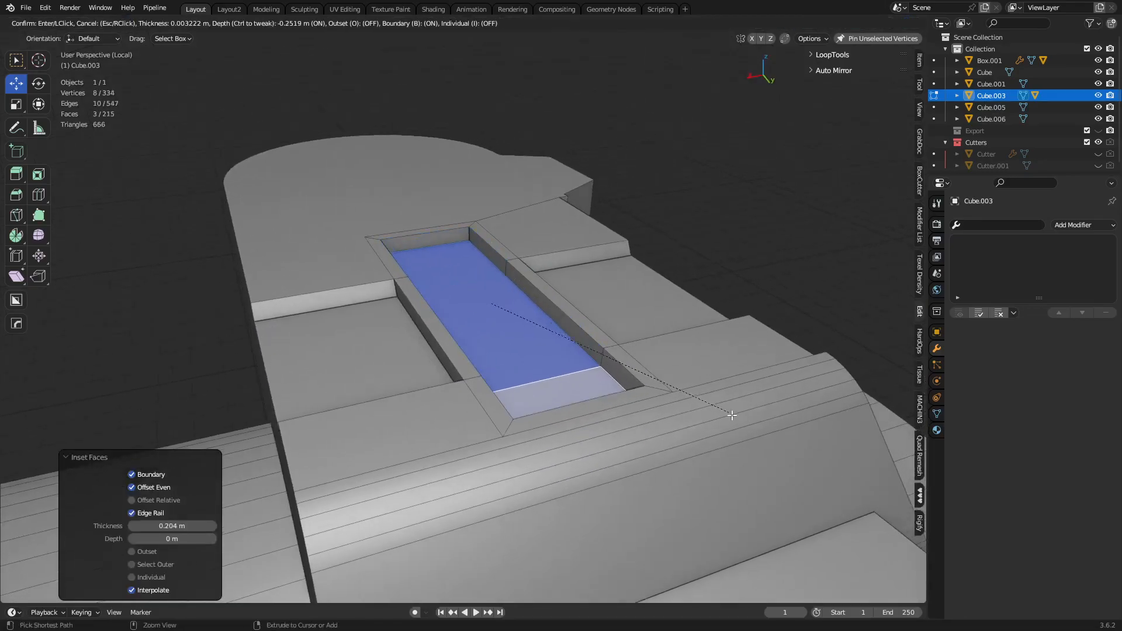
pyautogui.click(762, 442)
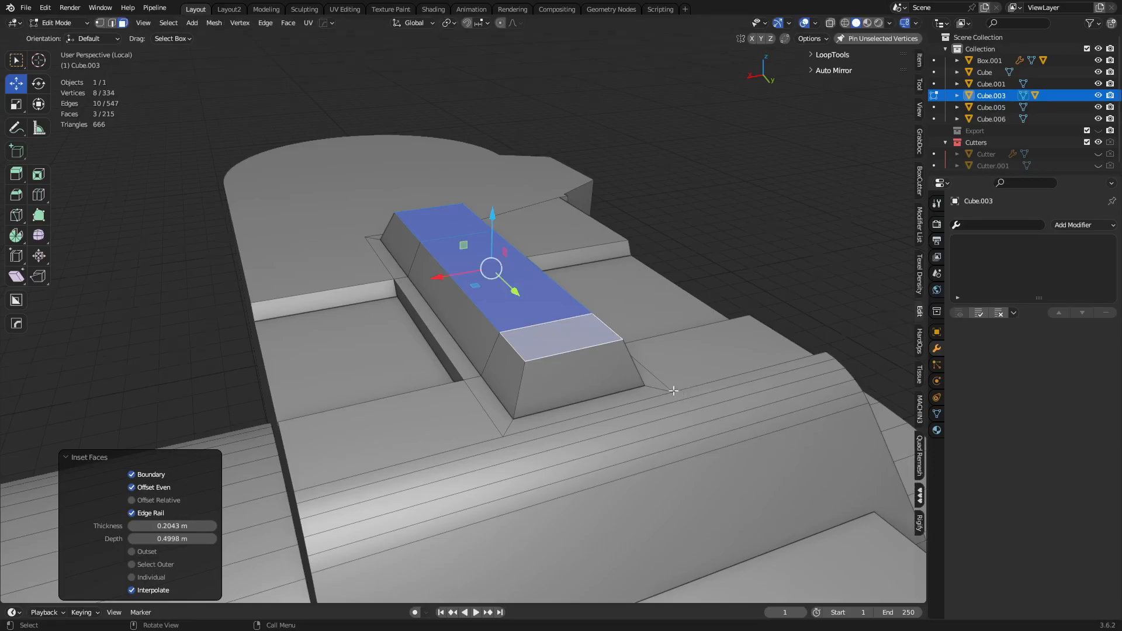
# - Dissolve the leftover diagonal edges and inset border edges on the roof around the raised block's inner end
pyautogui.moveTo(681, 392); pyautogui.dragTo(603, 389, button='middle')
pyautogui.press('Tab')
pyautogui.moveTo(532, 384); pyautogui.dragTo(604, 339, button='middle')
pyautogui.press('Tab')
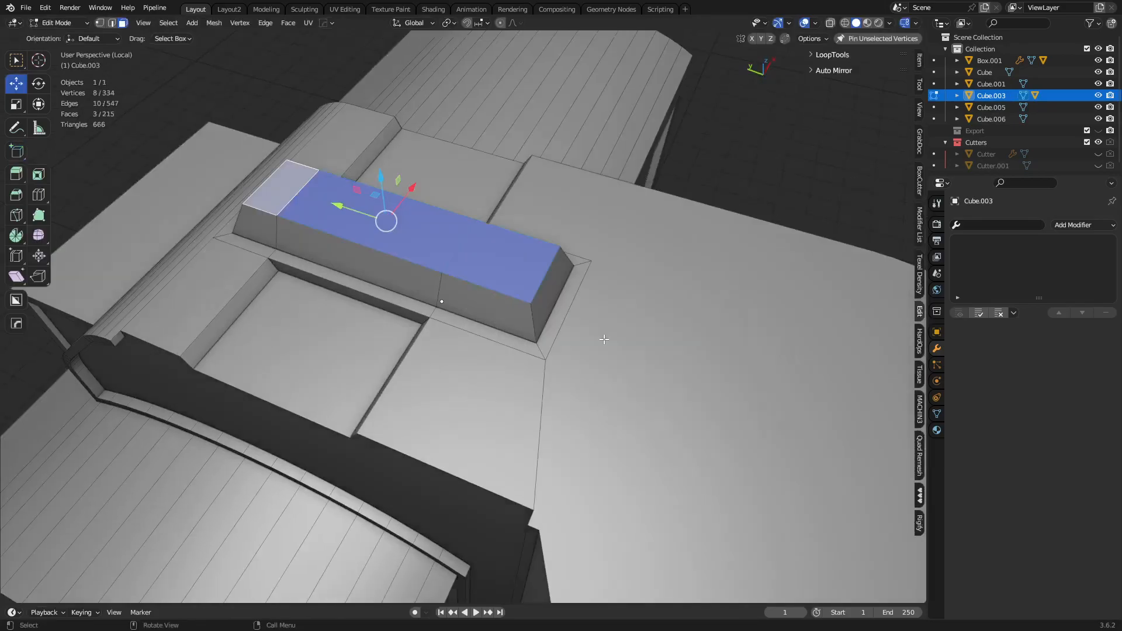
pyautogui.press('2')
pyautogui.click(544, 377)
pyautogui.keyDown('shift'); pyautogui.click(525, 353); pyautogui.keyUp('shift')
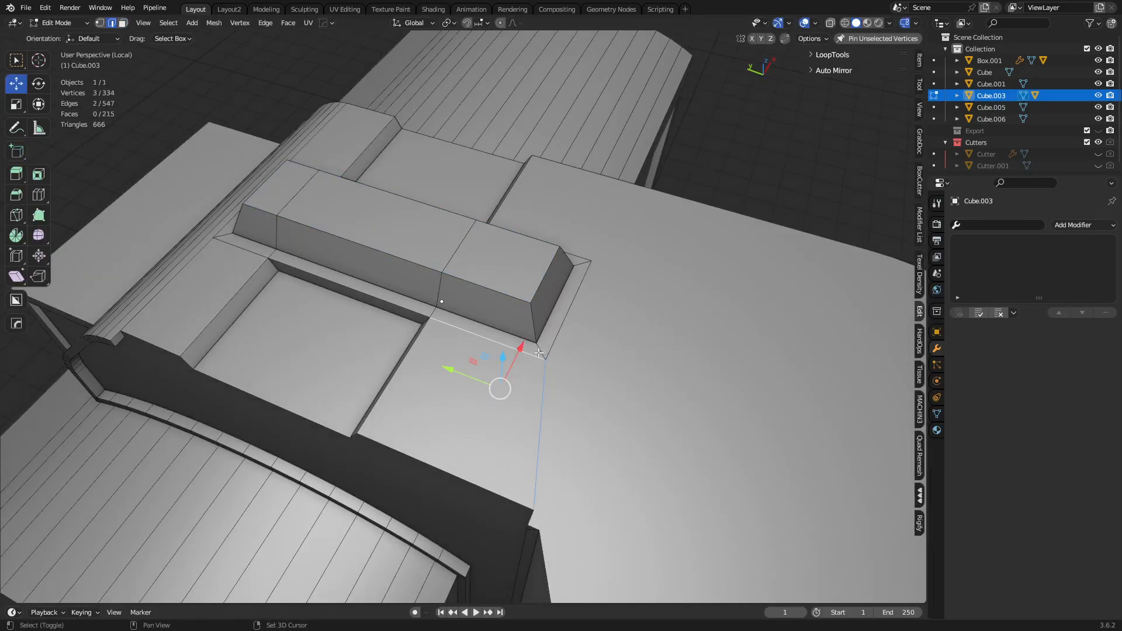
pyautogui.hotkey('ctrl', 'x')
pyautogui.moveTo(539, 353); pyautogui.dragTo(529, 314, button='middle')
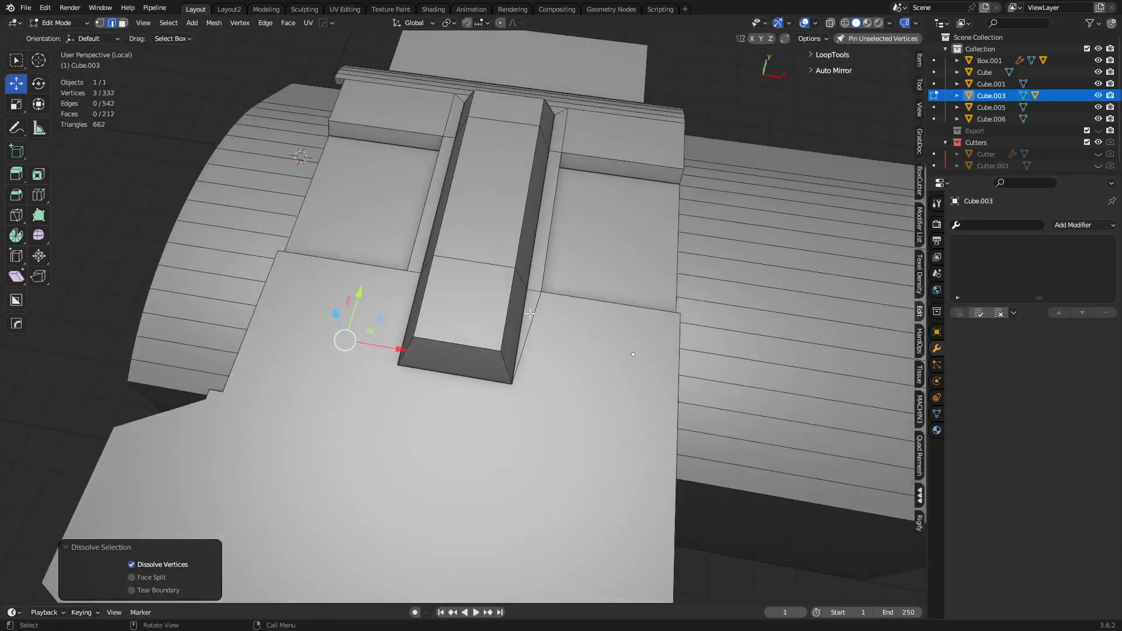
pyautogui.click(533, 314)
pyautogui.hotkey('ctrl', 'x')
# - Try to dissolve the short edge between the block's base and the recess corner
pyautogui.keyDown('shift'); pyautogui.moveTo(608, 283); pyautogui.dragTo(587, 386, button='middle'); pyautogui.keyUp('shift')
pyautogui.click(510, 394)
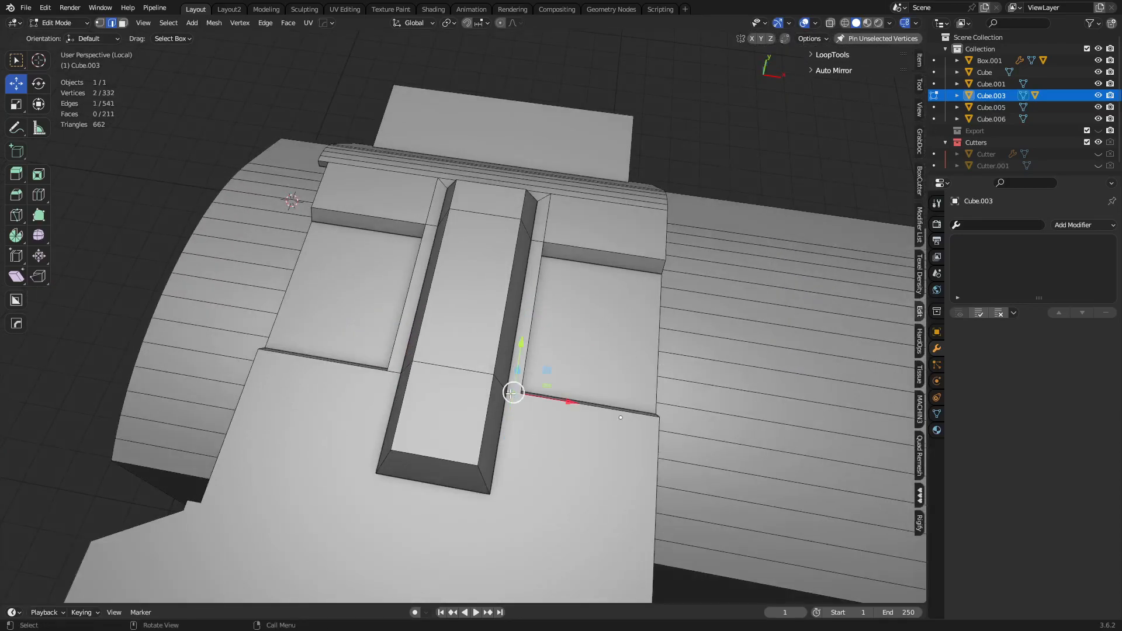
pyautogui.hotkey('ctrl', 'x')
pyautogui.hotkey('ctrl', 'z')
# - Dissolve the inset border edges and short corner edges around the block's end nearest the curved roof edge
pyautogui.moveTo(631, 306); pyautogui.dragTo(571, 321, button='middle')
pyautogui.click(597, 280)
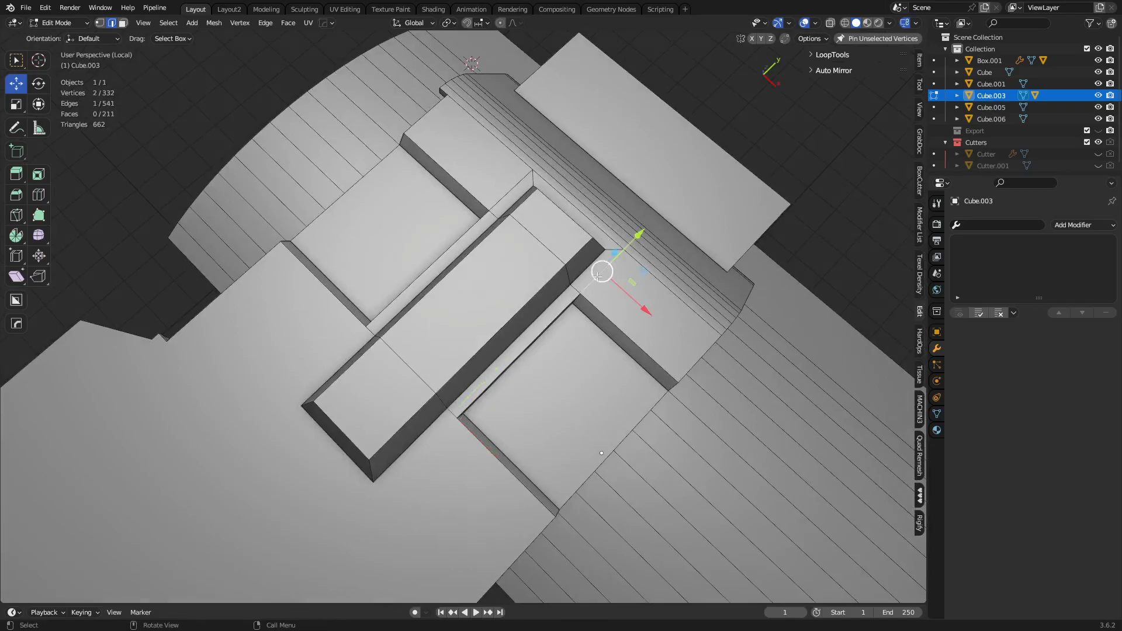
pyautogui.keyDown('shift'); pyautogui.click(509, 185); pyautogui.keyUp('shift')
pyautogui.moveTo(512, 189); pyautogui.dragTo(496, 219, button='middle')
pyautogui.hotkey('ctrl', 'x')
pyautogui.click(568, 184)
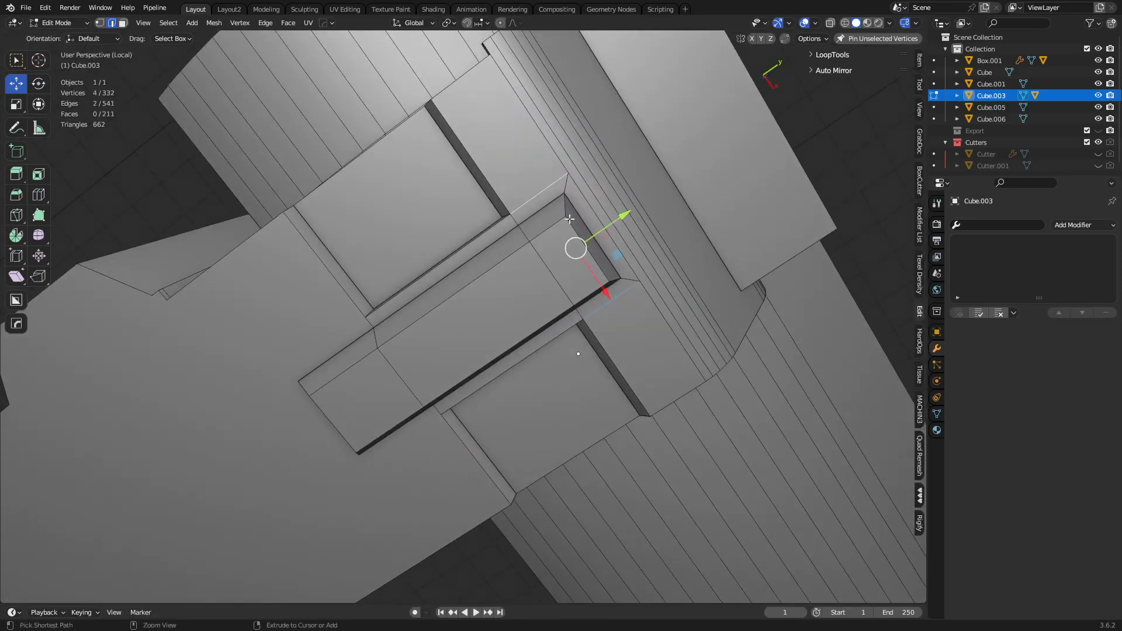
pyautogui.keyDown('shift'); pyautogui.click(628, 277); pyautogui.keyUp('shift')
pyautogui.hotkey('ctrl', 'x')
# - Dissolve redundant short edges beside the block's base and the two dividing edges on its first long side
pyautogui.moveTo(704, 371); pyautogui.dragTo(517, 234, button='middle')
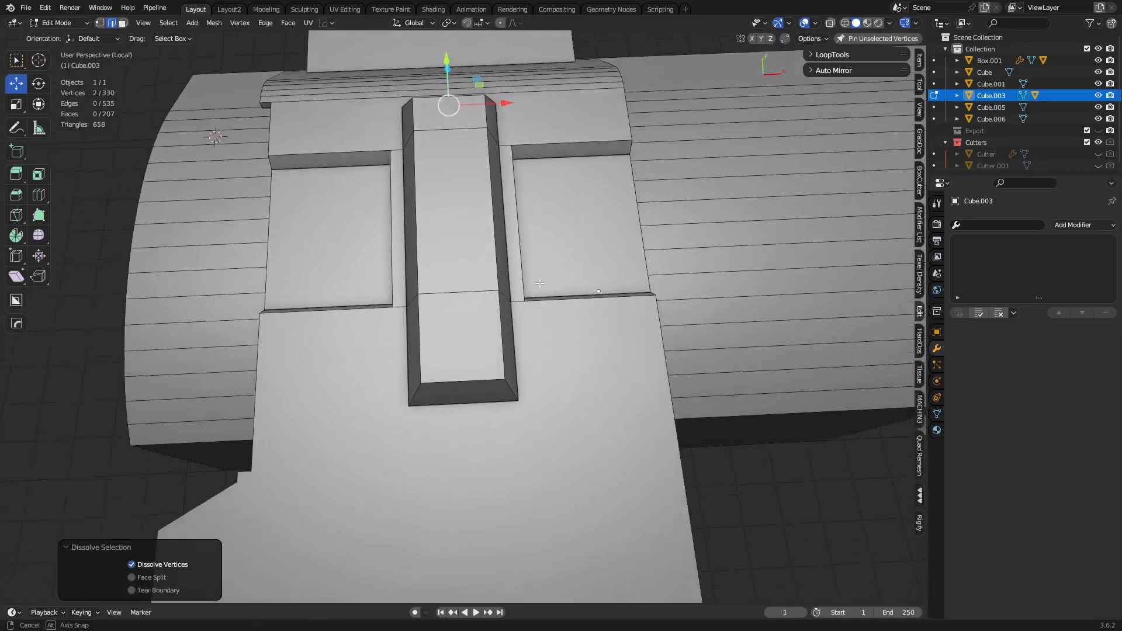
pyautogui.click(503, 200)
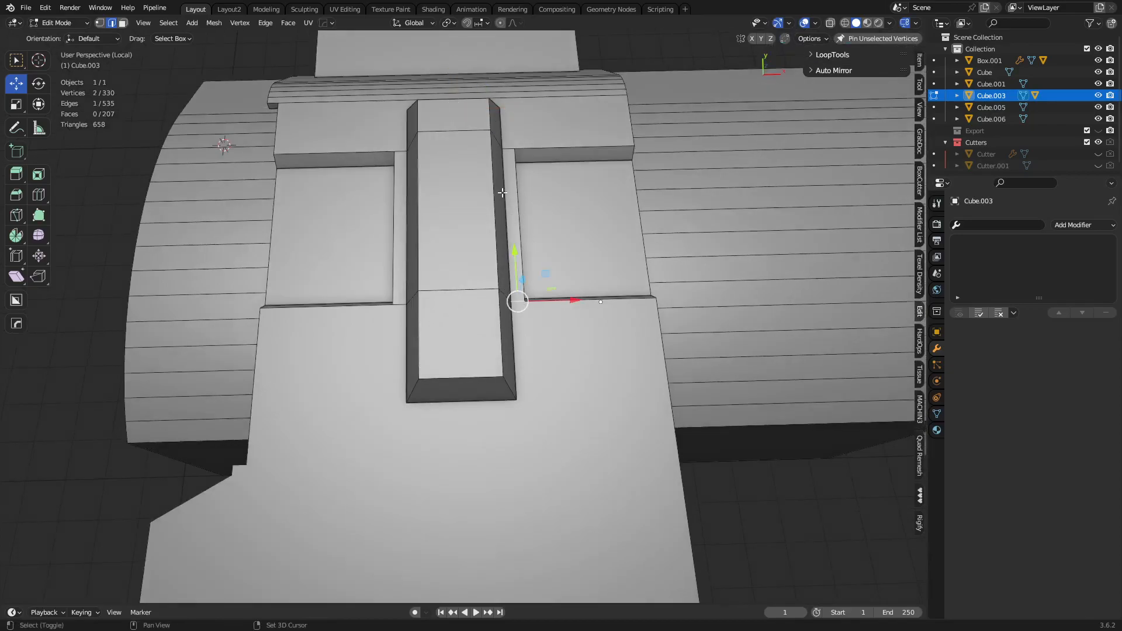
pyautogui.keyDown('shift'); pyautogui.click(508, 153); pyautogui.keyUp('shift')
pyautogui.moveTo(435, 315); pyautogui.dragTo(519, 299, button='middle')
pyautogui.keyDown('shift'); pyautogui.click(426, 341); pyautogui.keyUp('shift')
pyautogui.hotkey('ctrl', 'x')
pyautogui.click(424, 307)
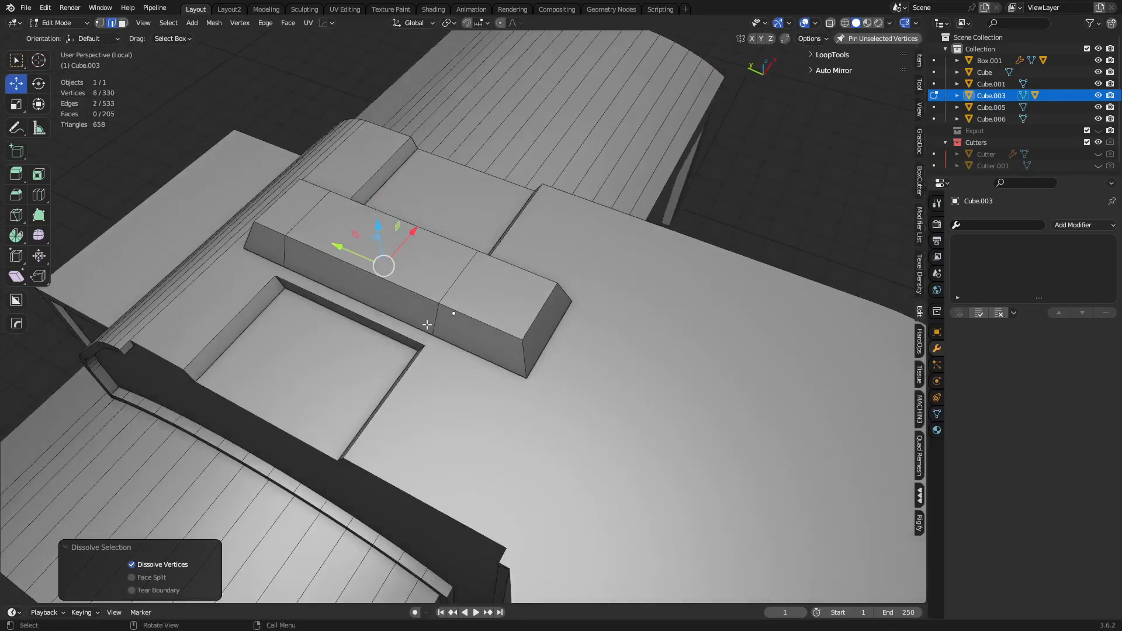
pyautogui.hotkey('ctrl', 'x')
# - Dissolve the two crosswise edges on the raised block's top
pyautogui.click(291, 206)
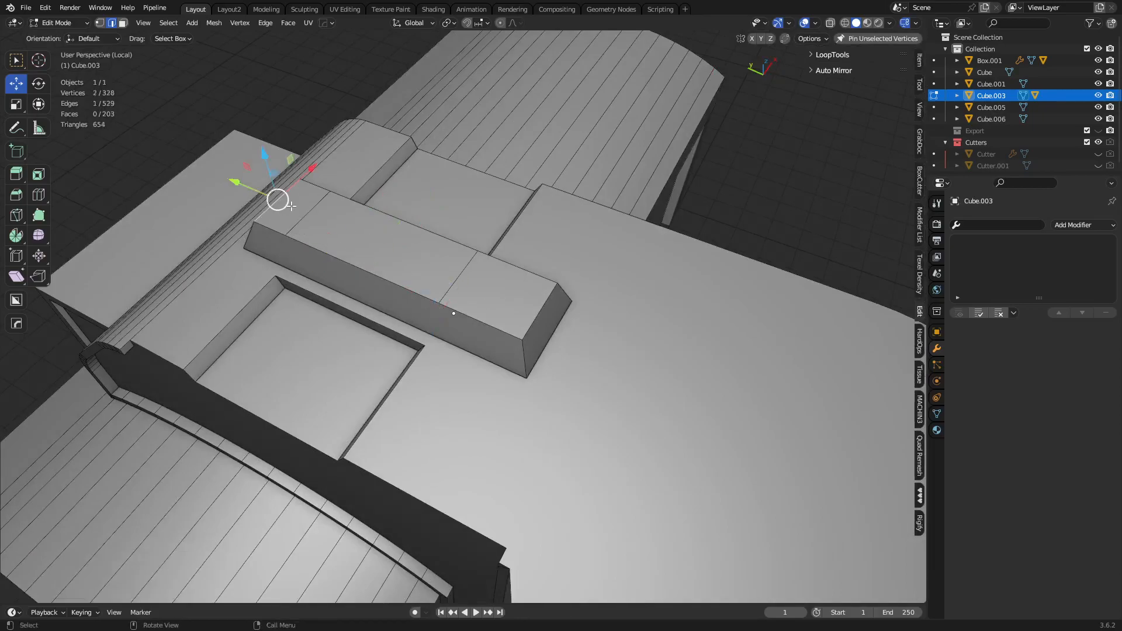
pyautogui.click(298, 216)
pyautogui.hotkey('ctrl', 'x')
pyautogui.click(452, 286)
pyautogui.hotkey('ctrl', 'x')
# - Dissolve the two dividing edges on the raised block's opposite long side
pyautogui.moveTo(682, 284); pyautogui.dragTo(510, 295, button='middle')
pyautogui.click(492, 319)
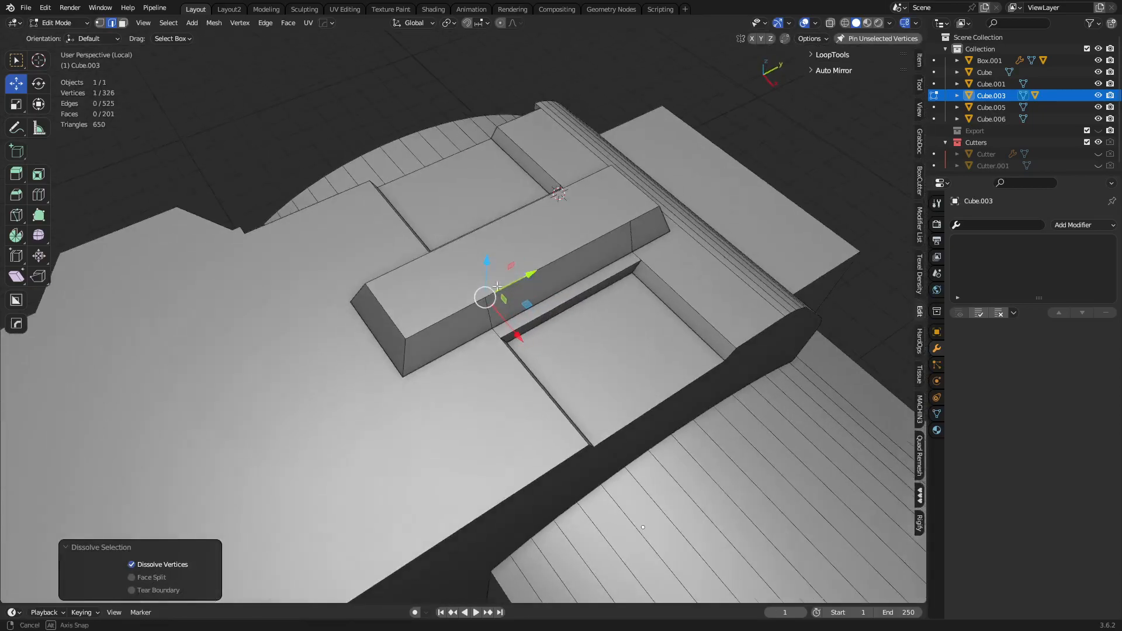
pyautogui.hotkey('ctrl', 'x')
pyautogui.click(629, 240)
pyautogui.hotkey('ctrl', 'x')
# - Examine the remaining short edges and vertices between the raised block and the roof recesses
pyautogui.scroll(3, 523, 349)
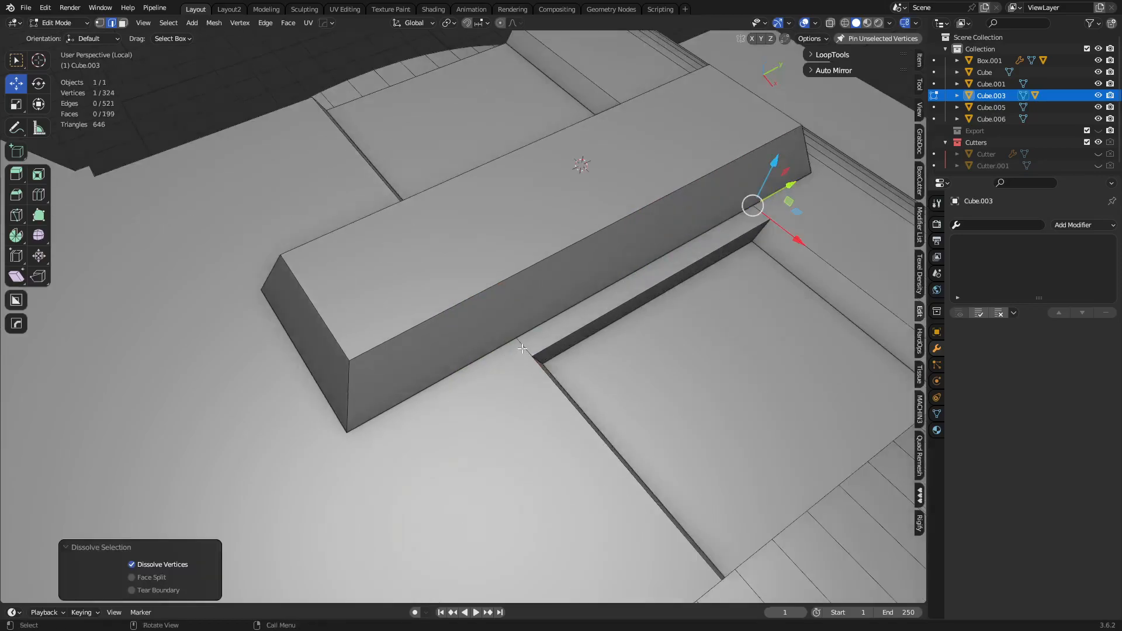
pyautogui.click(523, 349)
pyautogui.click(760, 213)
pyautogui.scroll(-2, 717, 308)
pyautogui.moveTo(717, 308); pyautogui.dragTo(509, 347, button='middle')
pyautogui.press('1')
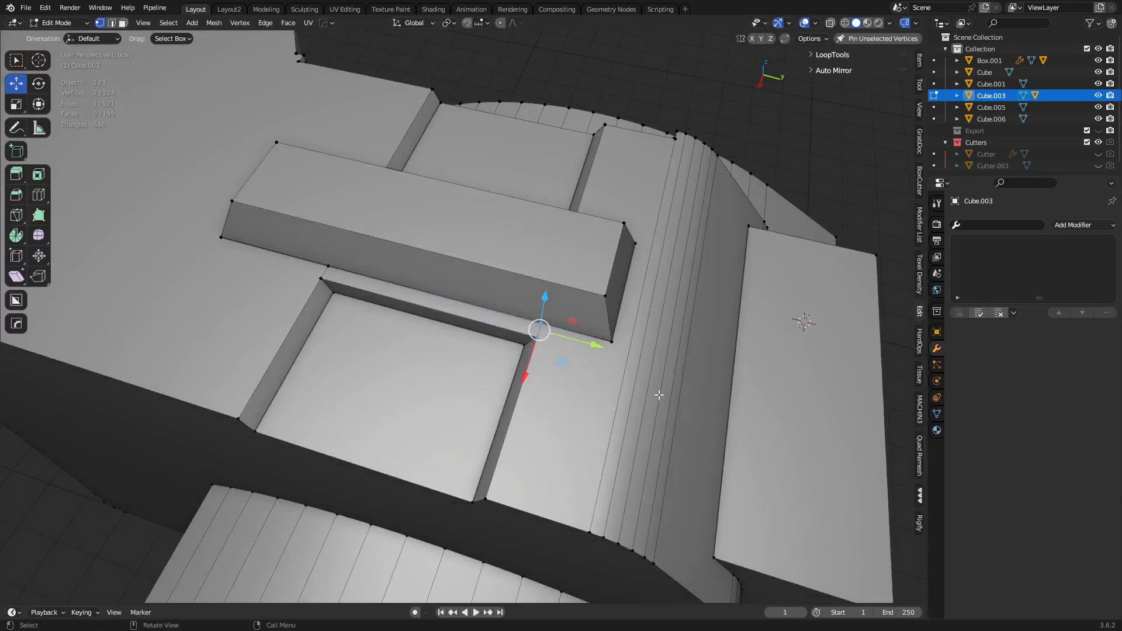
pyautogui.moveTo(660, 395); pyautogui.dragTo(620, 388, button='middle')
pyautogui.scroll(-3, 617, 399)
pyautogui.scroll(1, 626, 413)
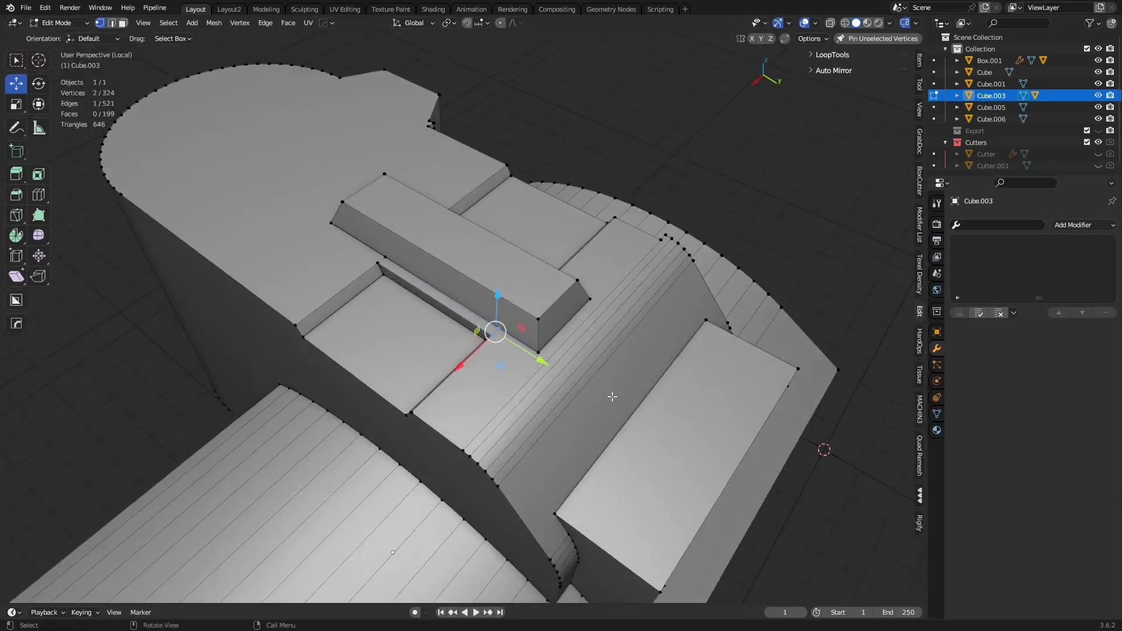
pyautogui.keyDown('shift'); pyautogui.moveTo(514, 348); pyautogui.dragTo(560, 360, button='middle'); pyautogui.keyUp('shift')
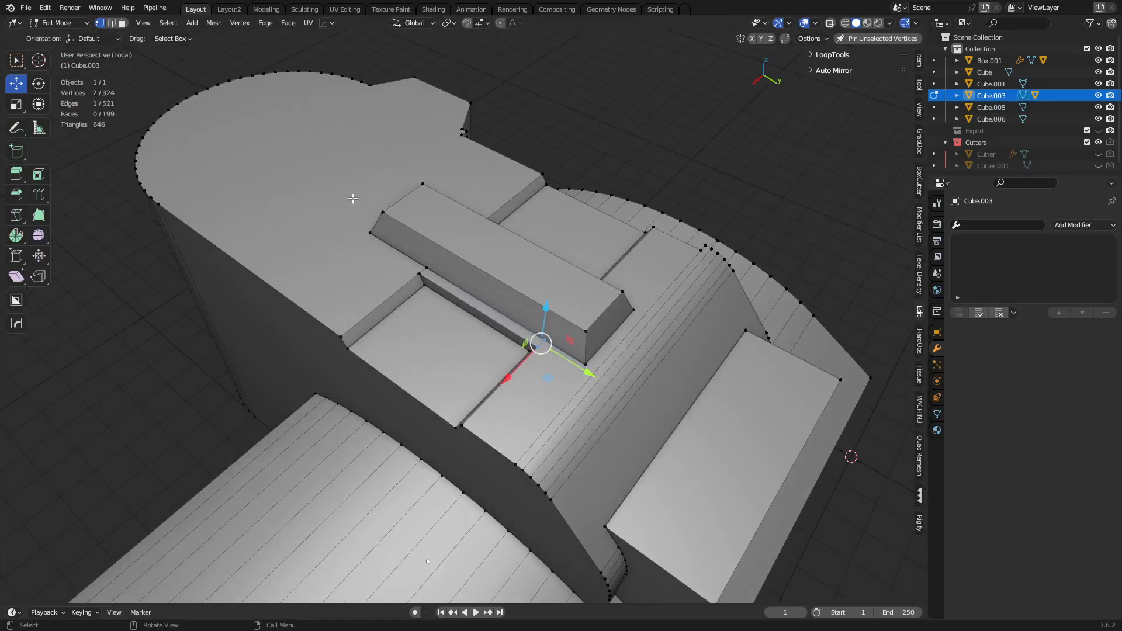
# - Try to dissolve the two short edges connecting the block's base to the recess corners
pyautogui.click(427, 273)
pyautogui.scroll(2, 522, 353)
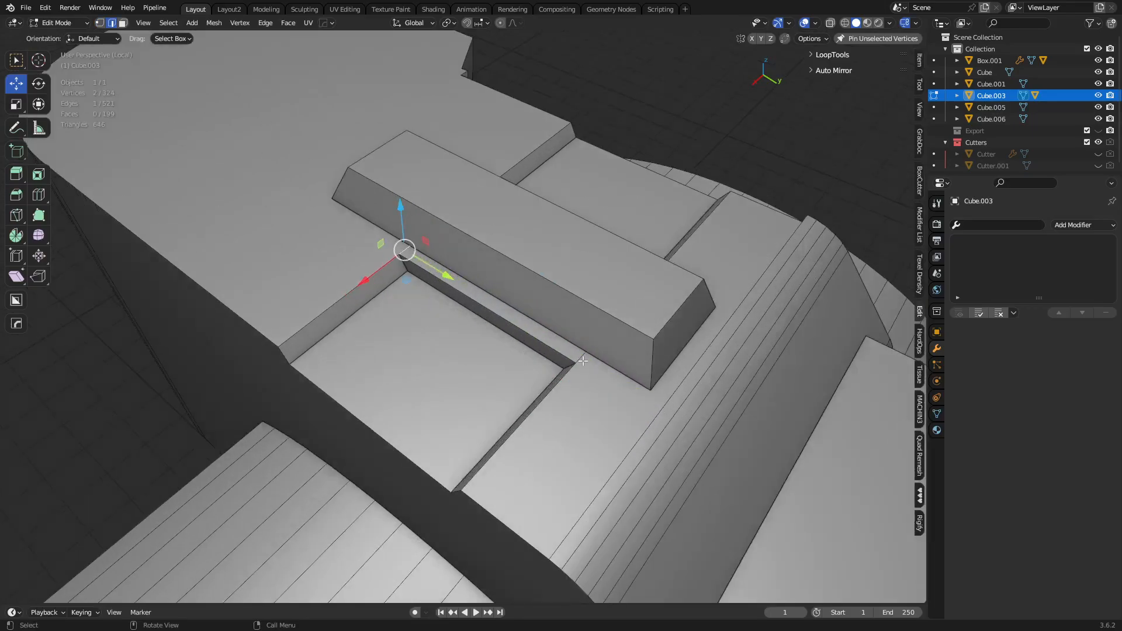
pyautogui.hotkey('ctrl', 'x')
pyautogui.click(585, 358)
pyautogui.hotkey('ctrl', 'x')
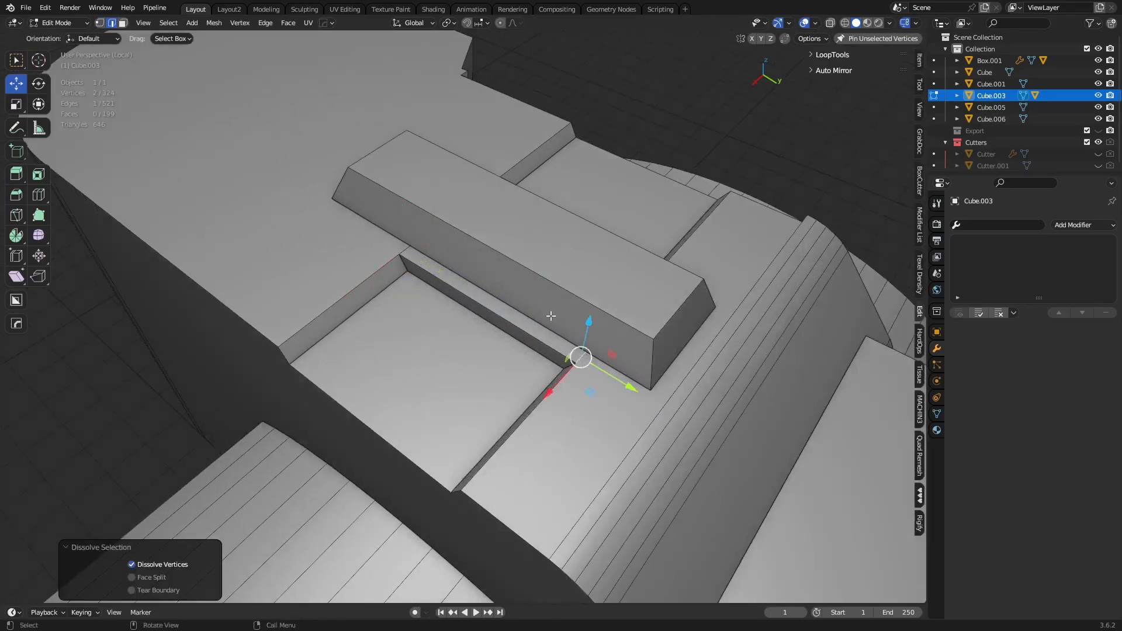
# - Scale the inner bottom edges of both roof recesses outward along the X axis by about 1.18
pyautogui.click(489, 333)
pyautogui.moveTo(489, 333); pyautogui.dragTo(609, 375, button='middle')
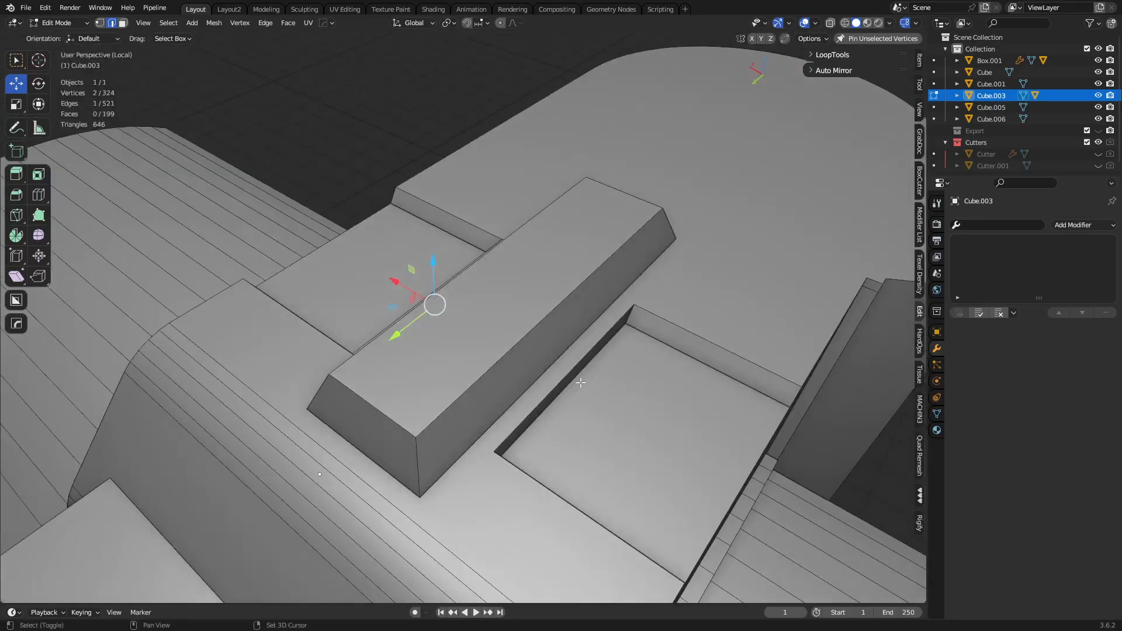
pyautogui.keyDown('shift'); pyautogui.click(581, 383); pyautogui.keyUp('shift')
pyautogui.moveTo(497, 378); pyautogui.dragTo(619, 381, button='middle')
pyautogui.press('s')
pyautogui.press('x')
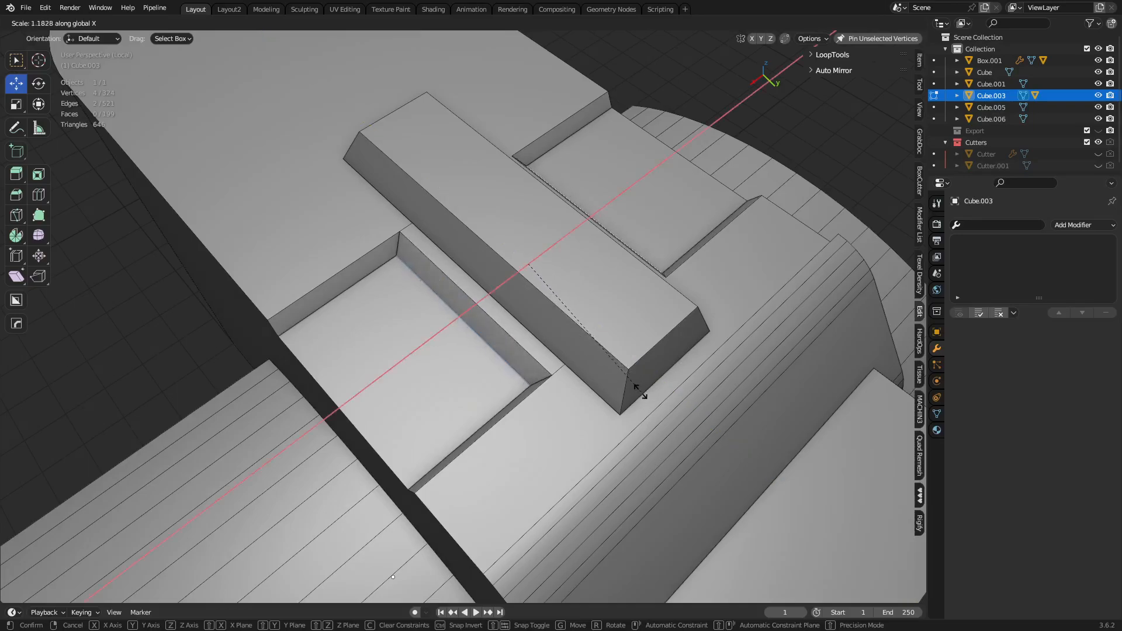
pyautogui.click(637, 392)
# - Round the four inner corner edges of both roof recesses with a seven-segment bevel
pyautogui.click(400, 238)
pyautogui.moveTo(525, 406); pyautogui.dragTo(597, 368, button='middle')
pyautogui.keyDown('shift'); pyautogui.click(582, 281); pyautogui.keyUp('shift')
pyautogui.hotkey('ctrl', 'b')
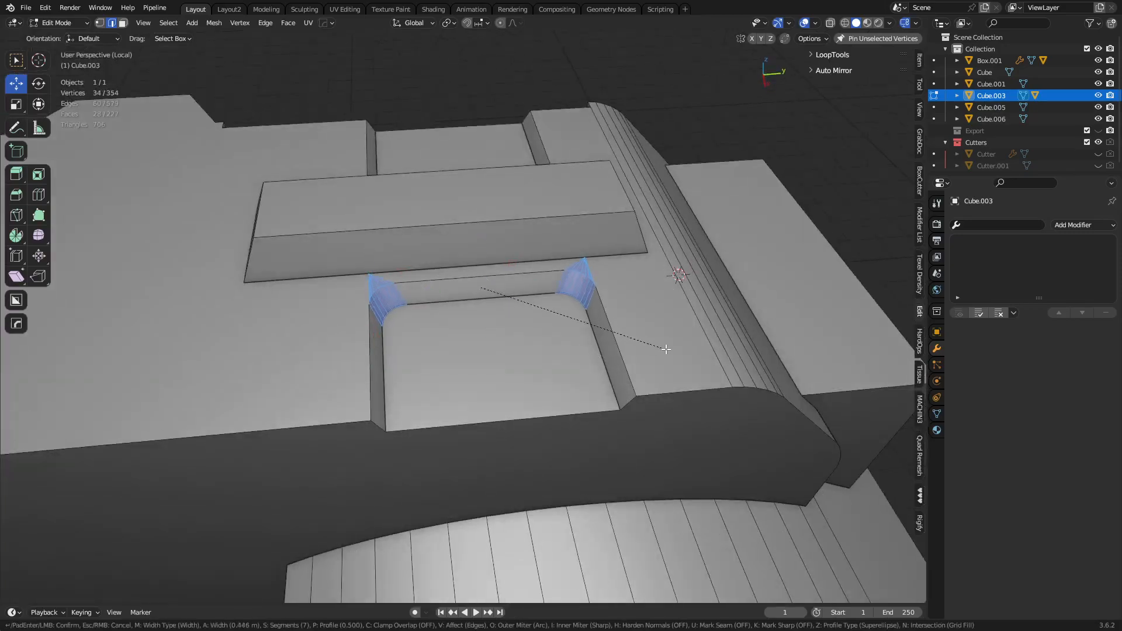
pyautogui.rightClick(690, 355)
pyautogui.moveTo(690, 355); pyautogui.dragTo(621, 337, button='middle')
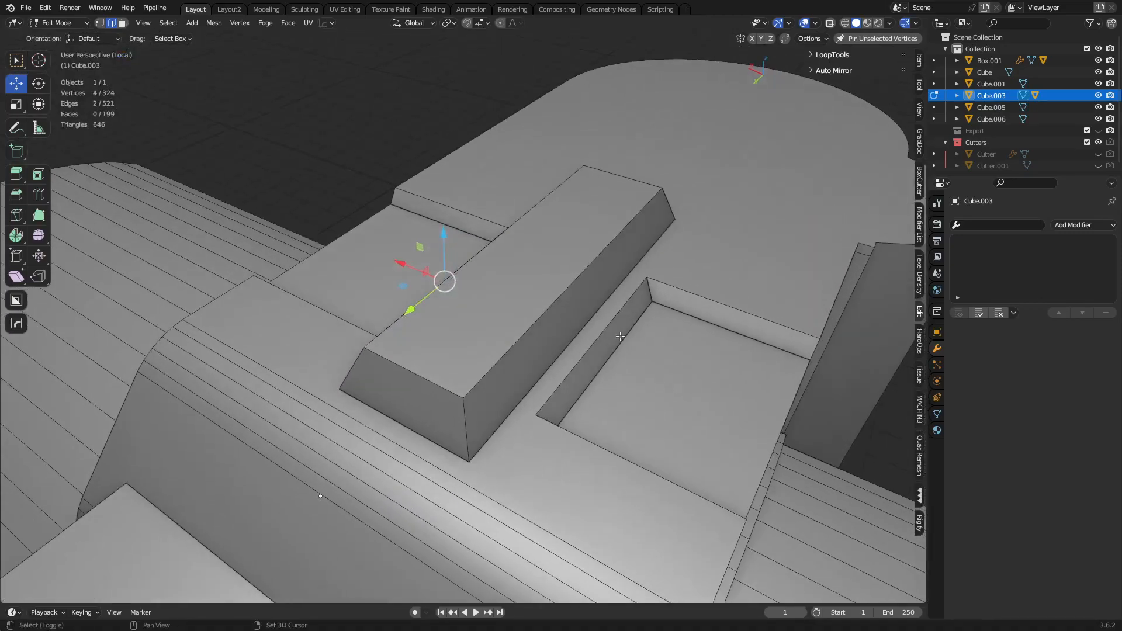
pyautogui.keyDown('shift'); pyautogui.click(644, 294); pyautogui.keyUp('shift')
pyautogui.moveTo(644, 294); pyautogui.dragTo(529, 363, button='middle')
pyautogui.moveTo(362, 425); pyautogui.dragTo(444, 397, button='middle')
pyautogui.hotkey('ctrl', 'b')
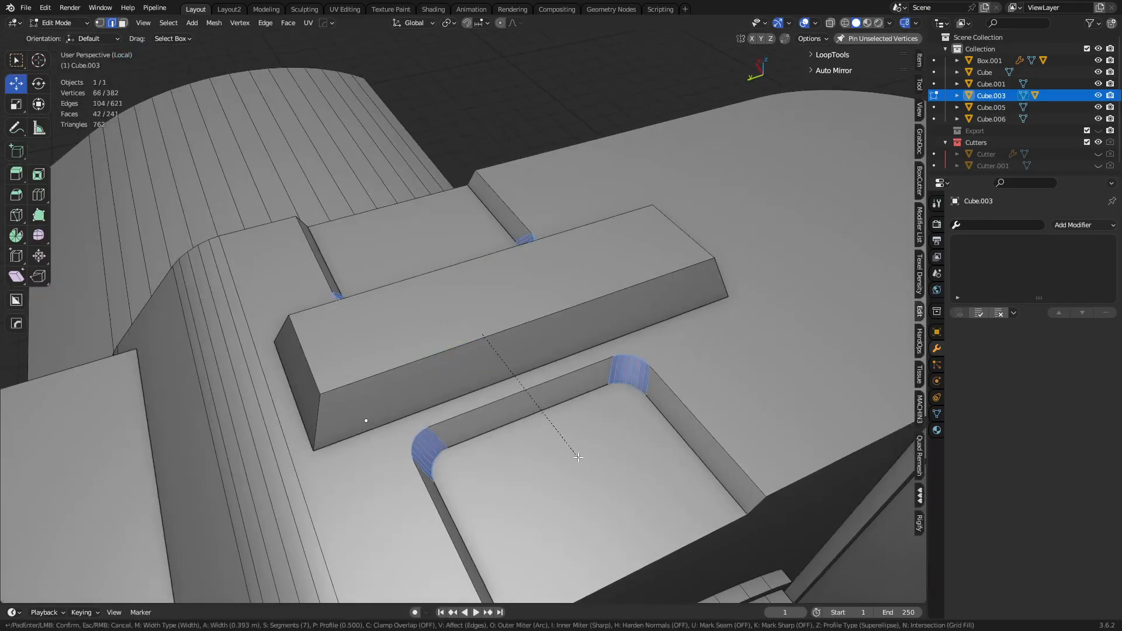
pyautogui.click(451, 377)
pyautogui.moveTo(563, 404); pyautogui.dragTo(640, 395, button='middle')
pyautogui.press('a')
pyautogui.click(588, 419)
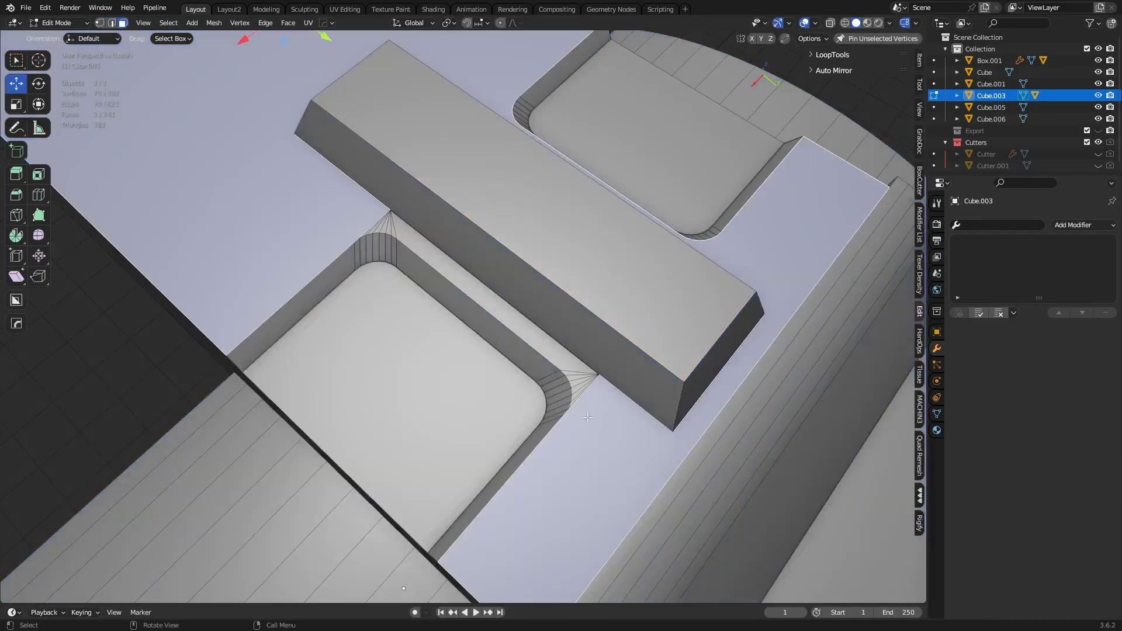
pyautogui.keyDown('ctrl'); pyautogui.click(554, 348); pyautogui.keyUp('ctrl')
pyautogui.press('a')
pyautogui.press('a')
pyautogui.press('c')
pyautogui.moveTo(567, 379); pyautogui.dragTo(565, 383)
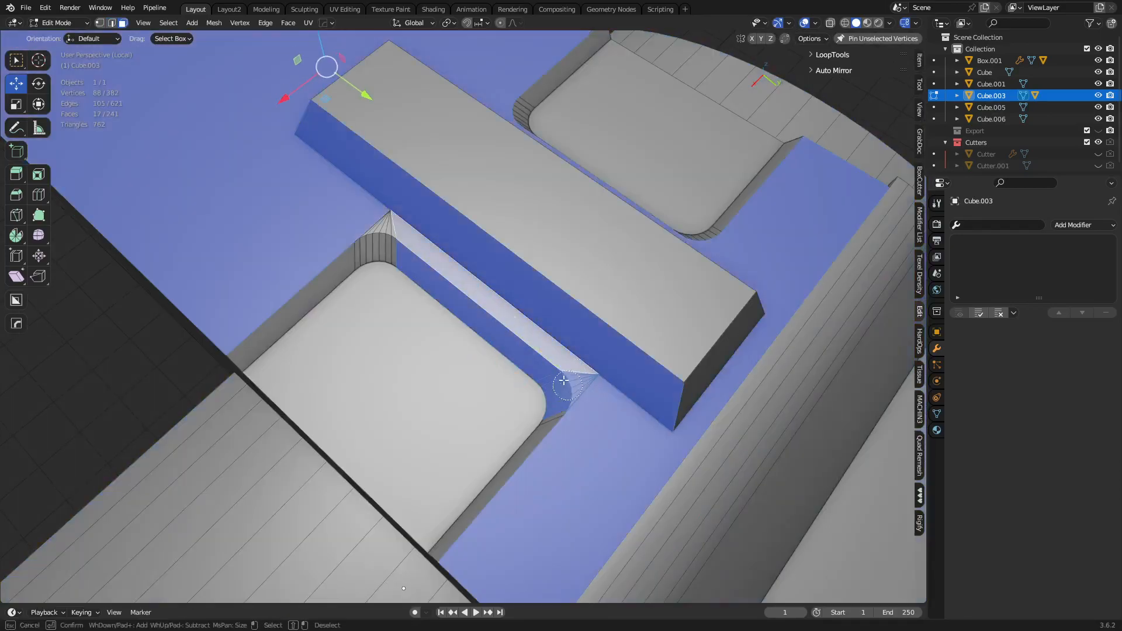
pyautogui.rightClick(606, 409)
pyautogui.press('a')
pyautogui.press('a')
# - Merge the fan of thin triangles between one rounded recess corner and the raised block into the roof faces with Limited Dissolve
pyautogui.press('c')
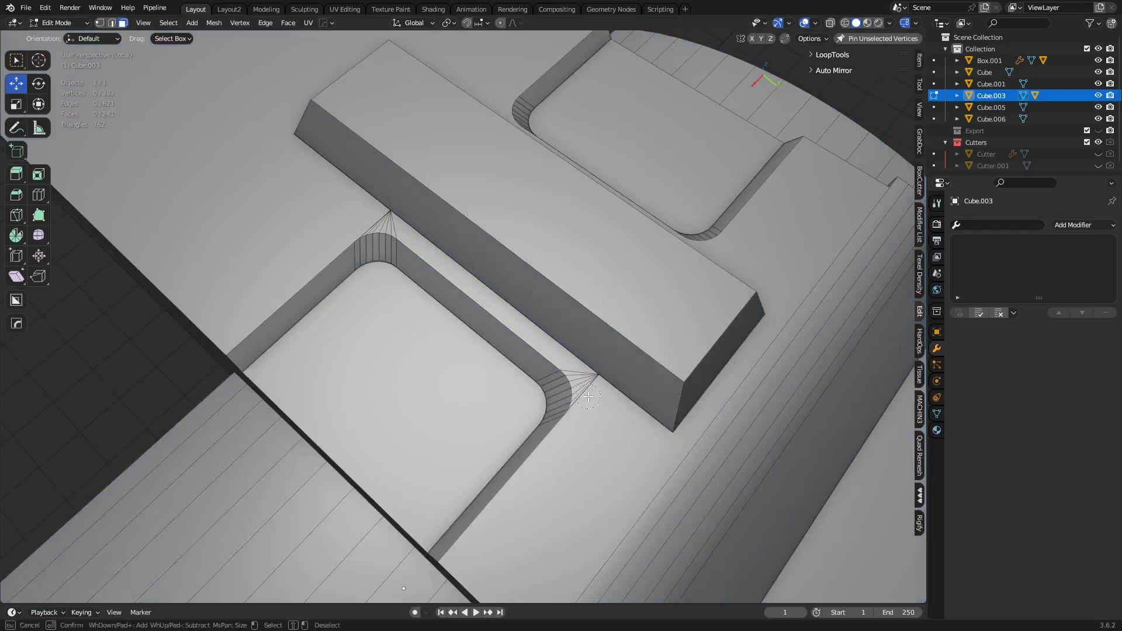
pyautogui.moveTo(578, 375); pyautogui.dragTo(593, 395)
pyautogui.rightClick(593, 395)
pyautogui.hotkey('ctrl', 'x')
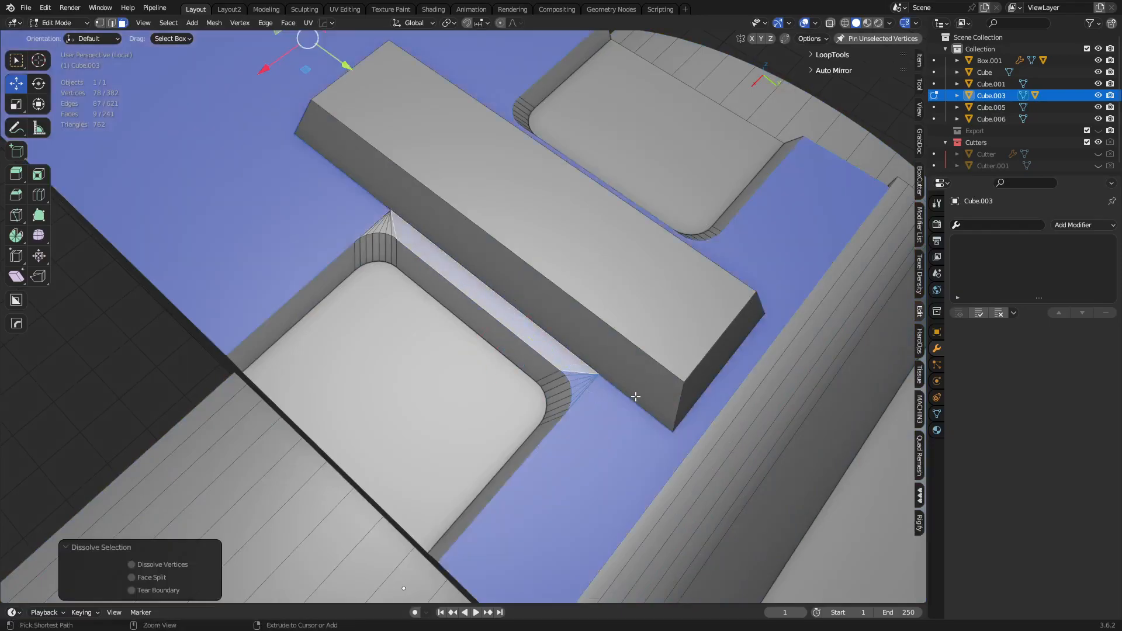
pyautogui.press('x')
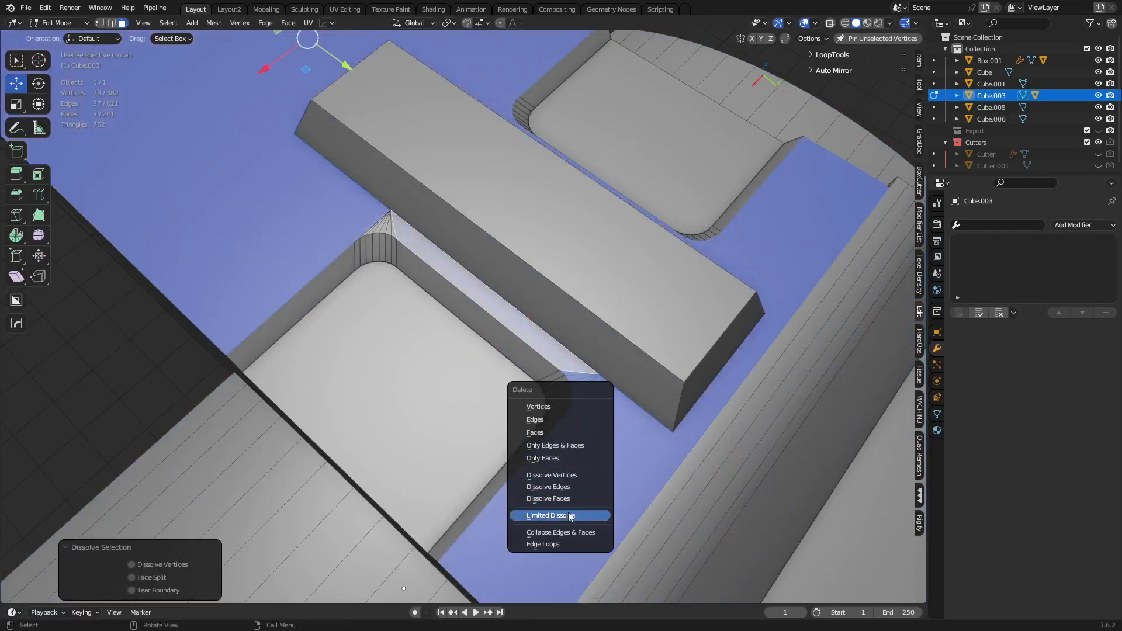
pyautogui.click(566, 515)
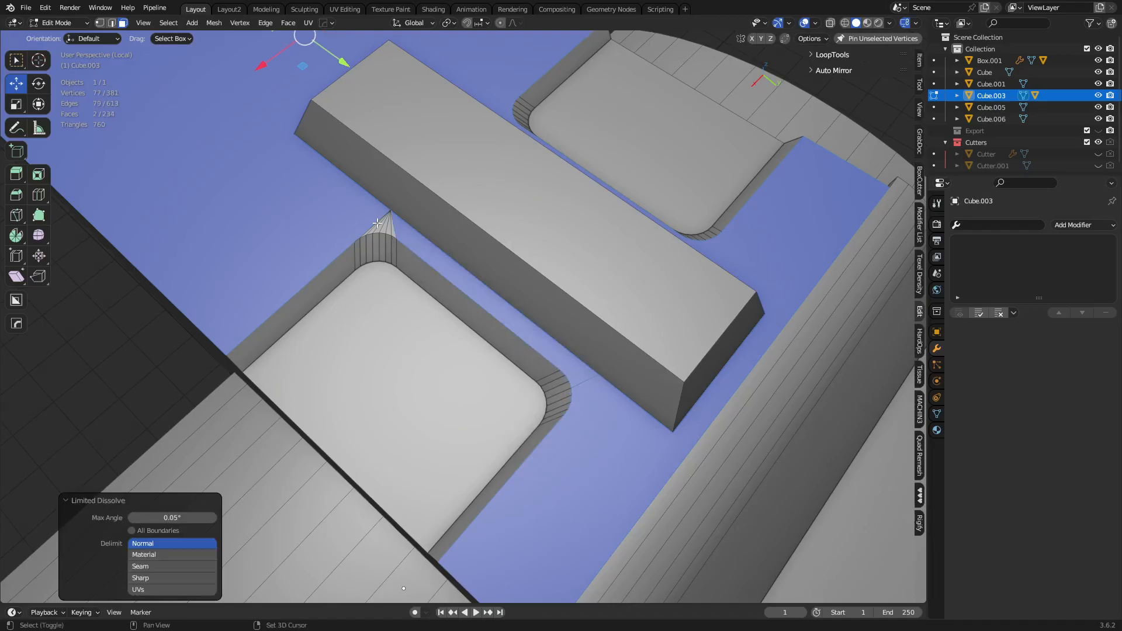
# - Clean up the remaining triangle fan at the same recess's other rounded corner beside the block using Limited Dissolve
pyautogui.keyDown('shift'); pyautogui.moveTo(373, 222); pyautogui.dragTo(544, 374, button='middle'); pyautogui.keyUp('shift')
pyautogui.moveTo(544, 374); pyautogui.dragTo(569, 353, button='middle')
pyautogui.keyDown('shift'); pyautogui.moveTo(345, 184); pyautogui.dragTo(361, 256, button='middle'); pyautogui.keyUp('shift')
pyautogui.moveTo(610, 358); pyautogui.dragTo(575, 238, button='middle')
pyautogui.scroll(2, 558, 370)
pyautogui.press('a')
pyautogui.press('a')
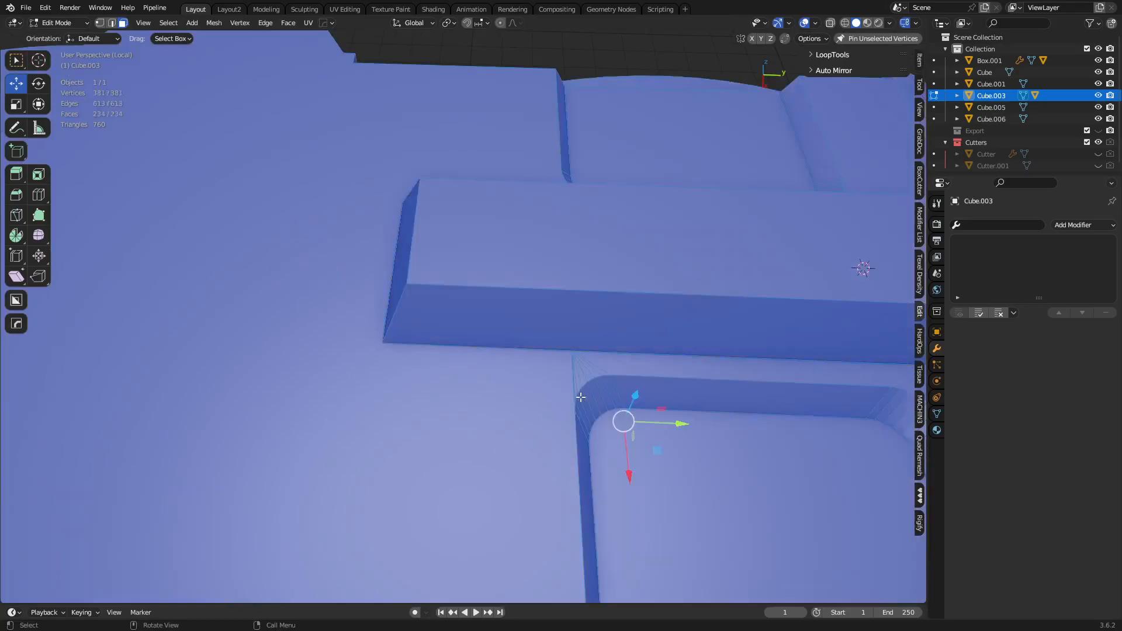
pyautogui.press('c')
pyautogui.moveTo(550, 377); pyautogui.dragTo(586, 363)
pyautogui.rightClick(586, 363)
pyautogui.hotkey('ctrl', 'x')
pyautogui.press('x')
pyautogui.click(587, 383)
pyautogui.moveTo(588, 383); pyautogui.dragTo(533, 322, button='middle')
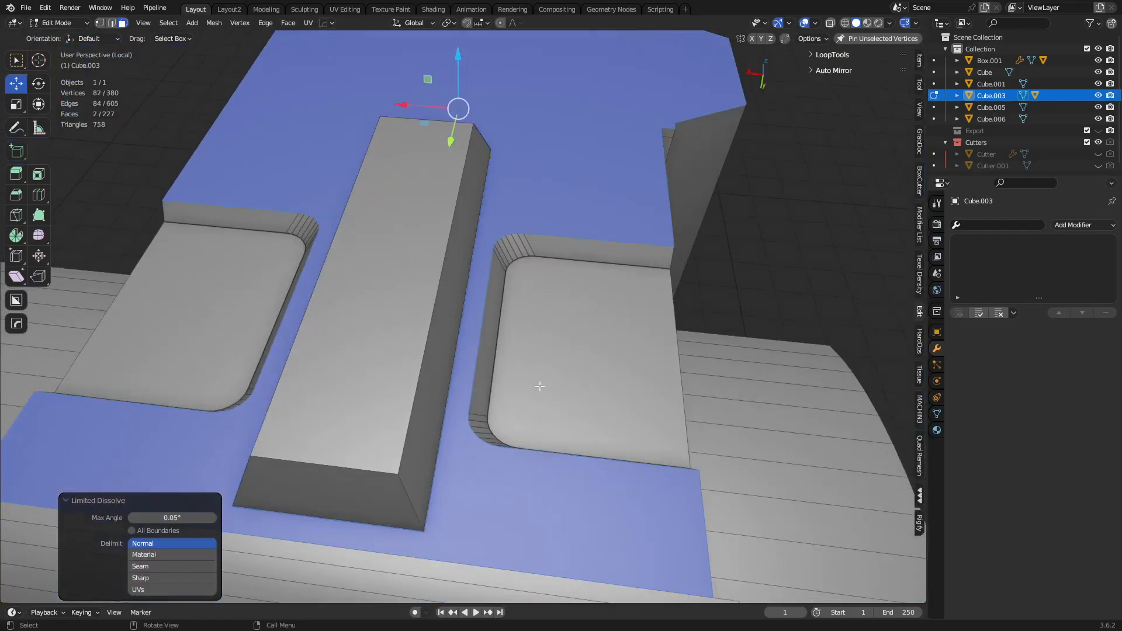
# - Return to Object Mode and apply Shade Auto Smooth with a 30° angle to the building, Cube.003
pyautogui.press('Tab')
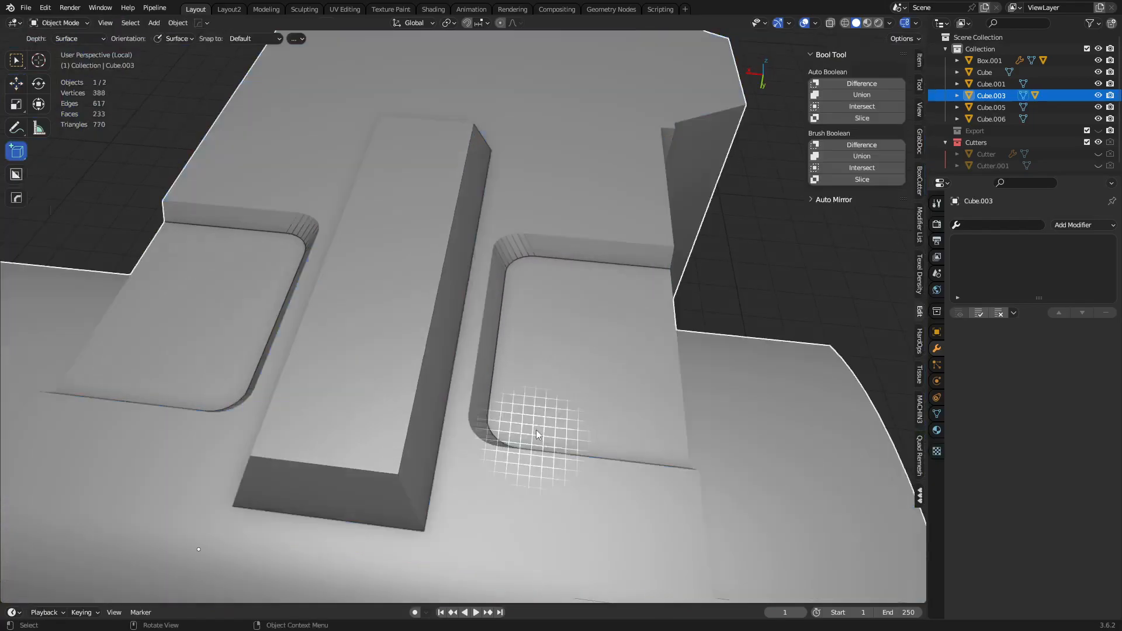
pyautogui.click(738, 269)
pyautogui.rightClick(576, 317)
pyautogui.click(572, 317)
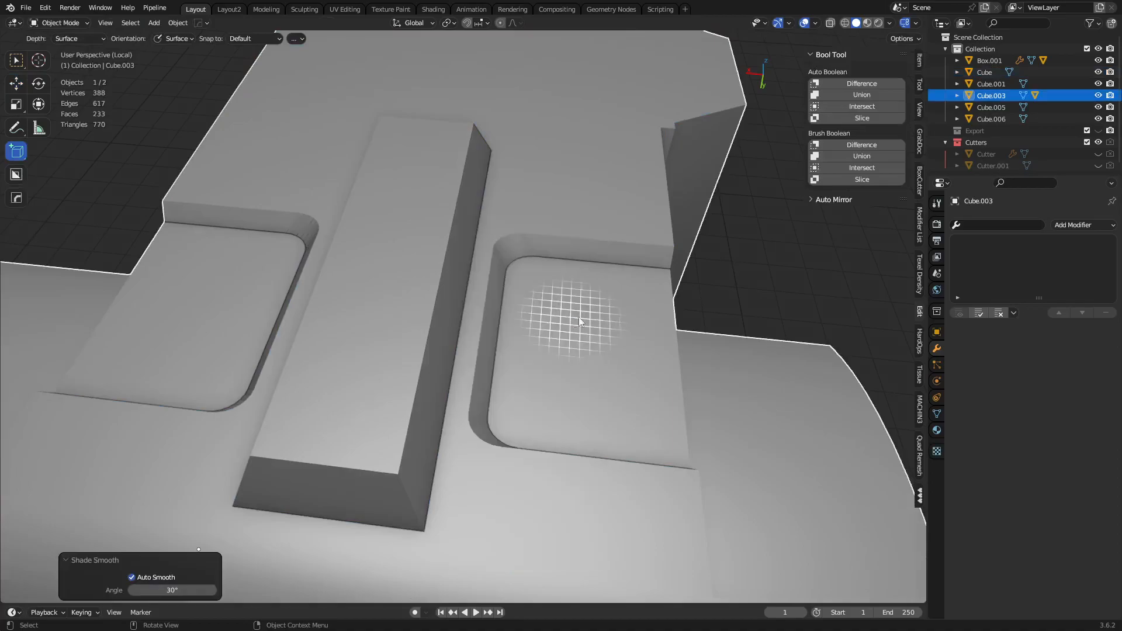
pyautogui.moveTo(737, 283); pyautogui.dragTo(577, 350, button='middle')
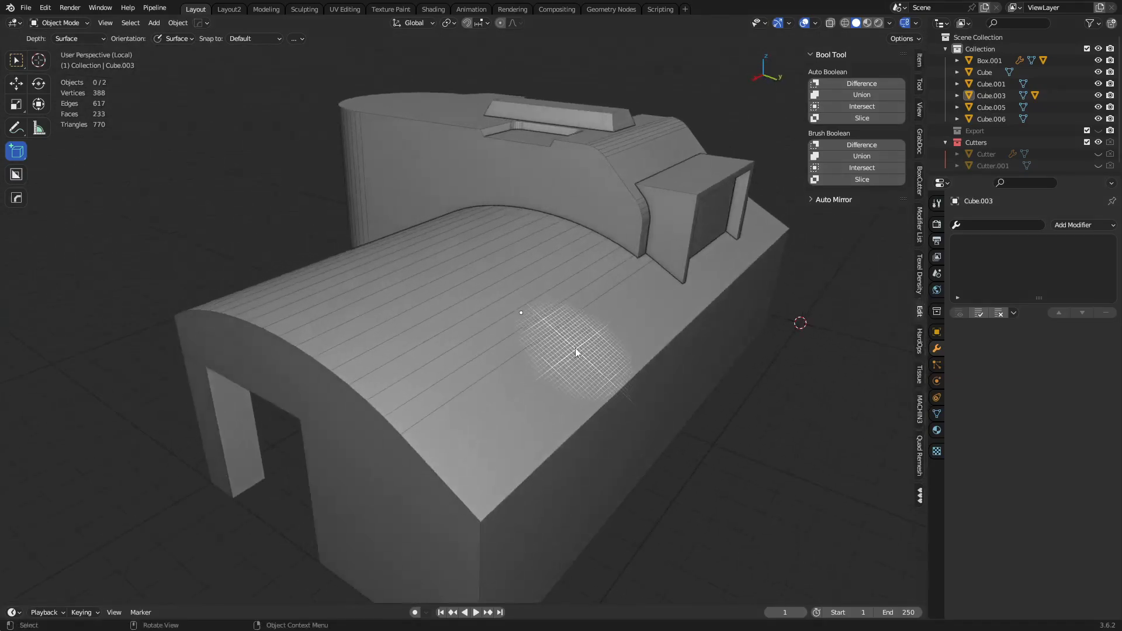
pyautogui.rightClick(541, 319)
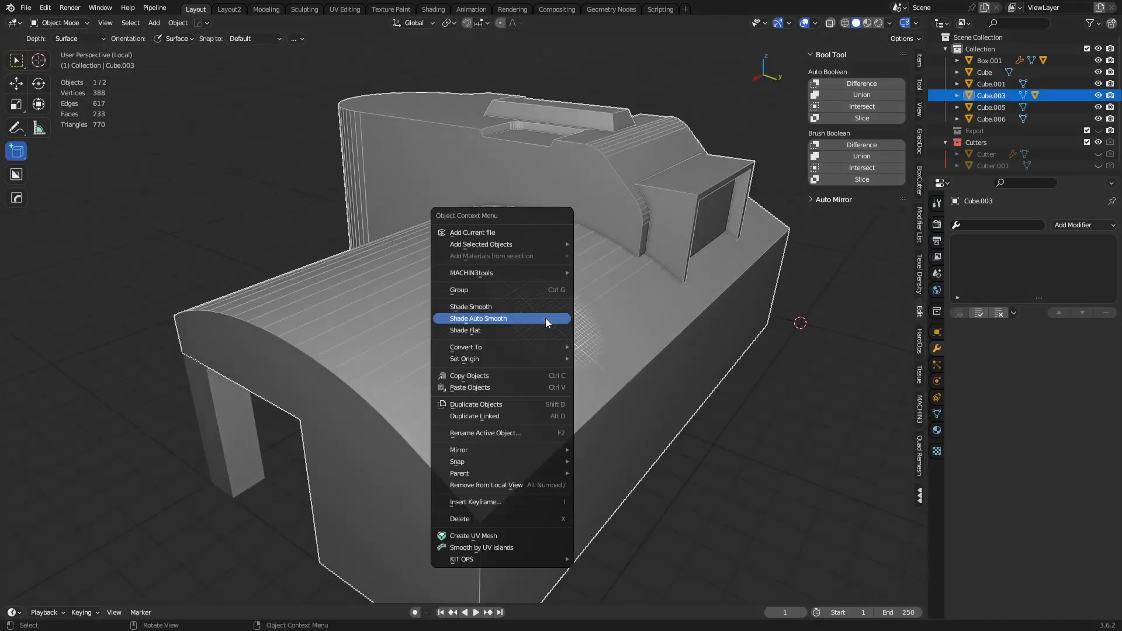
pyautogui.click(546, 318)
pyautogui.moveTo(226, 254); pyautogui.dragTo(539, 311, button='middle')
pyautogui.moveTo(427, 338); pyautogui.dragTo(734, 378, button='middle')
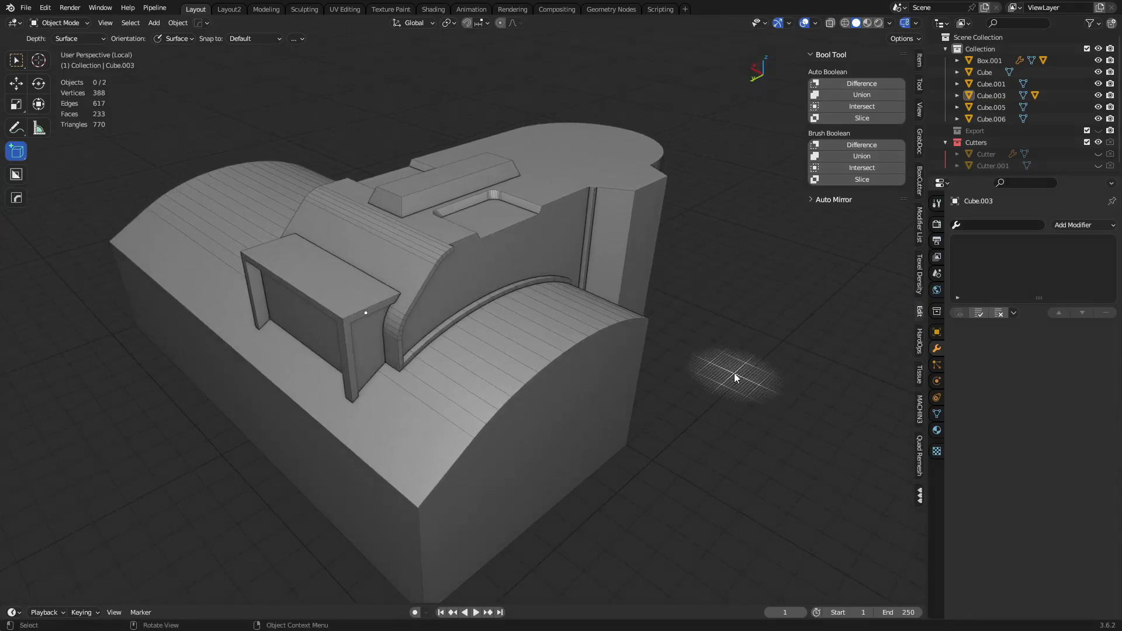